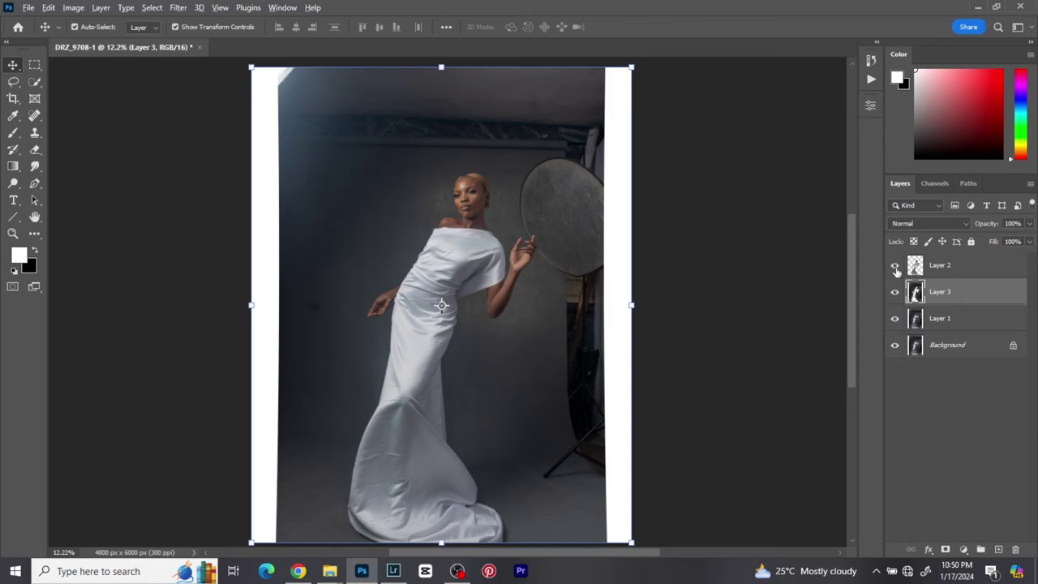
Solo Layer 2 and Layer 3 in turn, then display Layer 3's 4800 × 6000 px properties.
left_click(895, 267, "alt")
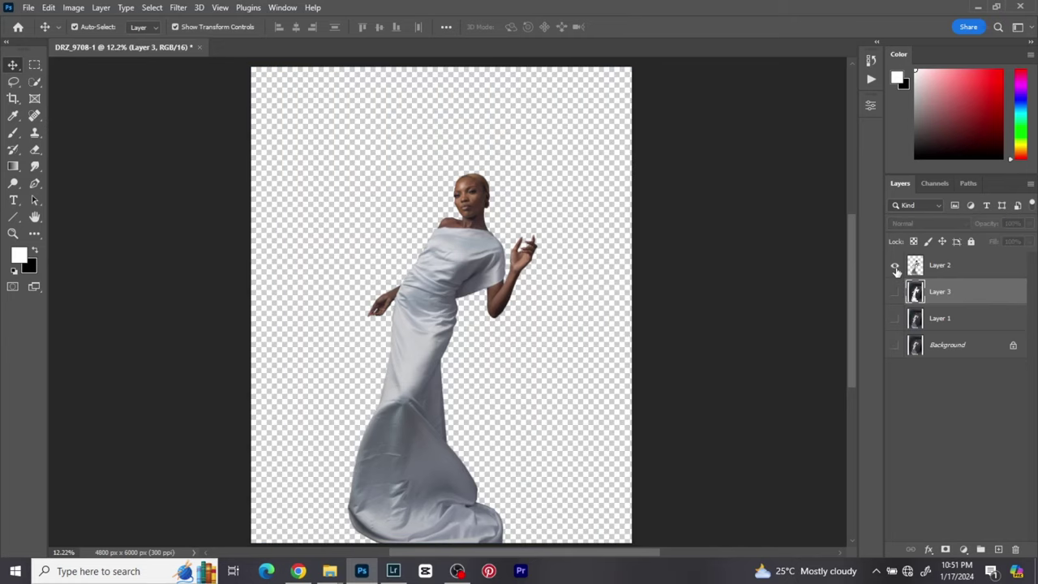
left_click(895, 270, "alt")
left_click(895, 294, "alt")
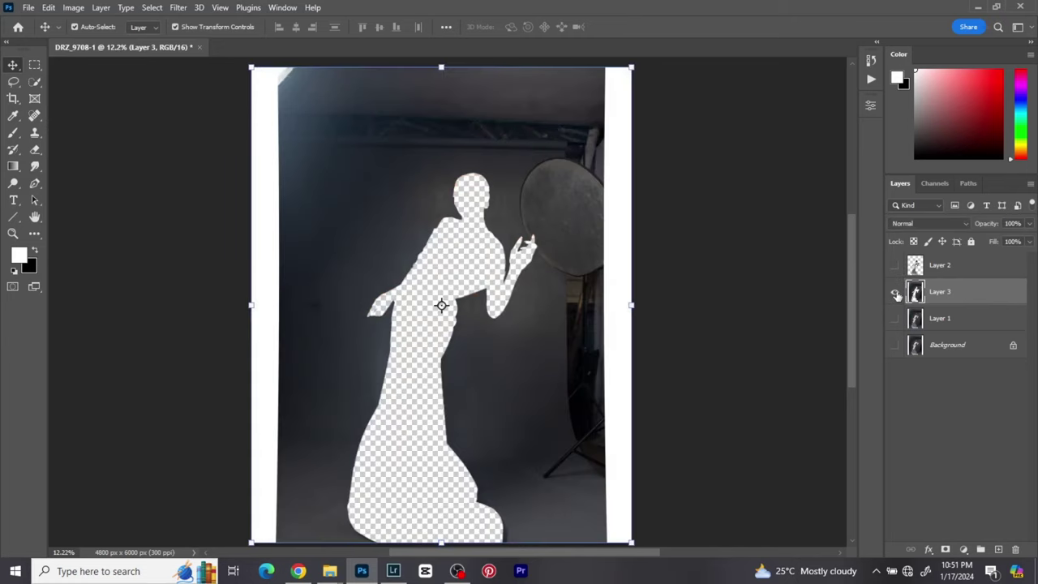
left_click(896, 294, "alt")
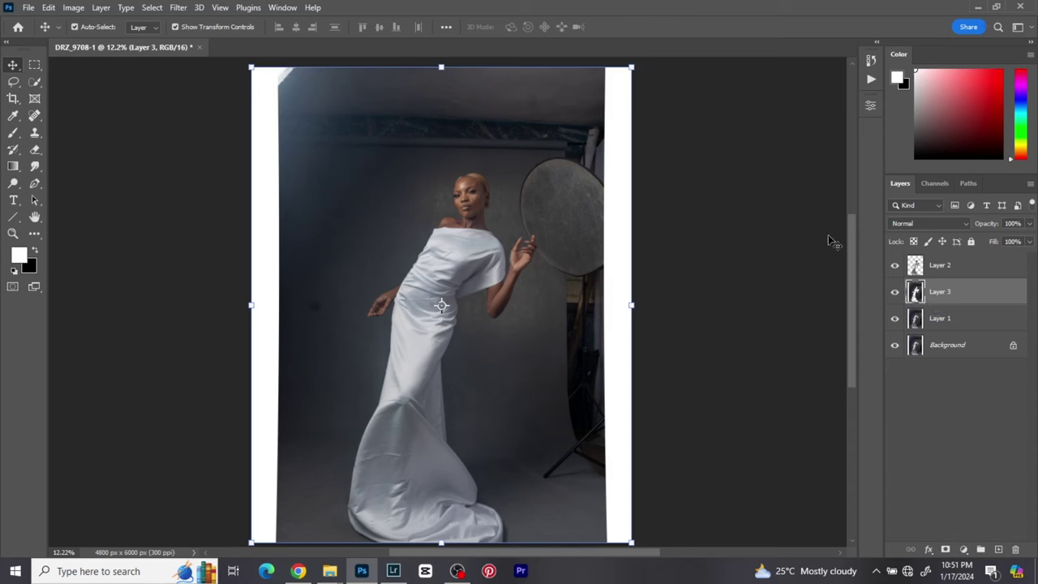
left_click(871, 106)
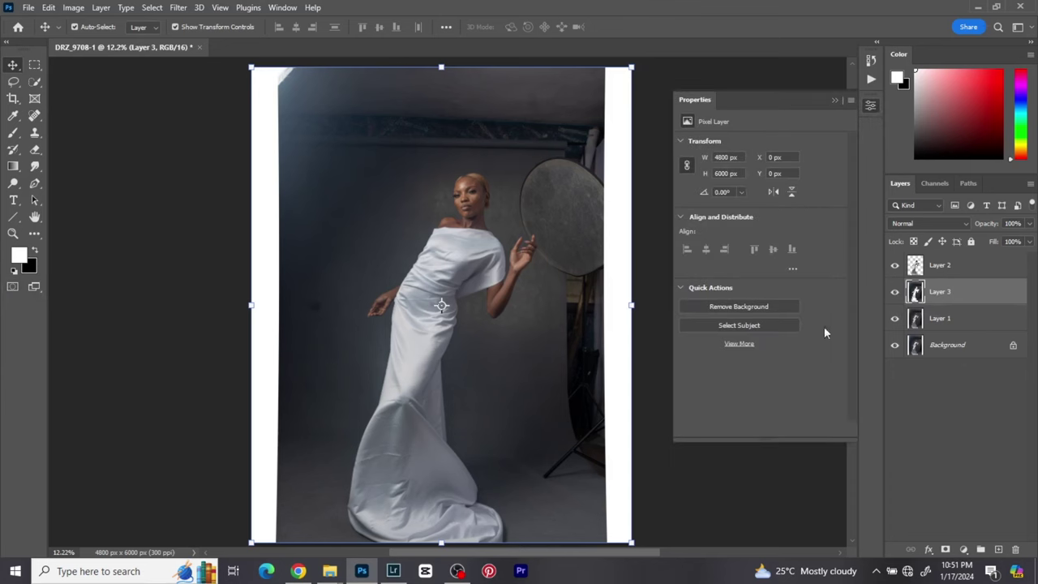
Close Layer 3's properties, toggle and solo Layer 3, then make all four layers visible.
left_click(872, 106)
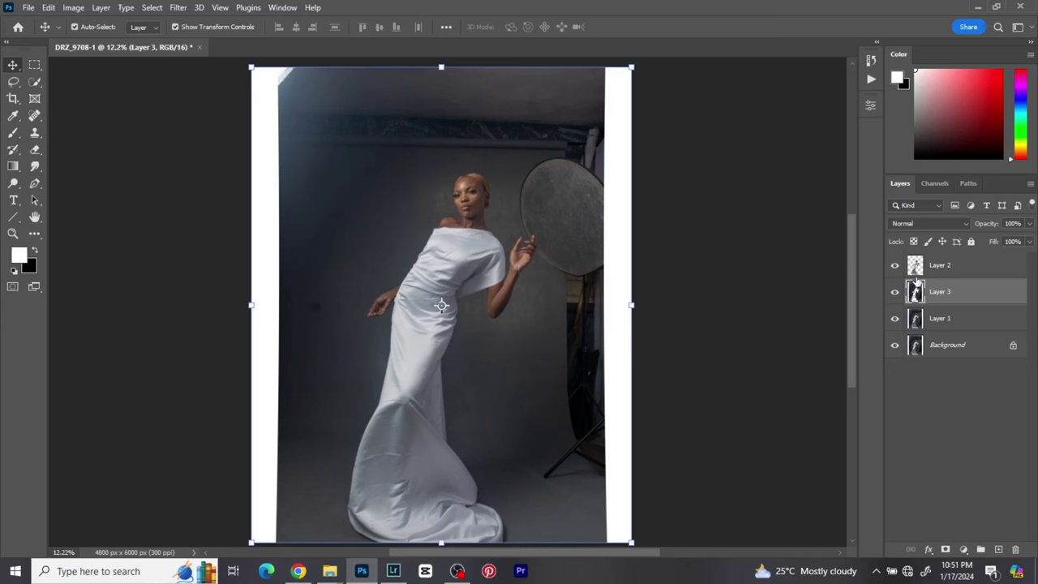
key("ctrl+alt")
left_click(896, 293)
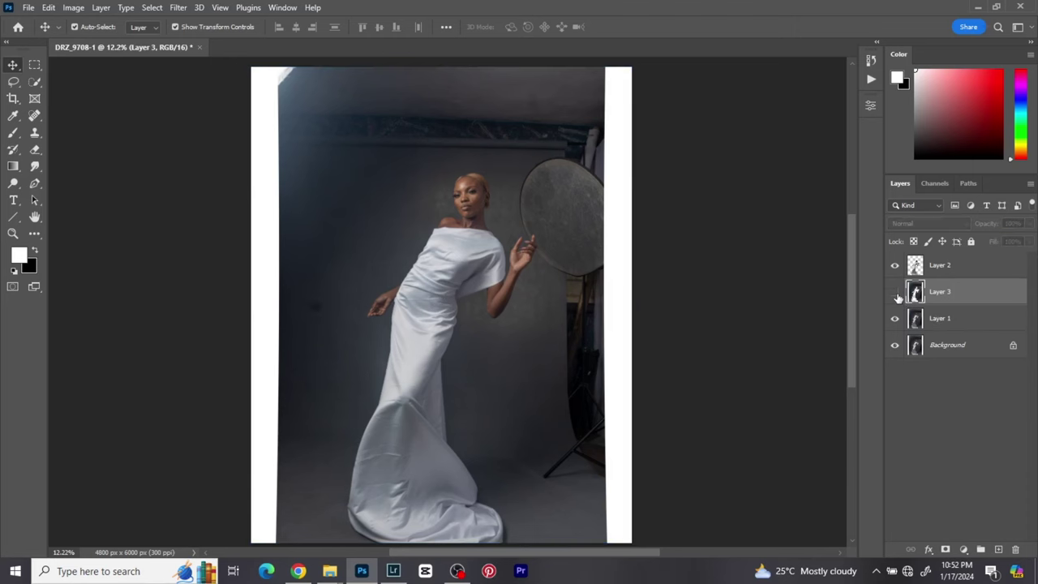
left_click(896, 293)
left_click(896, 293, "alt")
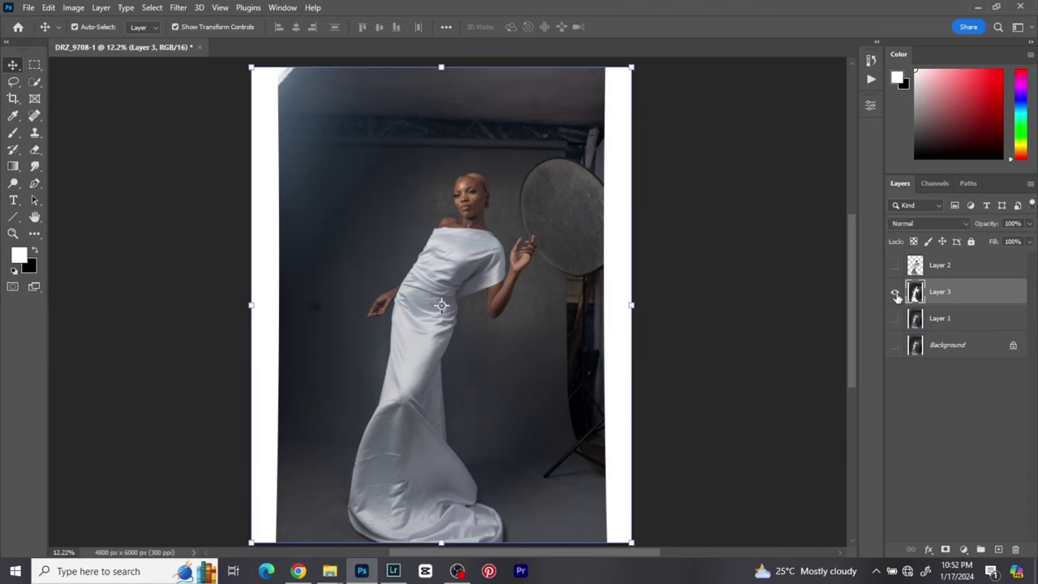
left_click(896, 293, "alt")
Draw a rectangular marquee around the model from below the ceiling rig to the bottom edge.
left_click(35, 65)
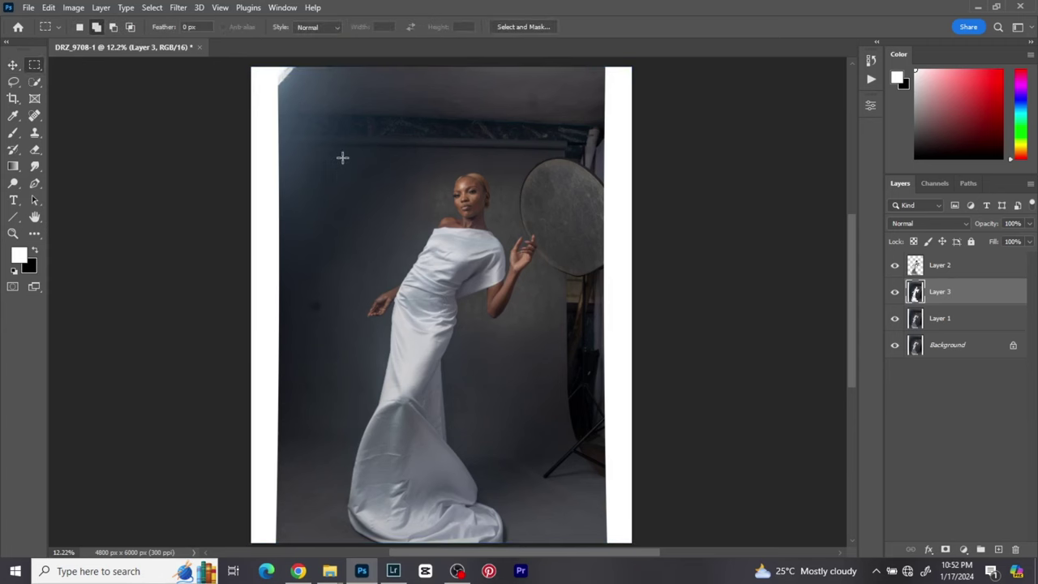
left_click_drag(328, 156, 578, 541)
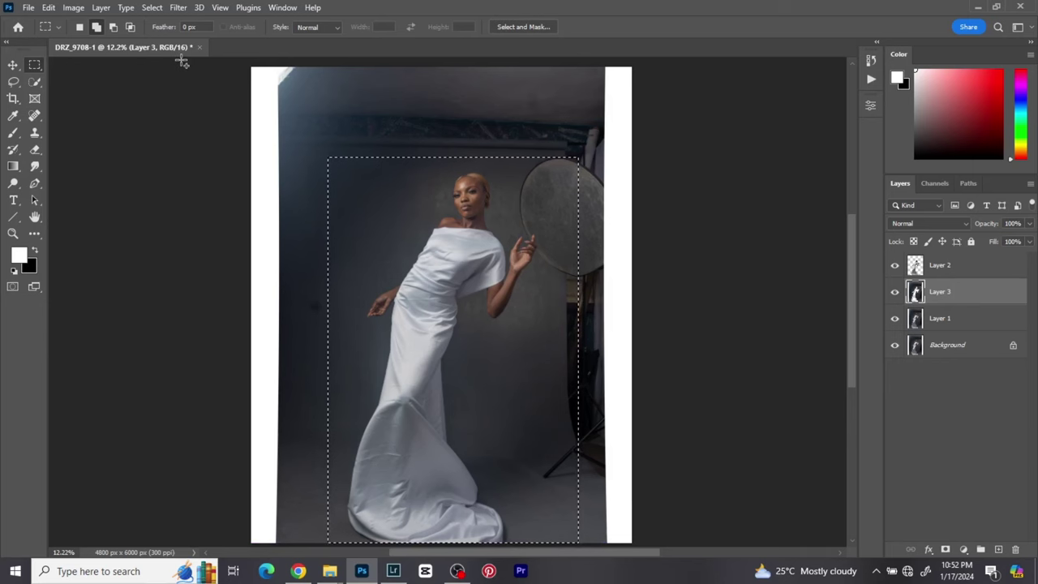
key("ctrl+d")
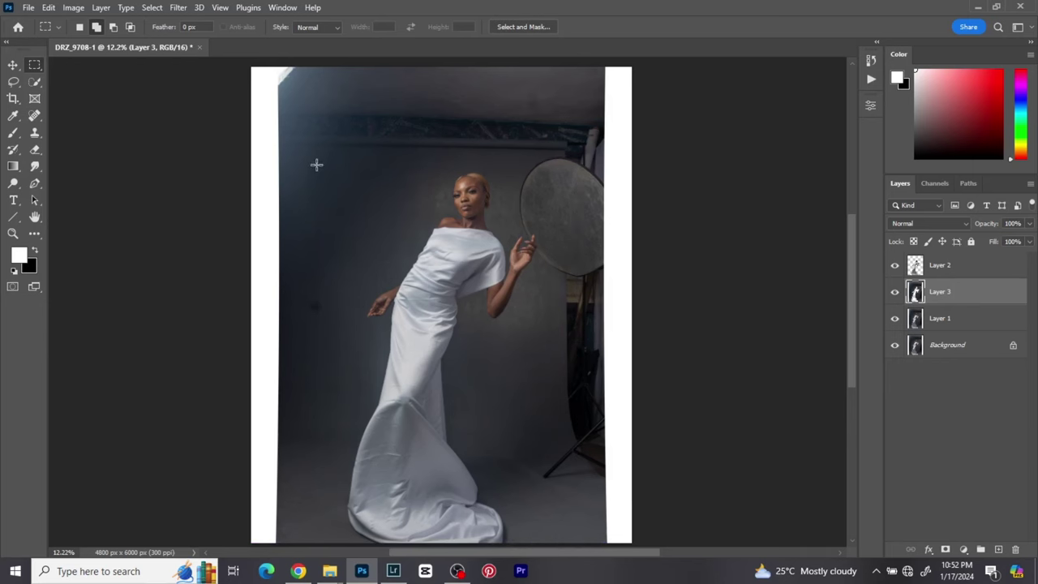
left_click_drag(282, 154, 561, 542)
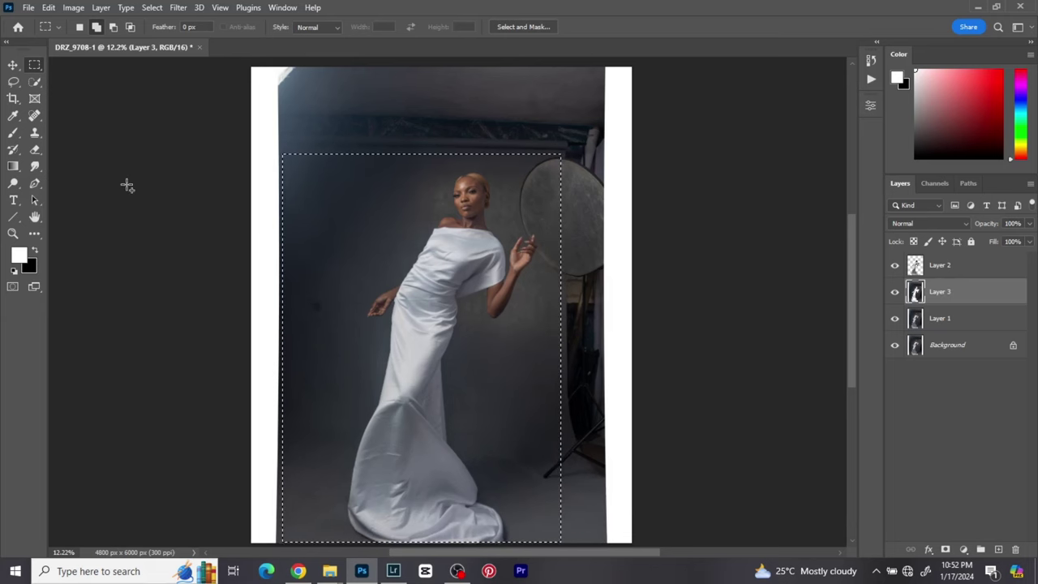
left_click(13, 81)
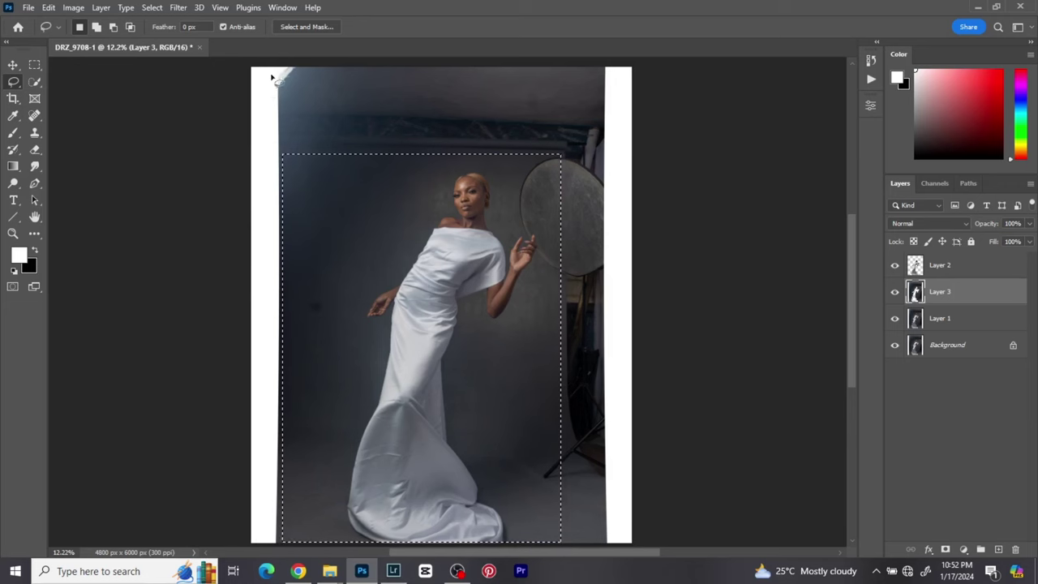
Lasso-subtract the top-left corner, its diagonal edge and a small dark spot from the selection.
key("alt")
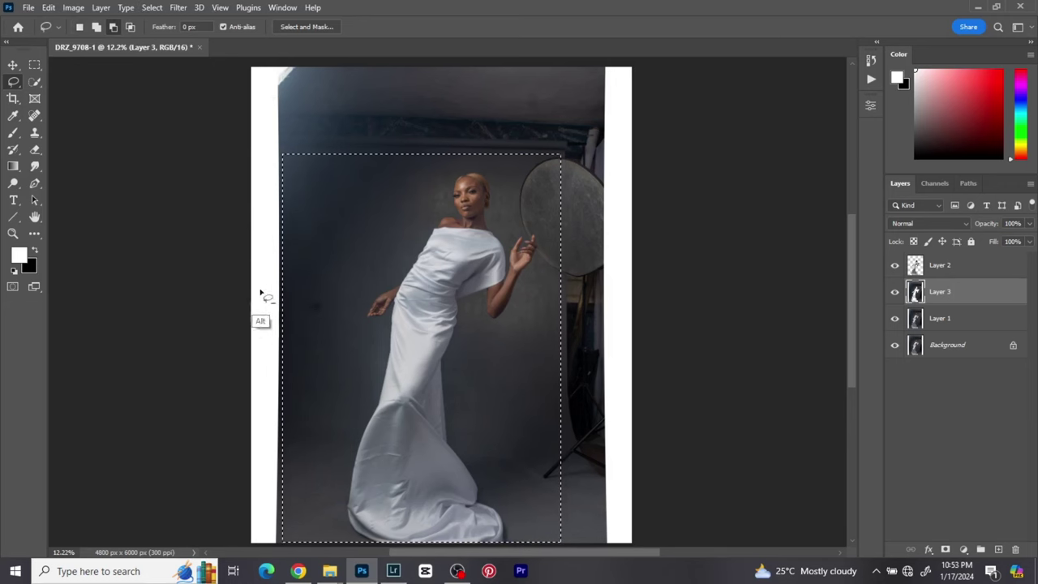
mouse_move(322, 236)
left_mouse_down()
mouse_move(382, 146)
mouse_move(248, 74)
left_mouse_up()
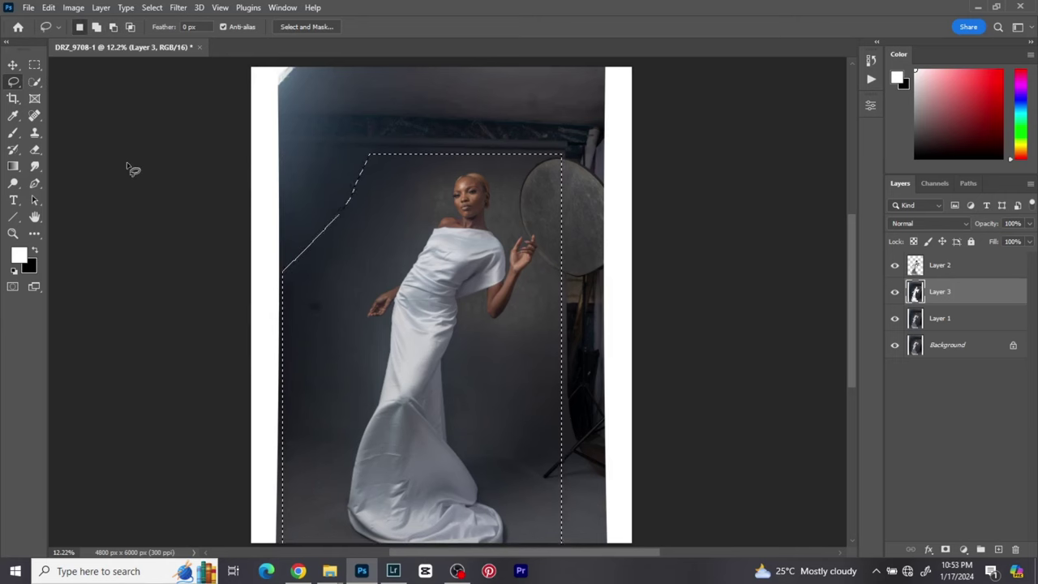
key("alt")
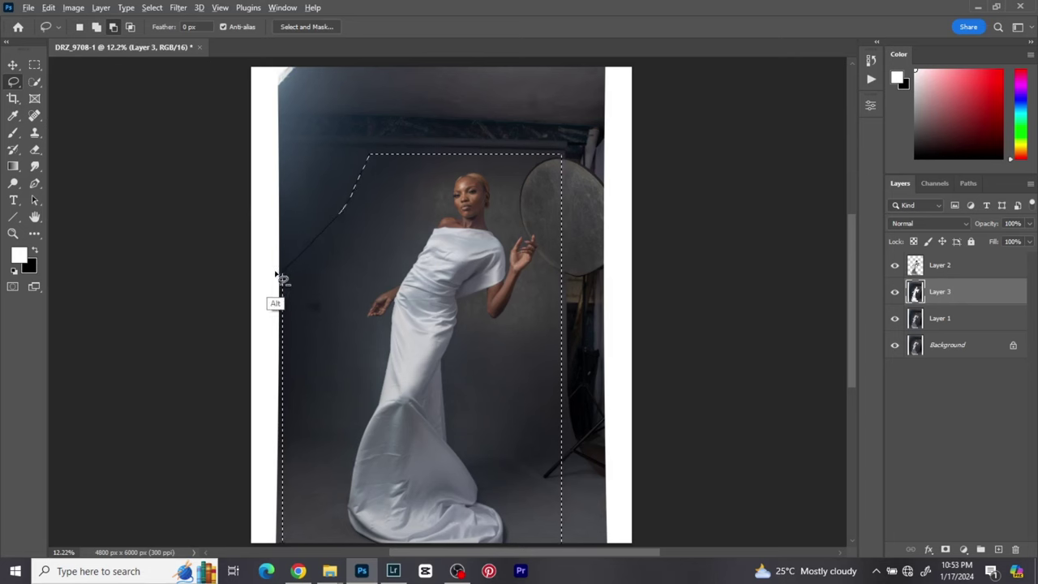
mouse_move(280, 280)
left_mouse_down()
mouse_move(282, 306)
mouse_move(347, 231)
mouse_move(375, 183)
mouse_move(389, 90)
left_mouse_up()
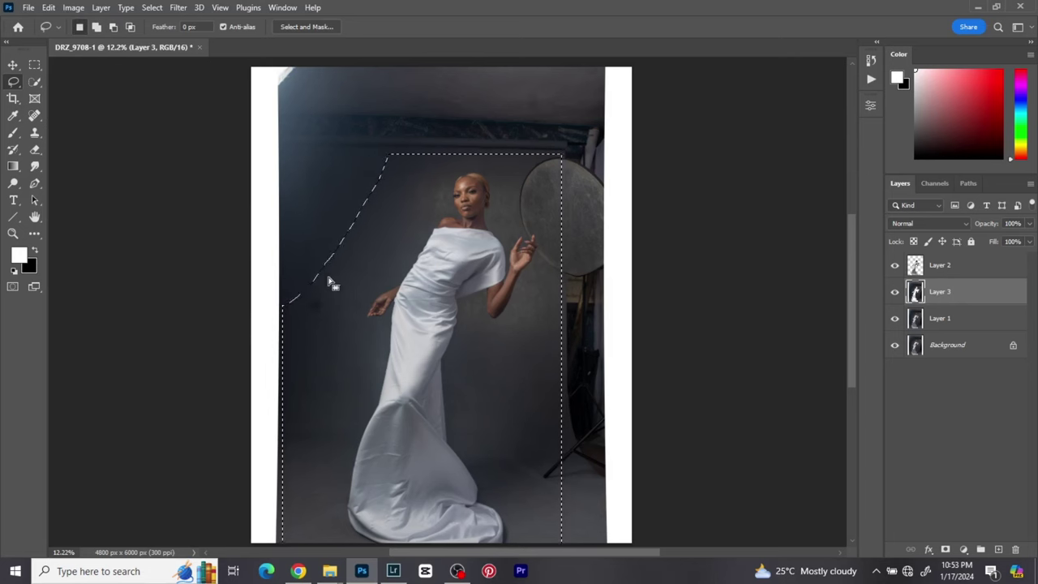
key("alt")
mouse_move(325, 300)
left_mouse_down()
mouse_move(305, 319)
mouse_move(323, 293)
left_mouse_up()
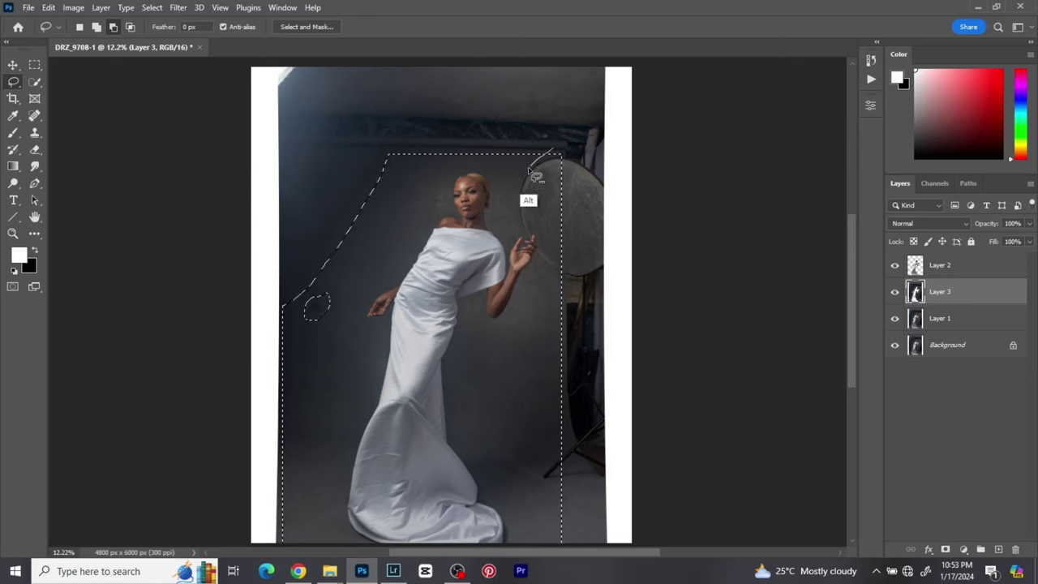
Subtract the reflector and light stand, and add the lower-right floor area to the selection.
mouse_move(529, 170)
left_mouse_down()
mouse_move(515, 215)
mouse_move(533, 258)
mouse_move(568, 174)
left_mouse_up()
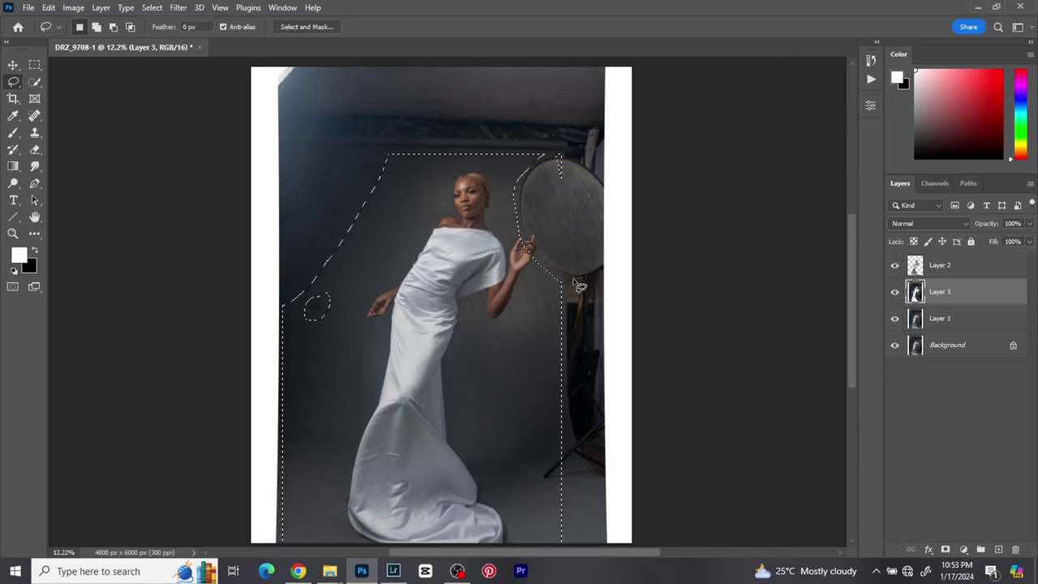
key("alt")
key("alt")
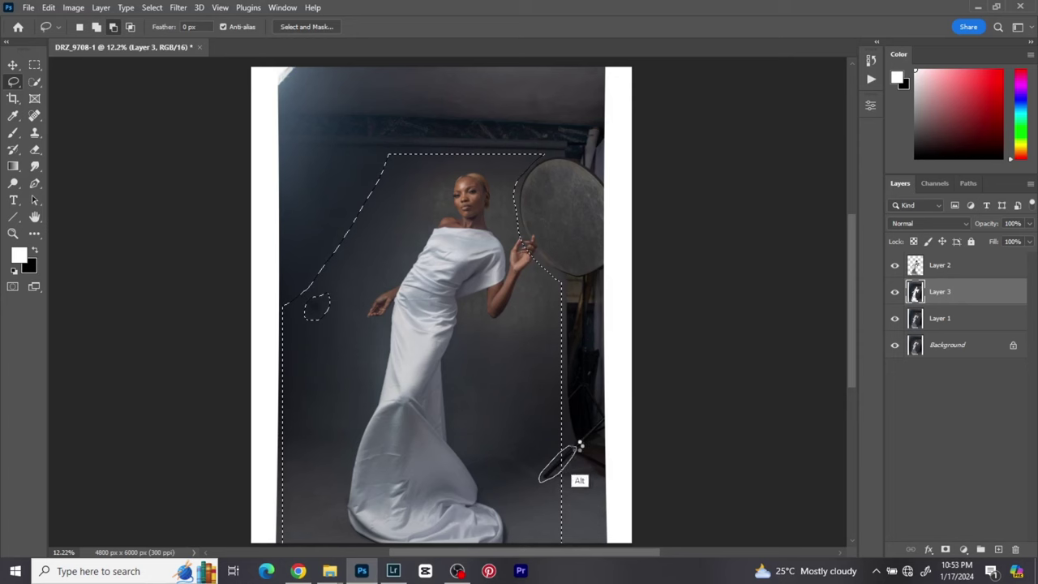
left_click_drag(580, 445, 580, 445)
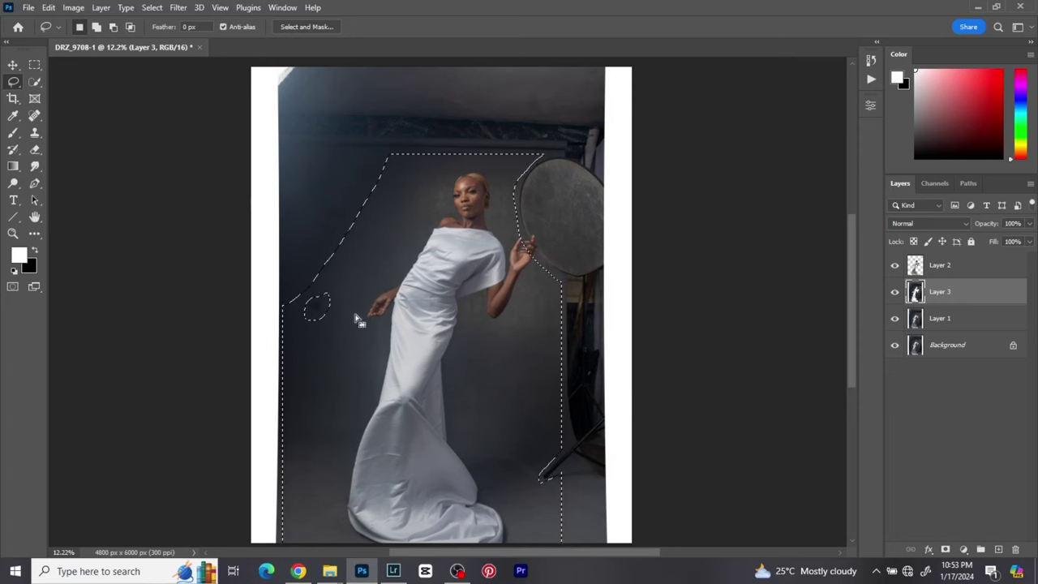
key("shift")
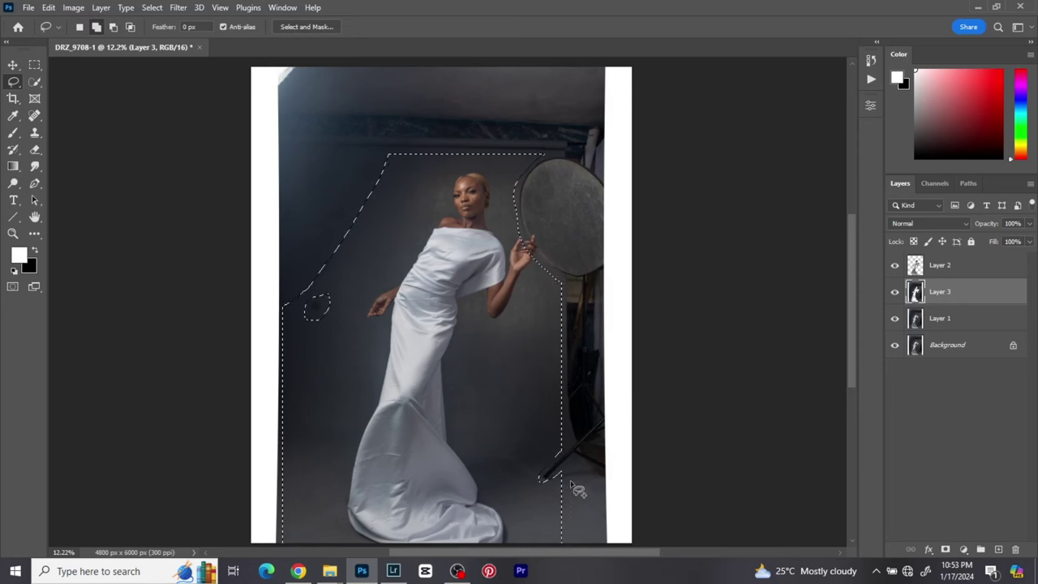
mouse_move(566, 488)
left_mouse_down()
mouse_move(613, 544)
mouse_move(547, 557)
mouse_move(553, 487)
mouse_move(560, 553)
left_mouse_up()
Invert the selection and Content-Aware Fill it, outputting the result to a new layer.
scroll(535, 397, "down", 1)
scroll(536, 398, "up", 1)
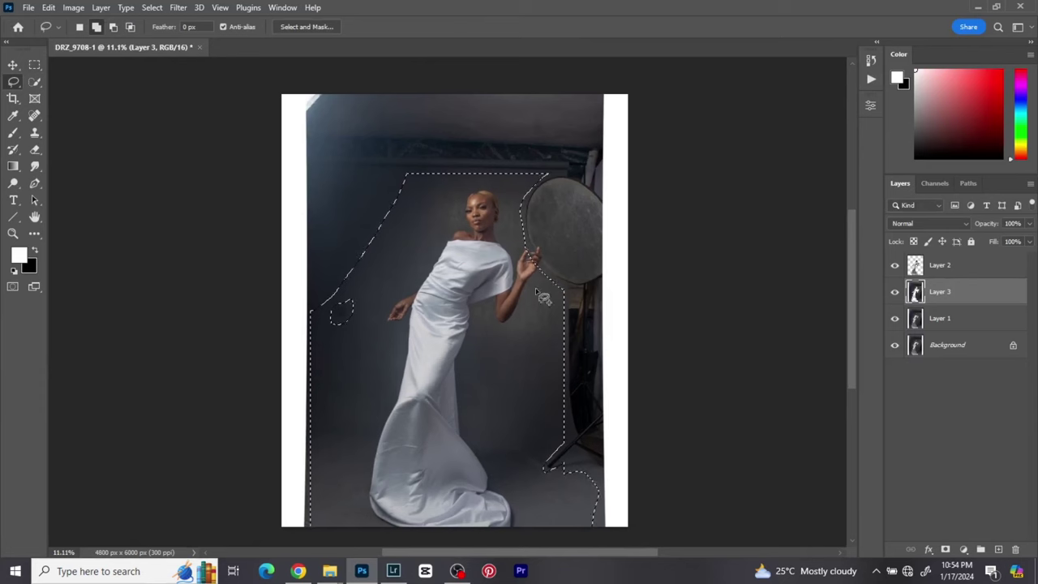
right_click(539, 174)
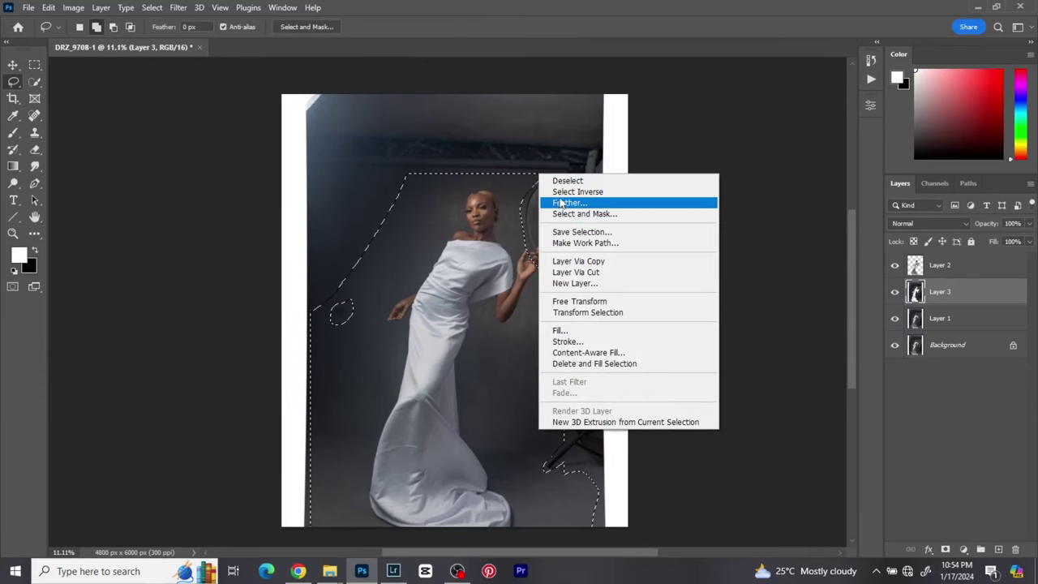
left_click(567, 192)
scroll(559, 199, "down", 1)
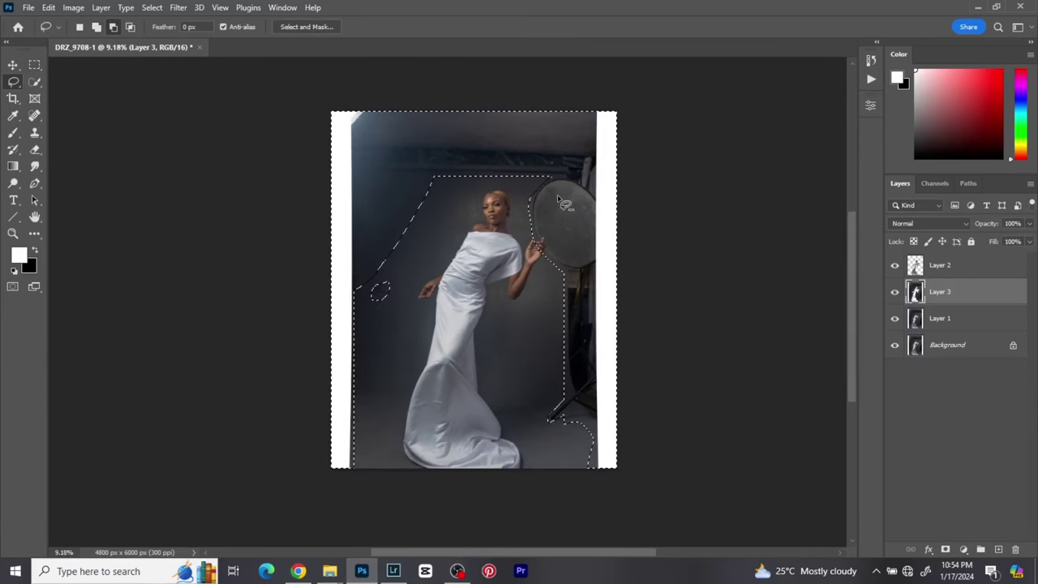
scroll(560, 201, "up", 1)
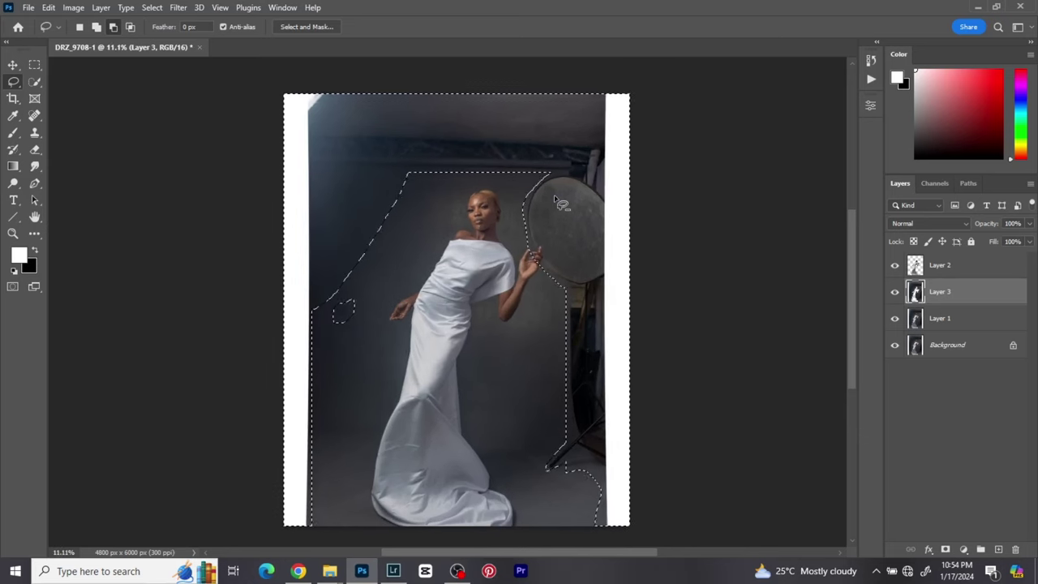
right_click(472, 237)
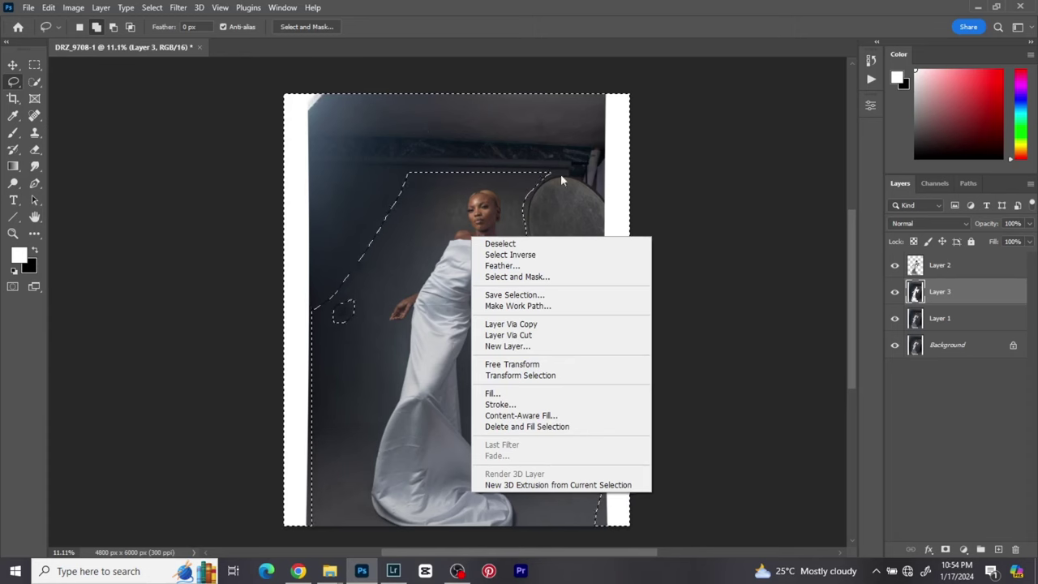
left_click(536, 415)
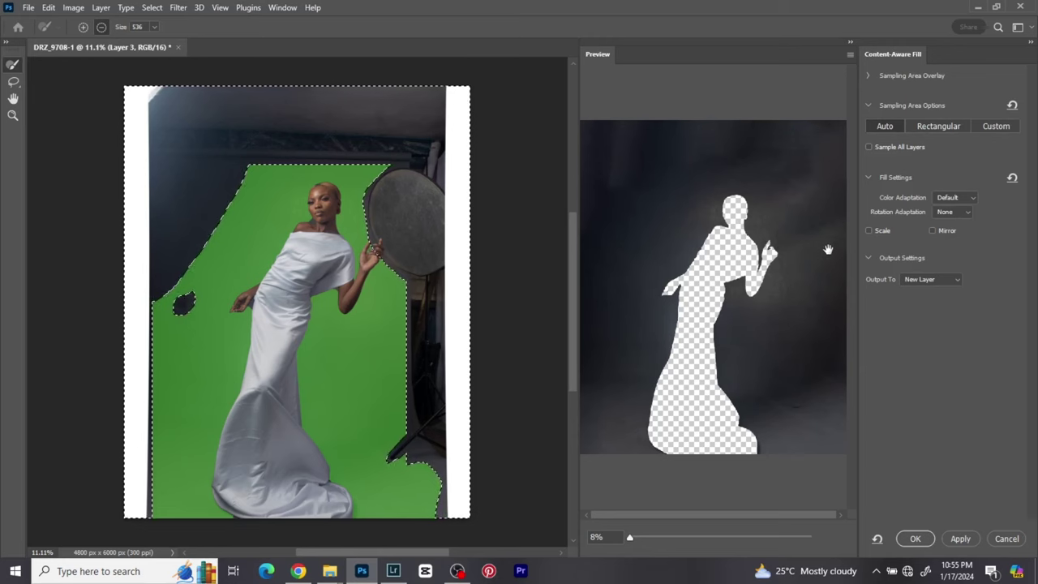
left_click(924, 539)
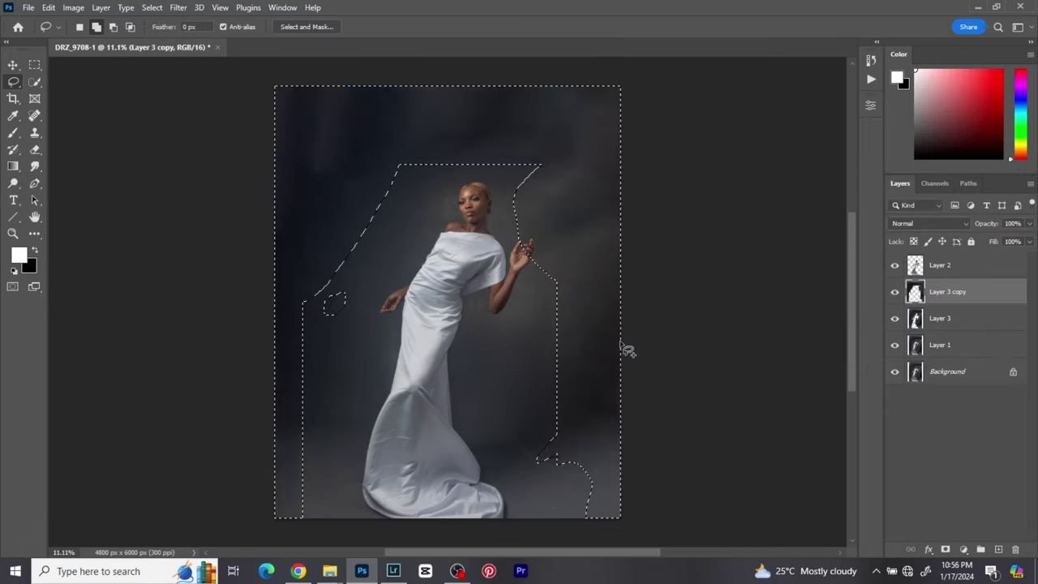
Deselect, then toggle Layer 3 copy off and on to compare it with the original.
right_click(456, 202)
left_click(470, 207)
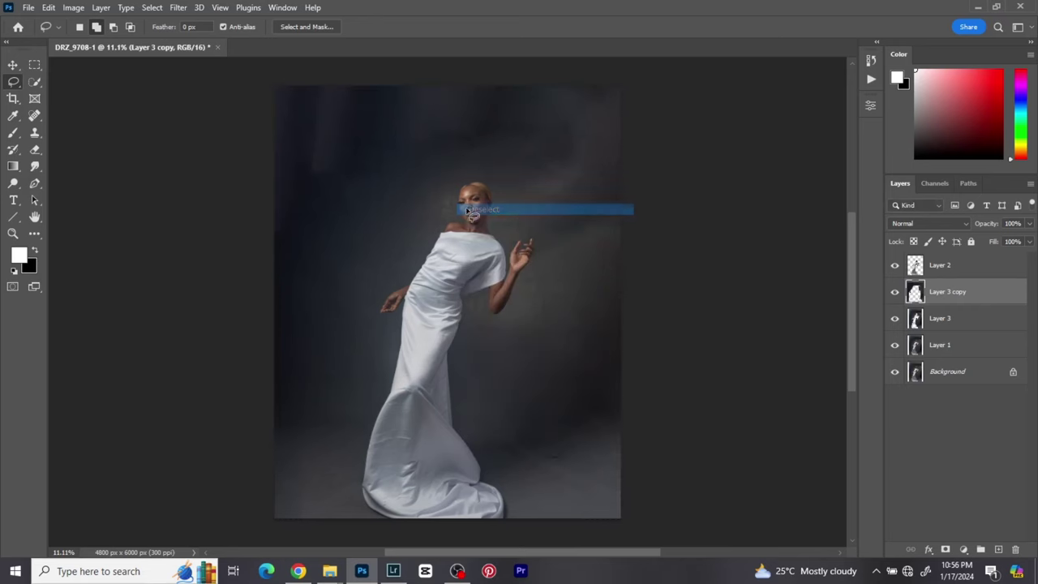
scroll(504, 220, "down", 1)
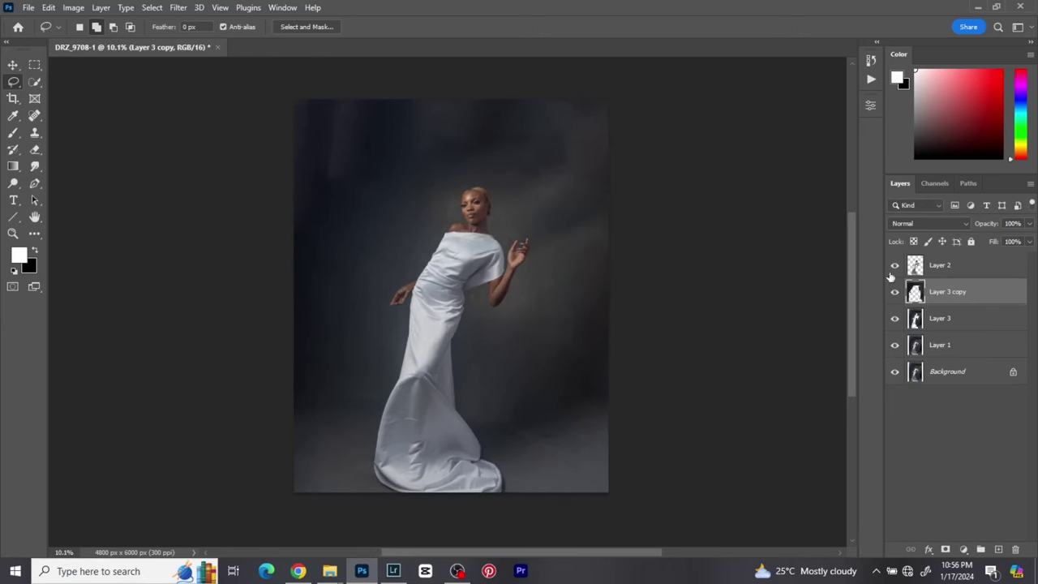
left_click(895, 292)
left_click(895, 291)
left_click(895, 292)
left_click(895, 292)
left_click(895, 292)
left_click(895, 292)
scroll(549, 458, "up", 5)
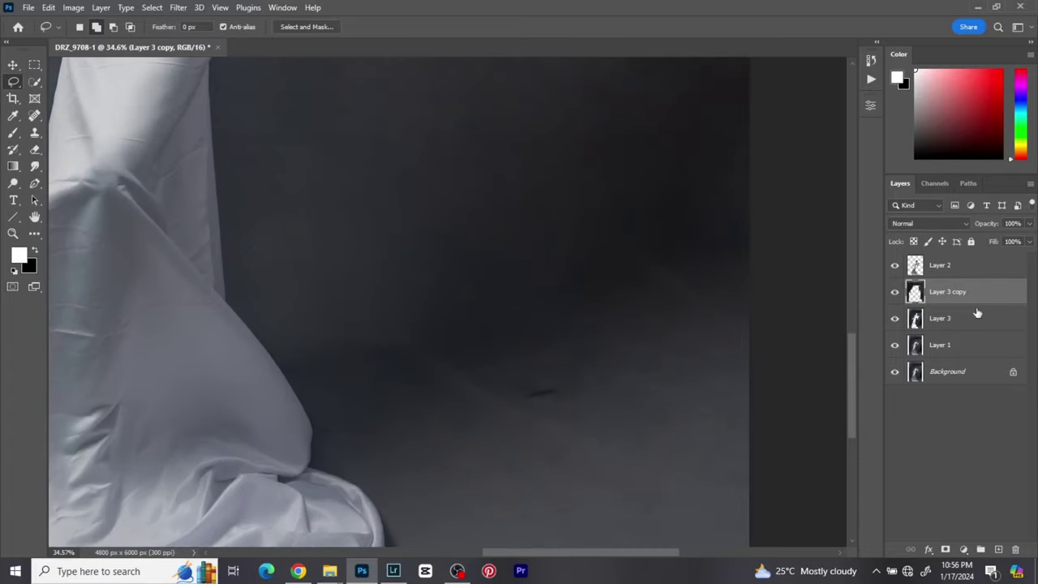
Clip Layer 3 copy to Layer 3 and merge the clipping mask into Layer 3.
right_click(1012, 301)
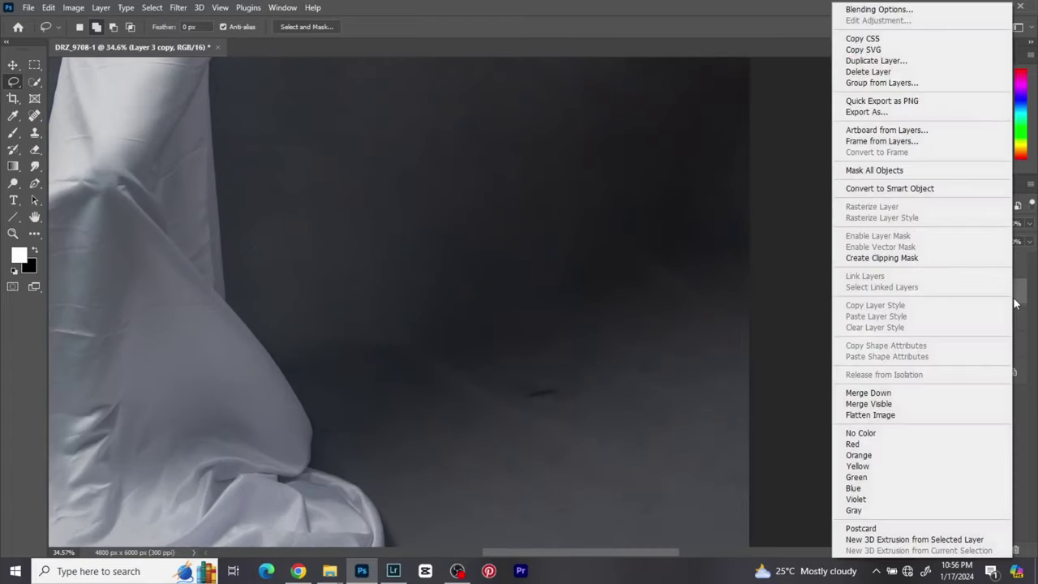
key("Escape")
right_click(1011, 294)
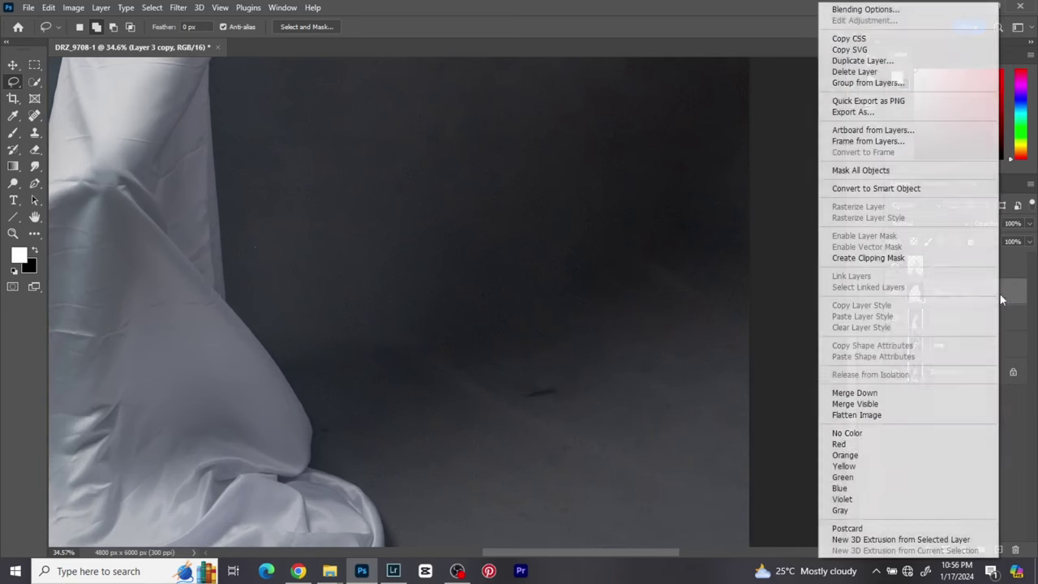
left_click(876, 254)
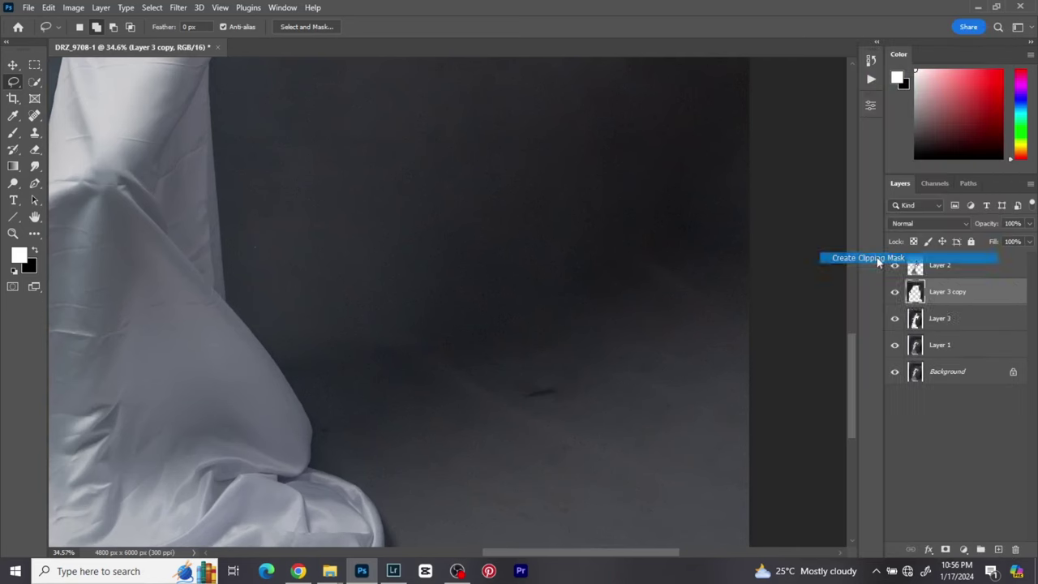
right_click(980, 292)
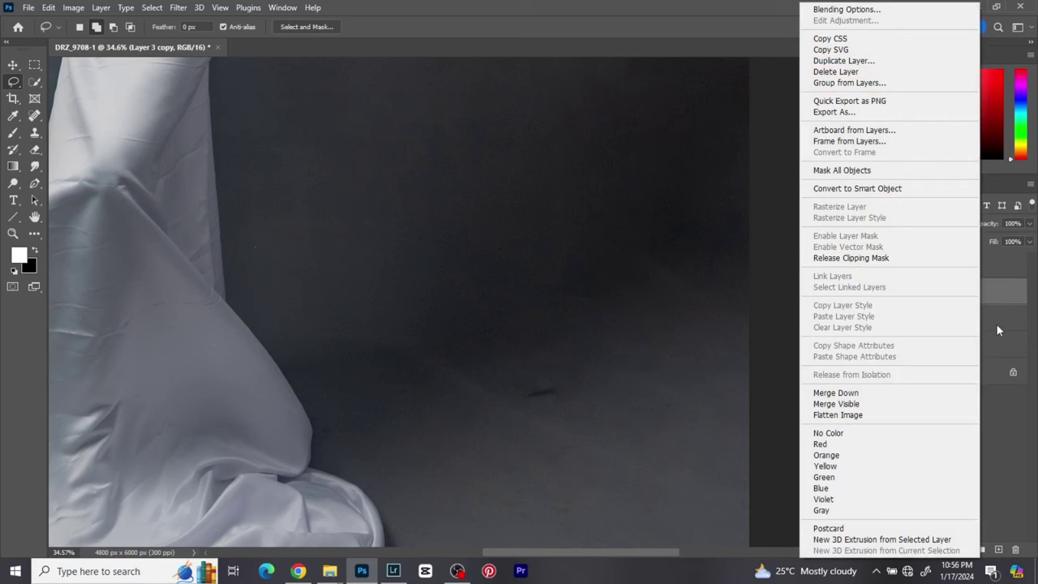
left_click(996, 325)
left_click(969, 324)
right_click(969, 326)
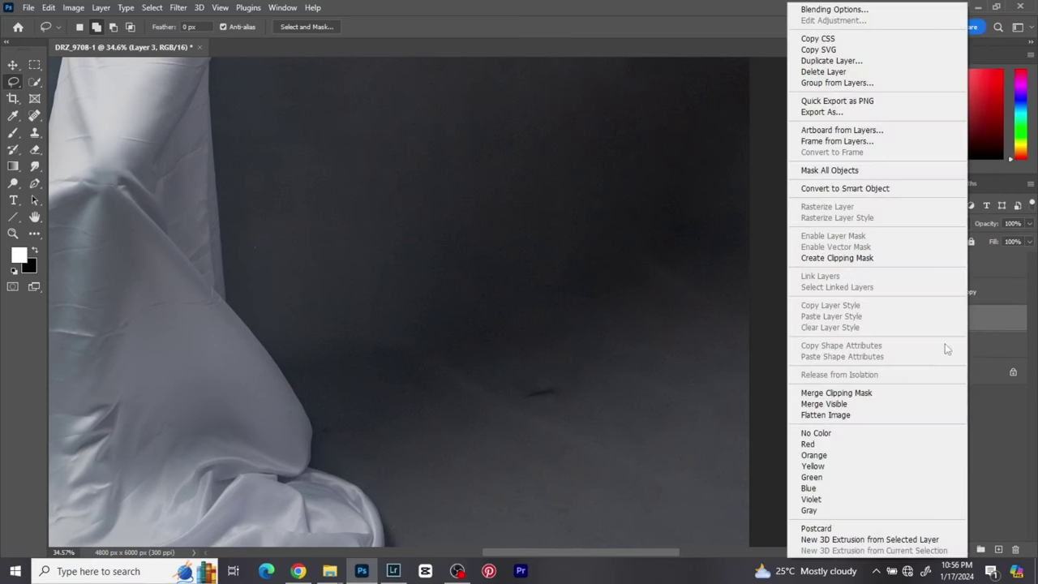
left_click(869, 392)
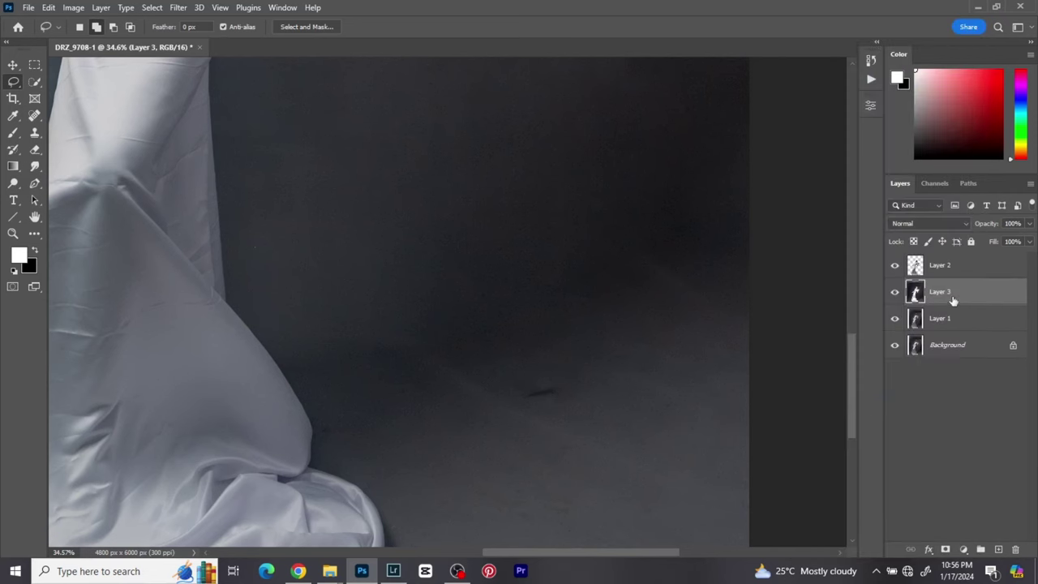
Clone-stamp the dark streak beside the dress hem using nearby clean backdrop.
left_click(34, 133)
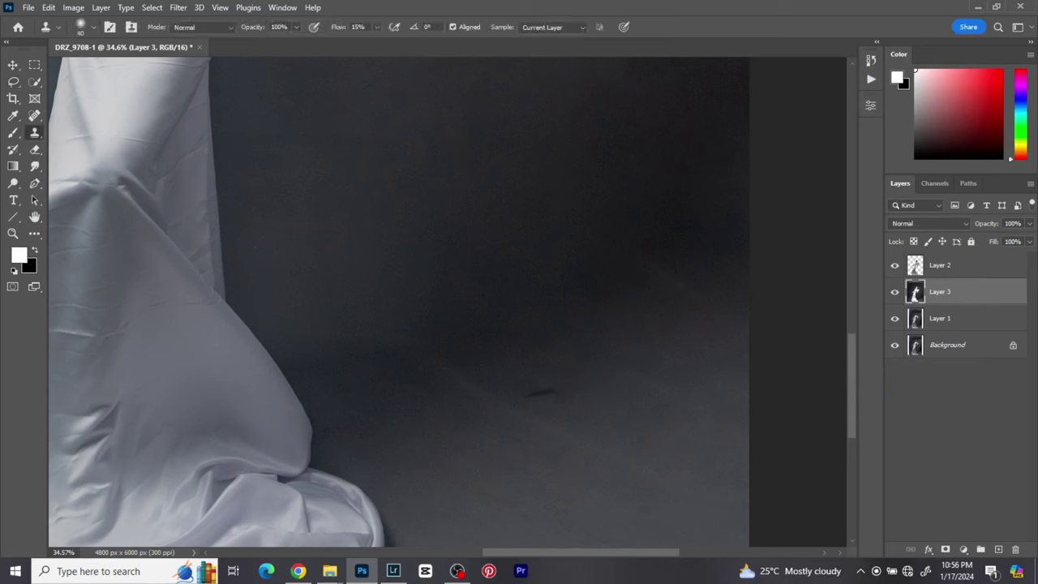
left_click(552, 414, "alt")
left_click_drag(549, 393, 521, 398)
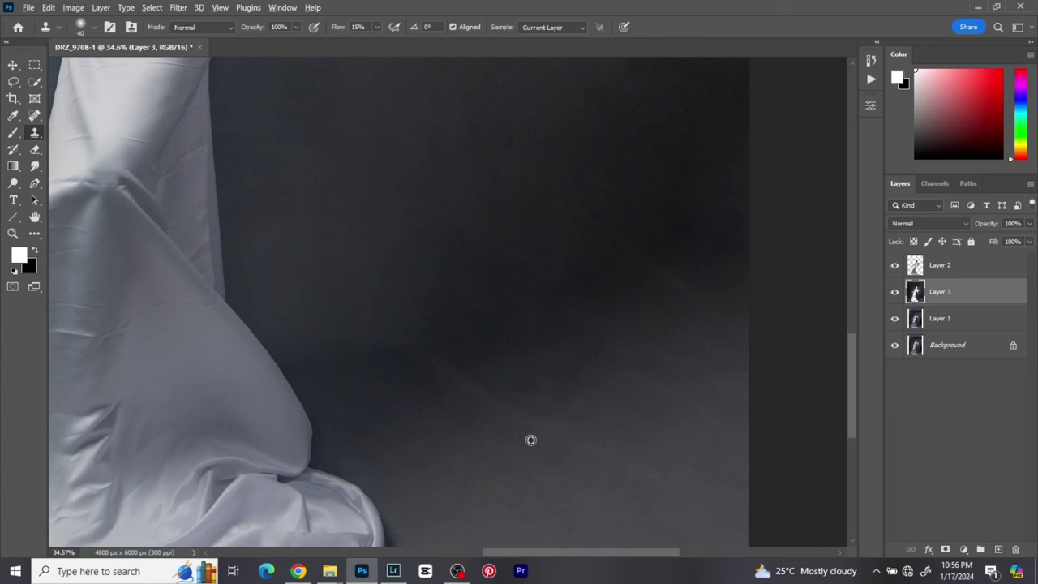
scroll(530, 440, "down", 5)
scroll(573, 301, "up", 2)
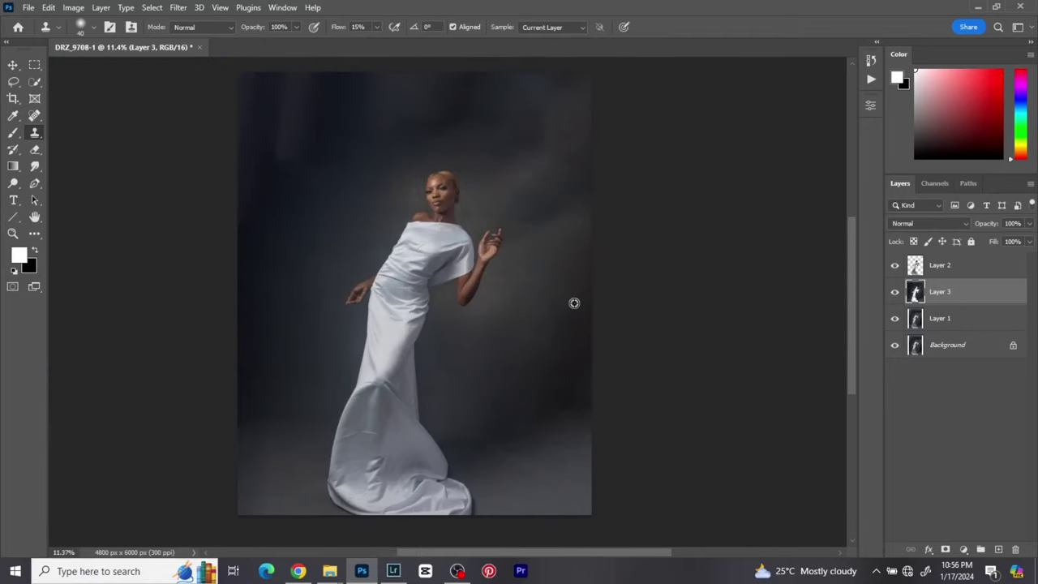
scroll(574, 306, "down", 1)
left_click(13, 66)
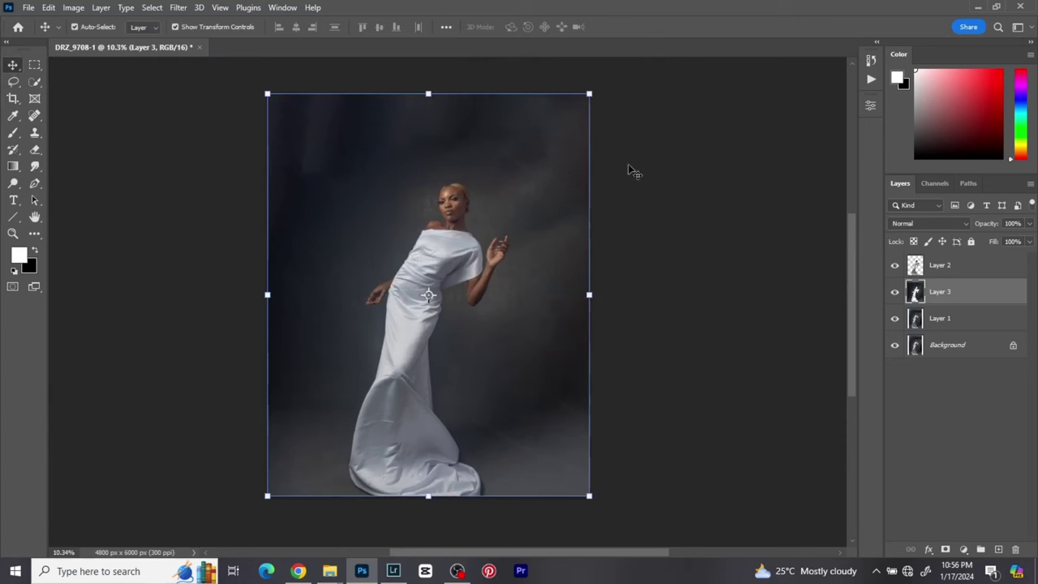
Add a Solid Color fill layer, Color Fill 1, above Layer 3.
left_click(963, 549)
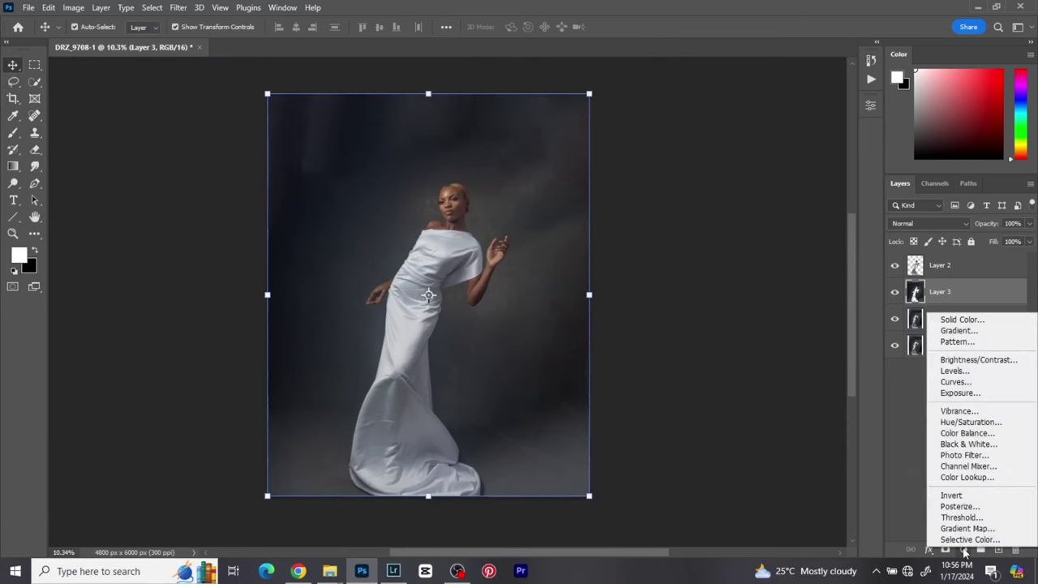
left_click(963, 319)
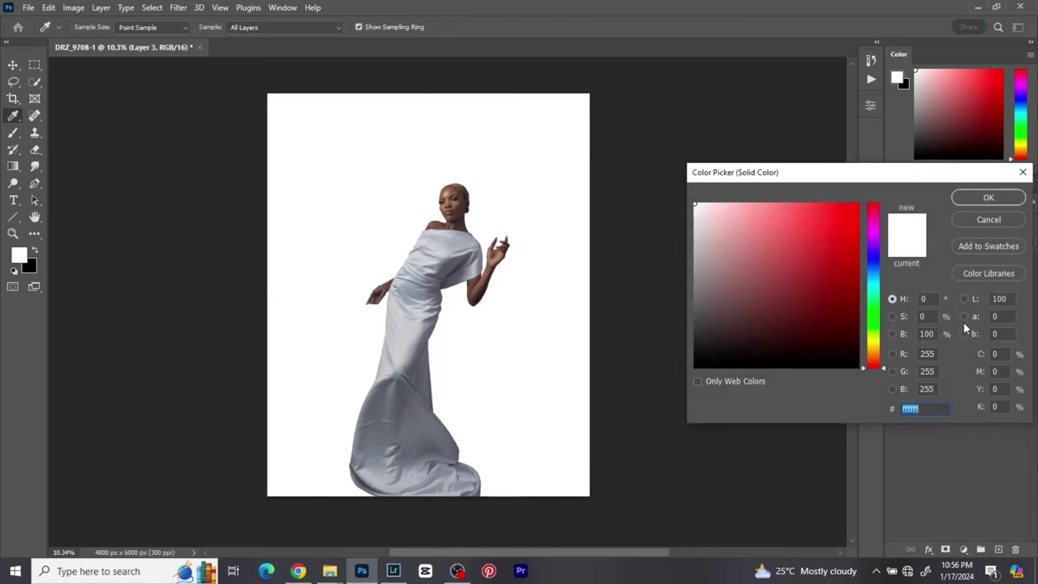
left_click(989, 198)
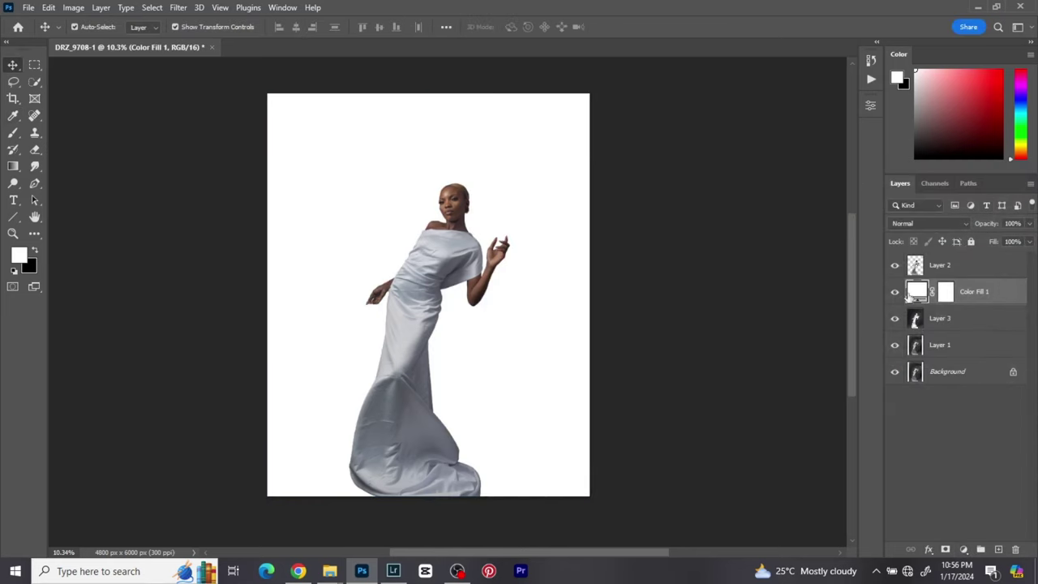
Hide Color Fill 1 and recolour it with dark grey sampled from the backdrop.
left_click(895, 293)
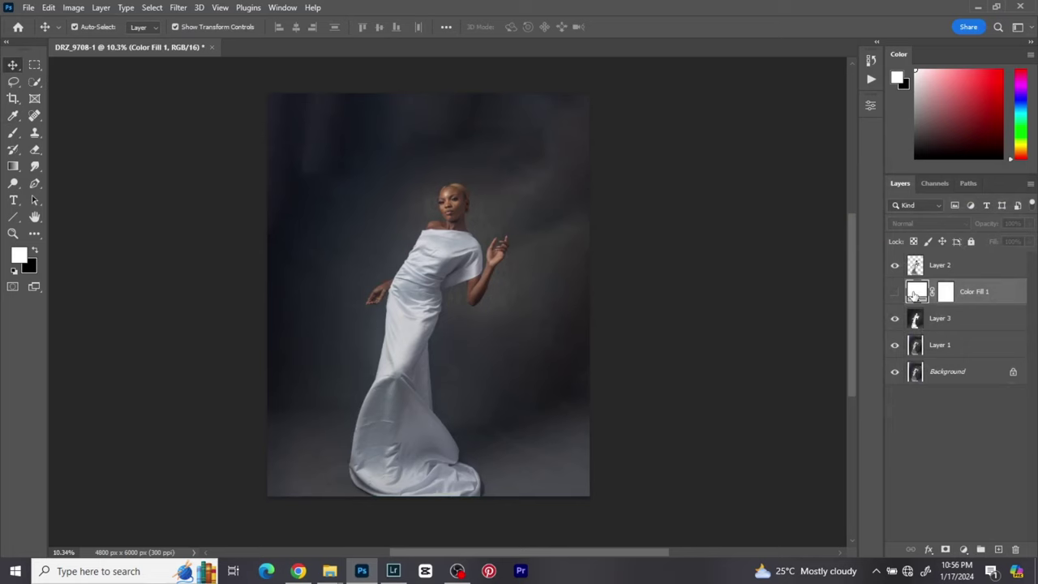
double_click(915, 293)
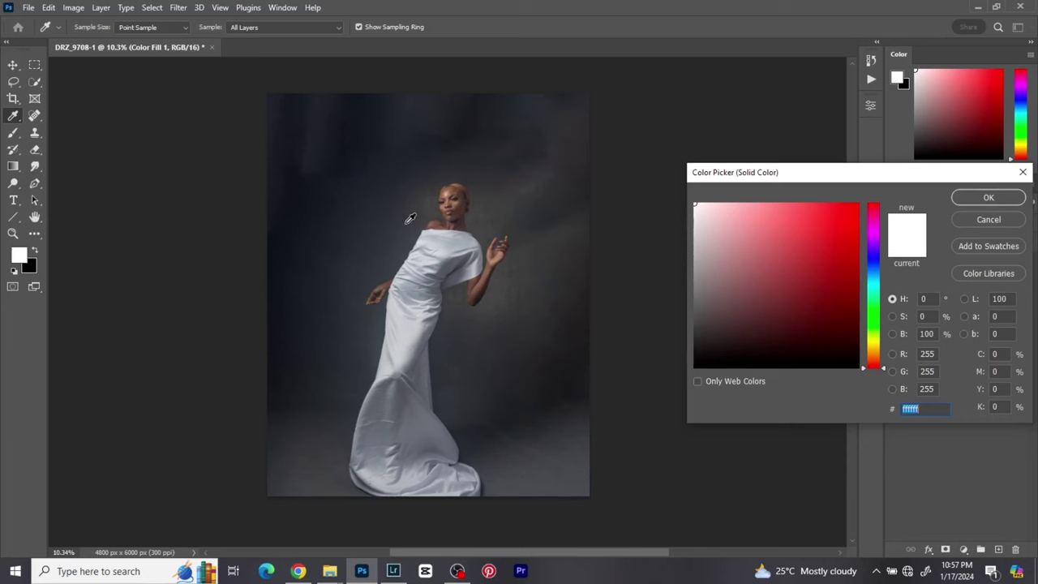
left_click(411, 218)
left_click(988, 197)
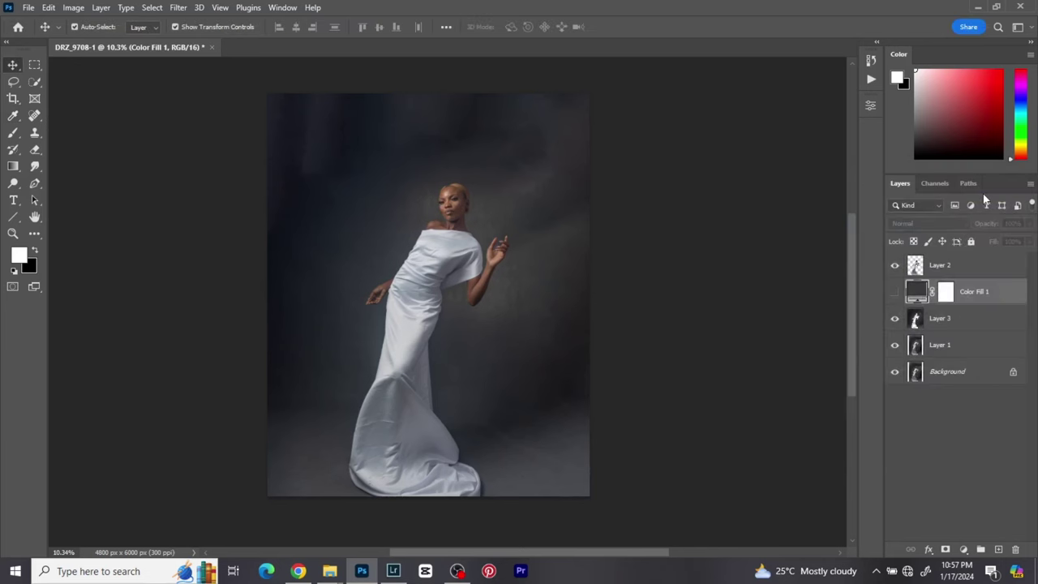
Show Color Fill 1, then toggle it off and back on to compare the flat grey backdrop.
left_click(895, 291)
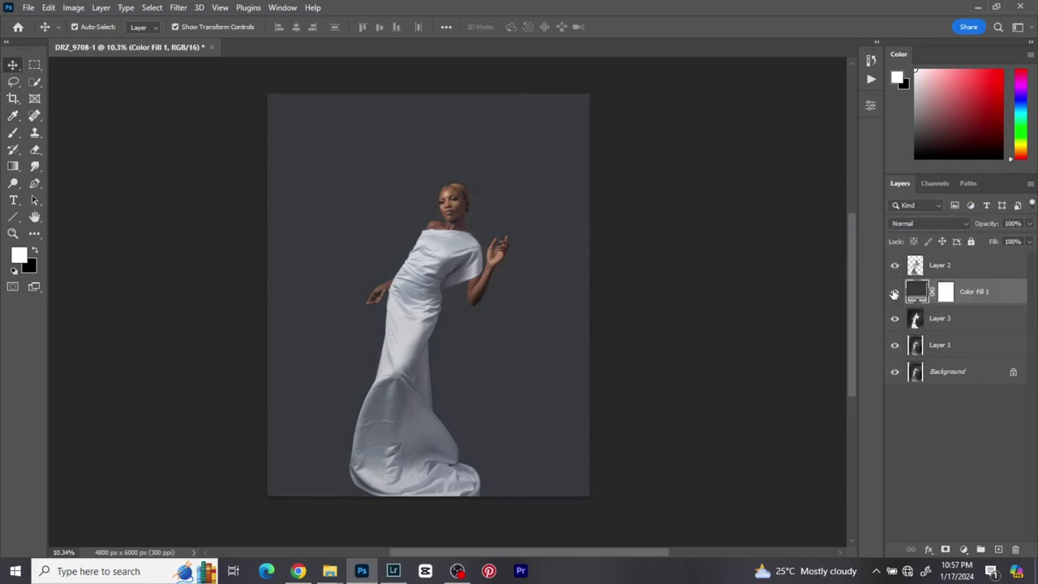
scroll(389, 284, "down", 2)
scroll(392, 285, "up", 3)
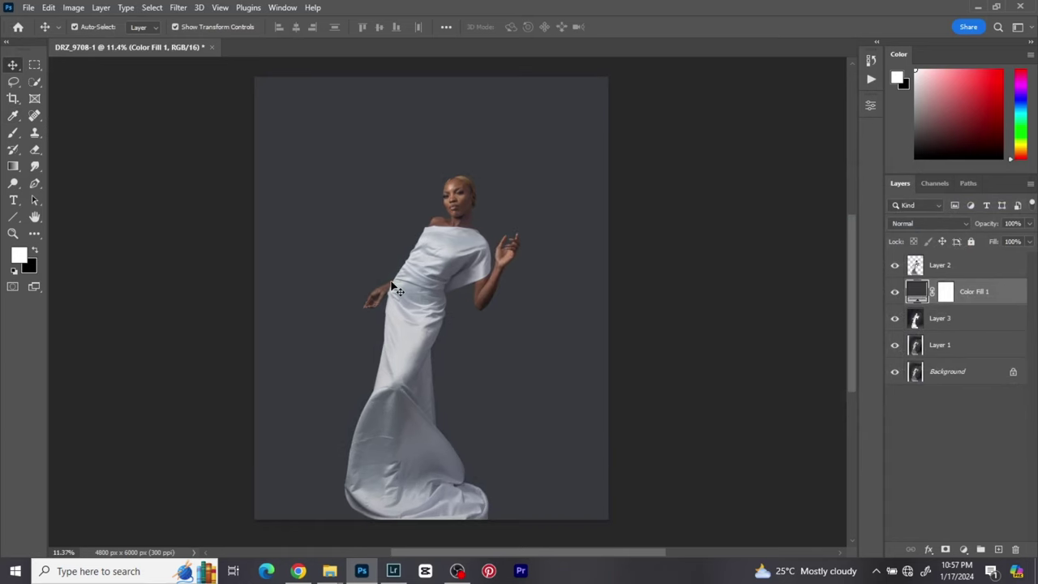
scroll(329, 202, "up", 3)
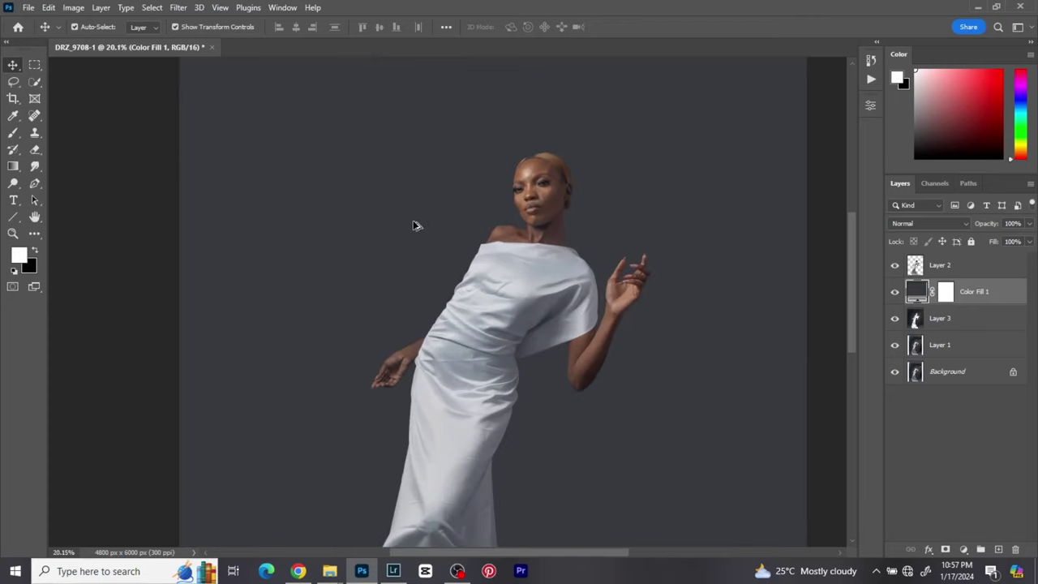
scroll(415, 225, "down", 4)
scroll(429, 232, "up", 1)
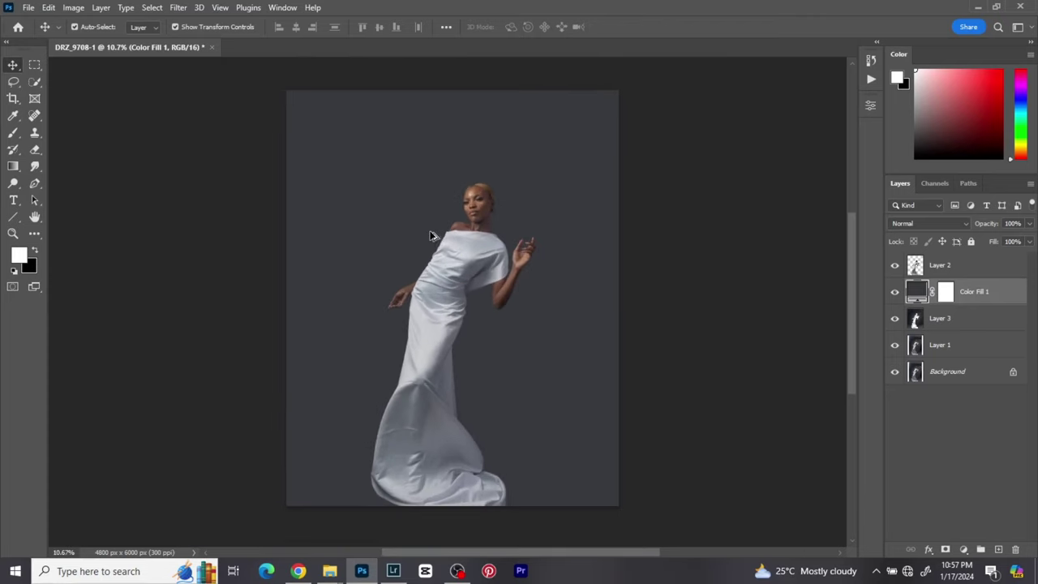
scroll(432, 236, "up", 2)
scroll(433, 236, "down", 3)
scroll(434, 238, "up", 5)
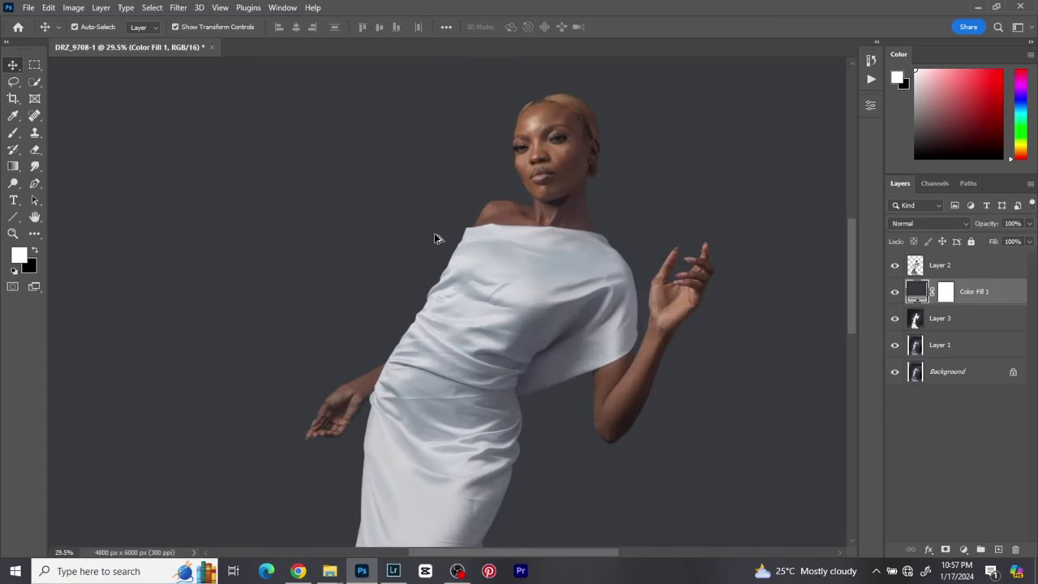
scroll(434, 235, "up", 2)
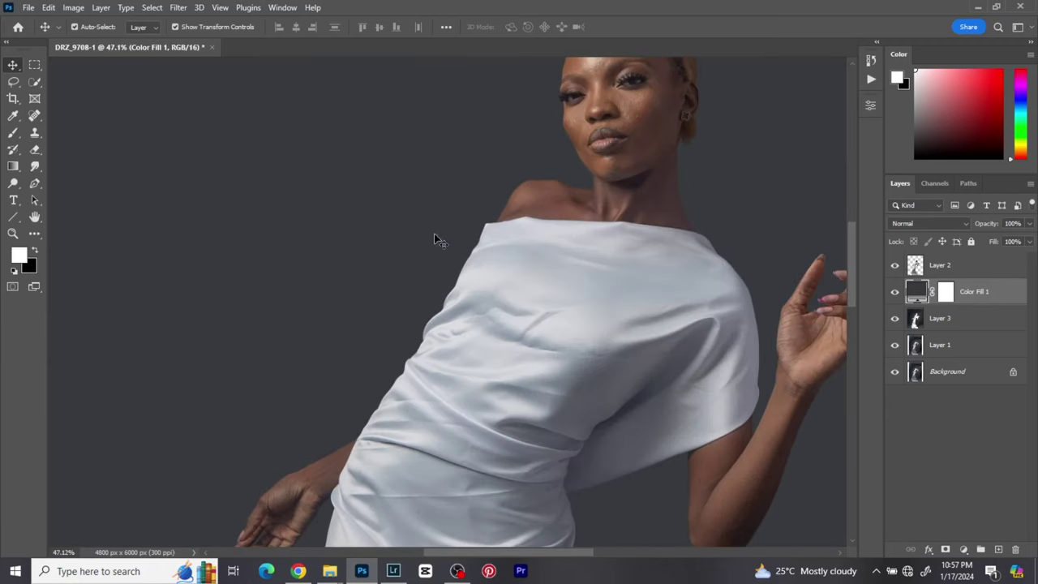
left_click(895, 291)
scroll(357, 191, "down", 4)
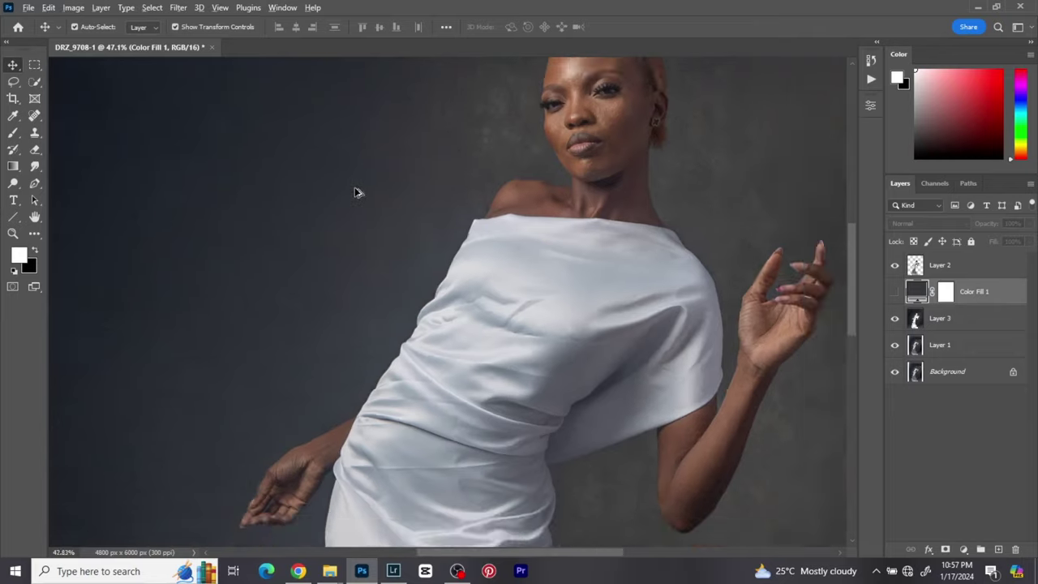
scroll(354, 192, "down", 1)
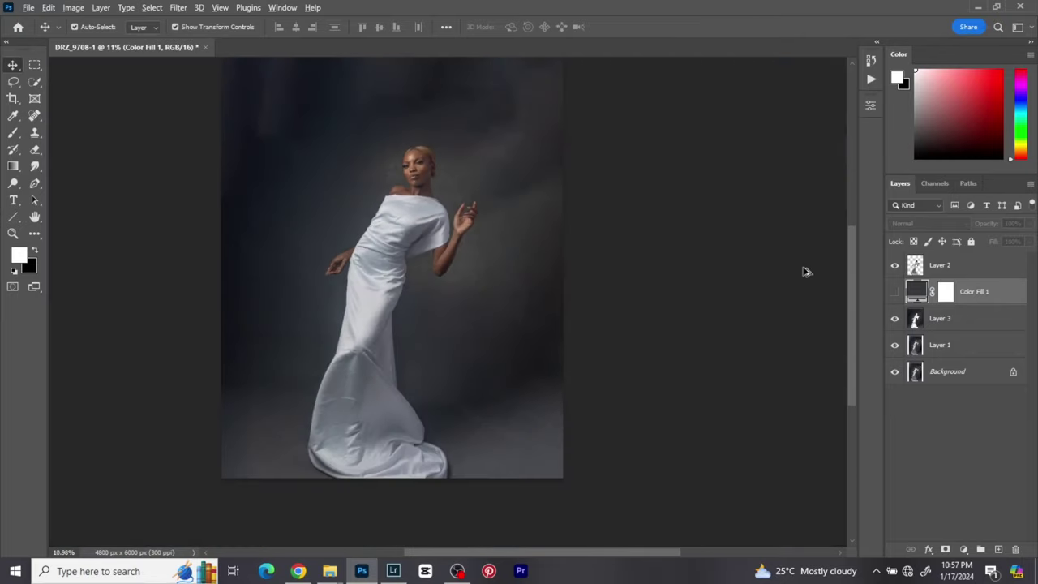
left_click(895, 291)
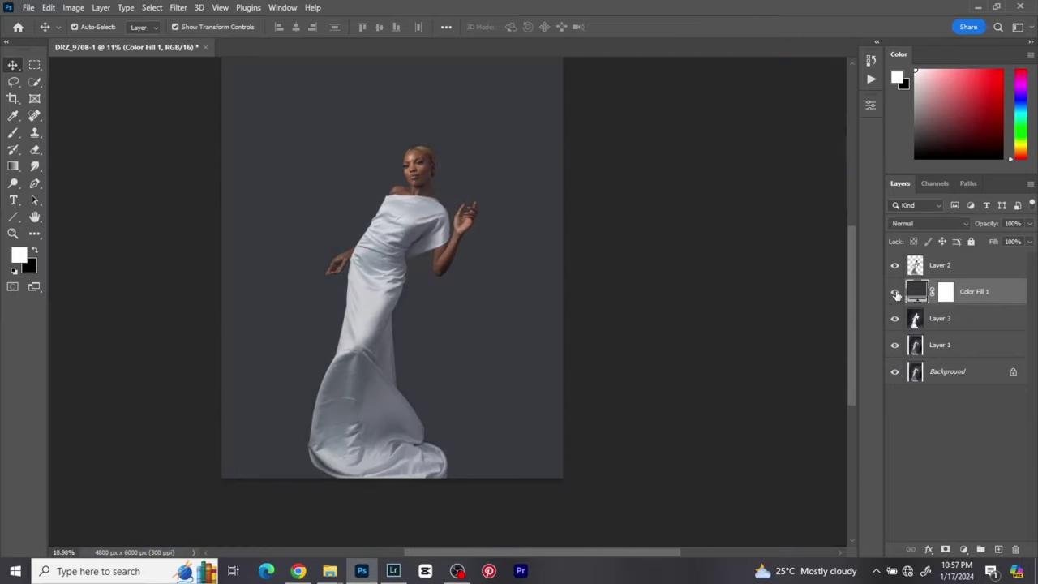
Set Color Fill 1's fill to 80% and toggle it to compare backdrops.
left_click(1014, 242)
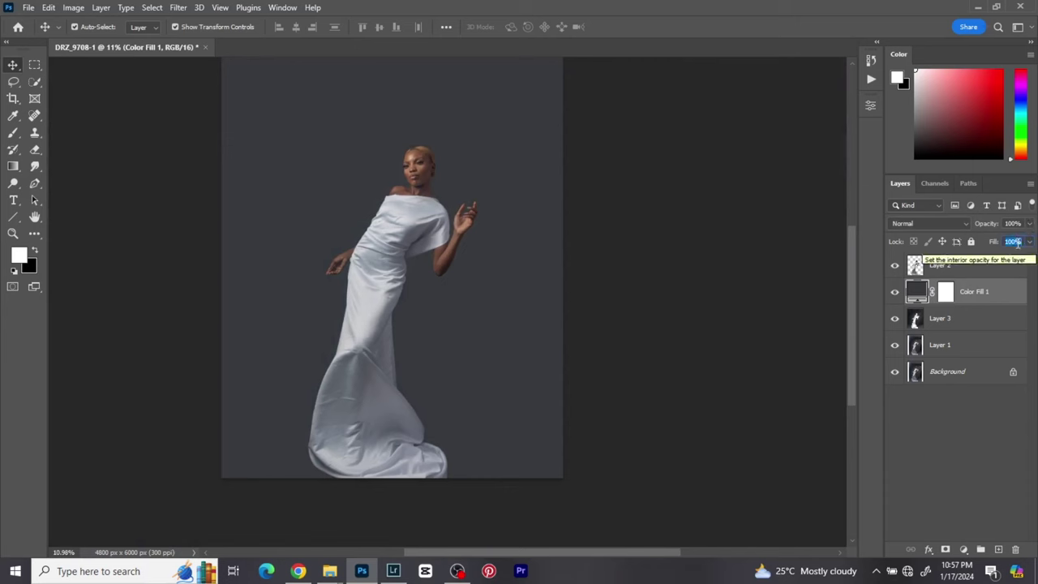
type("80")
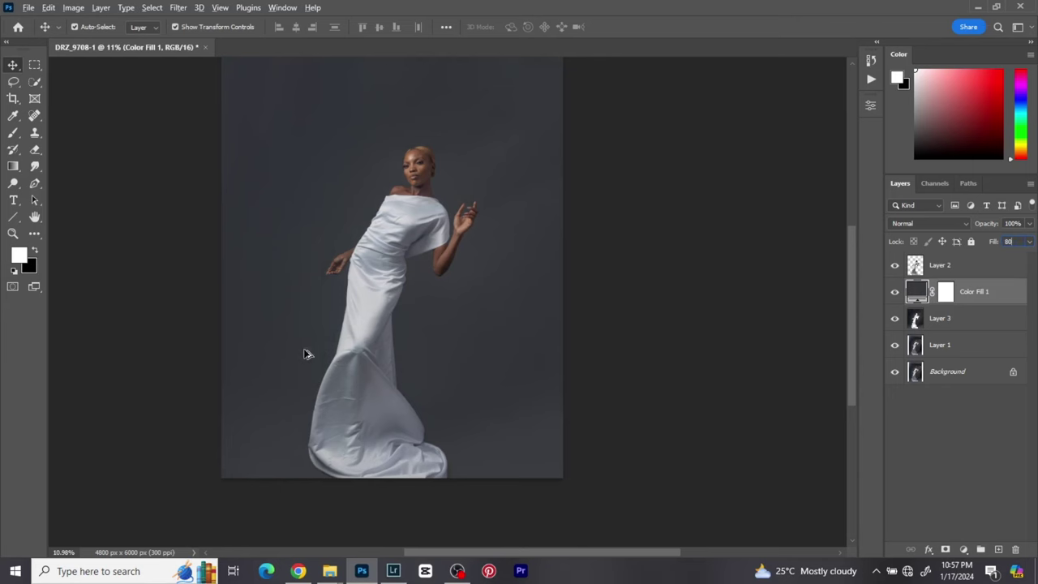
scroll(451, 433, "up", 3)
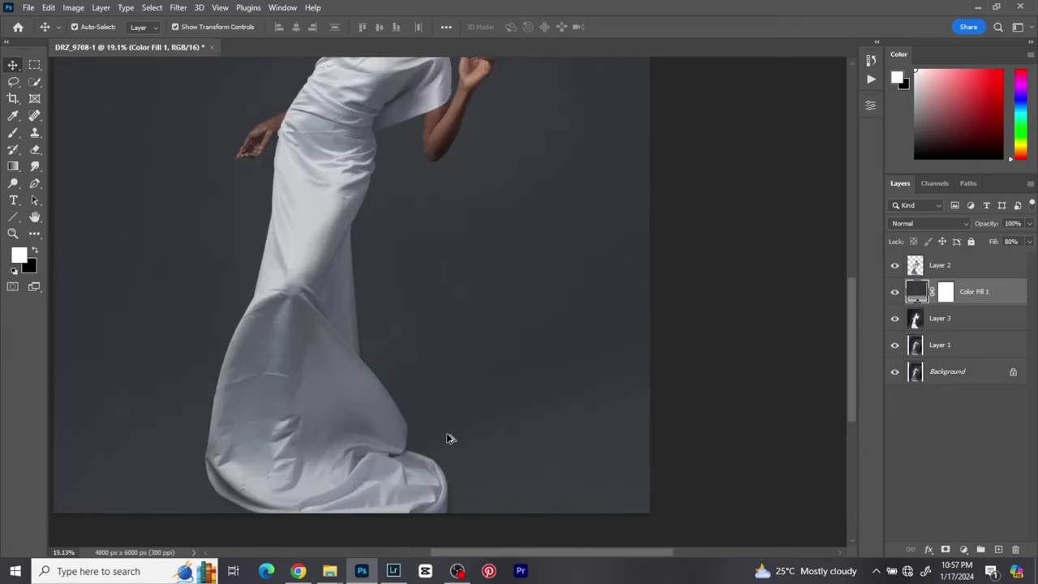
scroll(446, 486, "down", 2)
scroll(273, 477, "up", 5)
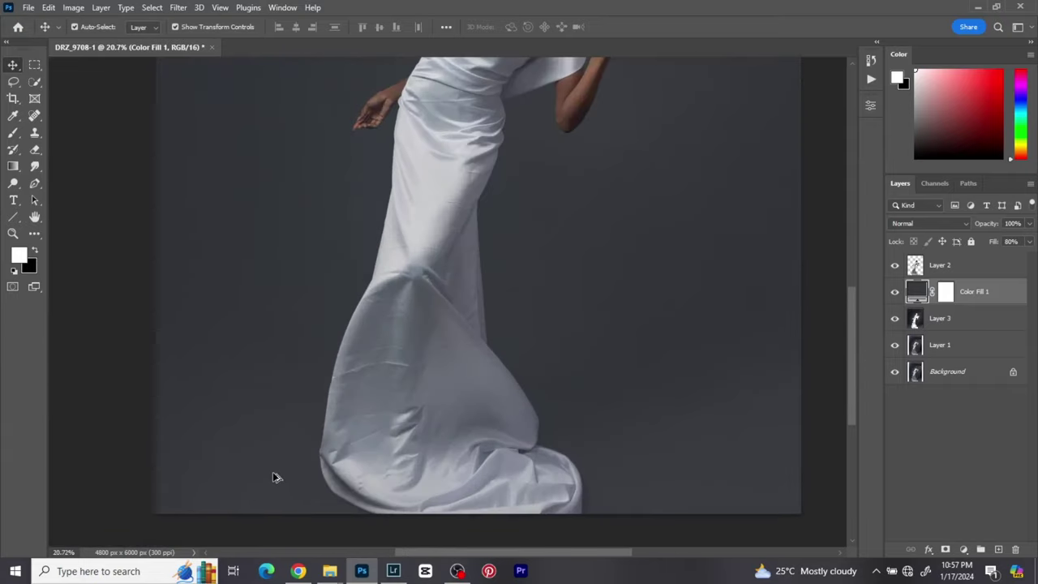
left_click(895, 295)
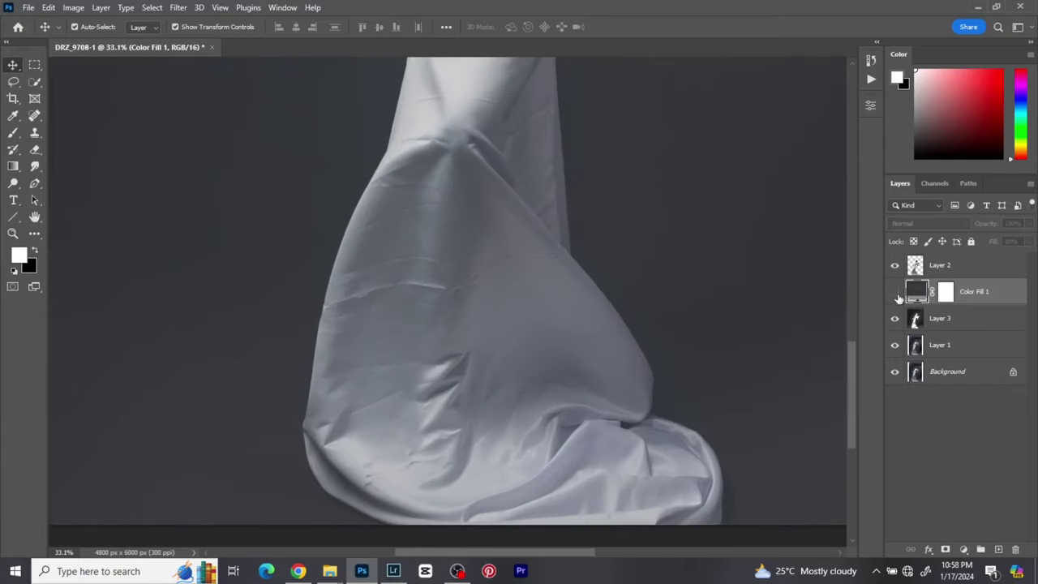
left_click(896, 295)
left_click(897, 295)
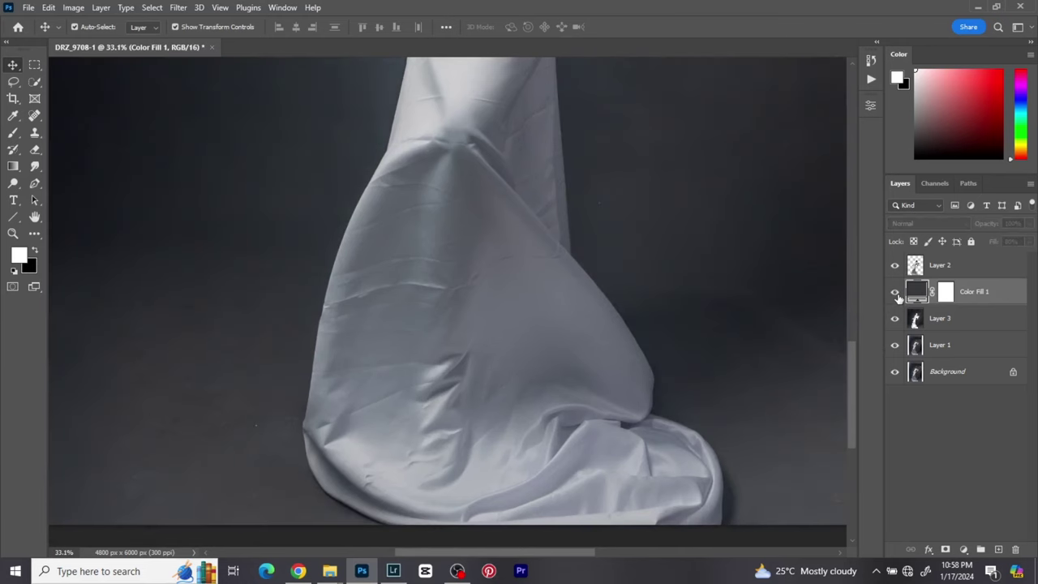
left_click(895, 294)
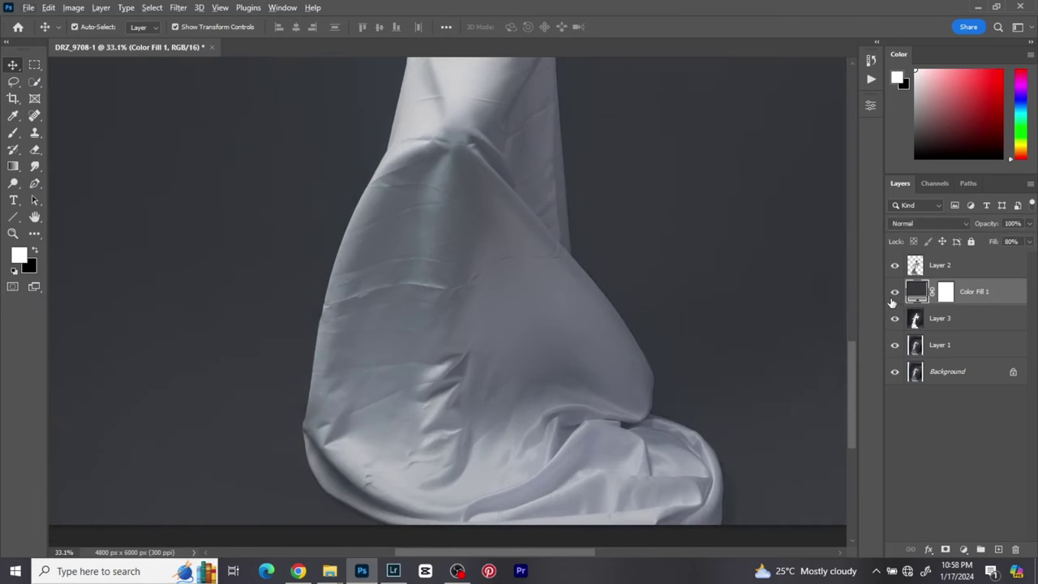
Recentre the photo in view, then hide Color Fill 1 to reveal the original backdrop.
scroll(608, 364, "down", 10)
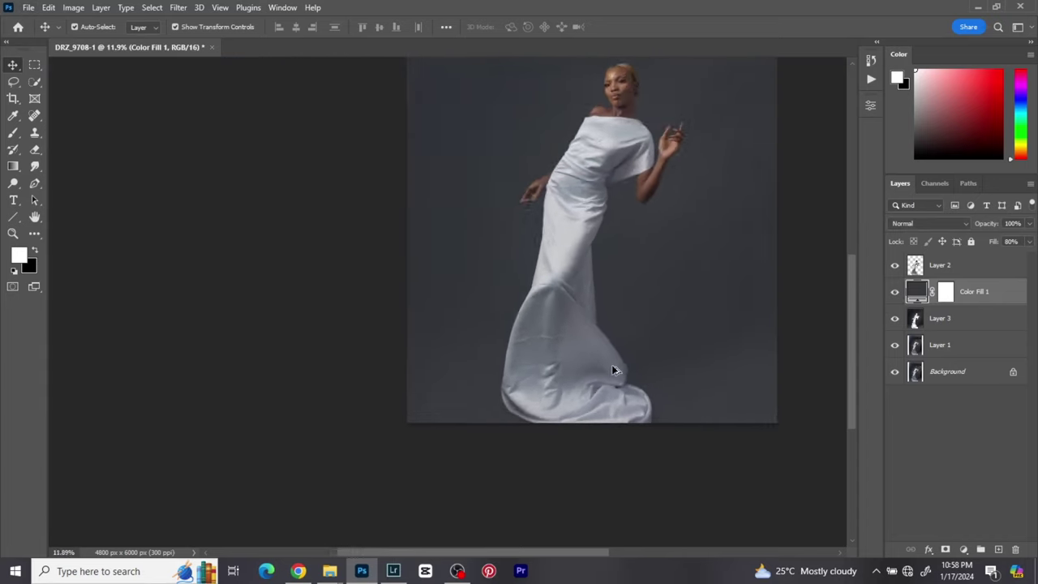
left_click_drag(589, 371, 544, 410)
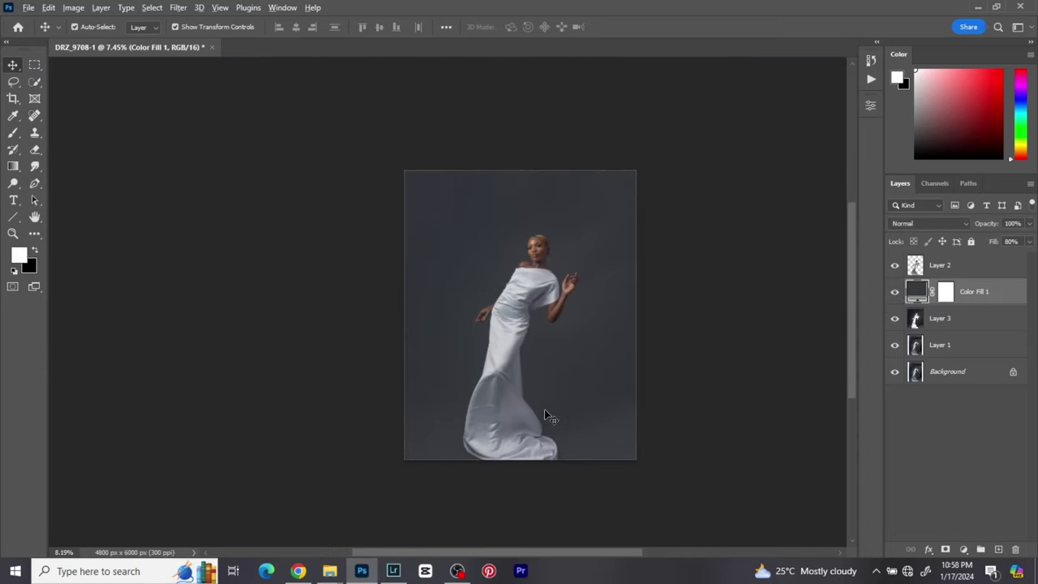
scroll(545, 414, "up", 3)
left_click_drag(479, 369, 475, 388)
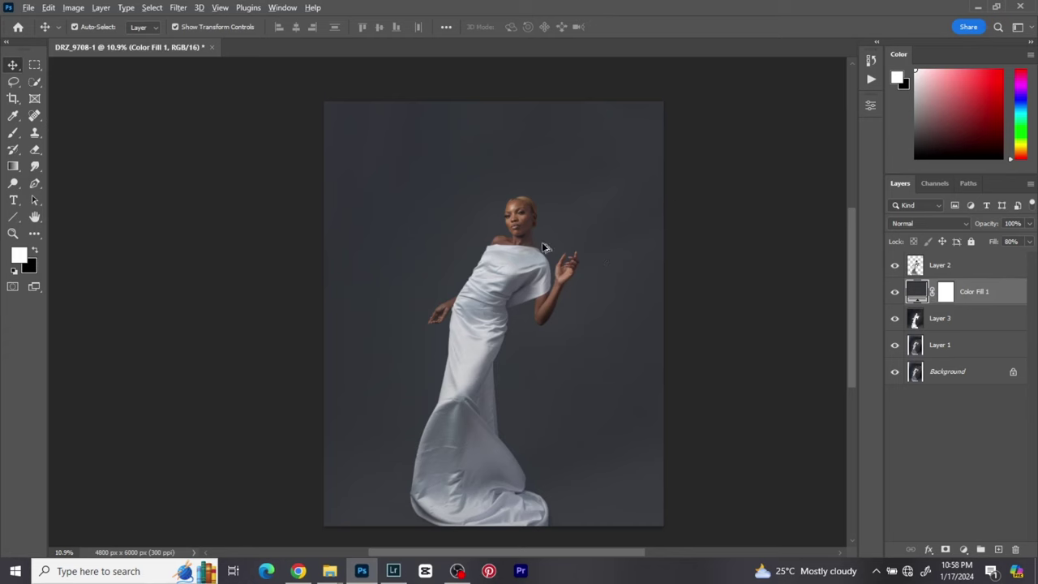
scroll(526, 243, "up", 1)
left_click_drag(528, 250, 525, 237)
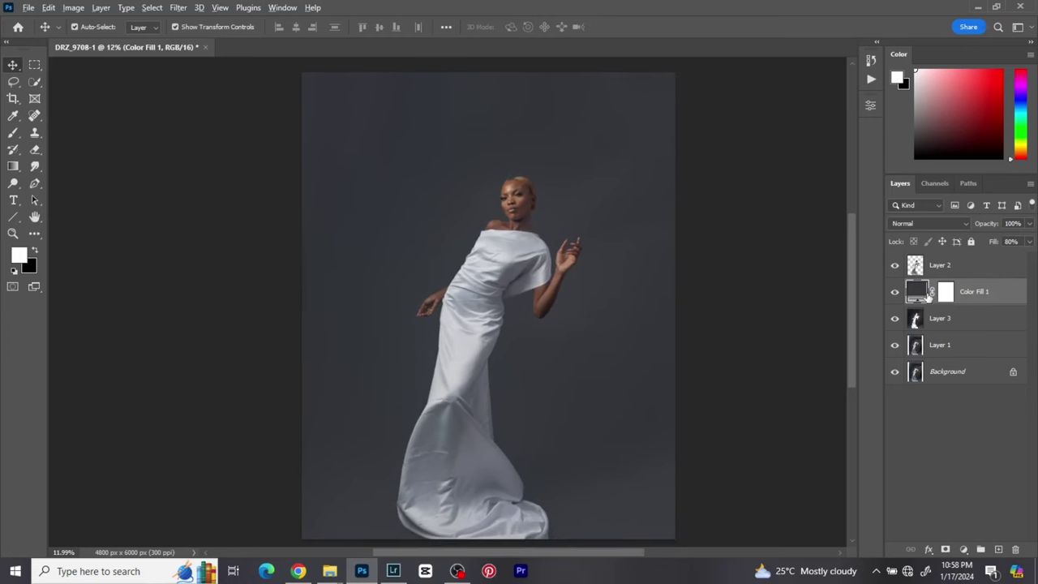
scroll(511, 445, "down", 1)
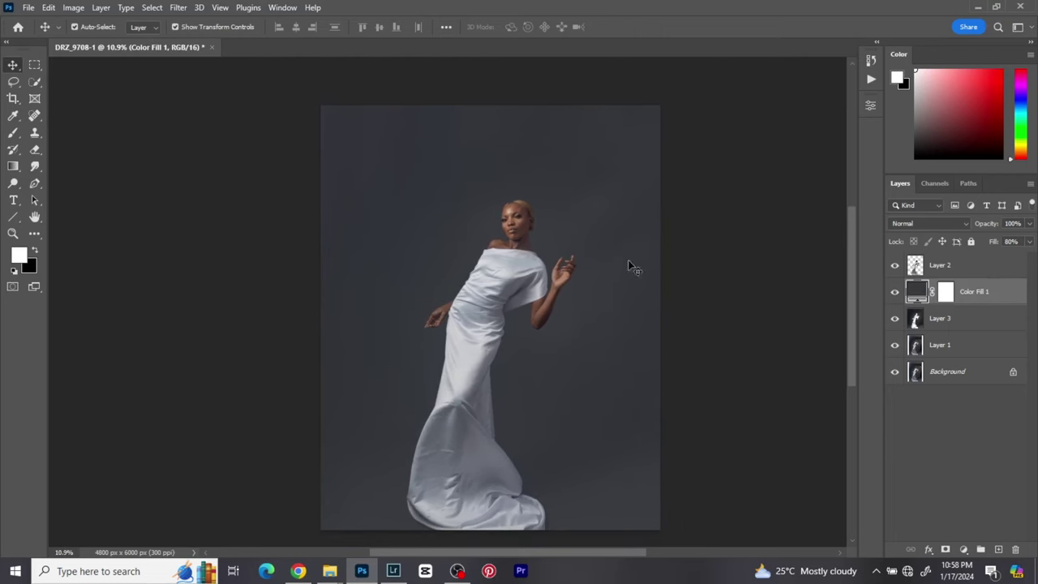
left_click(895, 292)
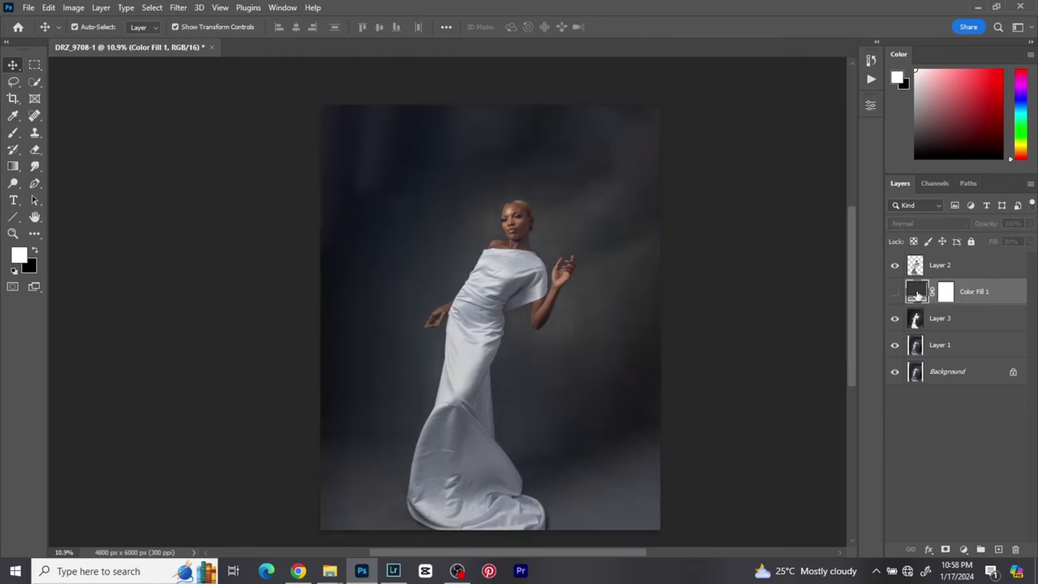
Copy Color Fill 1's hex colour 3b3d41 from its colour picker.
double_click(917, 292)
right_click(908, 410)
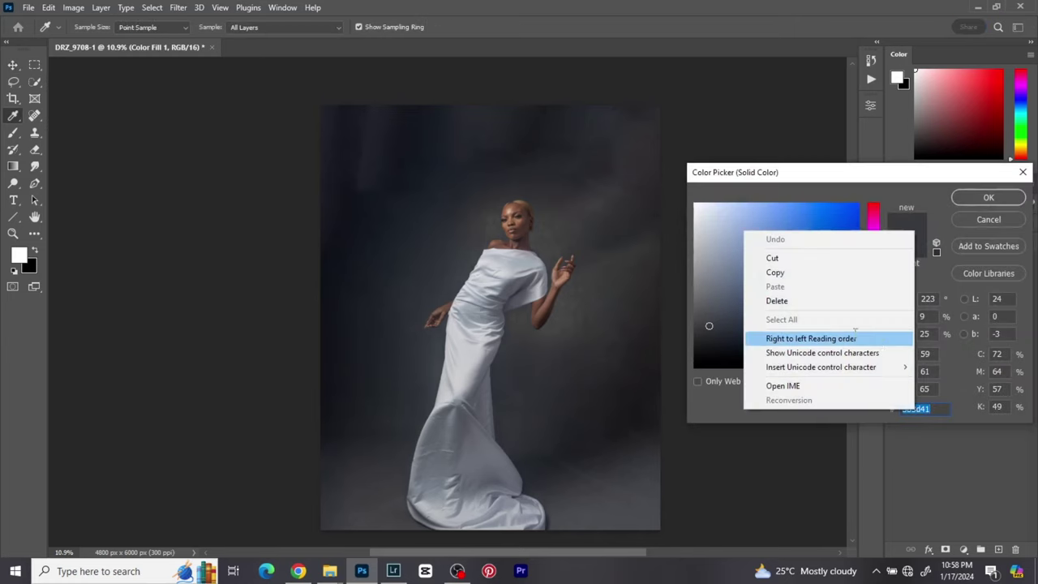
left_click(774, 272)
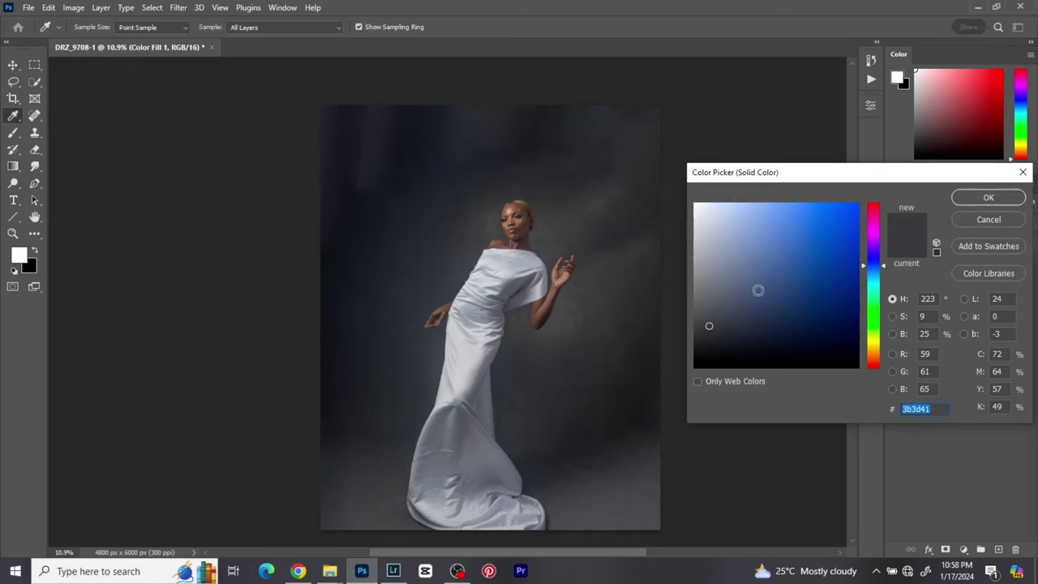
left_click(988, 198)
Draw a rectangular selection over the upper backdrop down to the floor line.
left_click(14, 62)
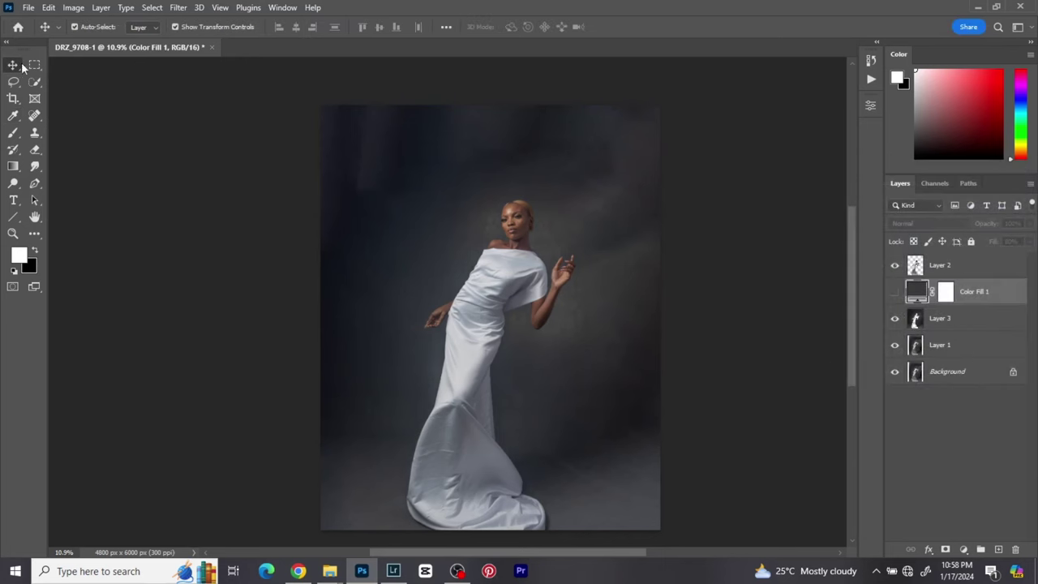
left_click(30, 67)
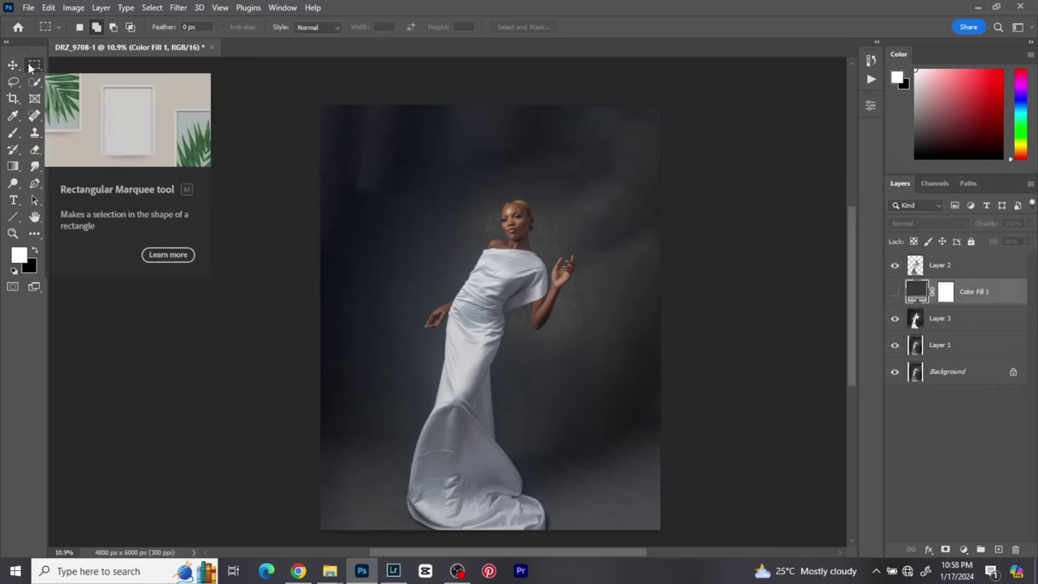
left_click(80, 26)
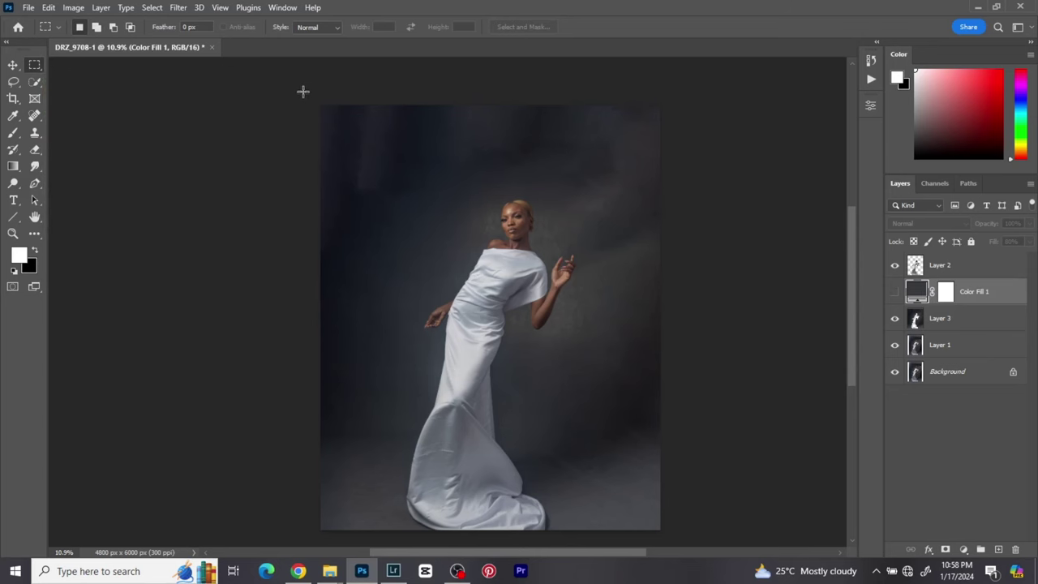
left_click_drag(301, 93, 478, 238)
left_click_drag(556, 275, 717, 431)
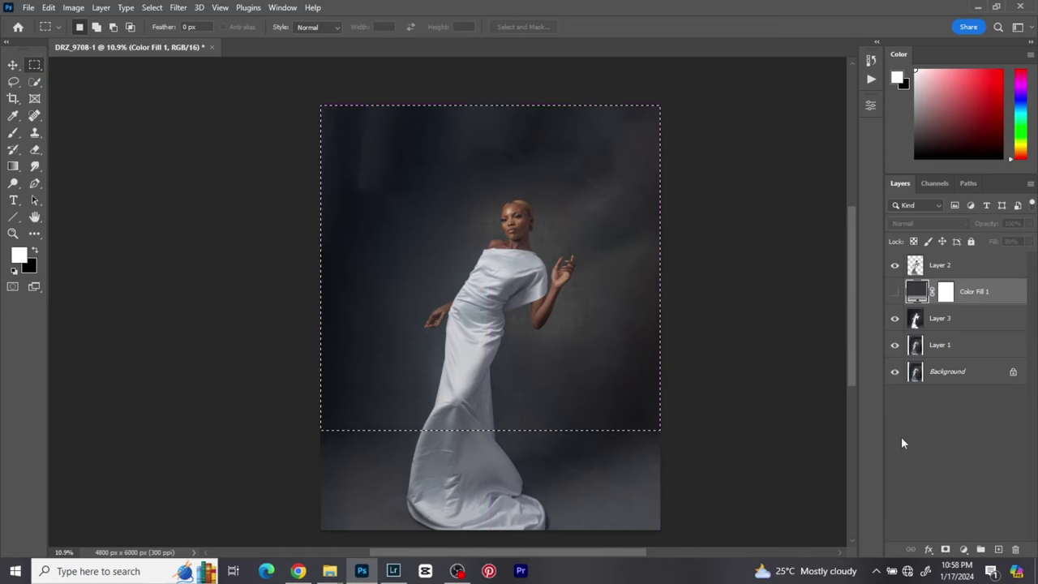
Add a Solid Color fill layer over the selection using colour 3b3d41.
left_click(963, 549)
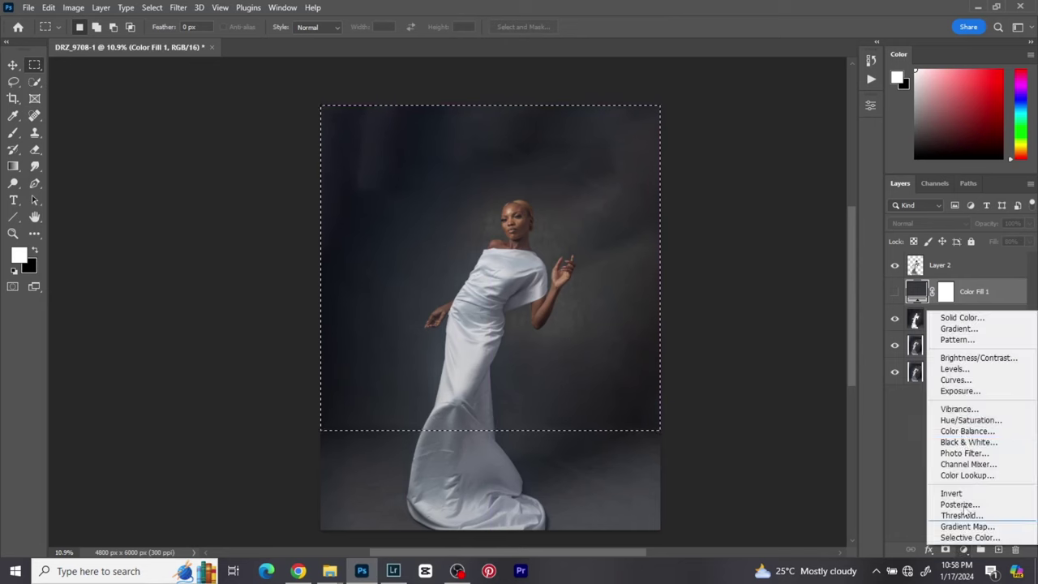
left_click(940, 317)
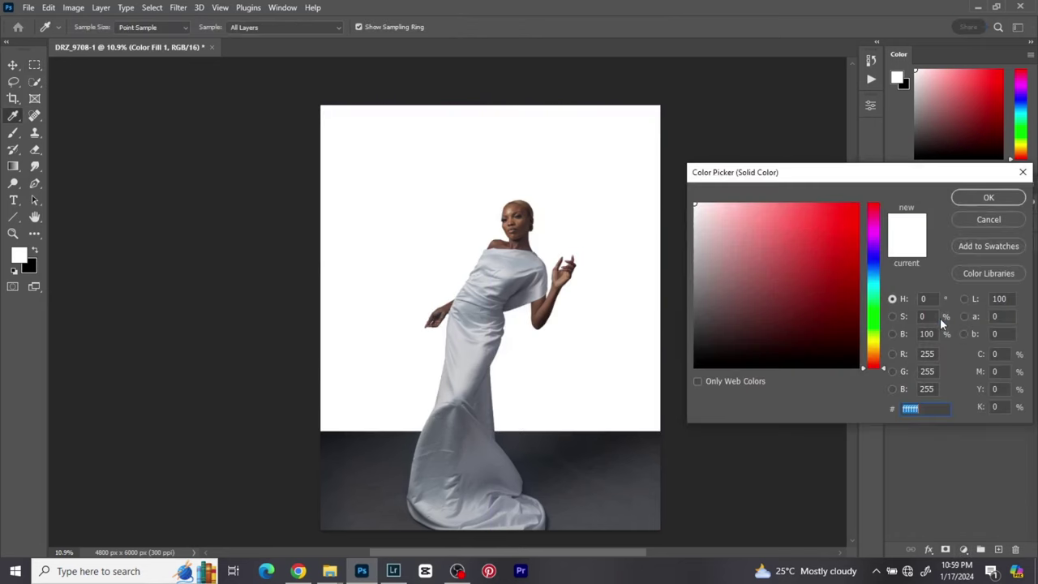
right_click(909, 409)
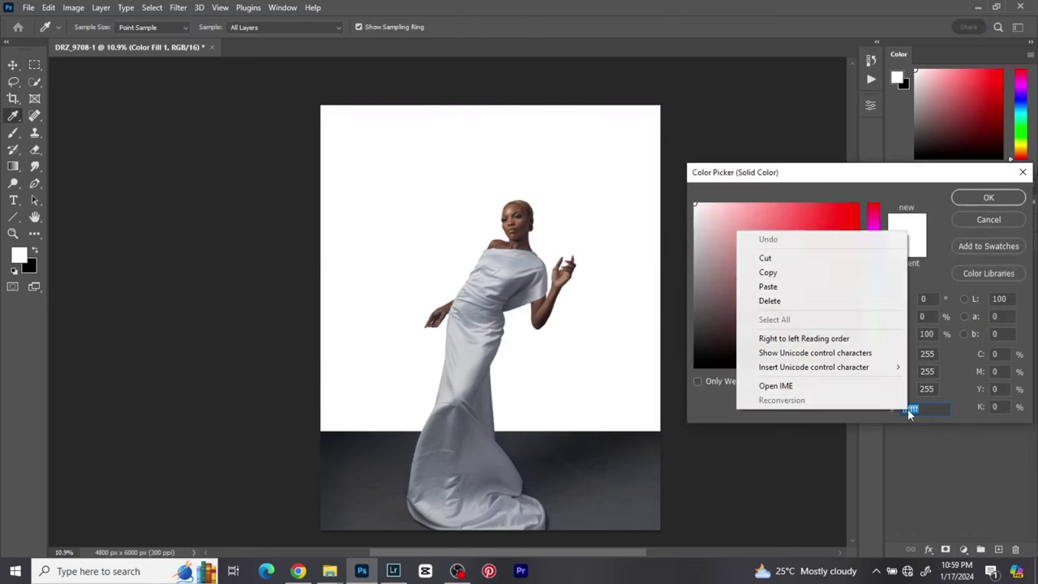
left_click(769, 288)
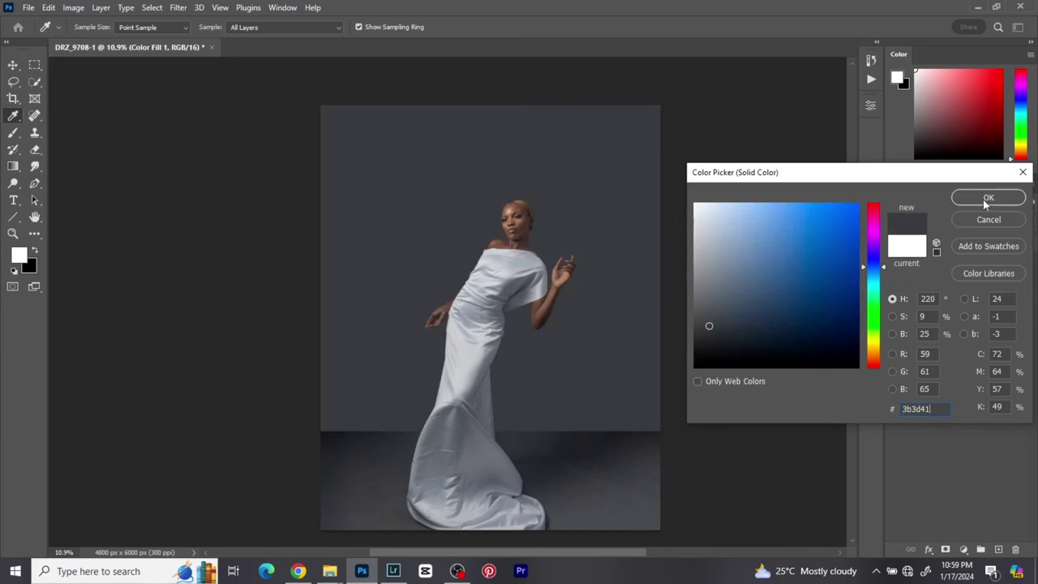
left_click(981, 200)
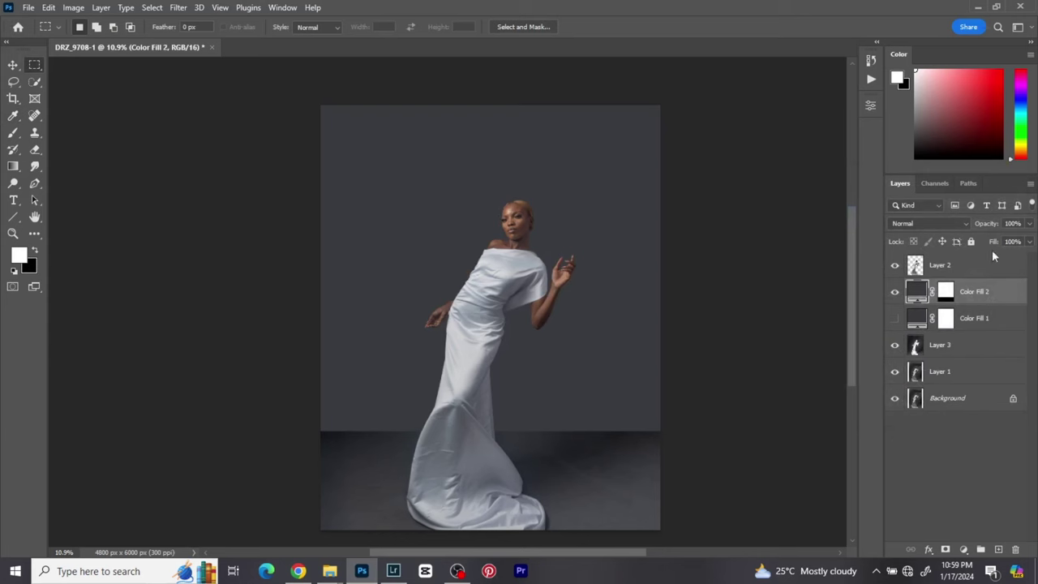
Show Color Fill 1 again and set Color Fill 2's fill to 80%.
left_click(895, 318)
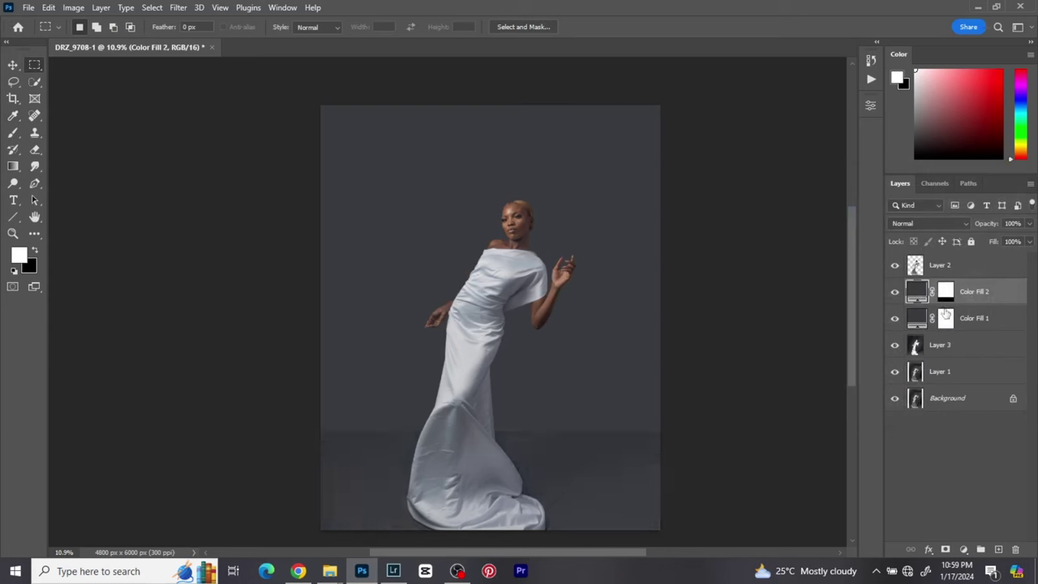
left_click(991, 318)
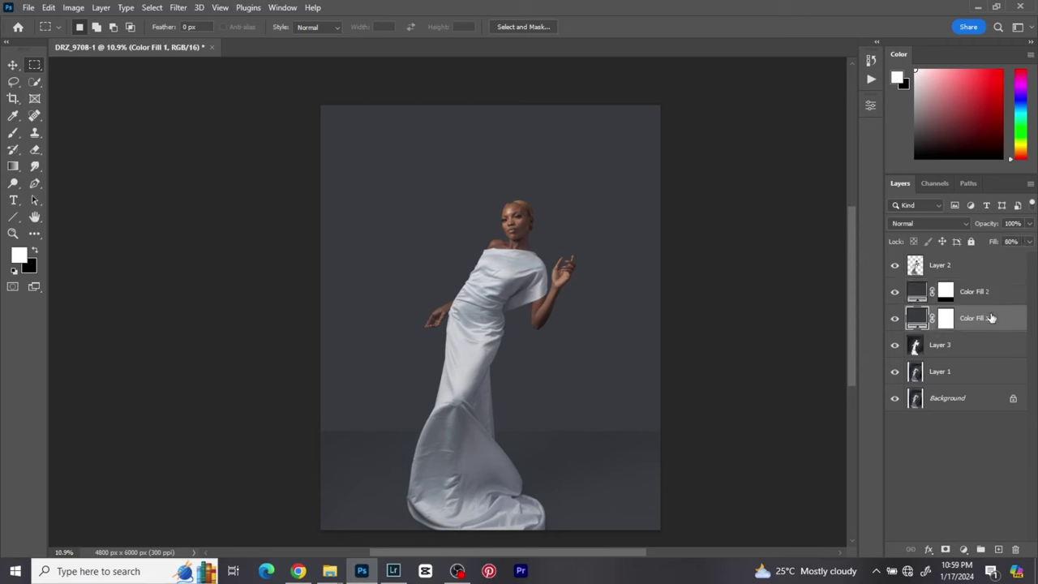
left_click(975, 293)
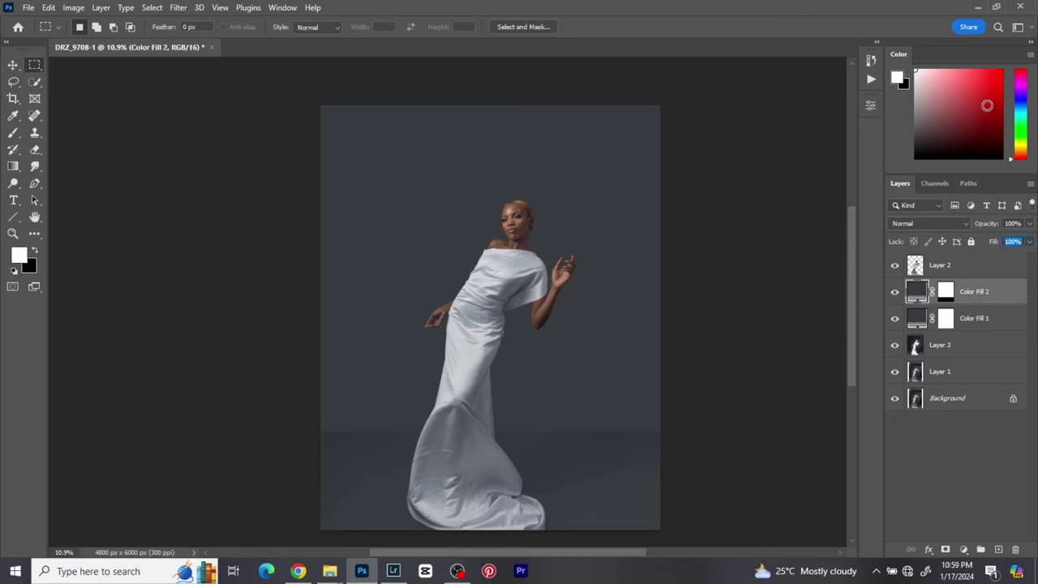
type("80")
Set the Brush to 3% flow and size 200 on Color Fill 2's mask, blending wall into floor.
left_click(13, 133)
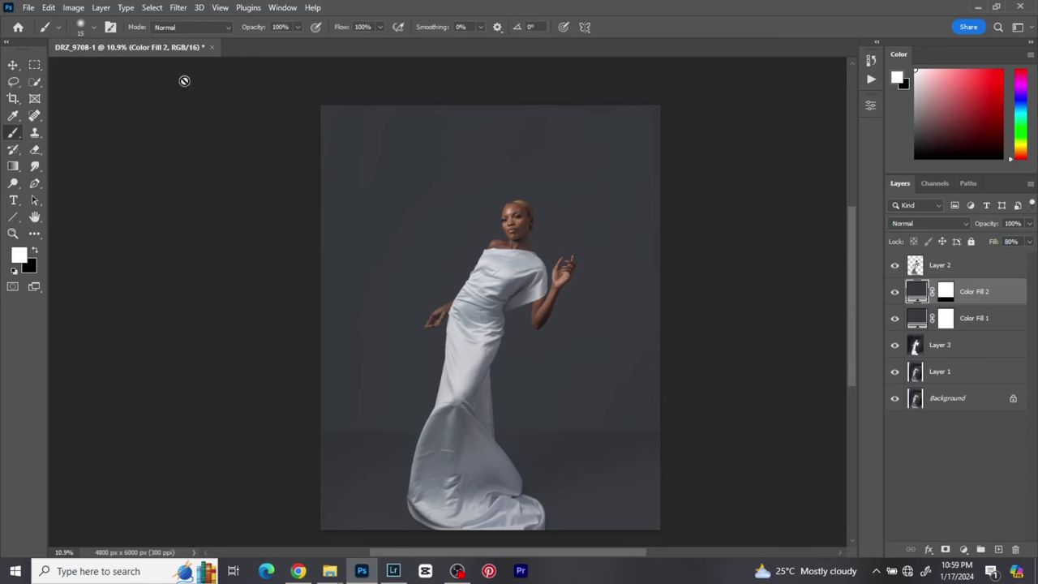
left_click(358, 26)
type("3")
left_click(944, 293)
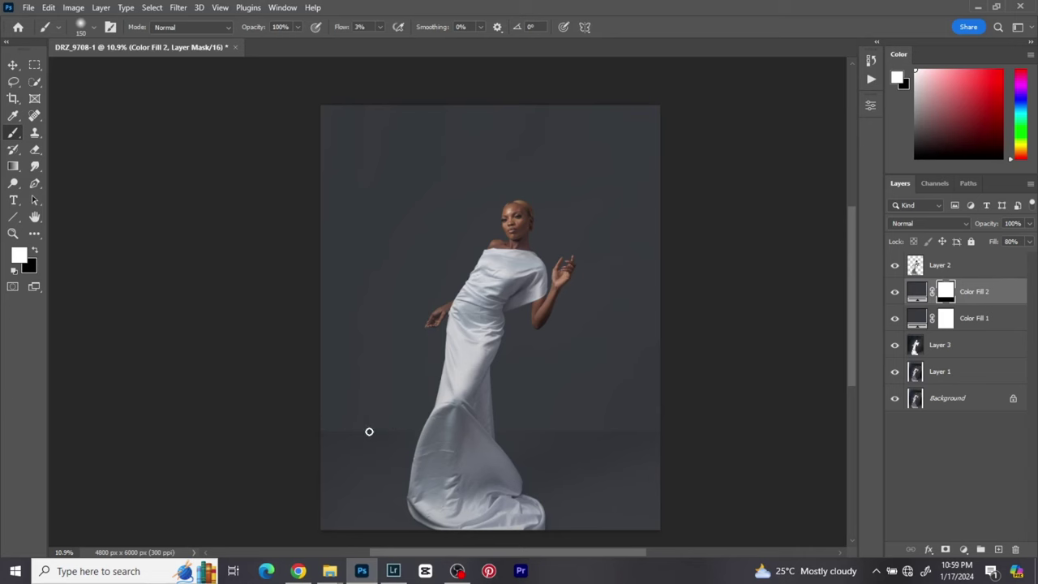
key("bracketright")
key("bracketright")
left_click(895, 292)
left_click(895, 292)
left_click(870, 61)
scroll(822, 197, "up", 4)
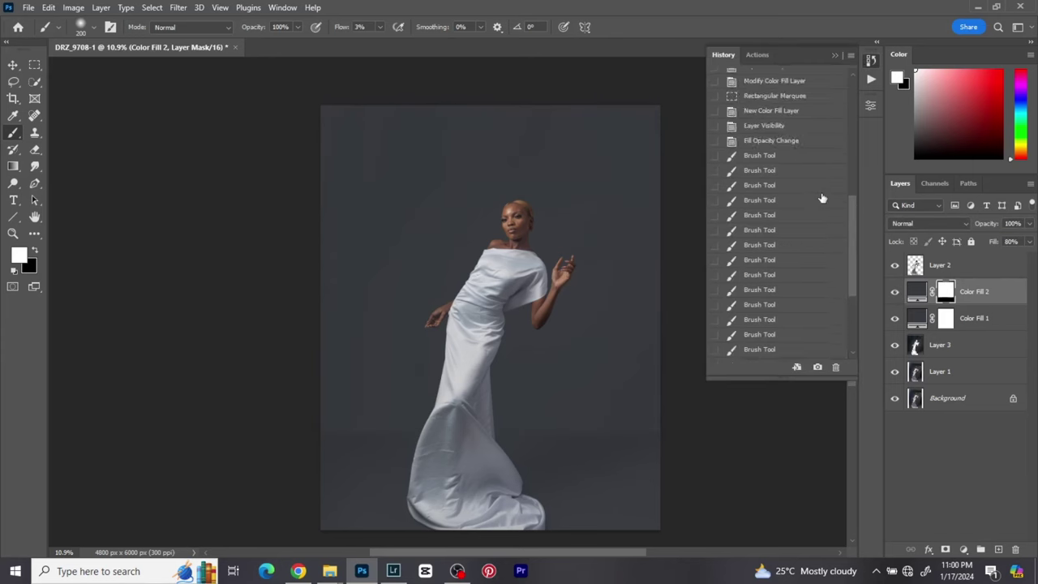
left_click(765, 143)
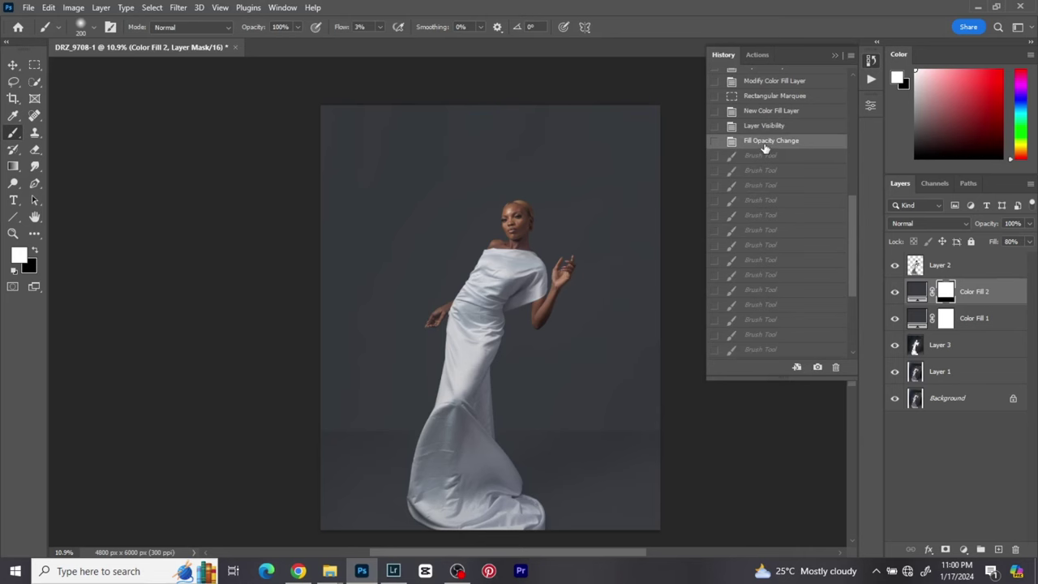
scroll(827, 211, "down", 5)
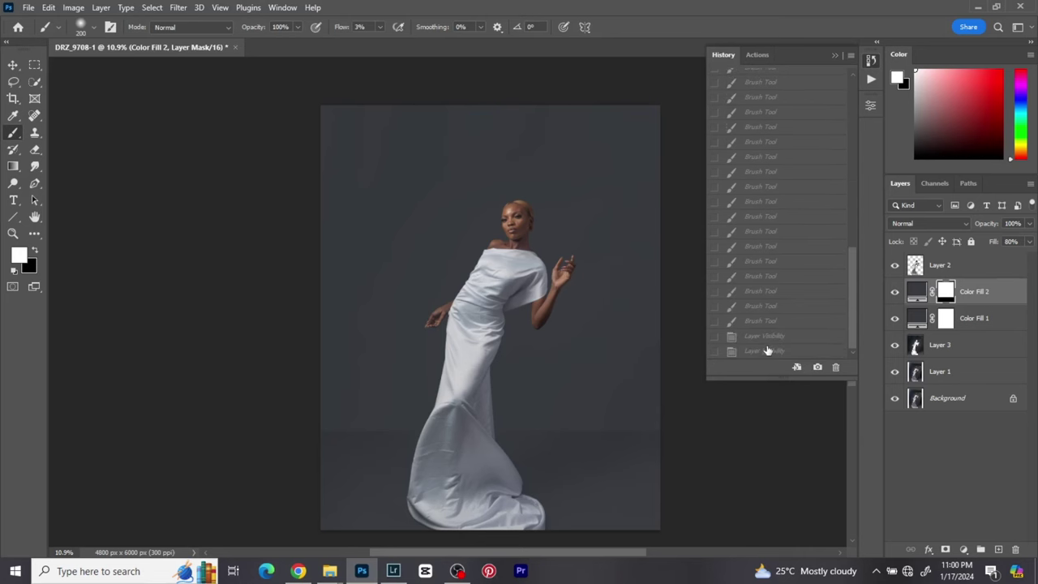
left_click(720, 352)
scroll(628, 378, "down", 2)
scroll(637, 428, "up", 5)
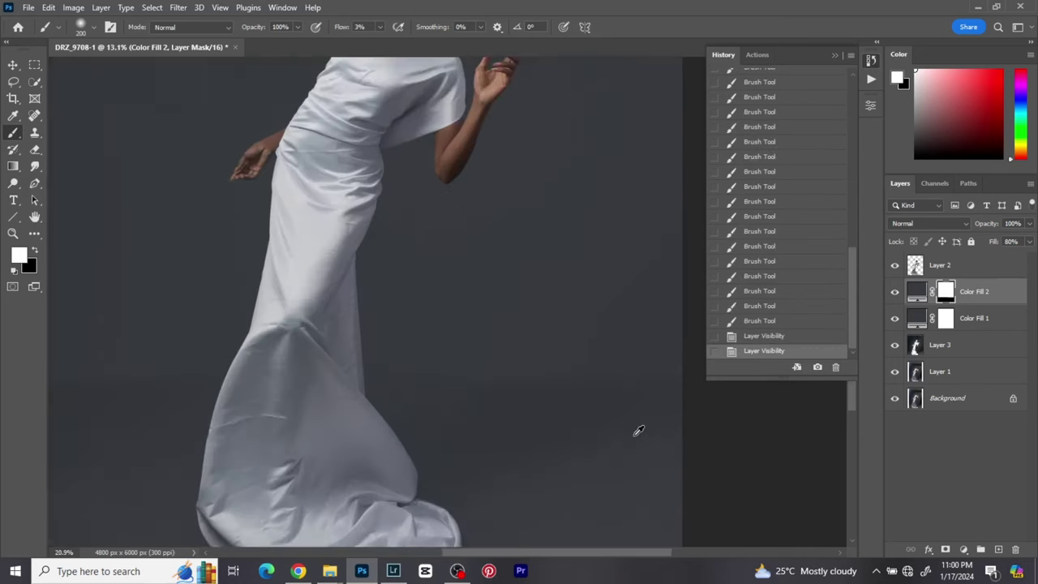
scroll(637, 431, "down", 4)
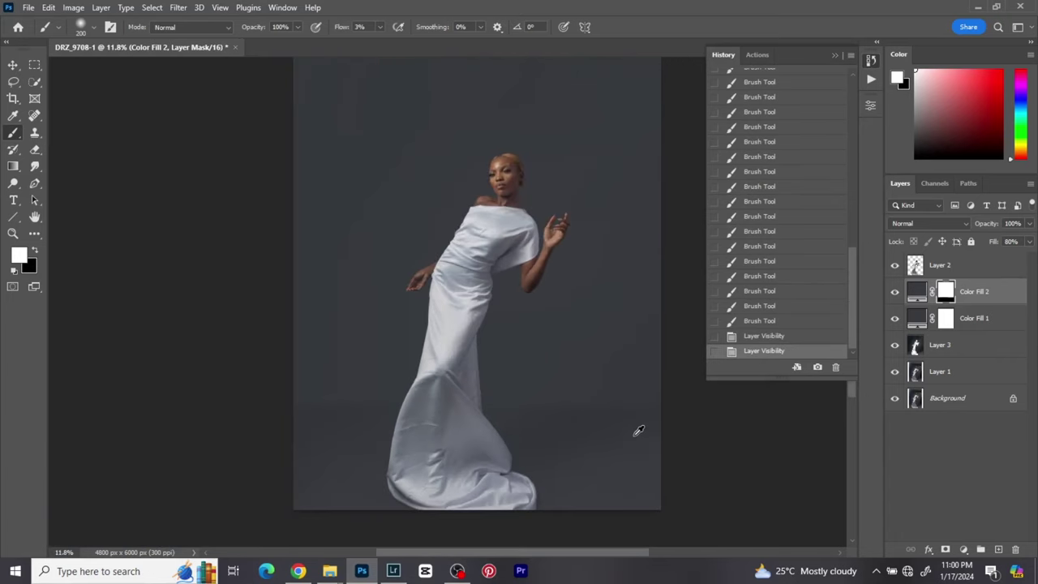
left_click_drag(638, 430, 549, 440)
scroll(567, 431, "up", 1)
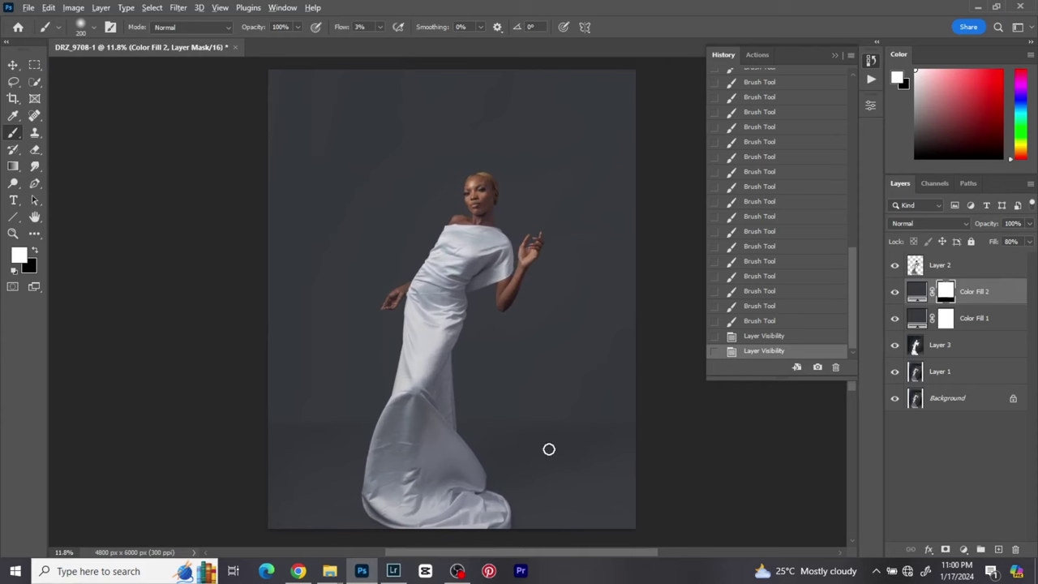
scroll(547, 440, "down", 1)
scroll(543, 440, "up", 1)
scroll(540, 441, "down", 1)
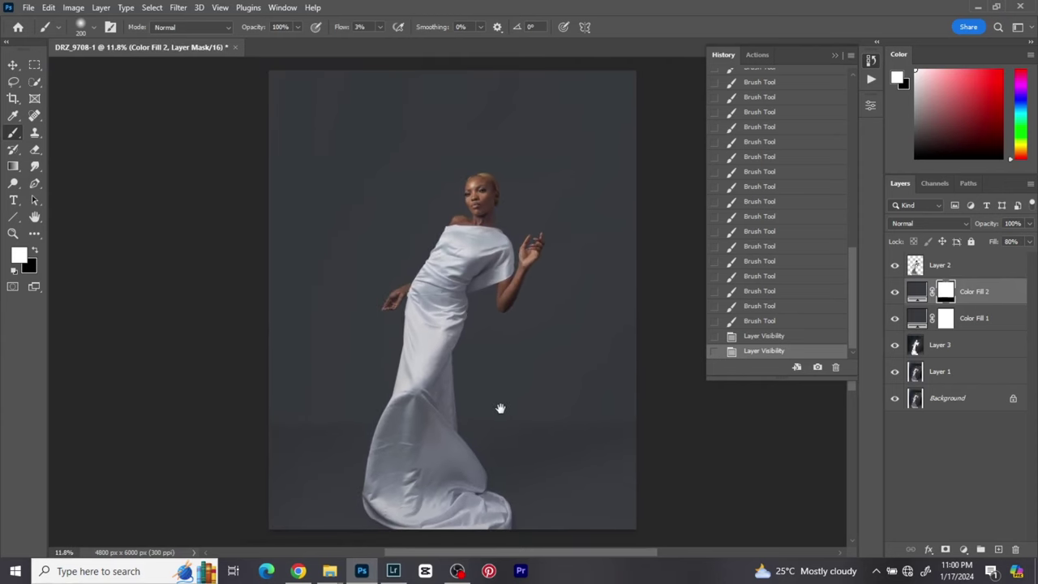
left_click_drag(498, 408, 503, 415)
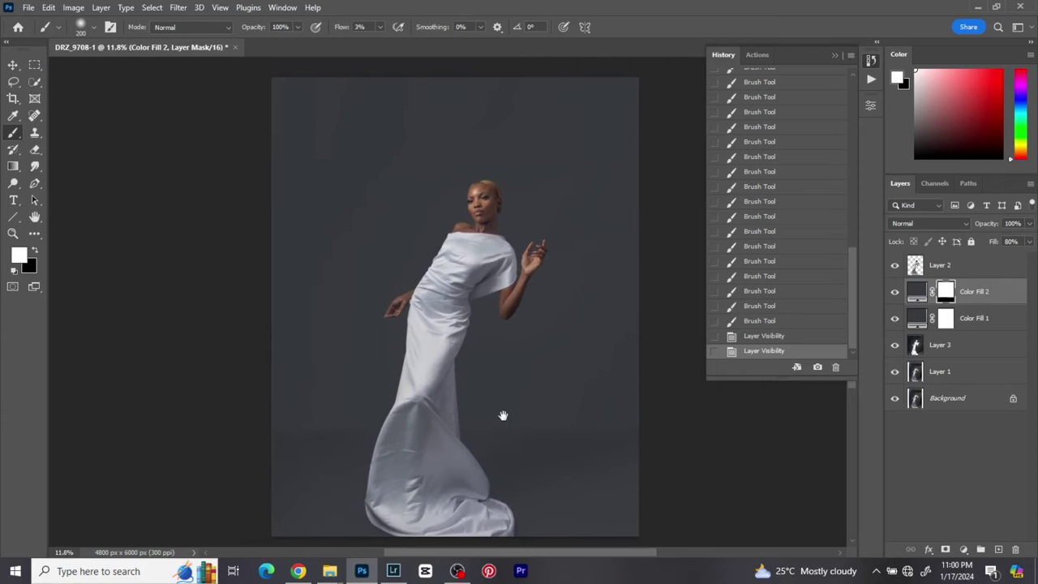
left_click(896, 400)
left_click(895, 400)
left_click(895, 399)
left_click(895, 399)
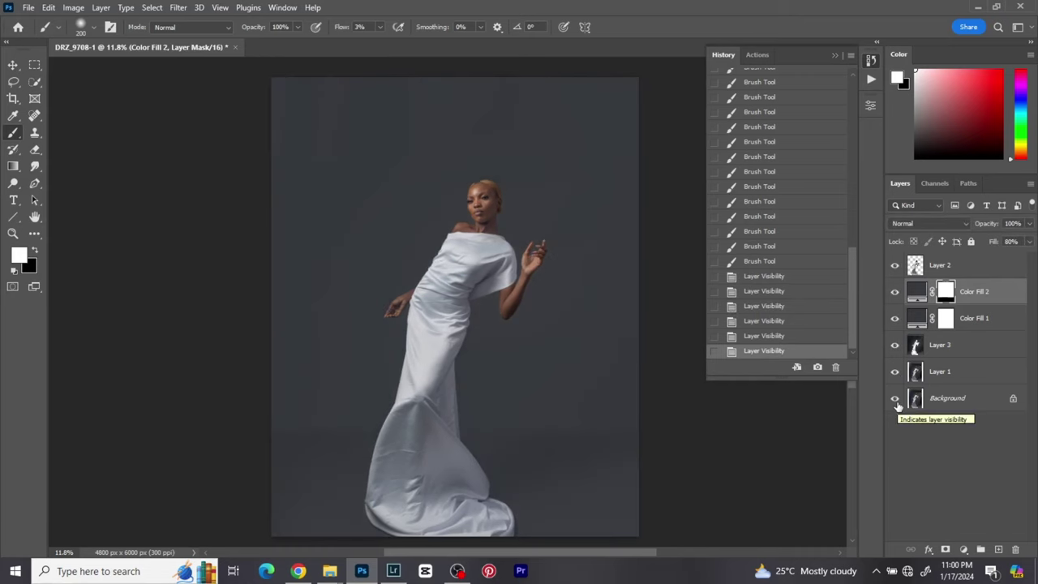
Clip Color Fill 1 and Color Fill 2 to Layer 3, then merge them into it.
right_click(993, 327)
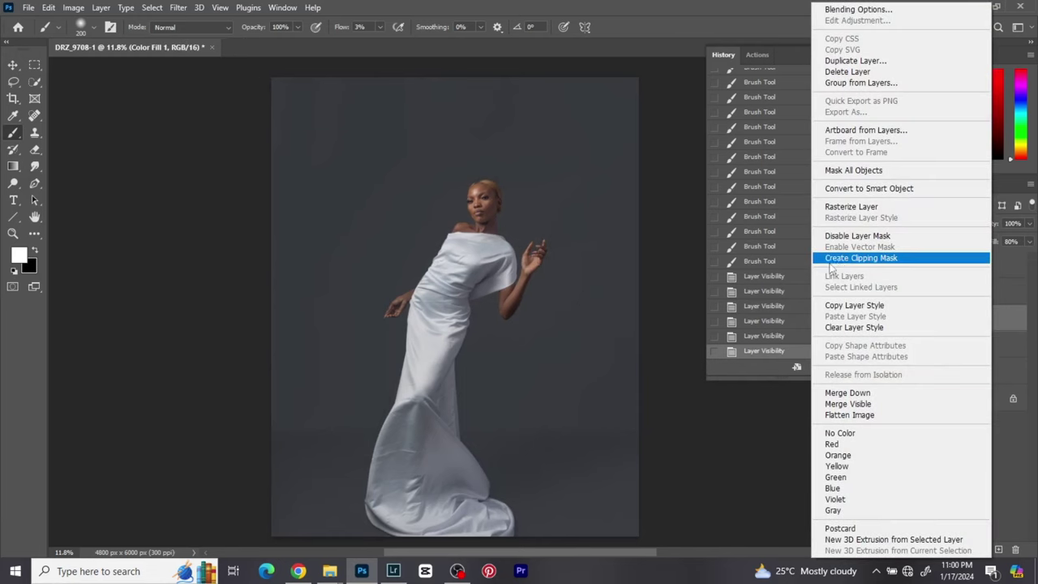
left_click(845, 261)
right_click(992, 298)
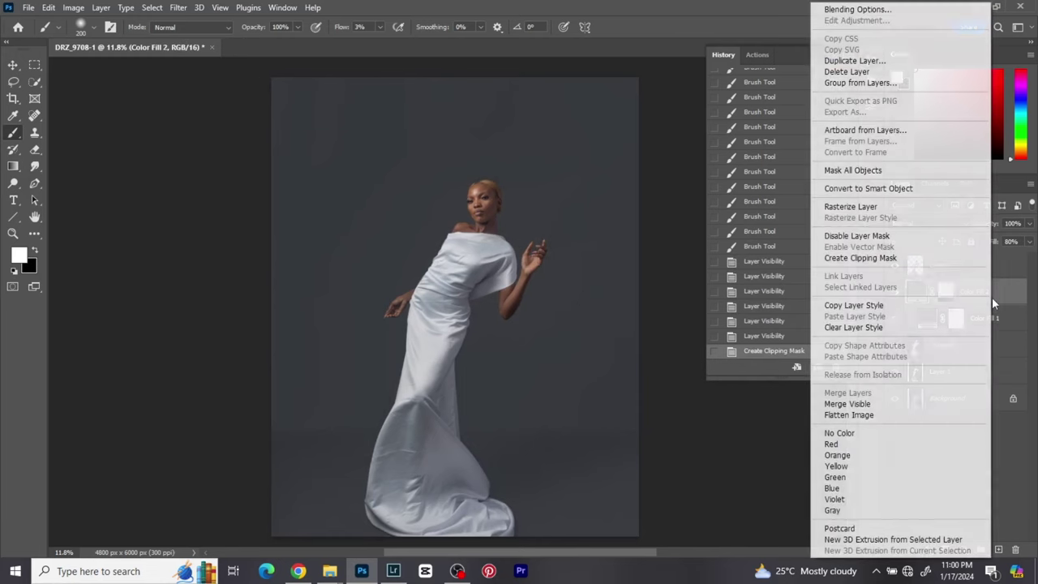
left_click(860, 258)
right_click(979, 344)
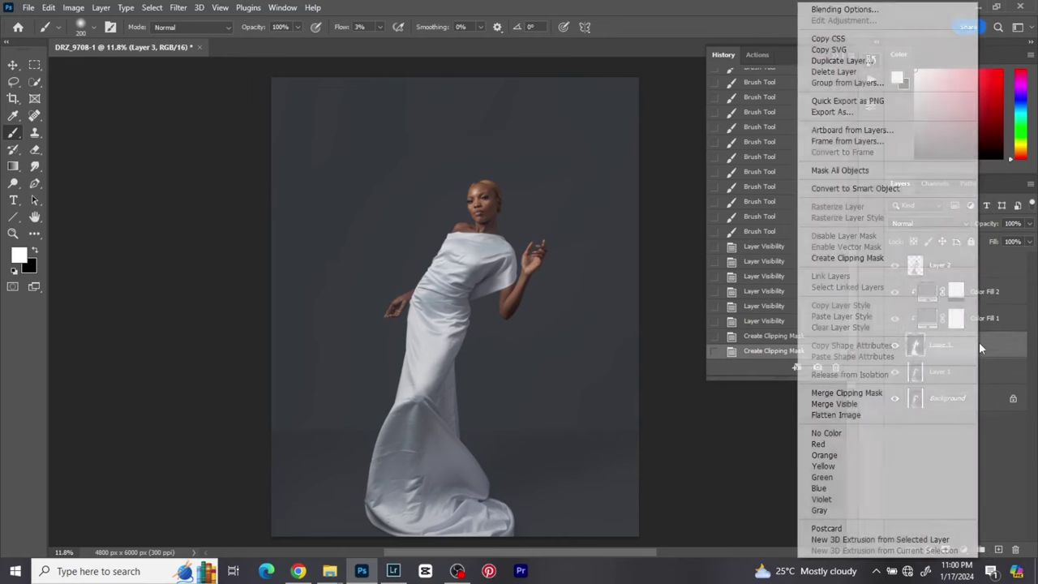
left_click(892, 392)
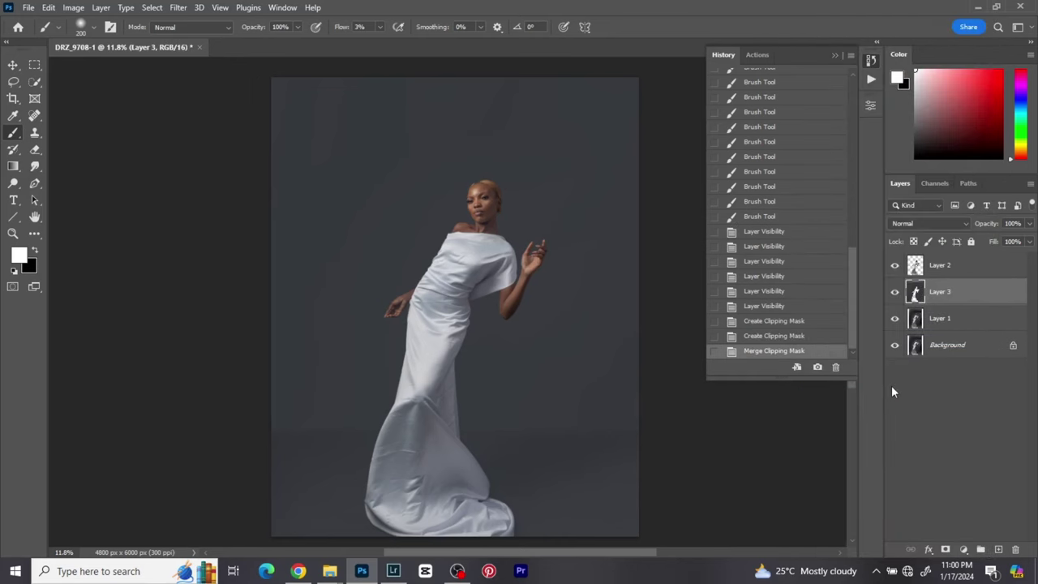
Inspect the merged backdrop along the gown's lower-left edge.
scroll(579, 424, "down", 1)
scroll(578, 424, "up", 5)
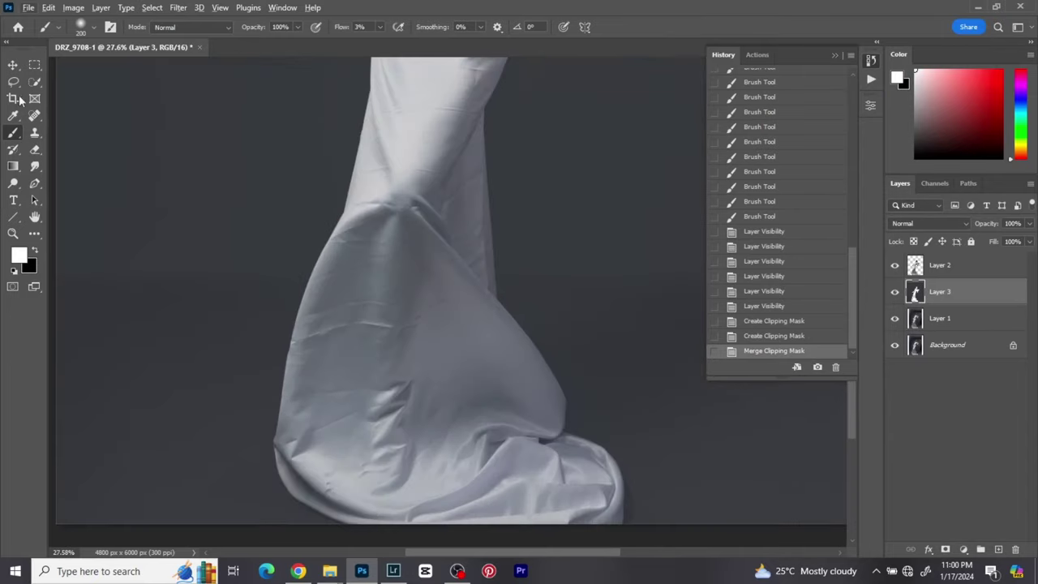
left_click(18, 70)
scroll(368, 378, "down", 1)
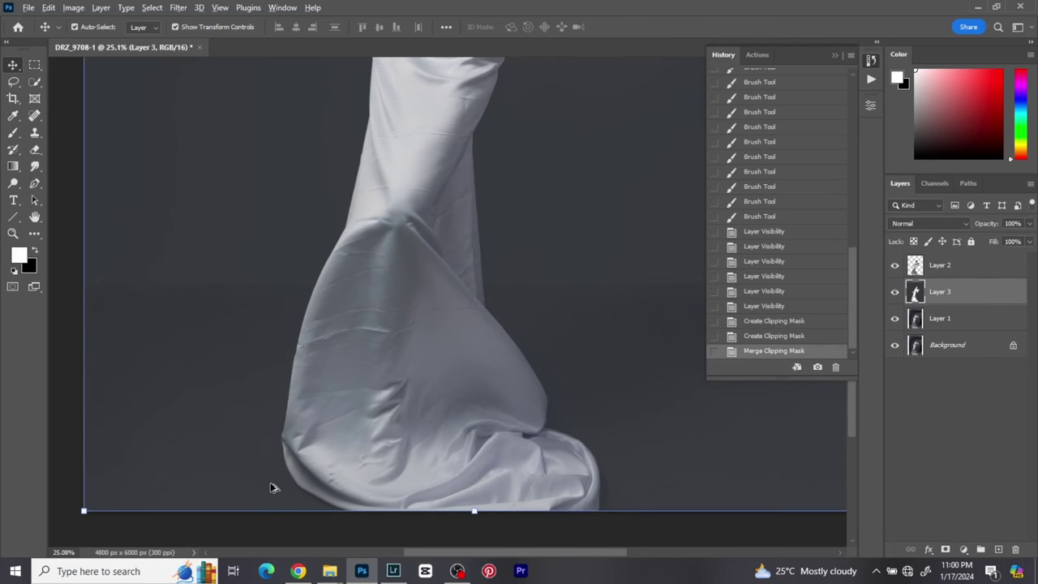
scroll(292, 494, "up", 2)
scroll(320, 497, "up", 3)
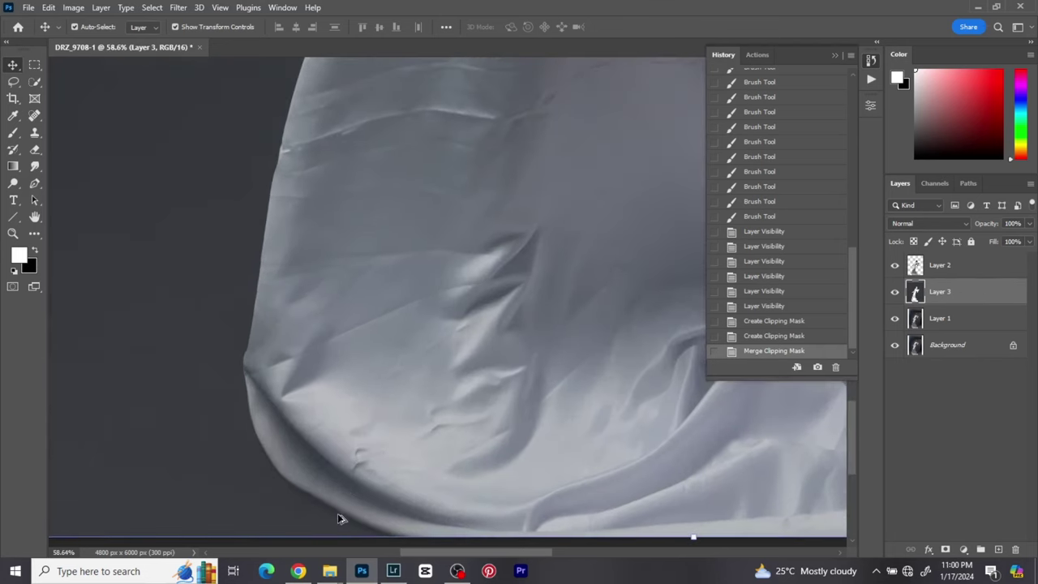
left_click_drag(562, 478, 483, 424)
scroll(483, 423, "down", 5)
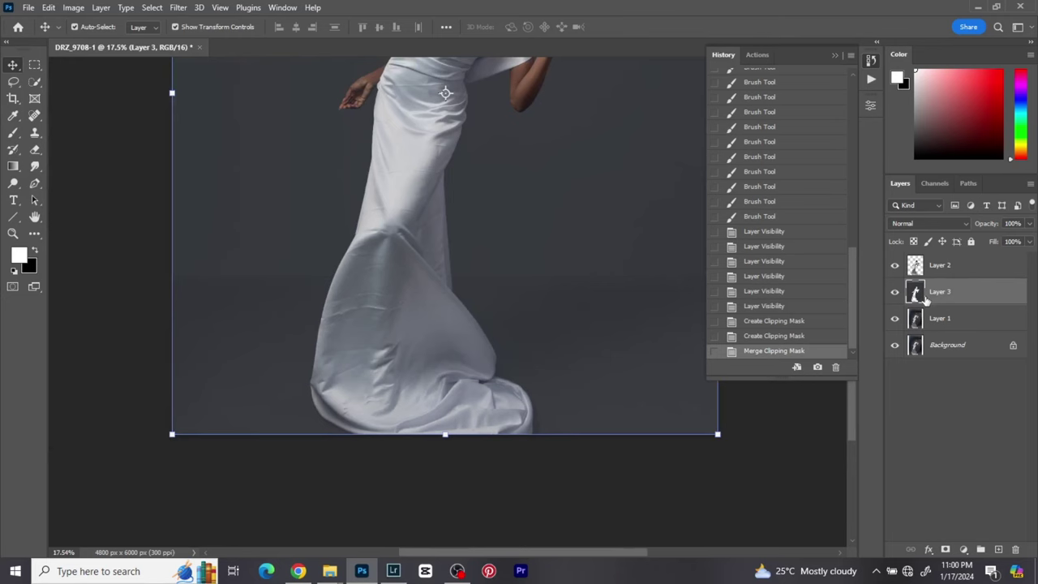
Add a Curves adjustment layer set to Multiply blend mode.
left_click(963, 549)
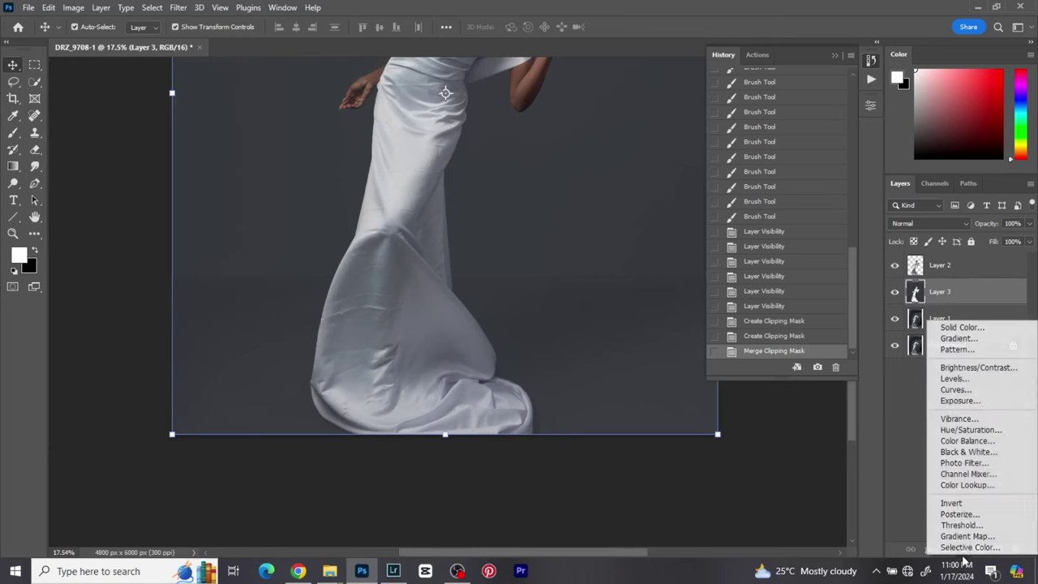
left_click(957, 390)
left_click(924, 222)
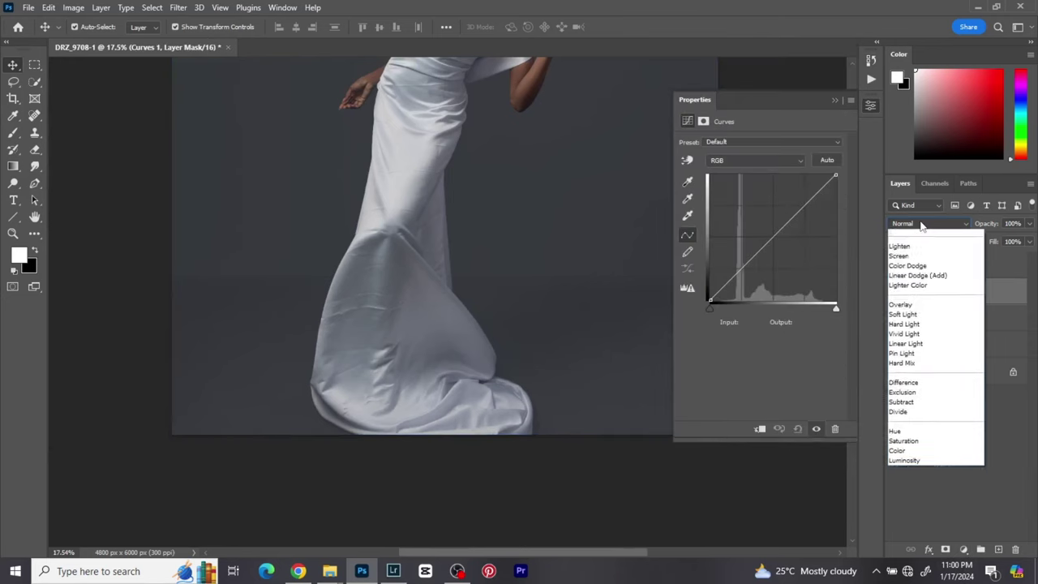
left_click(913, 275)
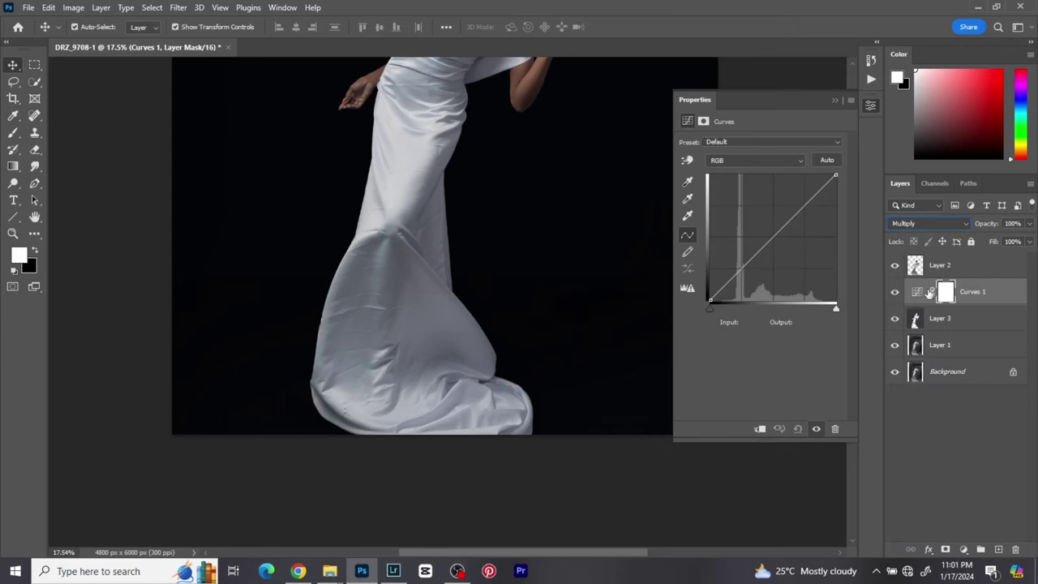
left_click(871, 107)
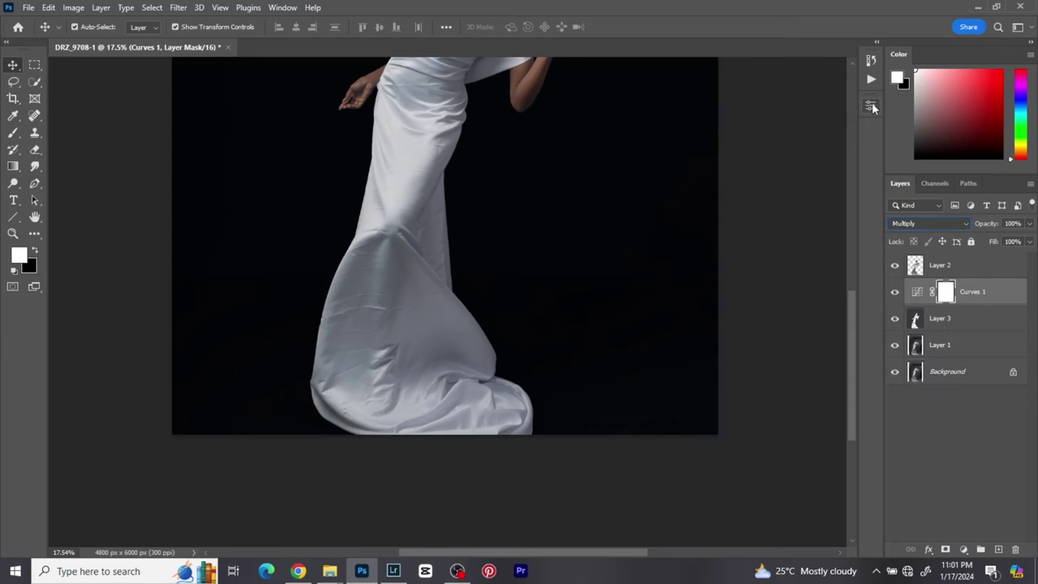
Invert the Curves 1 mask to black and switch to the Brush tool.
key("ctrl")
key("ctrl+i")
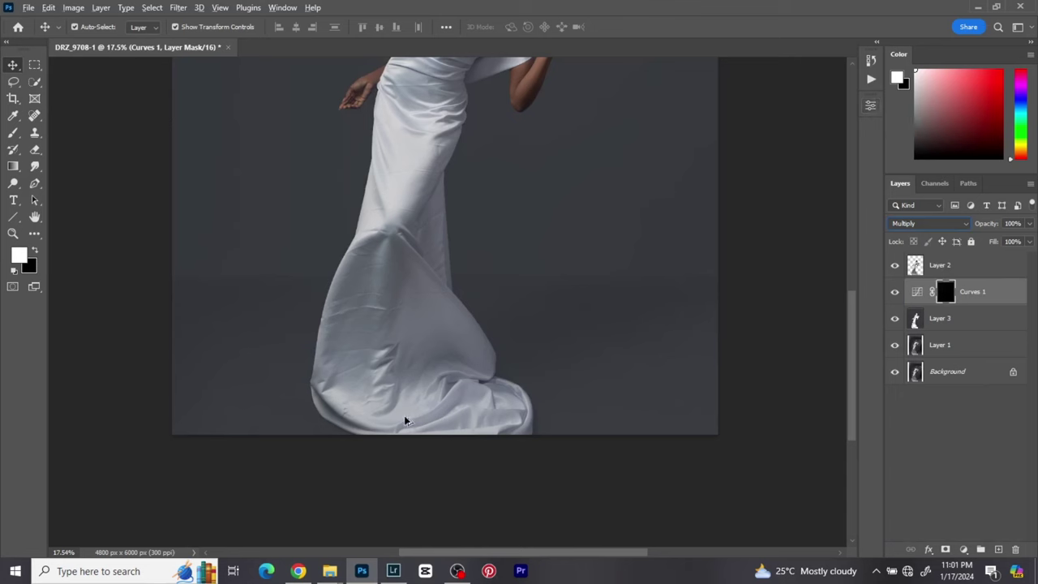
left_click(11, 136)
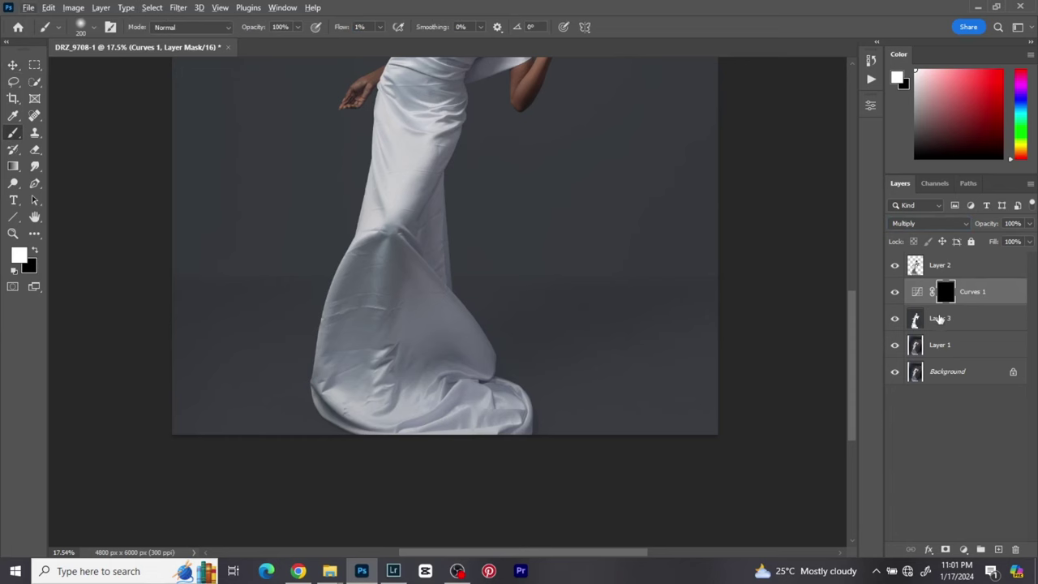
Hide Layer 3 to check beneath, shrink the brush to 35 pixels, then show Layer 3.
left_click(895, 319)
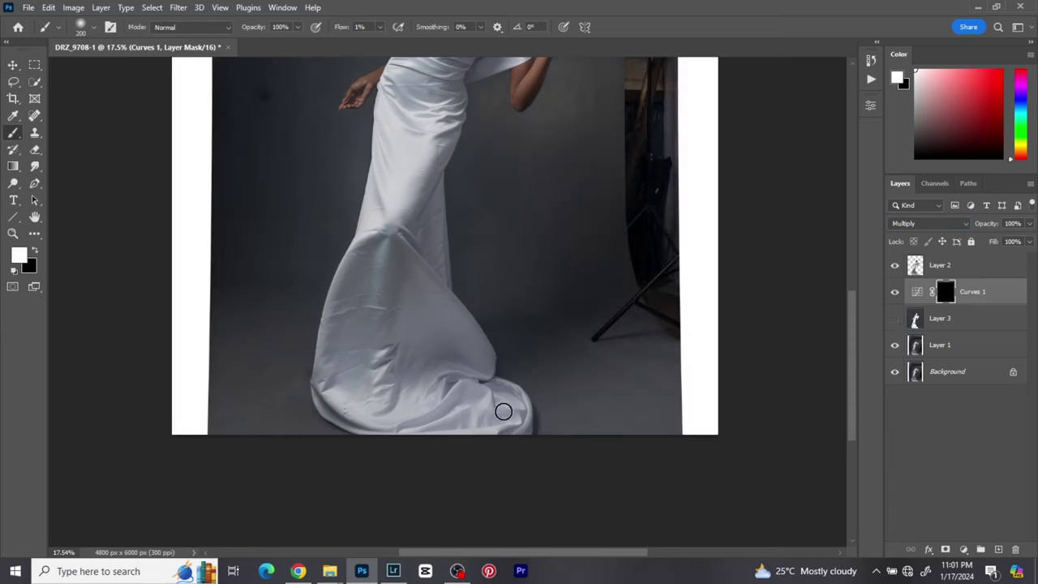
scroll(452, 454, "up", 3)
scroll(500, 410, "up", 2)
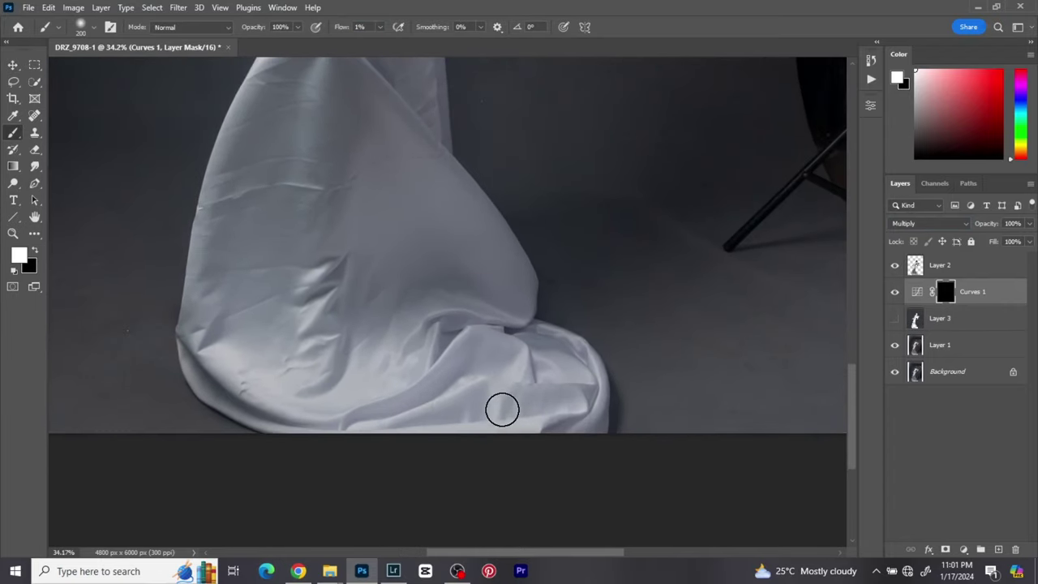
key("bracketleft")
key("bracketleft")
key("bracketleft")
key("bracketleft")
key("bracketleft")
key("bracketleft")
key("bracketleft")
key("bracketleft")
key("bracketleft")
key("bracketleft")
scroll(481, 404, "down", 3)
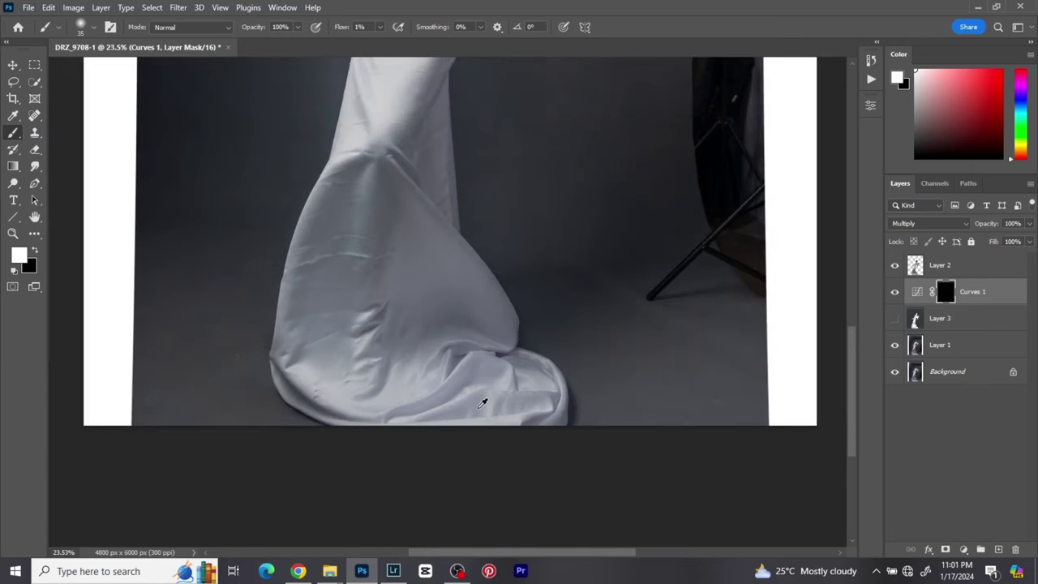
left_click(895, 318)
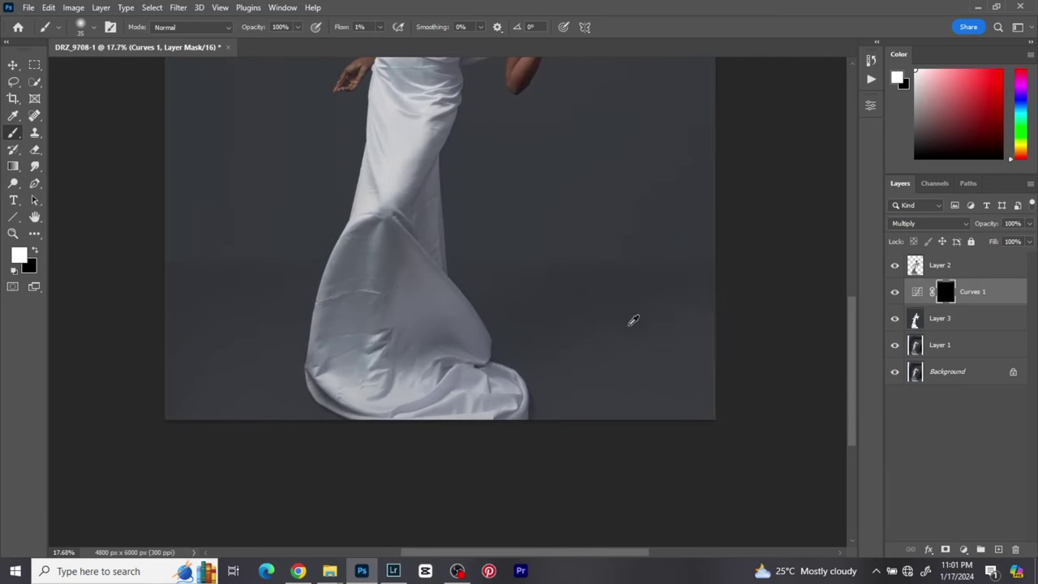
Toggle Curves 1 on and off to compare, then reopen its Curves properties.
scroll(301, 410, "up", 3)
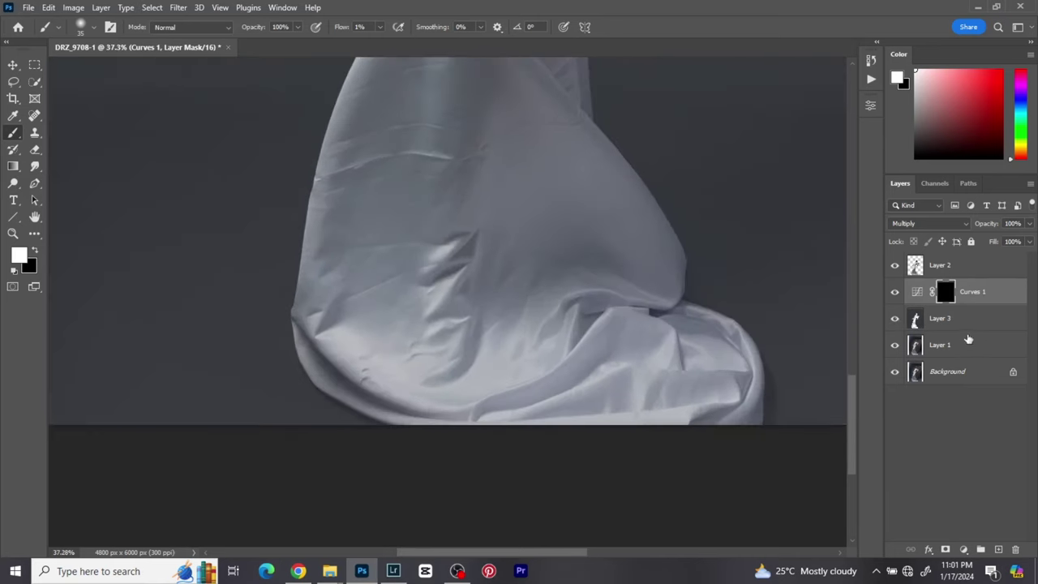
left_click(895, 296)
left_click(895, 300)
left_click(895, 297)
left_click(895, 296)
left_click(895, 297)
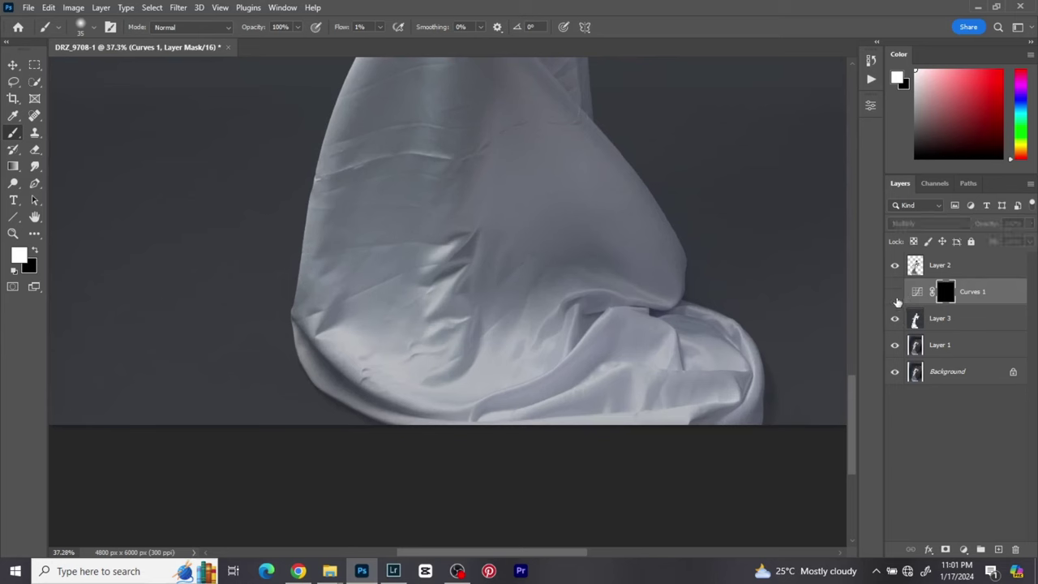
left_click(895, 297)
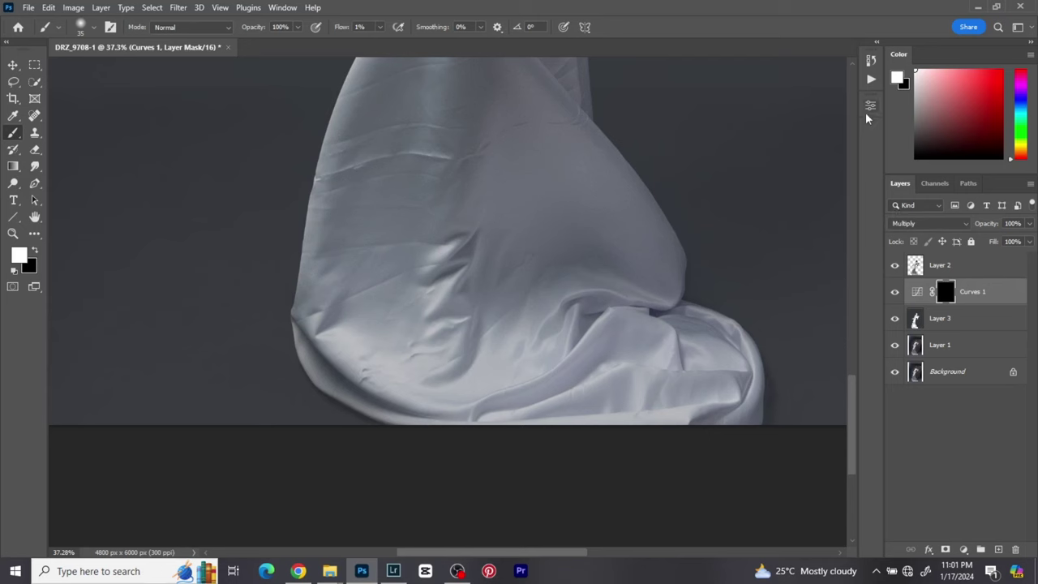
left_click(870, 105)
left_click_drag(591, 240, 470, 227)
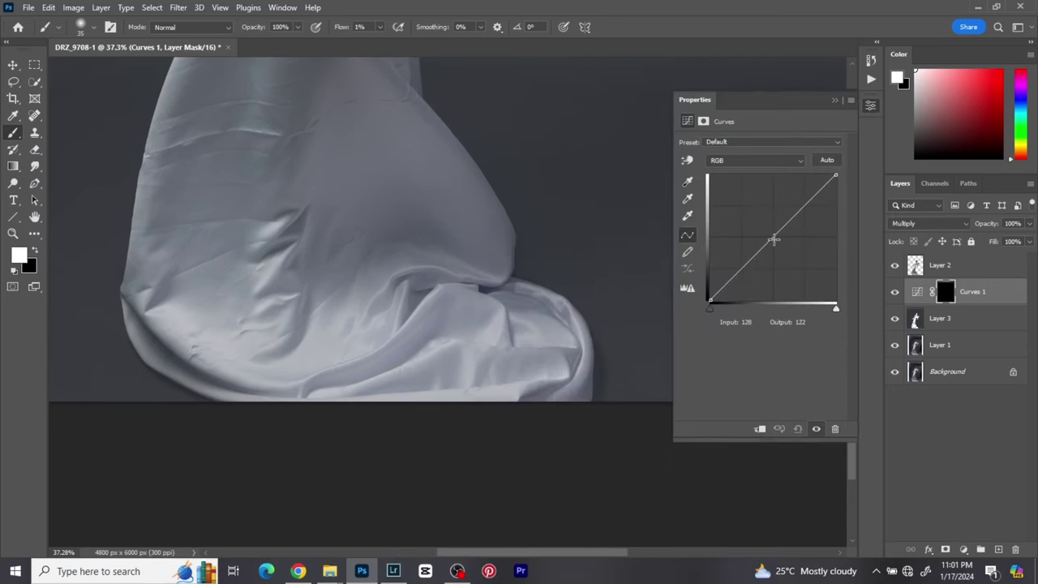
left_click_drag(774, 238, 775, 242)
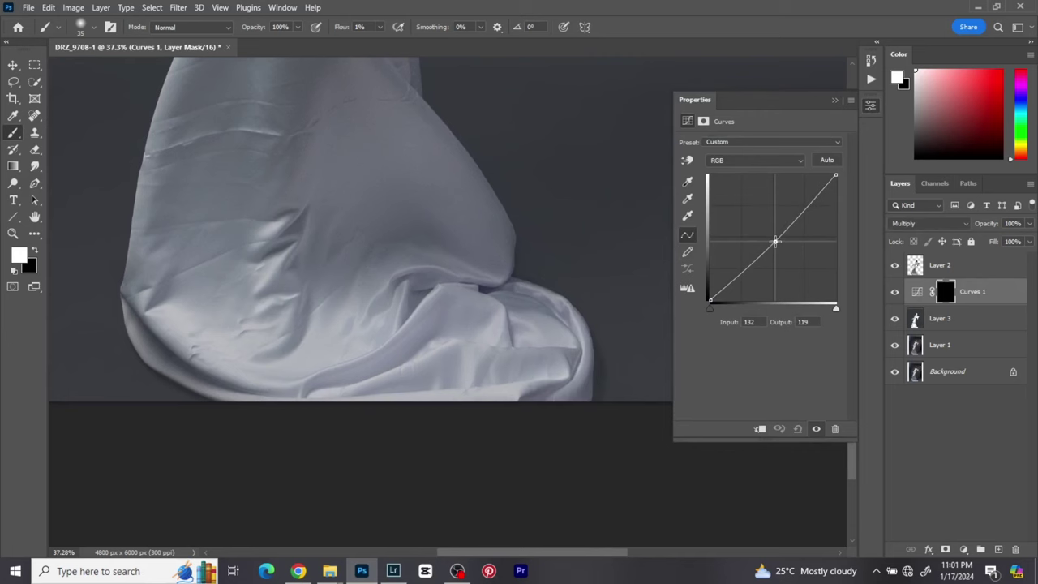
left_click(895, 293)
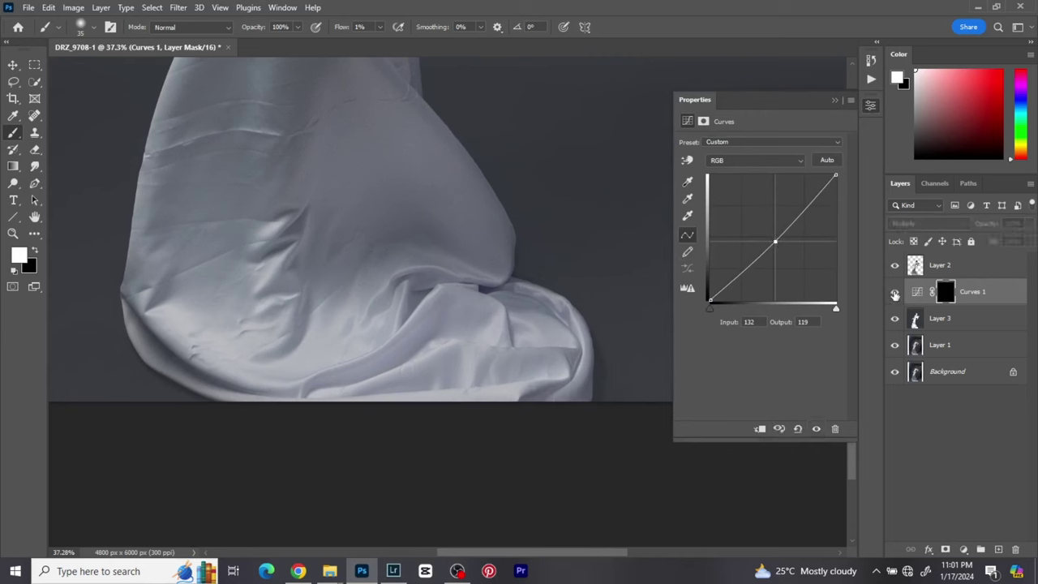
left_click(896, 293)
left_click(870, 105)
scroll(528, 296, "down", 8)
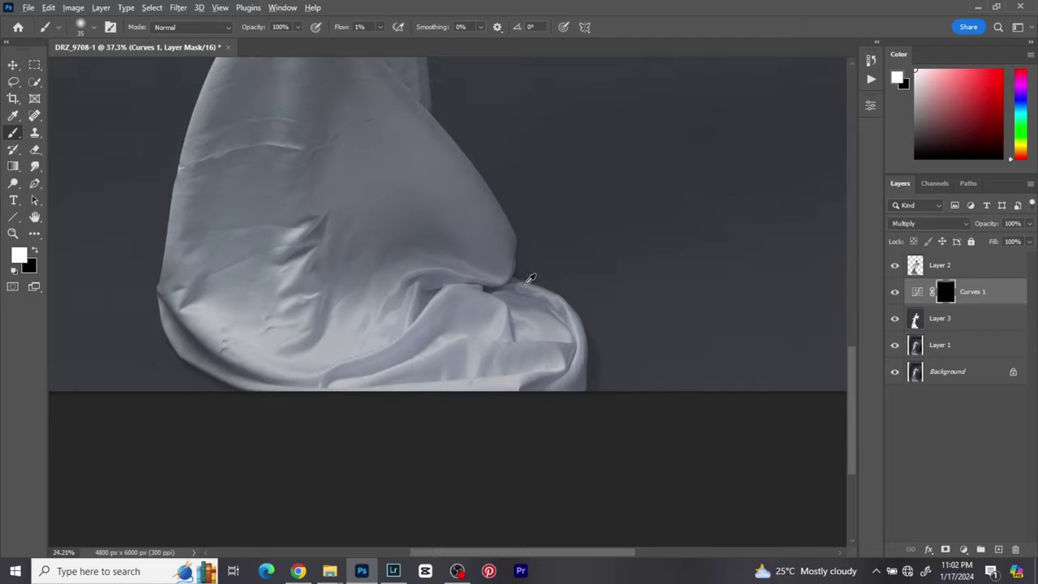
left_click_drag(528, 296, 541, 389)
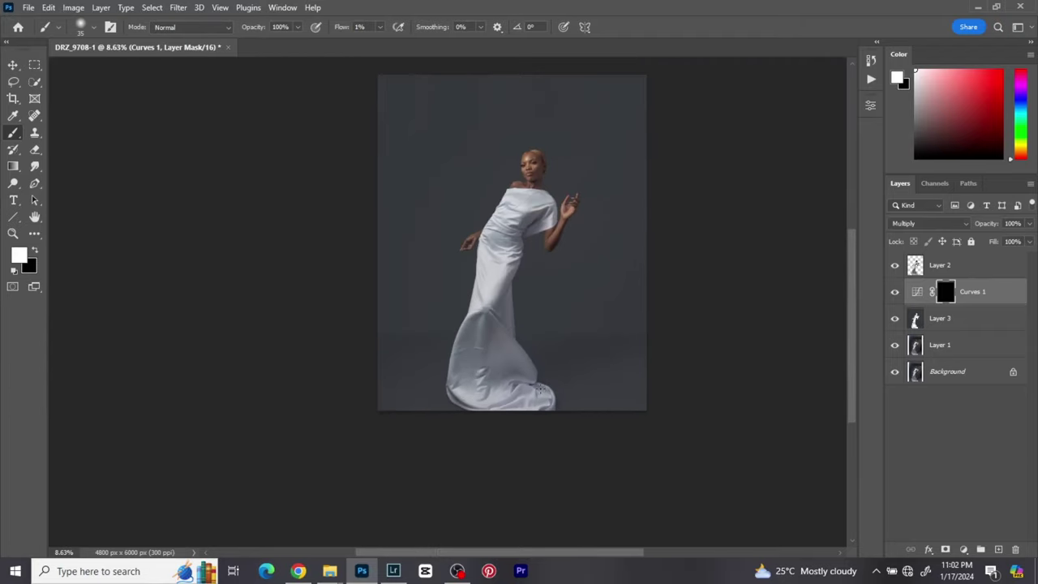
scroll(594, 389, "up", 2)
left_click(894, 373, "alt")
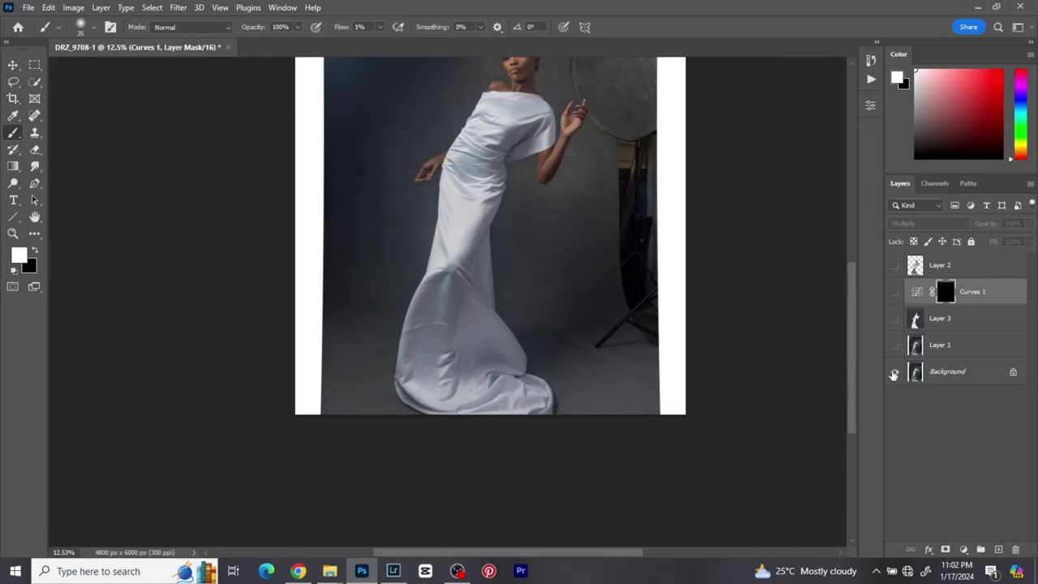
left_click(894, 374, "alt")
scroll(470, 408, "down", 2)
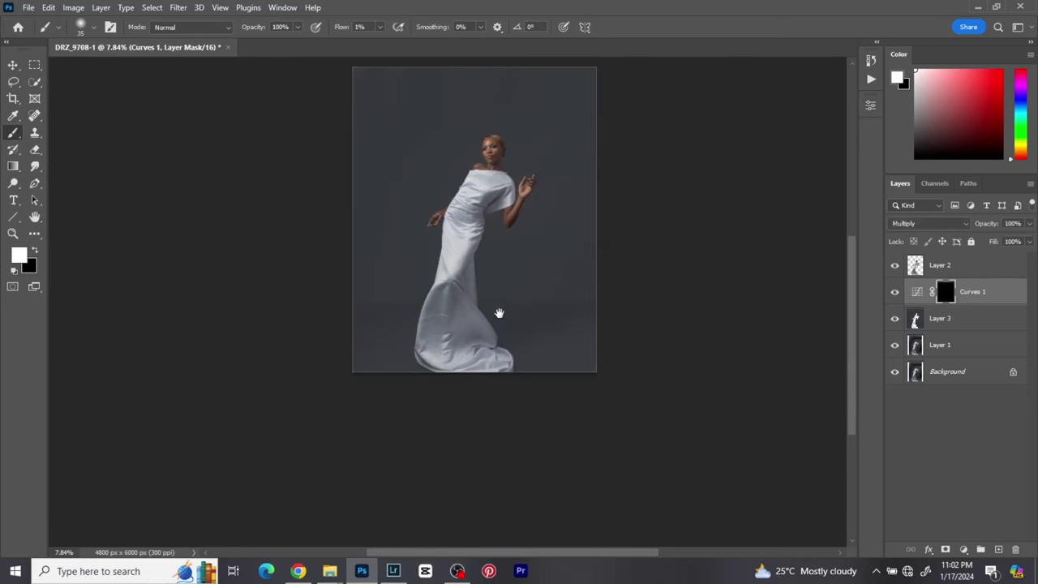
scroll(498, 310, "up", 2)
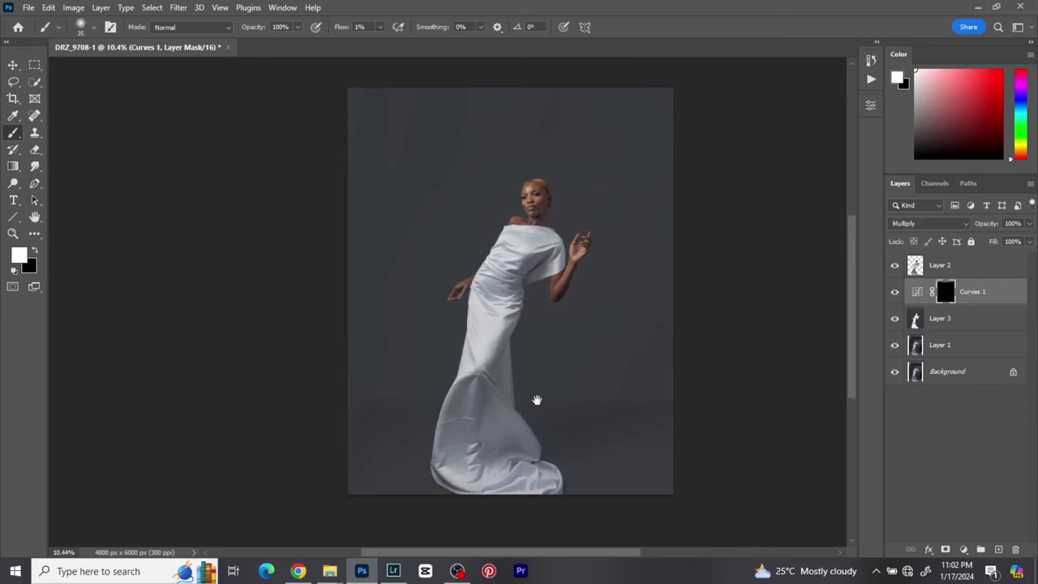
Clip Curves 1 to Layer 3 and merge it into Layer 3.
scroll(542, 397, "up", 1)
left_click(12, 65)
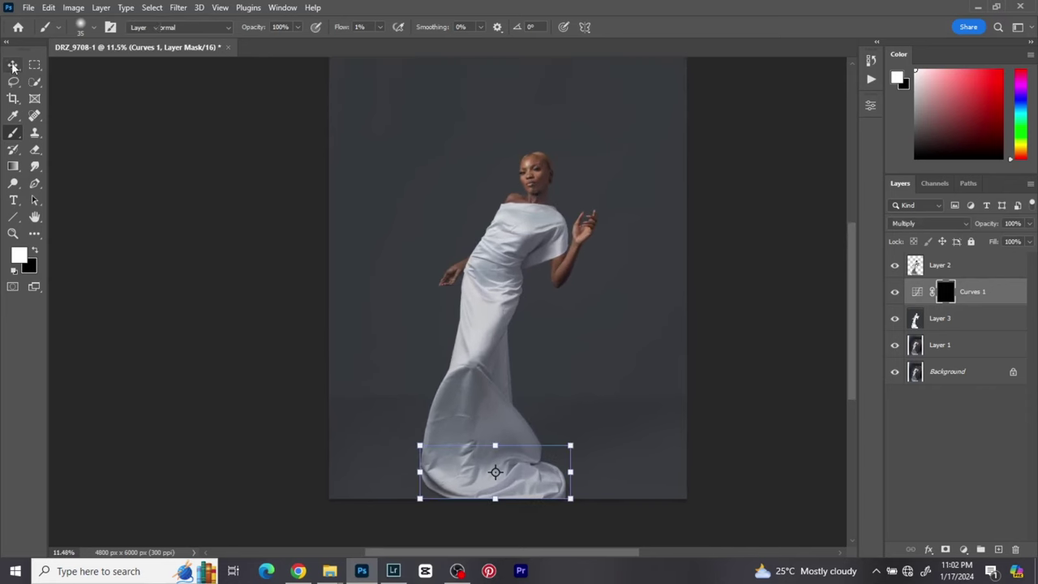
right_click(1019, 291)
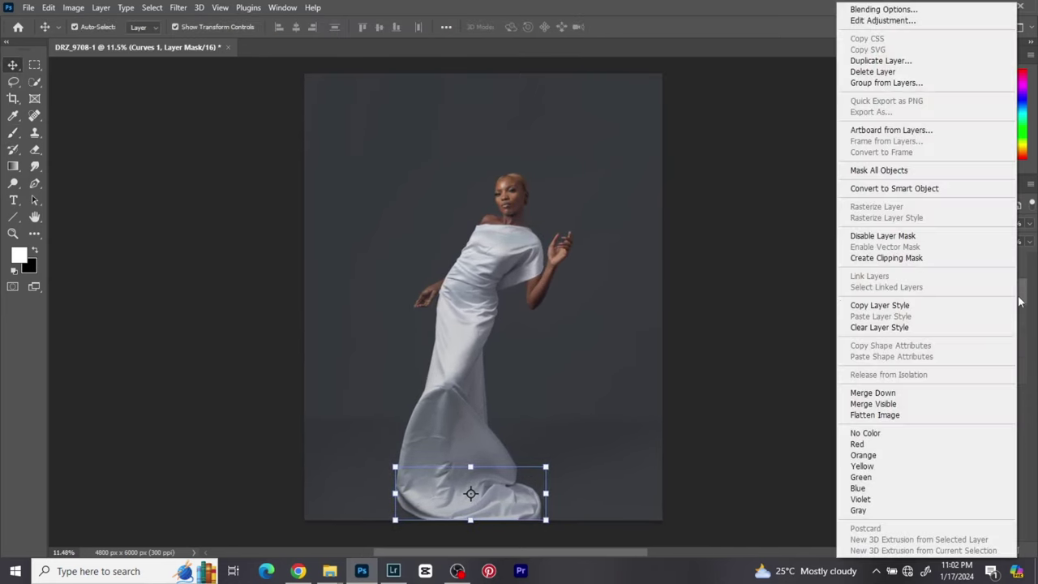
left_click(965, 257)
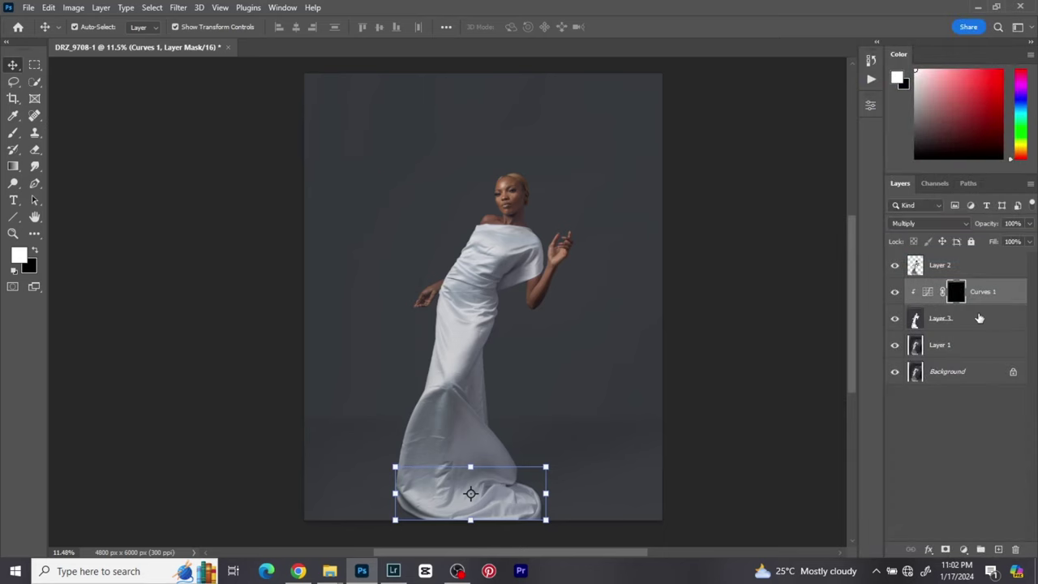
right_click(977, 324)
left_click(865, 393)
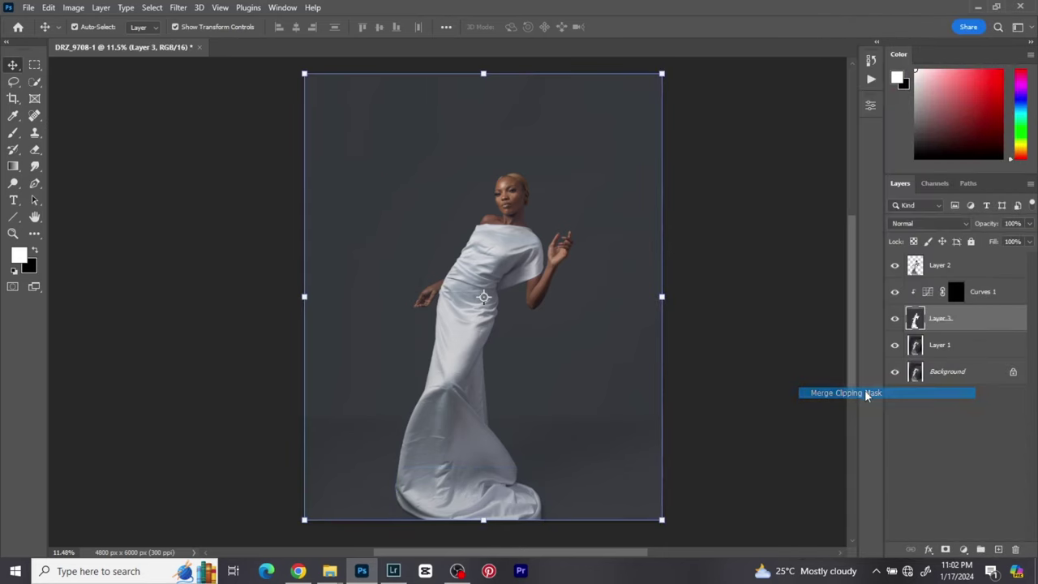
Compare the retouch against the original Background, then select Layer 2 with the Spot Healing Brush.
left_click(894, 347, "alt")
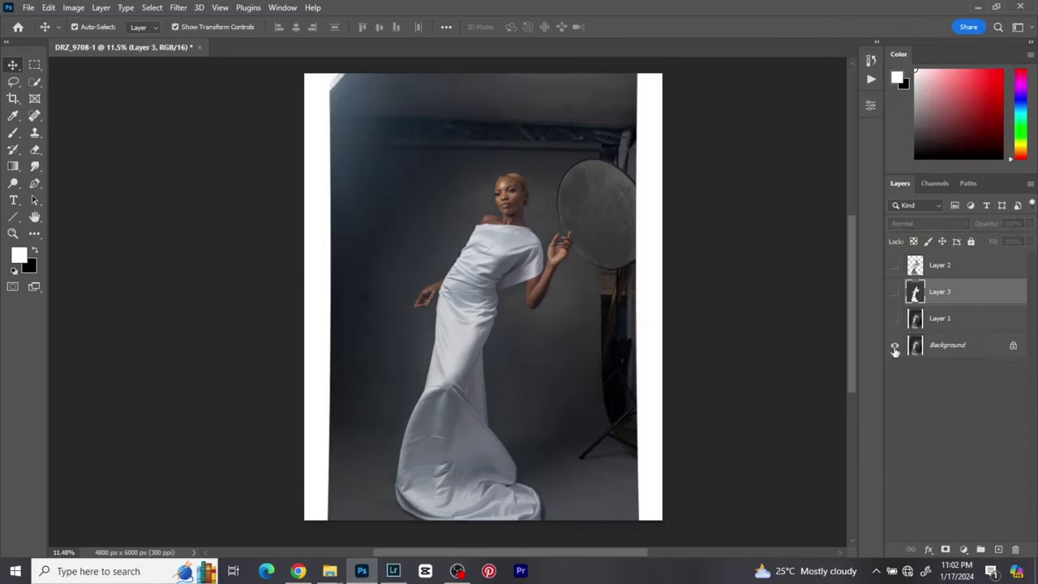
left_click(895, 347, "alt")
left_click(894, 347, "alt")
left_click(894, 347, "alt")
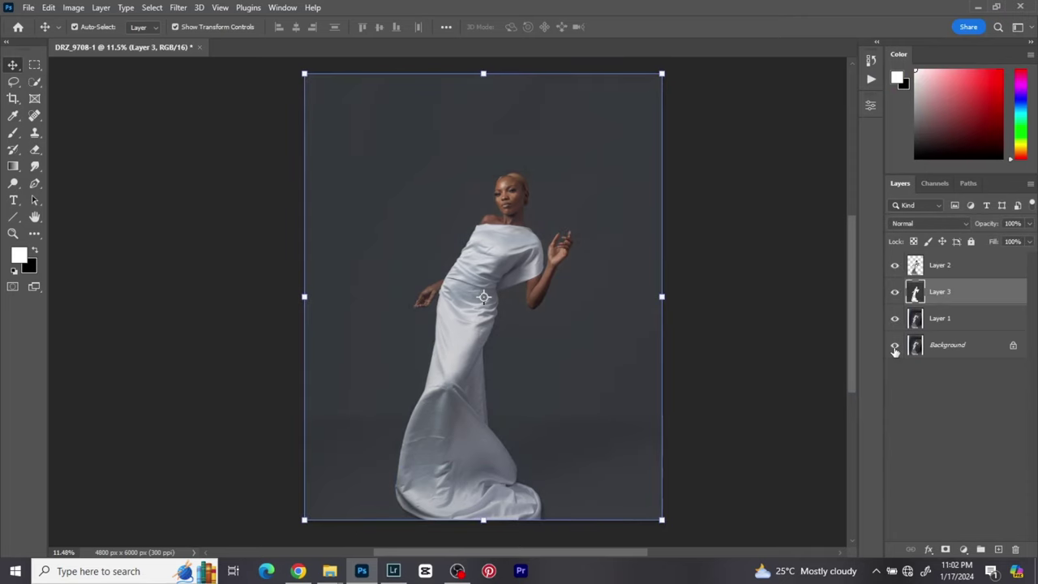
left_click(910, 269)
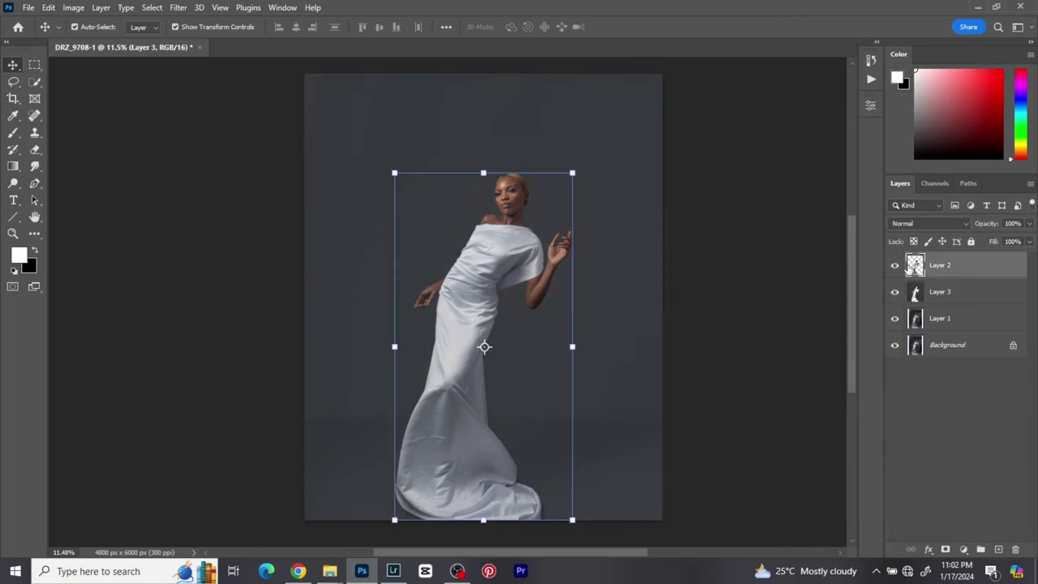
left_click(34, 115)
Switch to the Healing Brush Tool and zoom in on the model's hand and waist.
right_click(34, 115)
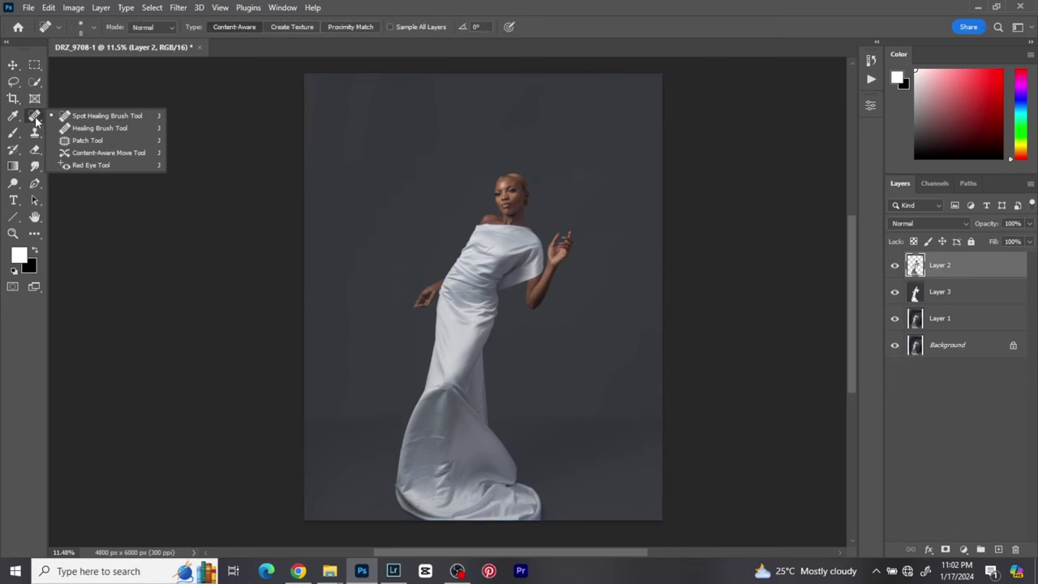
left_click(98, 128)
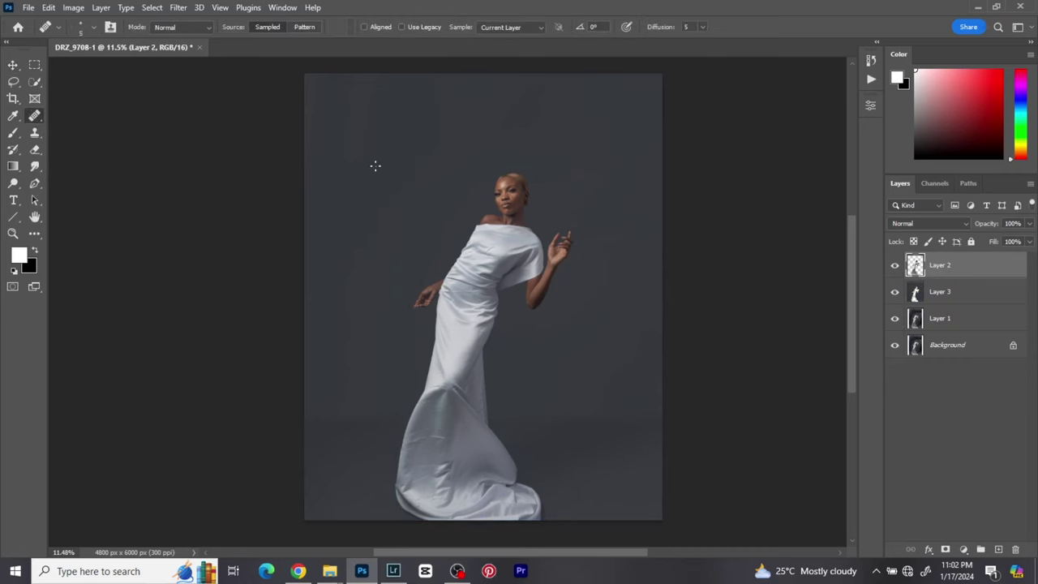
scroll(430, 317, "up", 5)
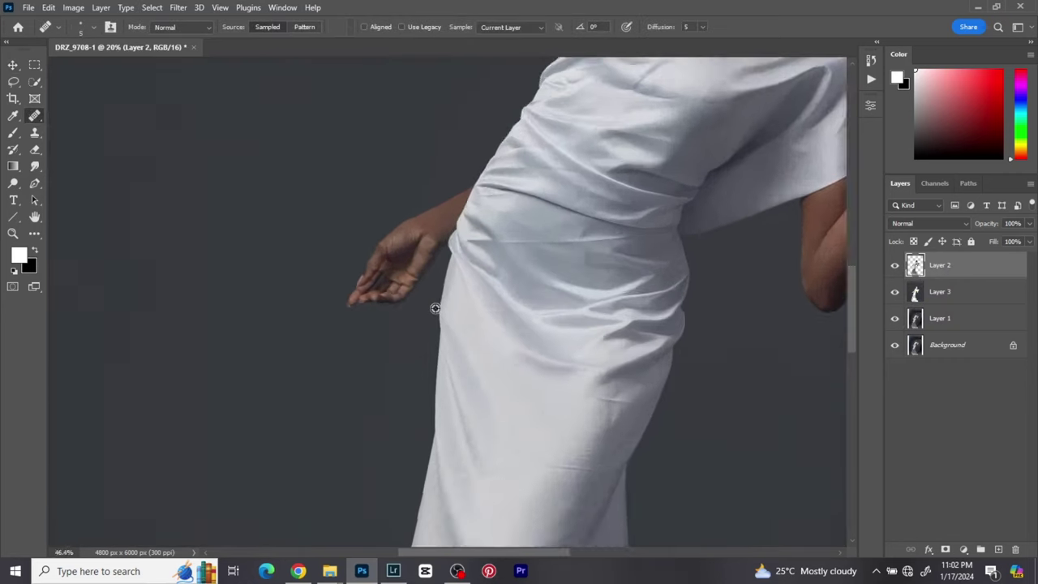
scroll(436, 308, "up", 3)
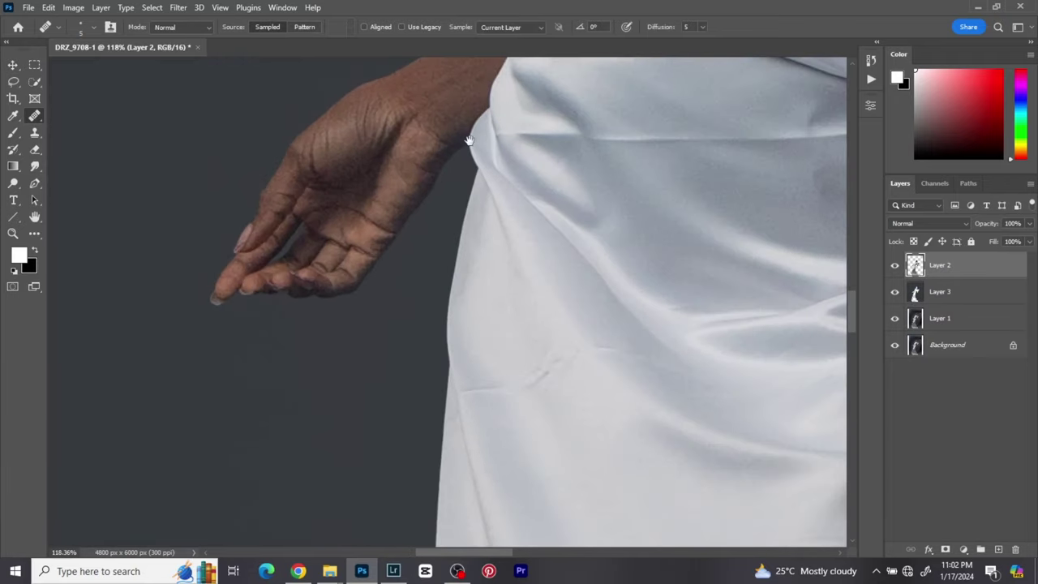
left_click_drag(470, 141, 259, 332)
left_click_drag(174, 341, 348, 264)
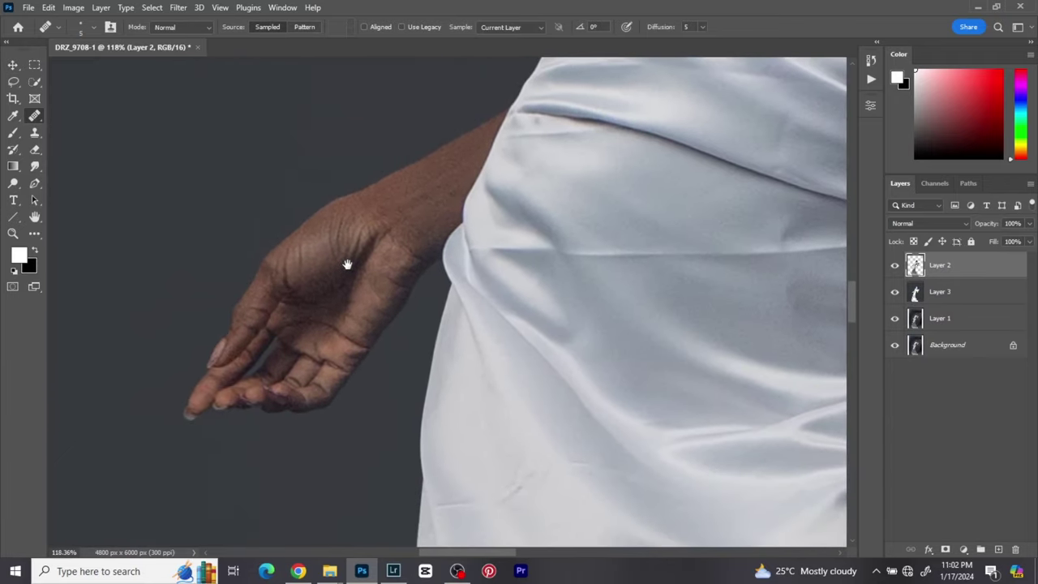
left_click_drag(695, 156, 527, 215)
left_click_drag(625, 176, 730, 413)
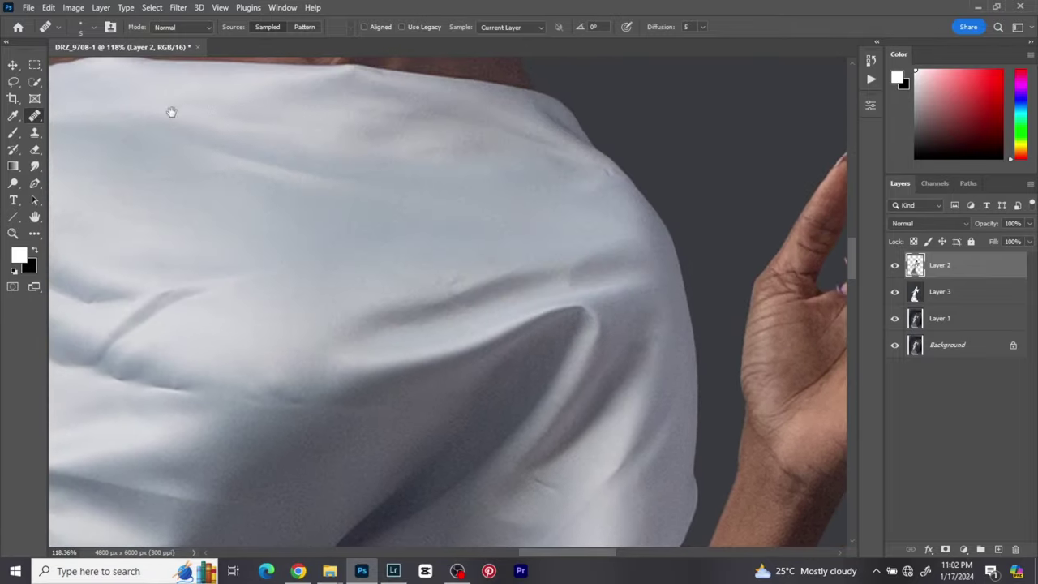
Pan and zoom to centre the model's face and neck.
left_click_drag(275, 216, 341, 389)
left_click_drag(501, 262, 464, 369)
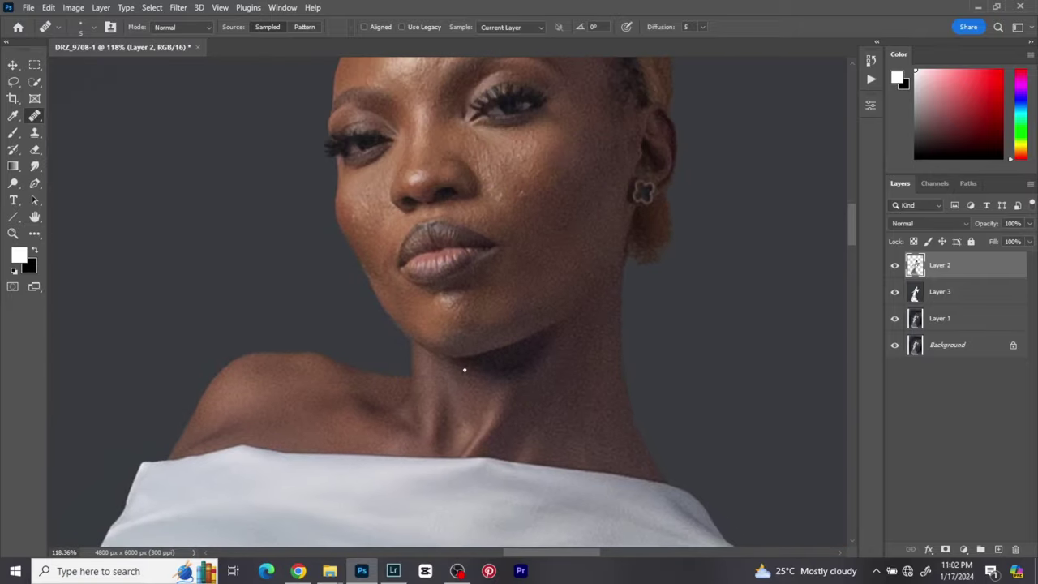
scroll(464, 370, "down", 2)
scroll(471, 371, "up", 3)
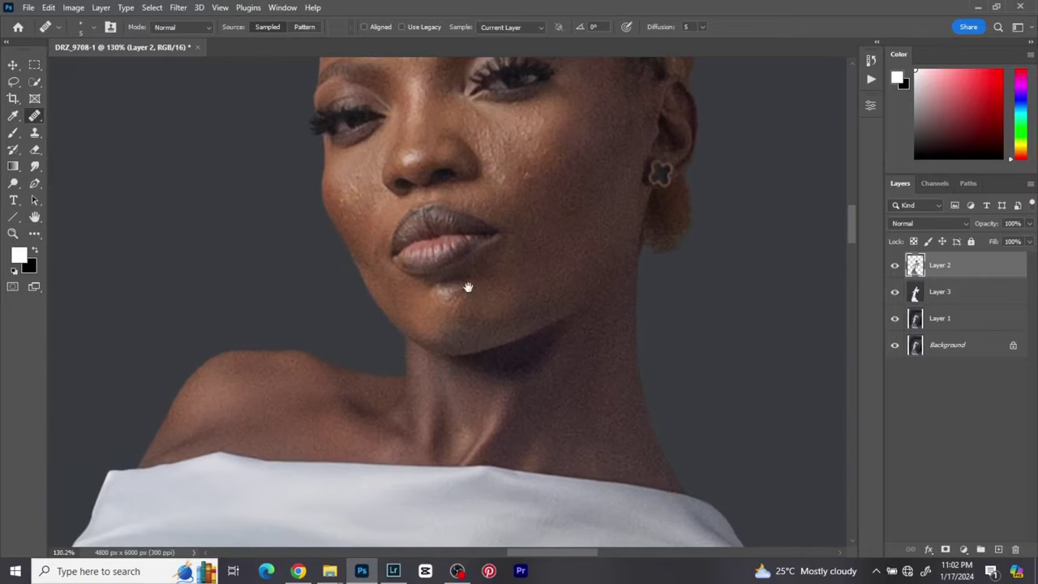
left_click_drag(468, 287, 506, 343)
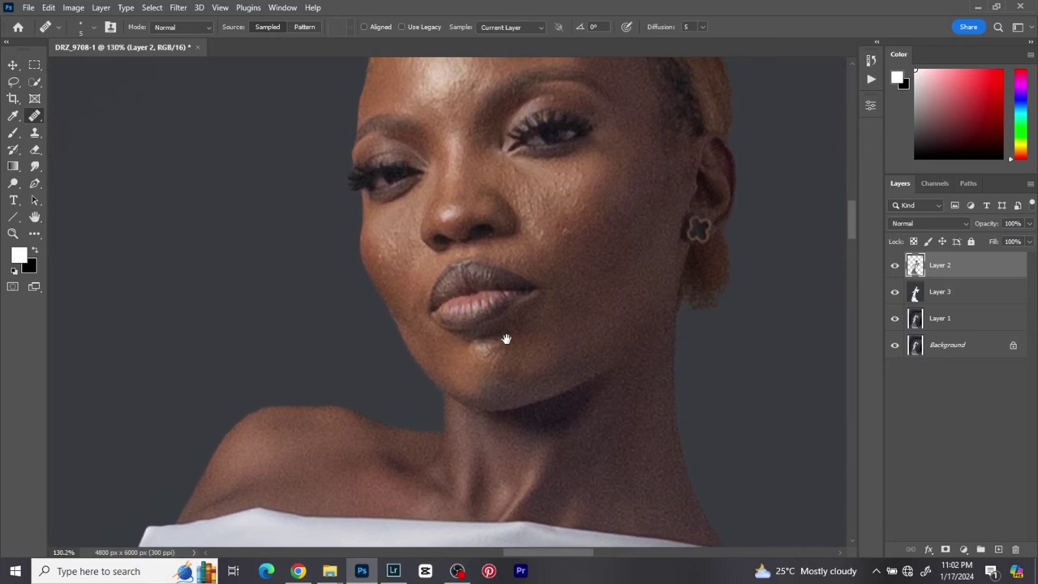
left_click_drag(531, 324, 535, 280)
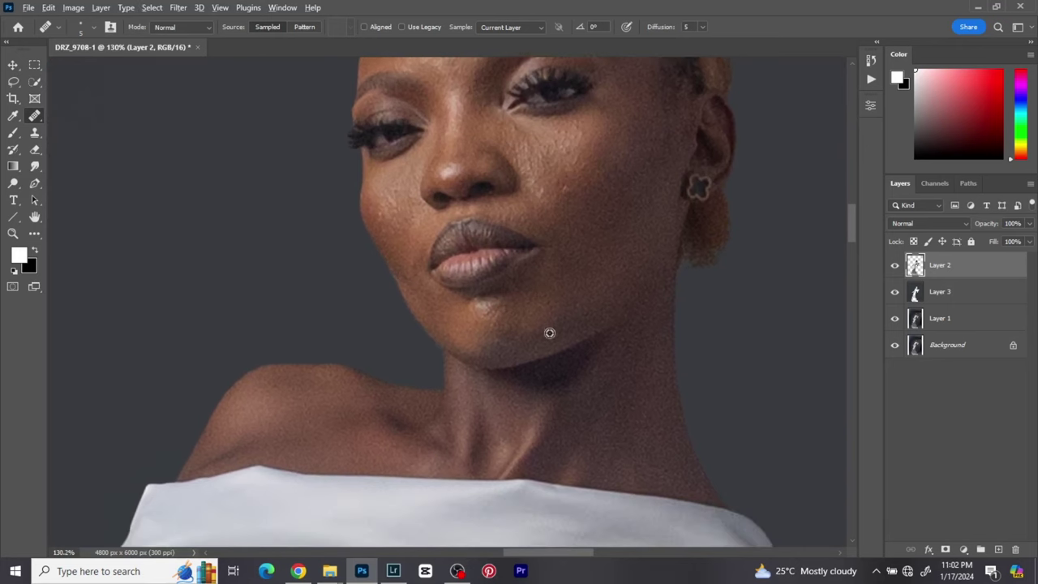
scroll(549, 332, "up", 1)
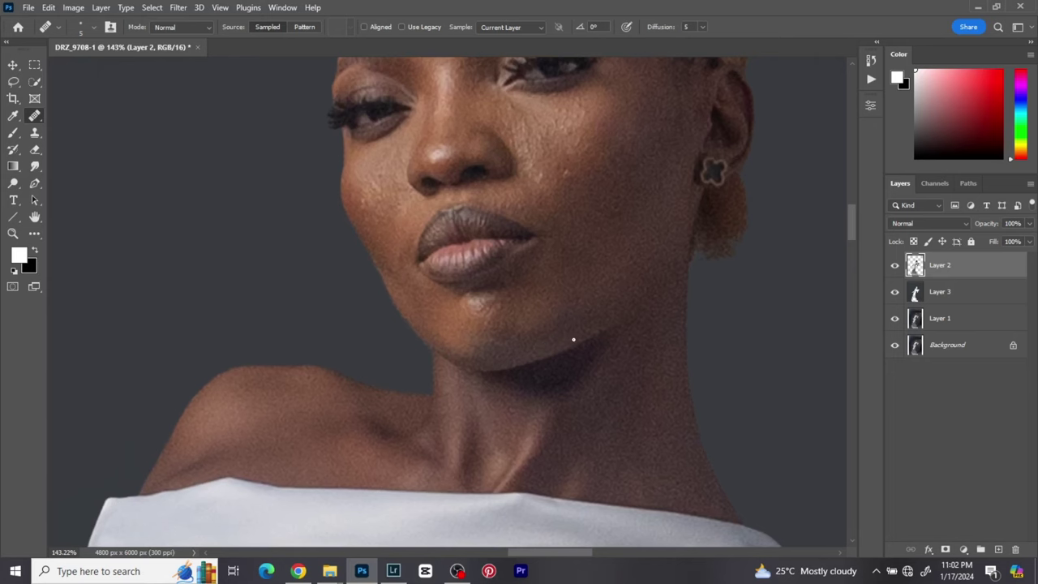
scroll(575, 338, "down", 1)
left_click_drag(453, 250, 426, 312)
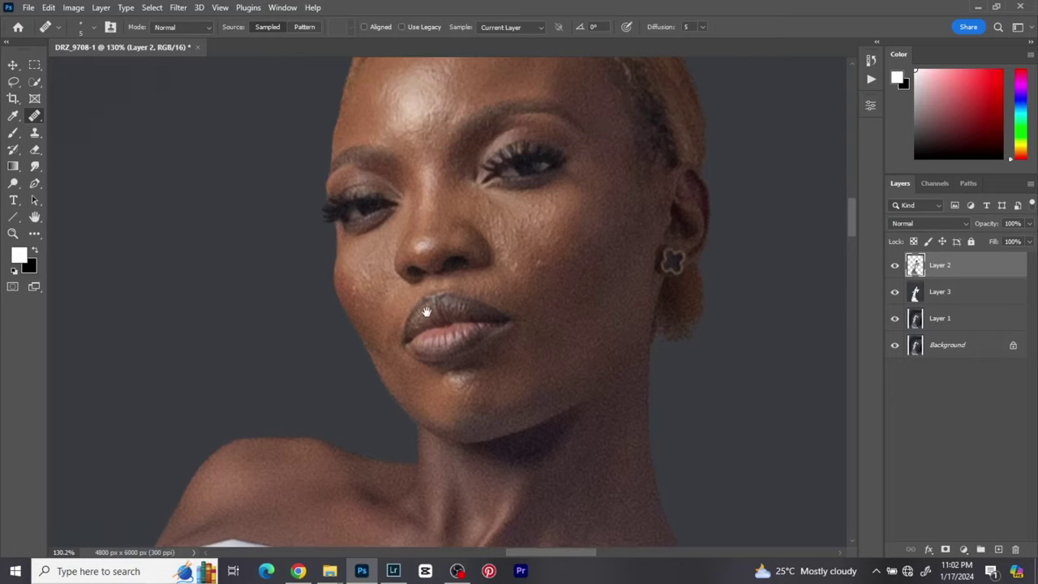
scroll(469, 291, "up", 6)
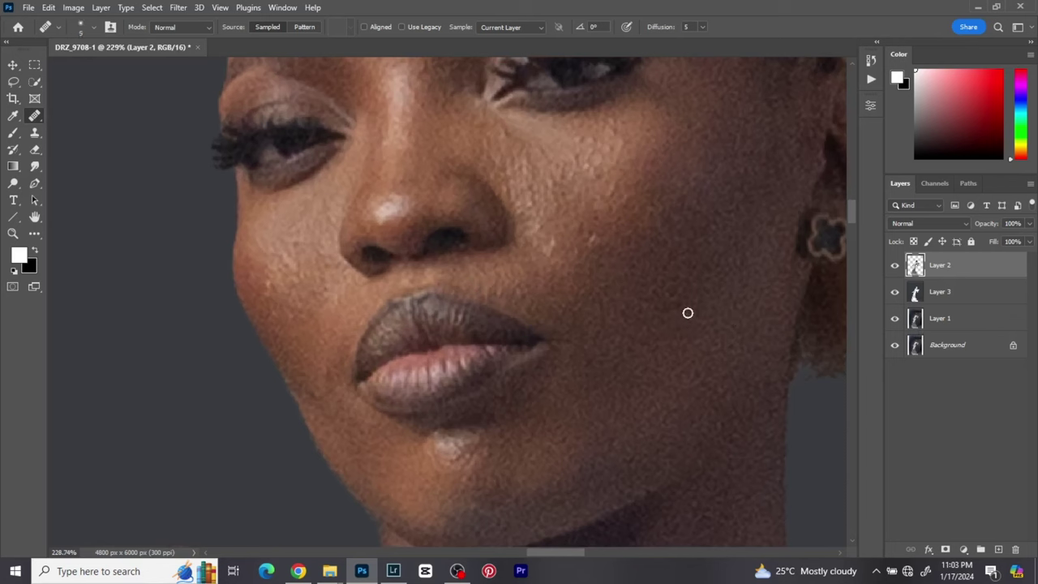
Alt-sample clean cheek skin, then skin beside the nose, as the Healing Brush source.
key("alt")
key("alt")
left_click(331, 258, "alt")
scroll(403, 359, "up", 3)
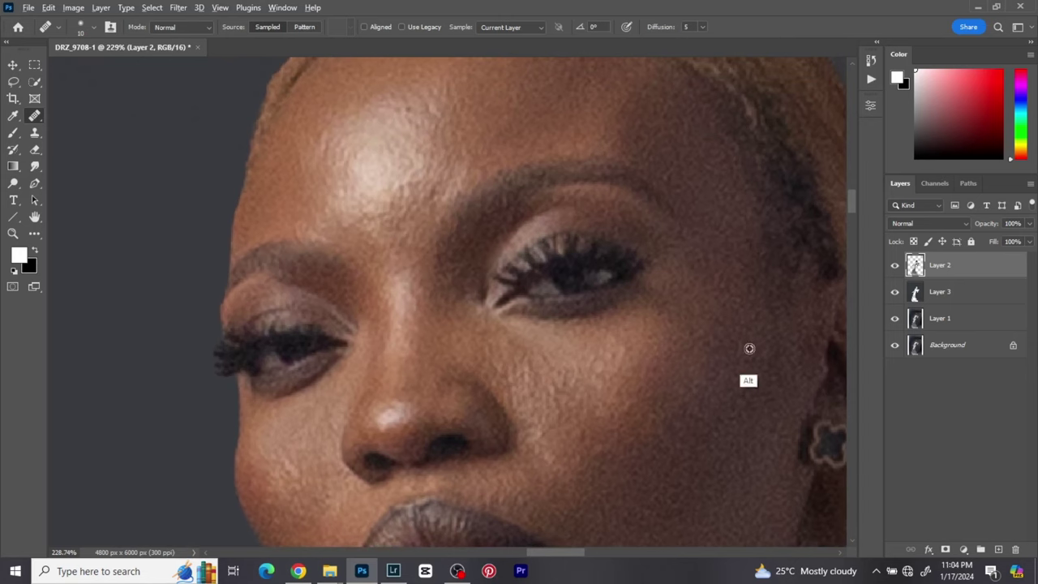
scroll(432, 291, "up", 2)
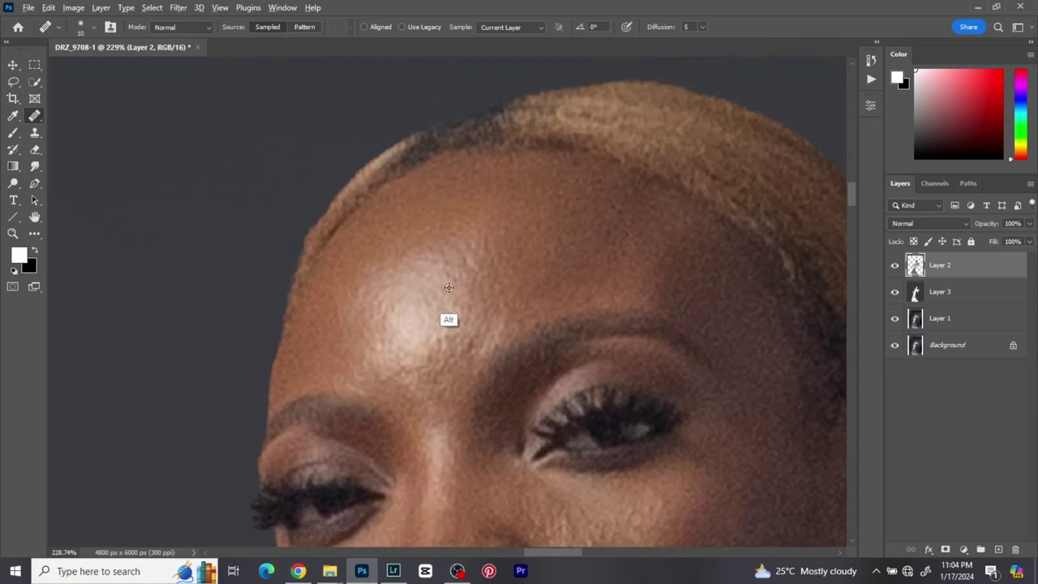
scroll(473, 311, "up", 1)
scroll(502, 310, "down", 4)
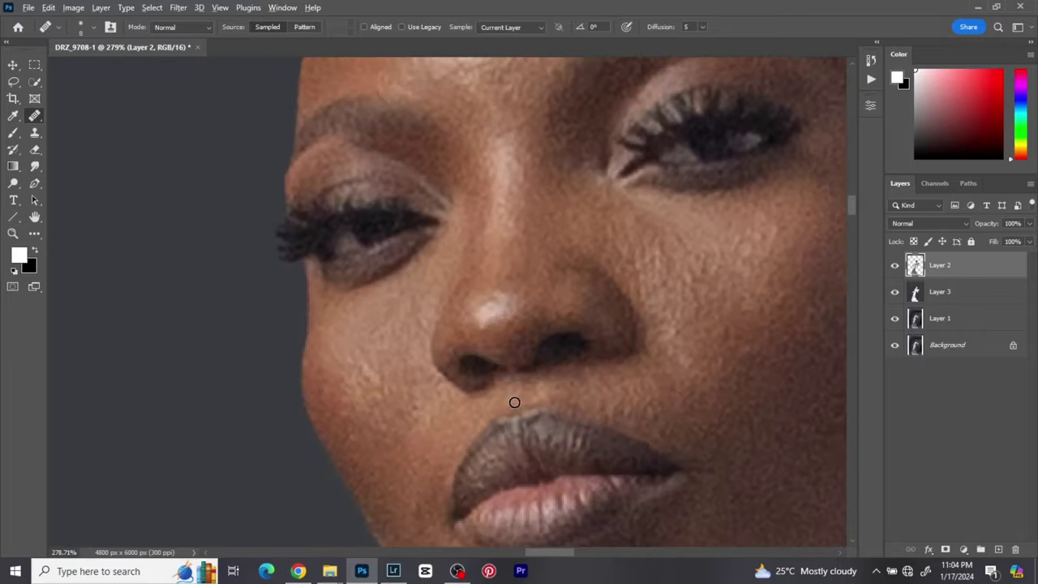
key("alt")
left_click(596, 350, "alt")
scroll(620, 362, "down", 8)
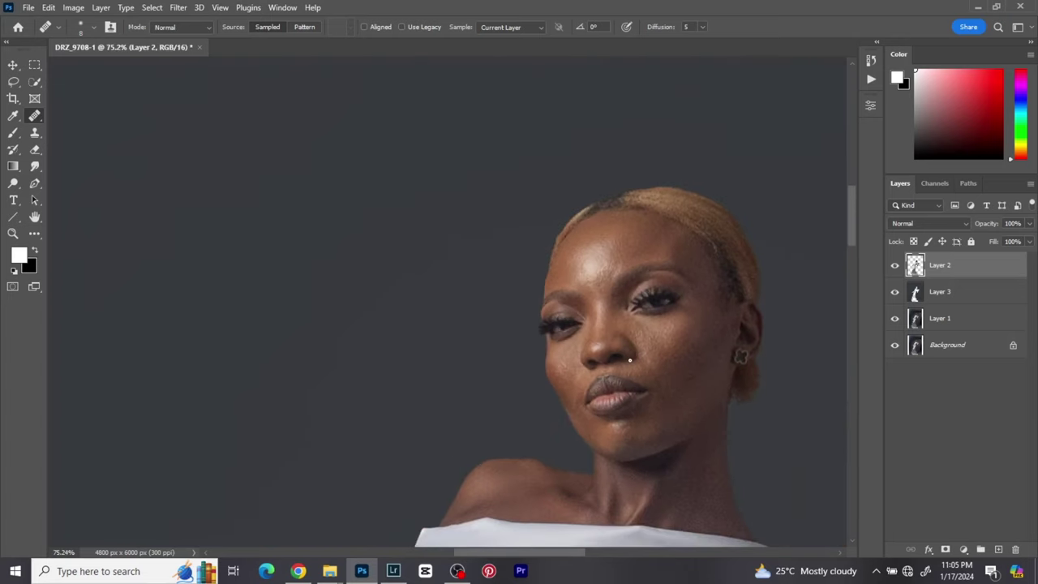
Zoom out, switch to the Move tool, and select Layer 1, Layer 2 and Layer 3 together.
scroll(630, 357, "down", 6)
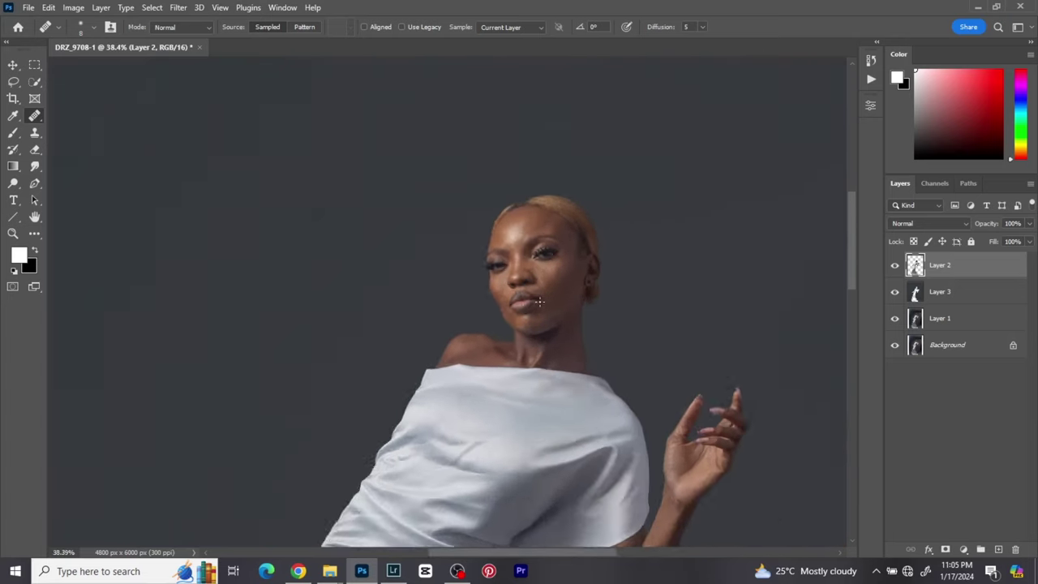
scroll(539, 302, "down", 2)
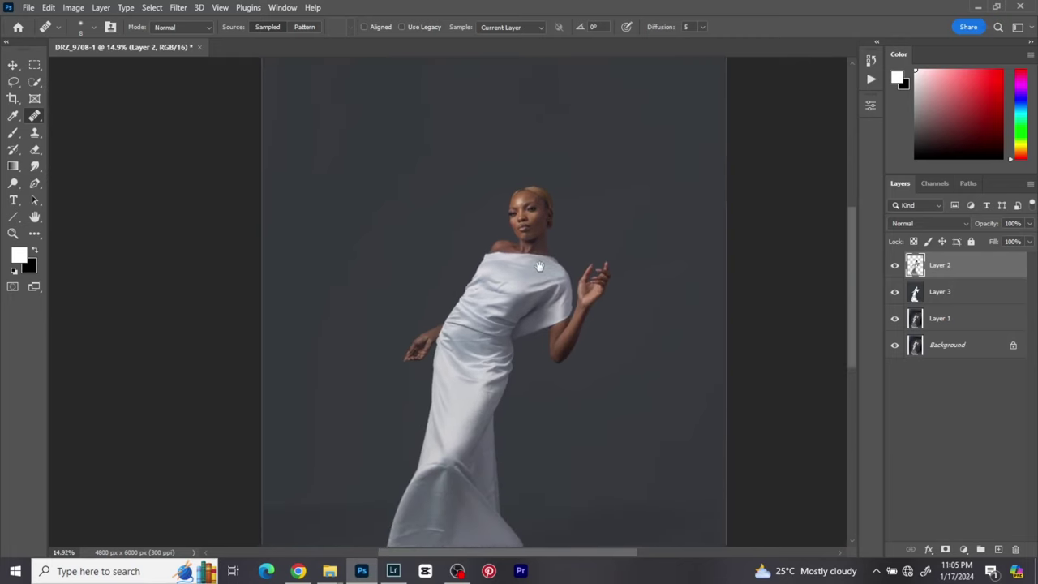
scroll(537, 266, "down", 1)
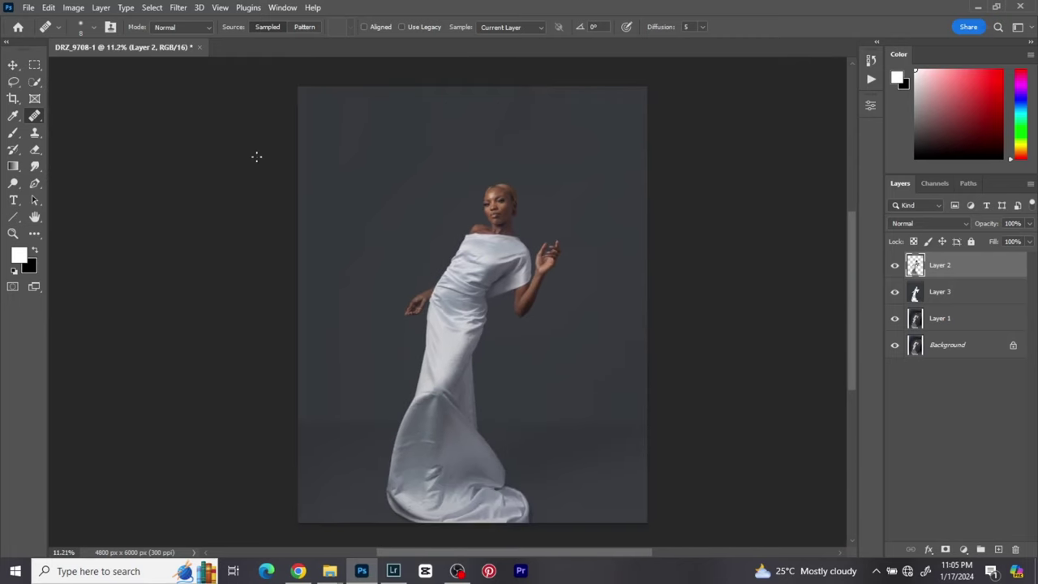
left_click(13, 65)
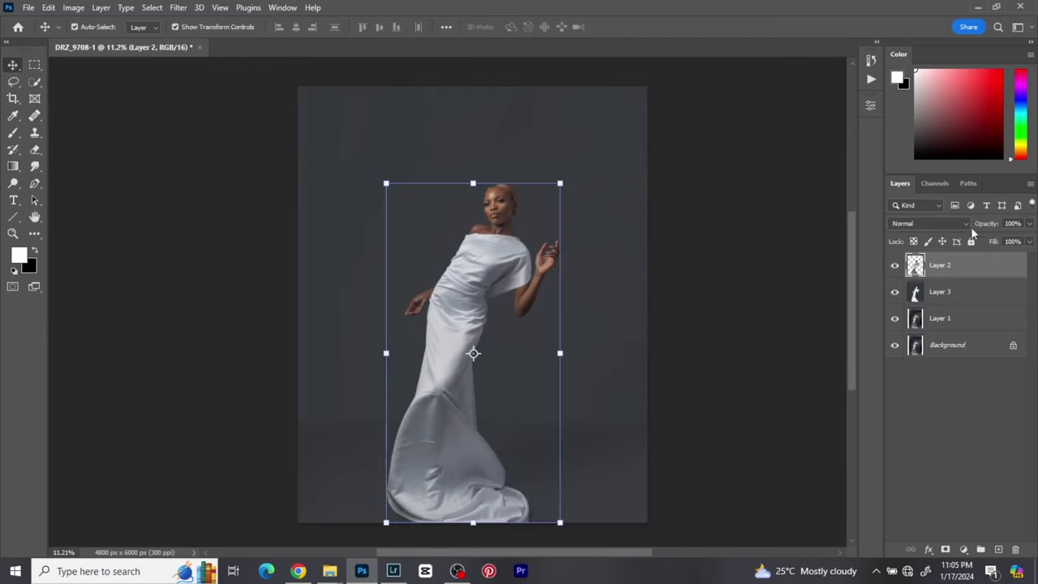
left_click(959, 318, "shift")
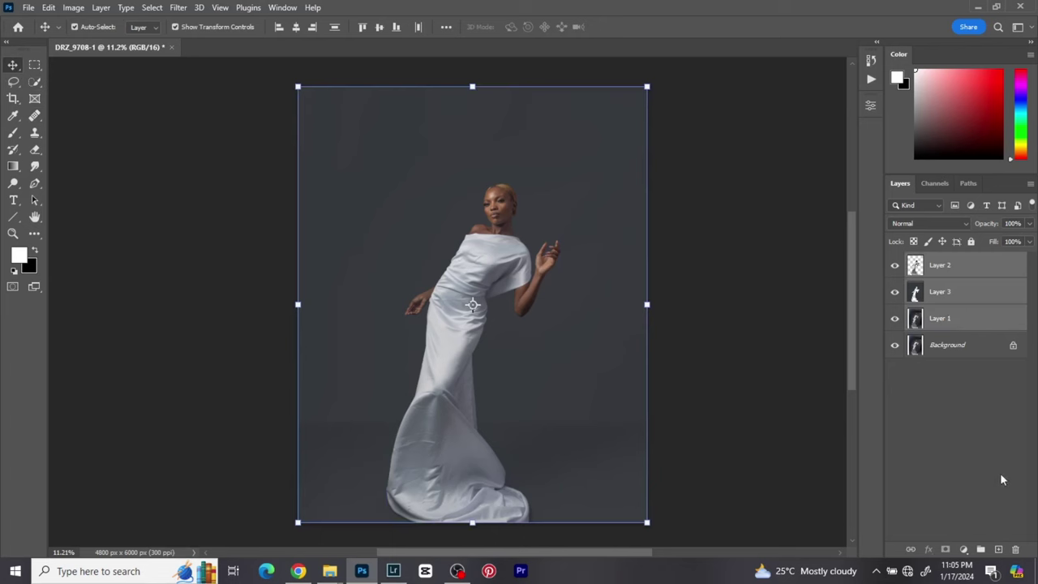
Group the three selected layers and name the group bg.
left_click(981, 549)
double_click(941, 261)
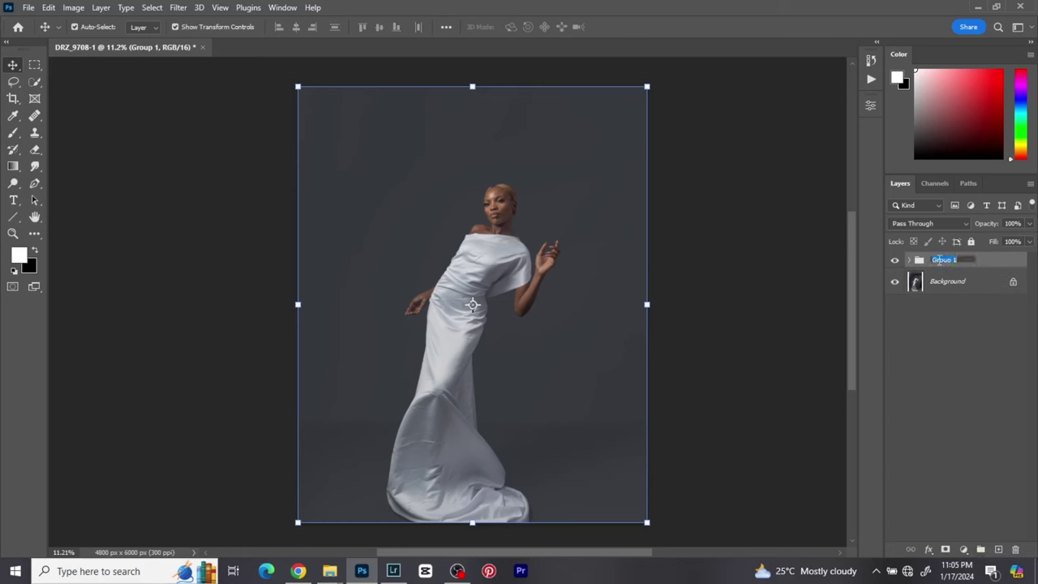
type("bo")
key("Return")
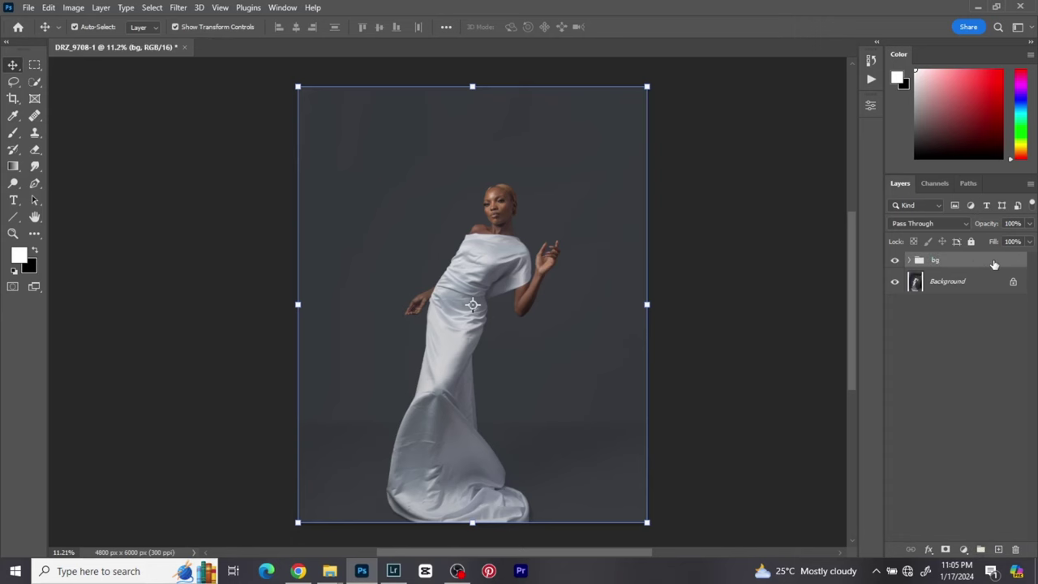
scroll(484, 210, "up", 1)
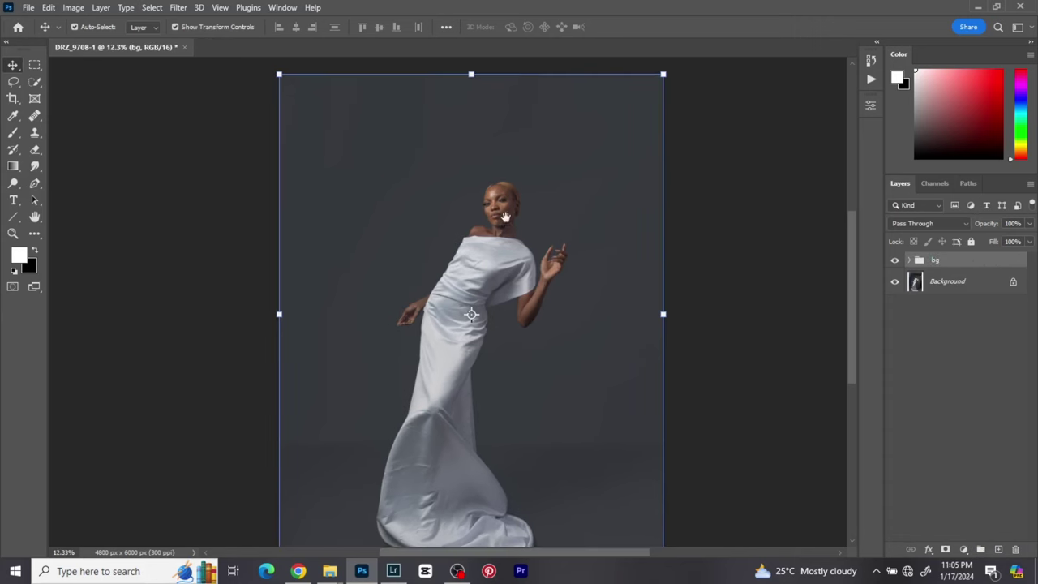
mouse_move(503, 215)
left_mouse_down()
mouse_move(519, 197)
mouse_move(509, 203)
left_mouse_up()
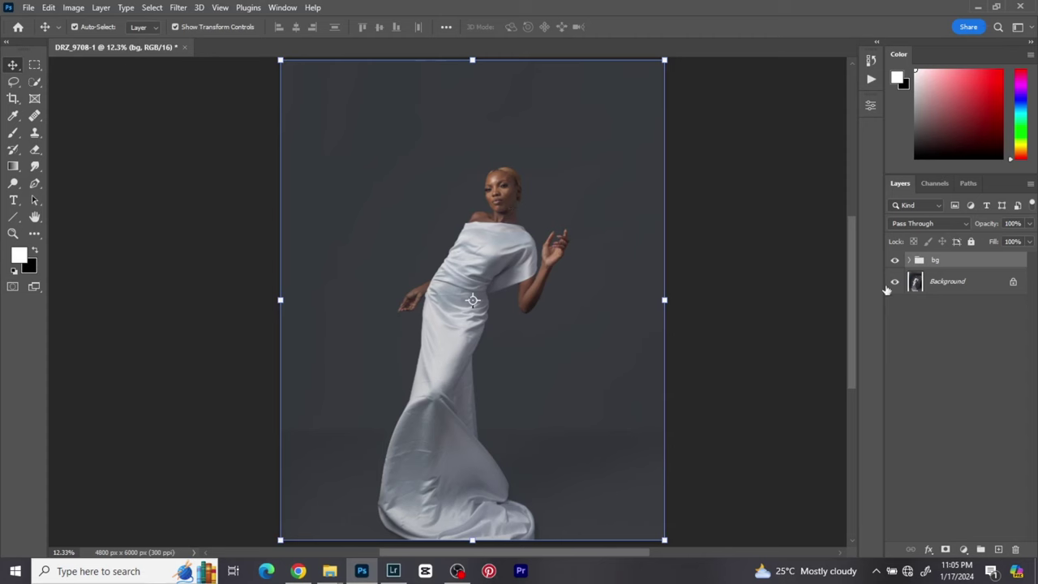
Try Merge Visible on the layers, then undo it.
right_click(936, 286)
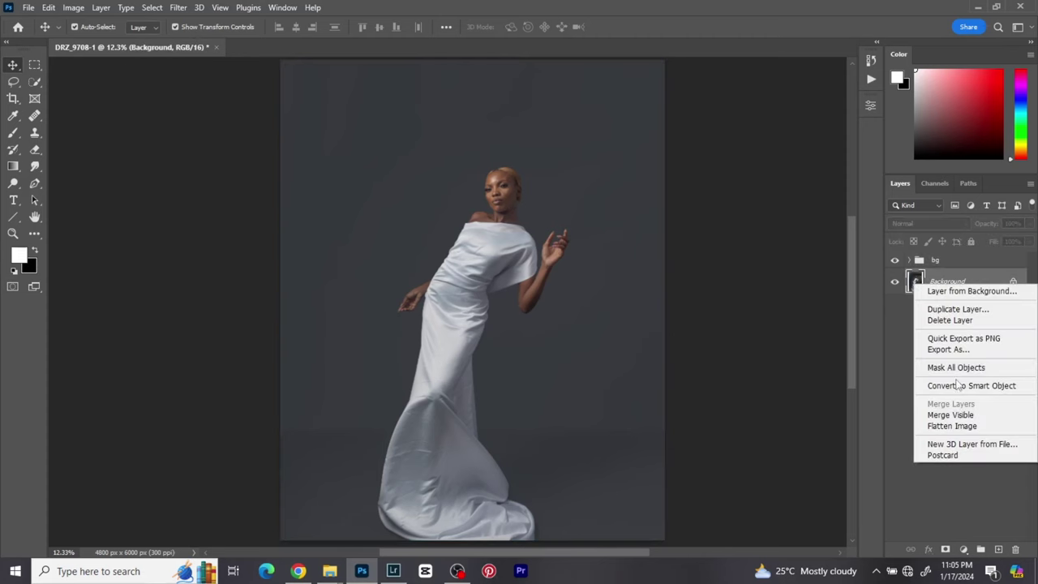
left_click(951, 414)
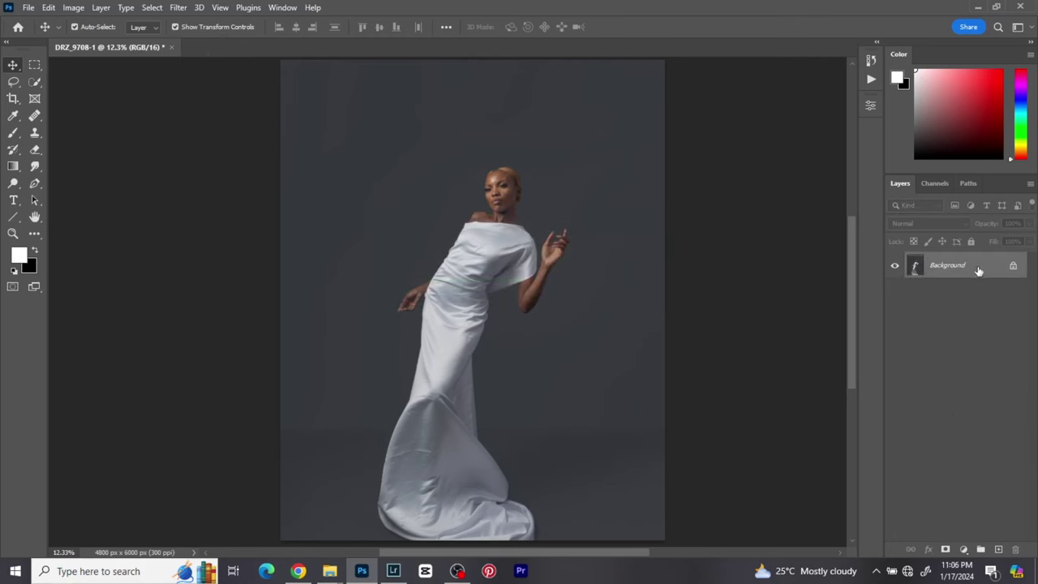
key("ctrl+z")
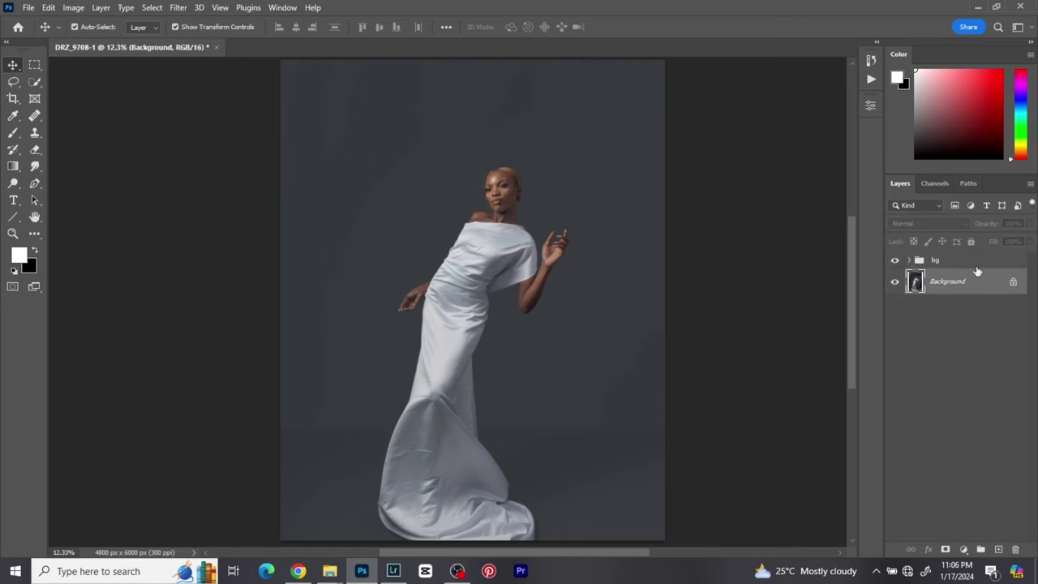
Stamp all visible layers into Layer 4 above the bg group and duplicate it as Layer 4 copy.
left_click(945, 262)
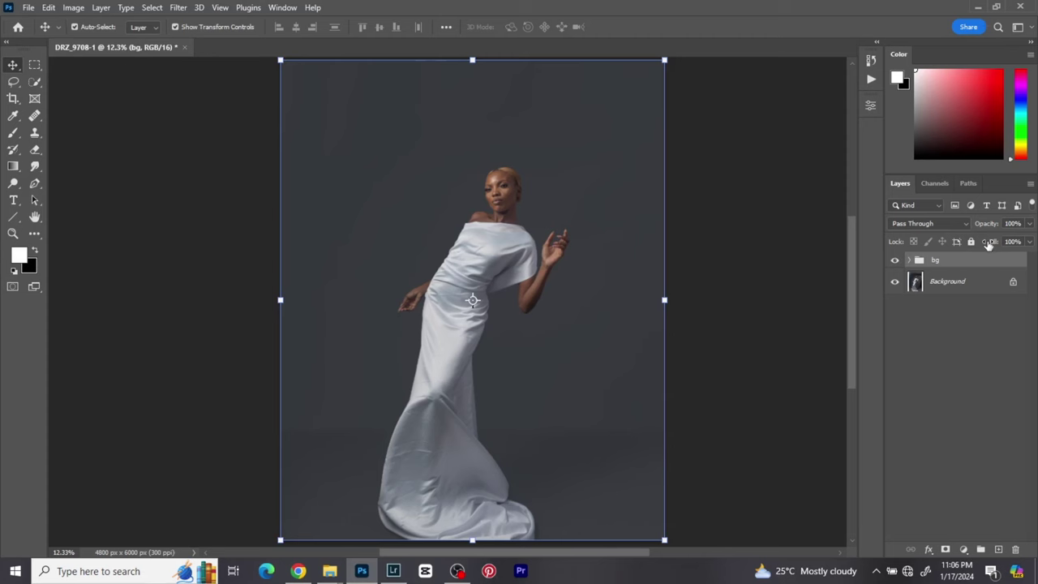
key("ctrl")
key("ctrl+alt+shift+e")
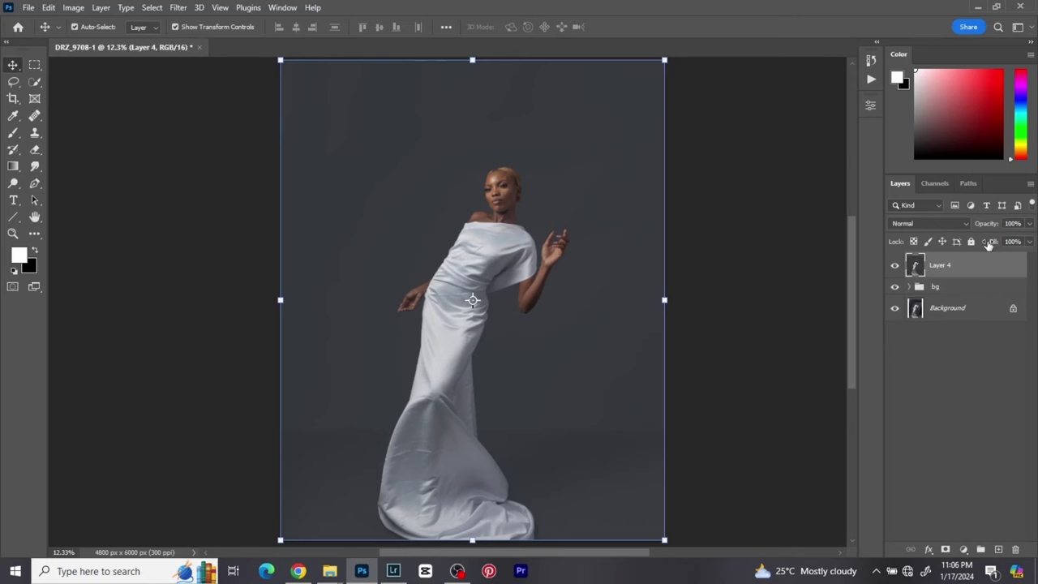
left_click_drag(617, 252, 622, 257)
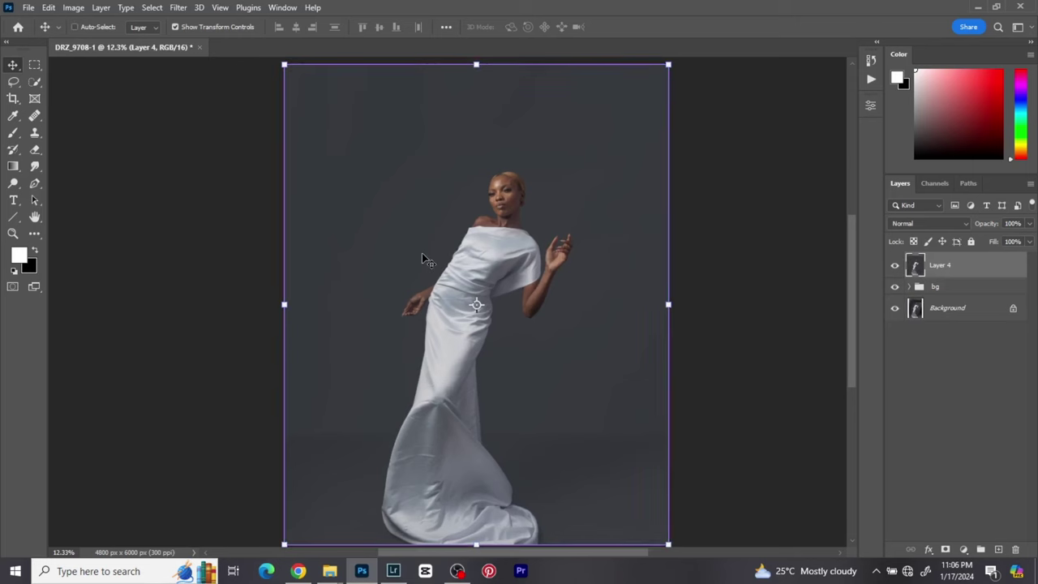
key("ctrl+j")
Rename Layer 4 to 'low' and Layer 4 copy to 'high'.
double_click(942, 291)
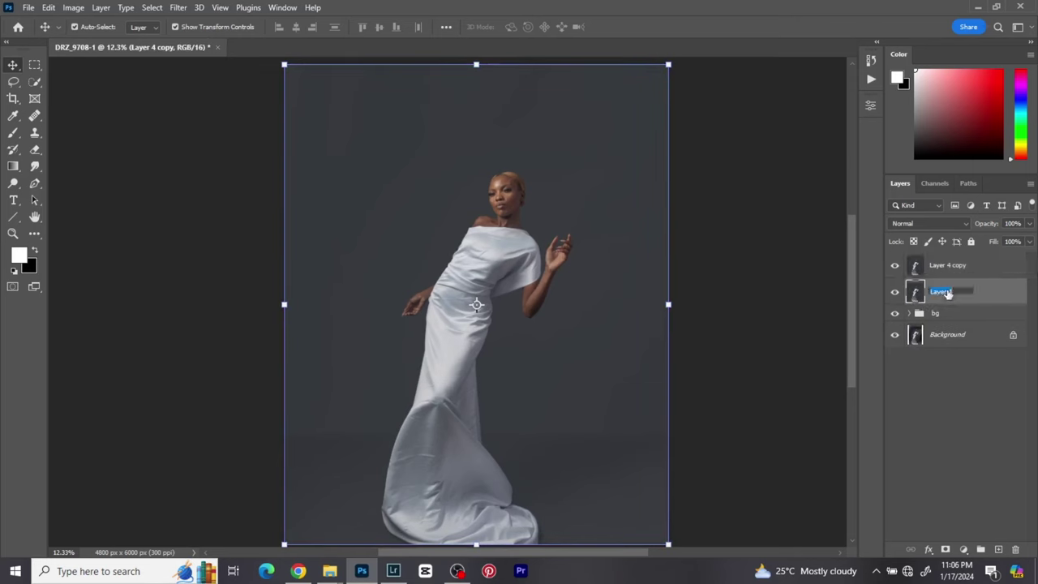
type("lo")
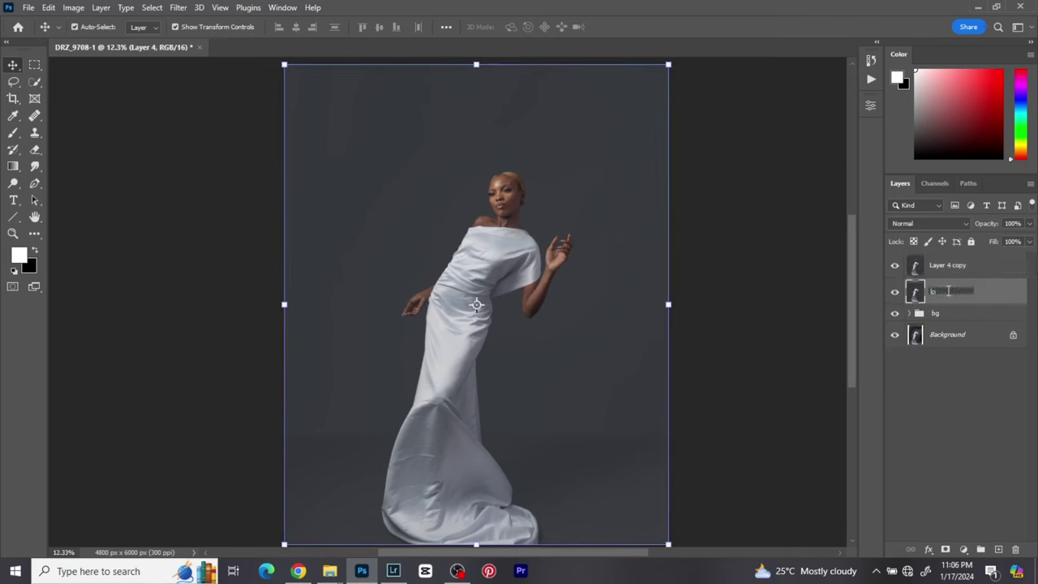
type("w")
key("Return")
double_click(952, 265)
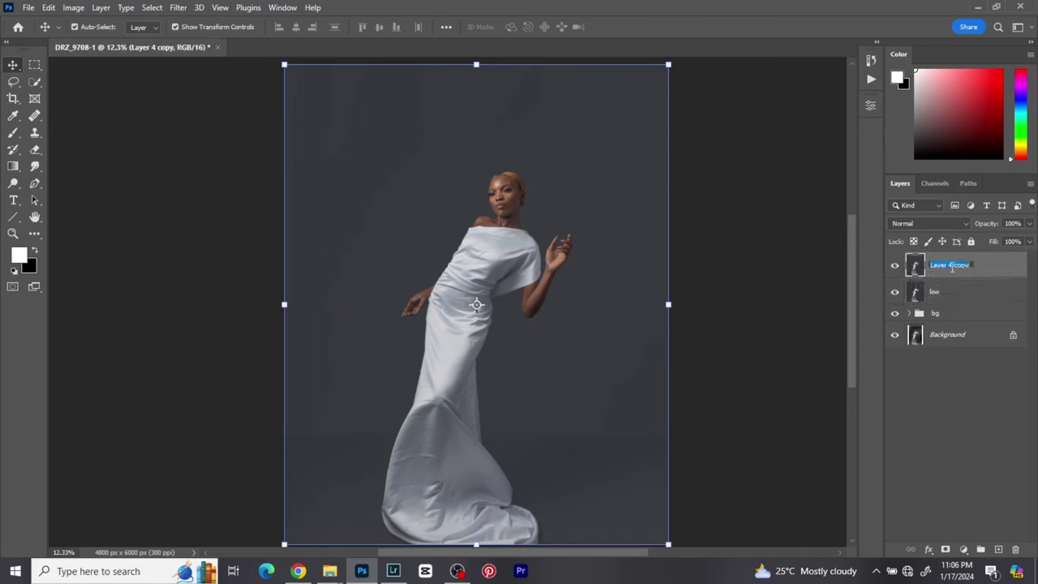
type("high")
key("Return")
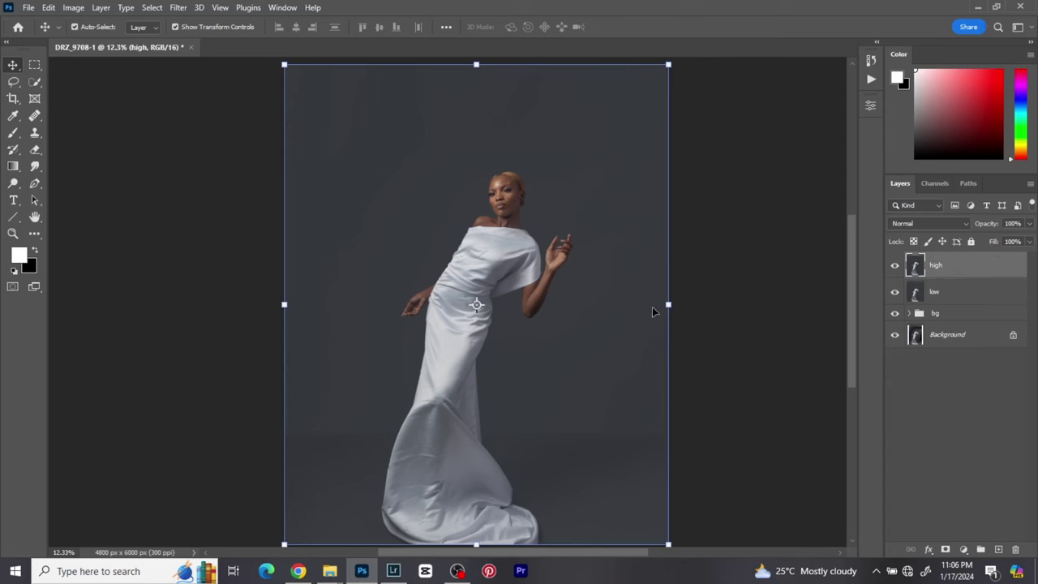
Group the high and low layers into a group named 'fs' and expand it.
left_click(959, 300, "shift")
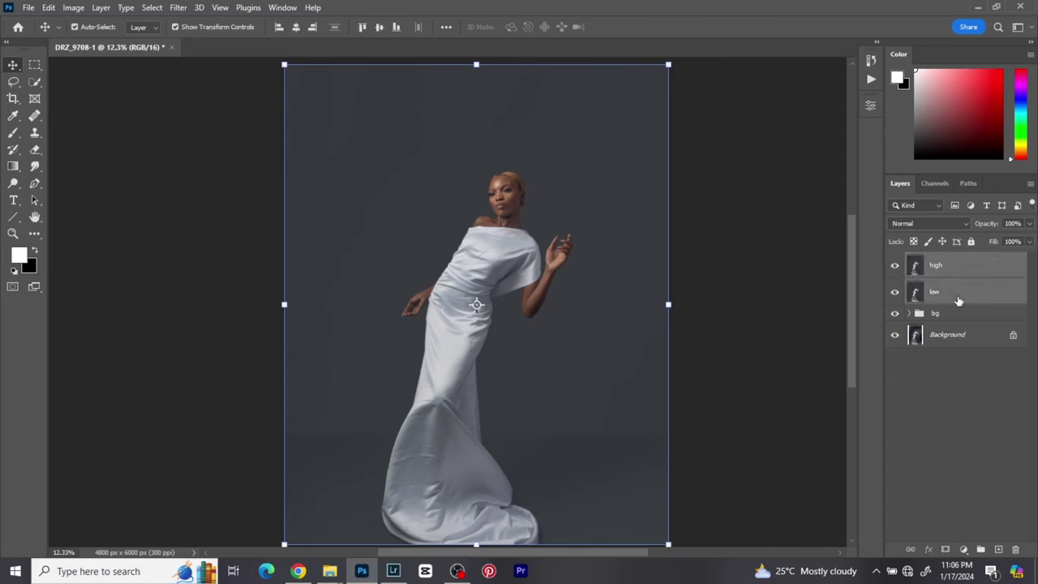
left_click(978, 549)
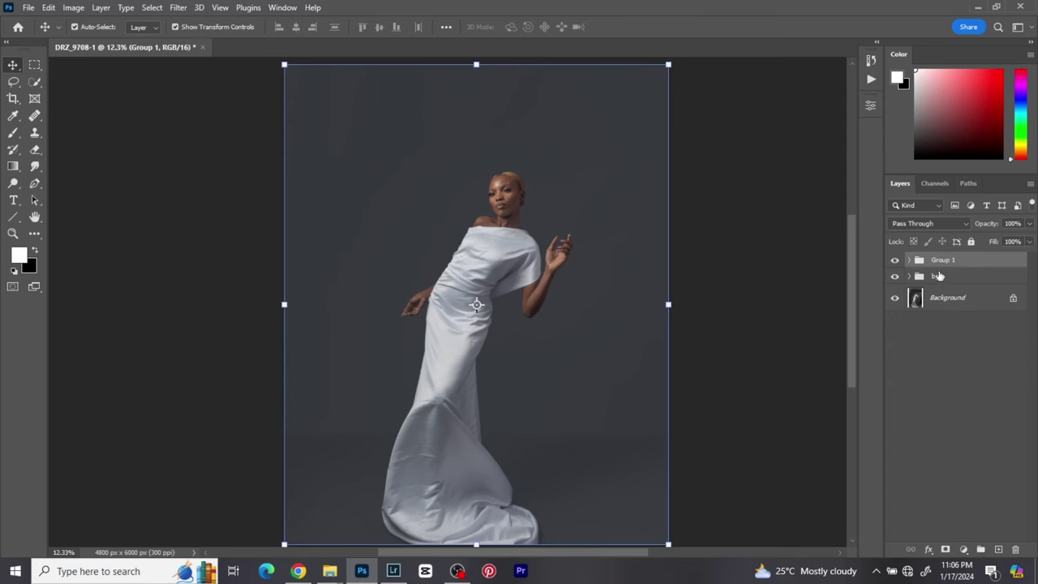
double_click(940, 261)
type("fs")
key("Return")
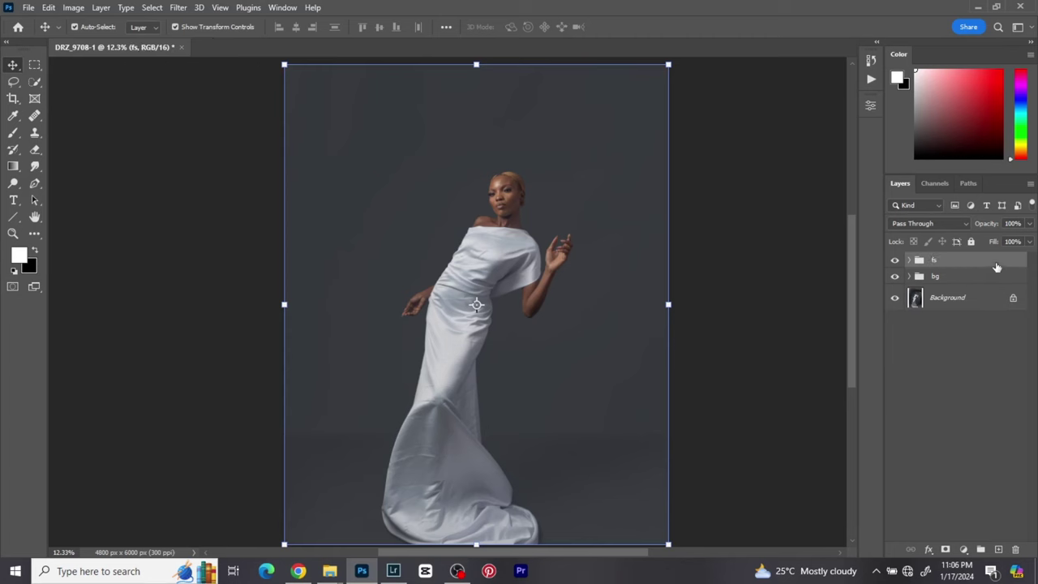
left_click(909, 261)
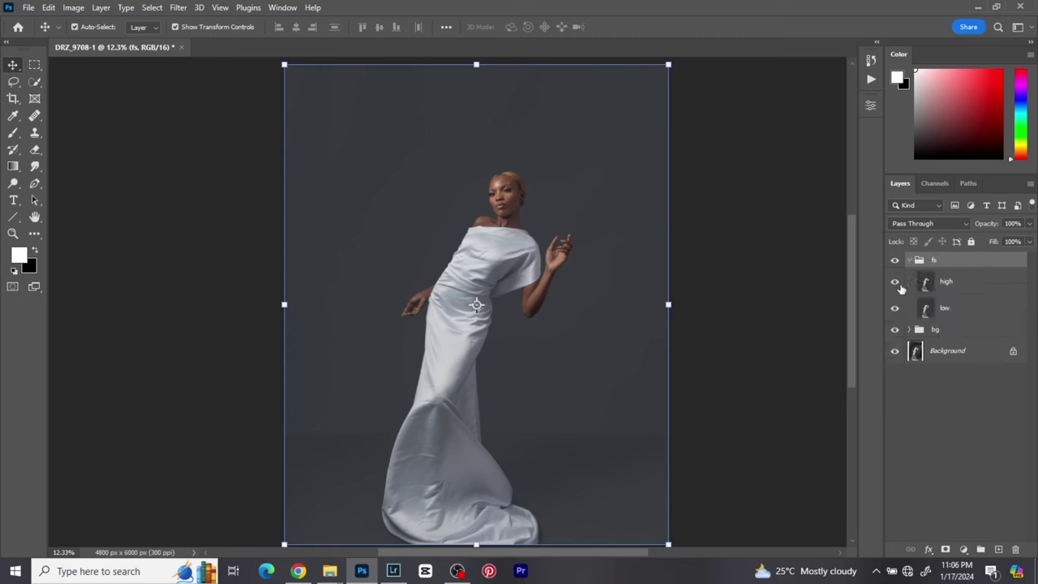
Open Filter > Noise > Median on the low layer and preview a radius of 3.
left_click(956, 308)
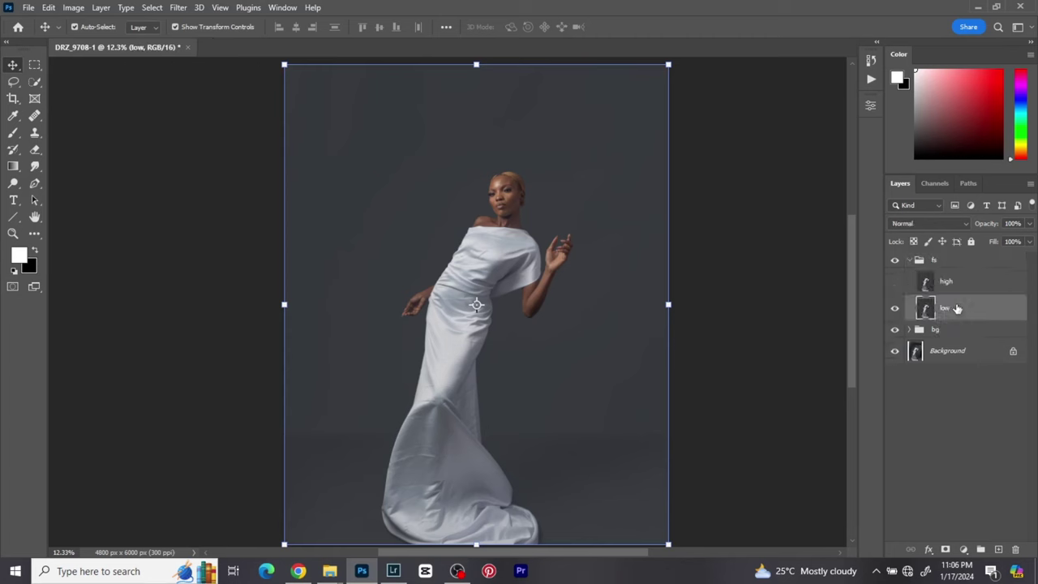
scroll(500, 188, "up", 10)
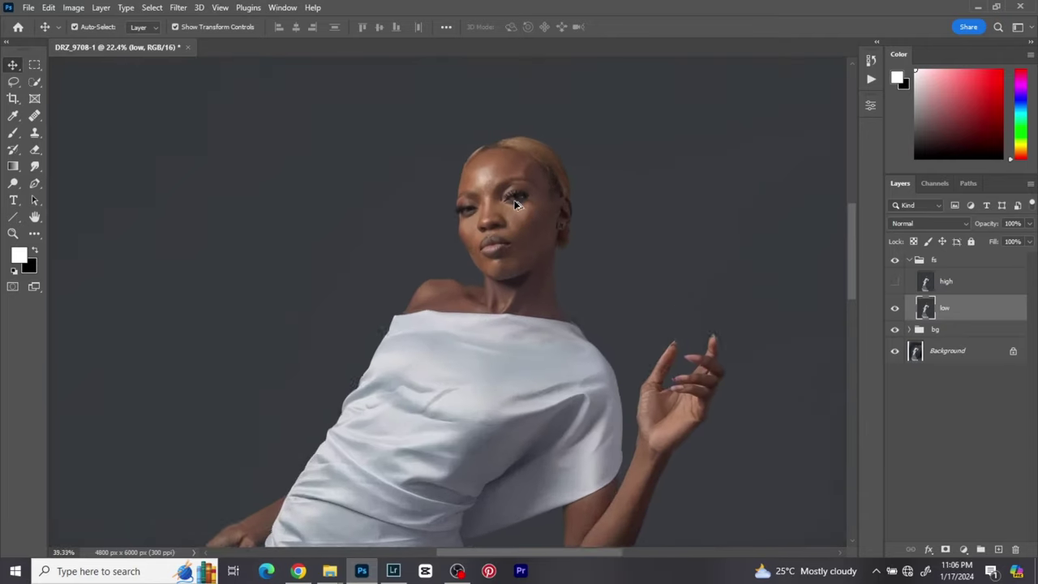
scroll(516, 200, "up", 5)
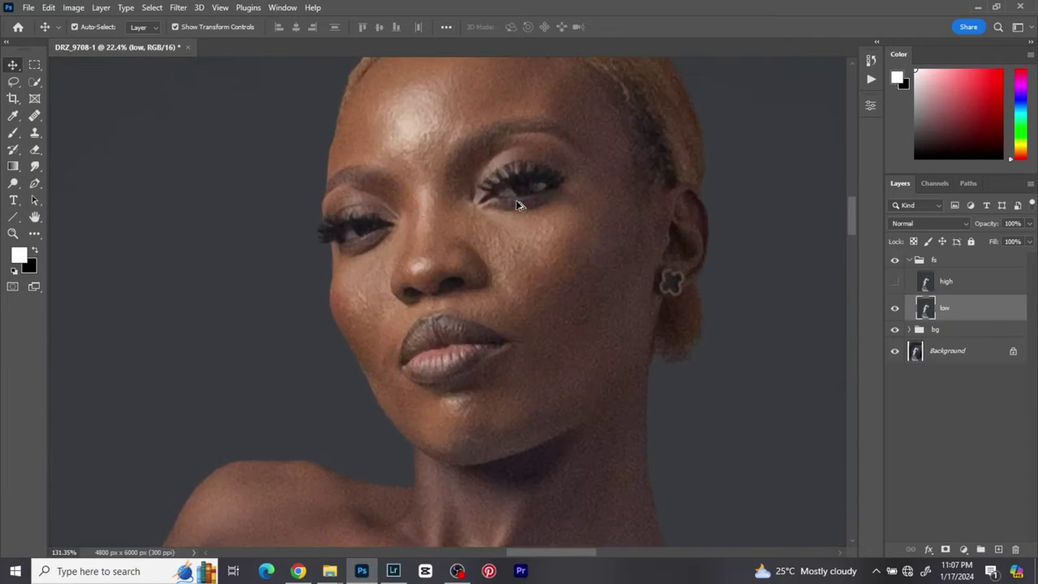
scroll(519, 203, "up", 2)
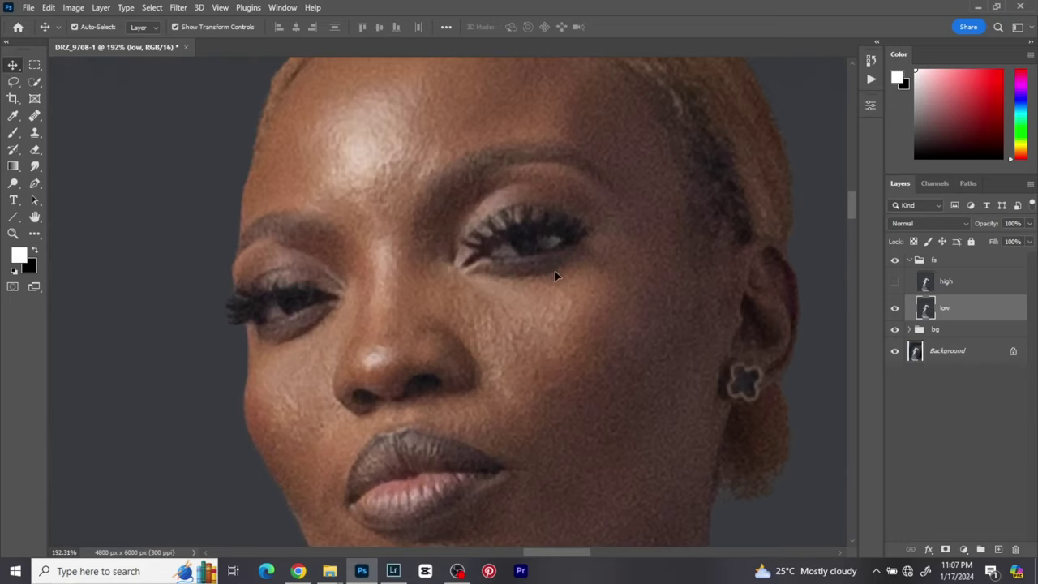
scroll(478, 268, "up", 2)
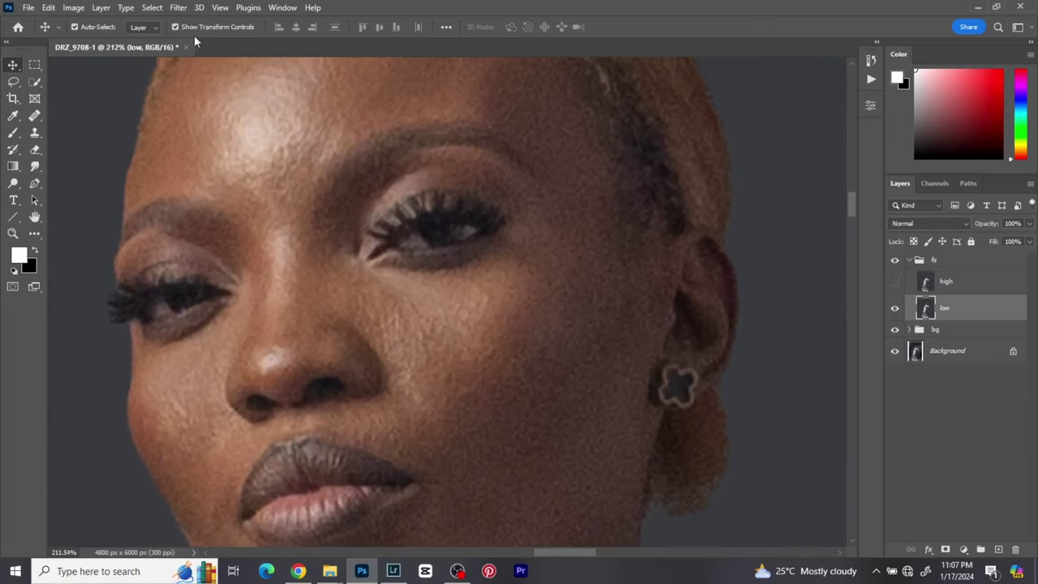
left_click(178, 8)
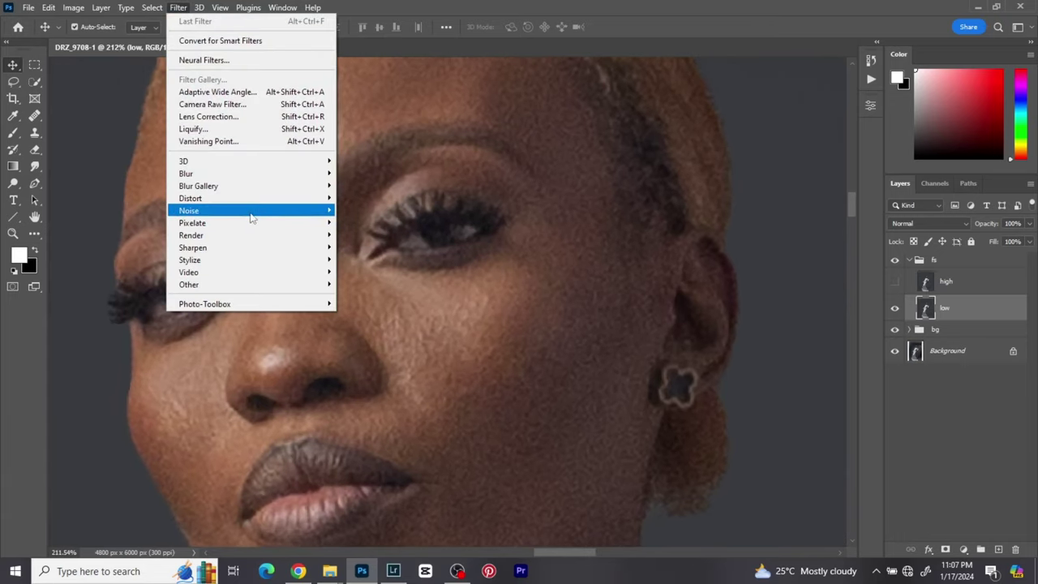
mouse_move(251, 217)
left_click(394, 243)
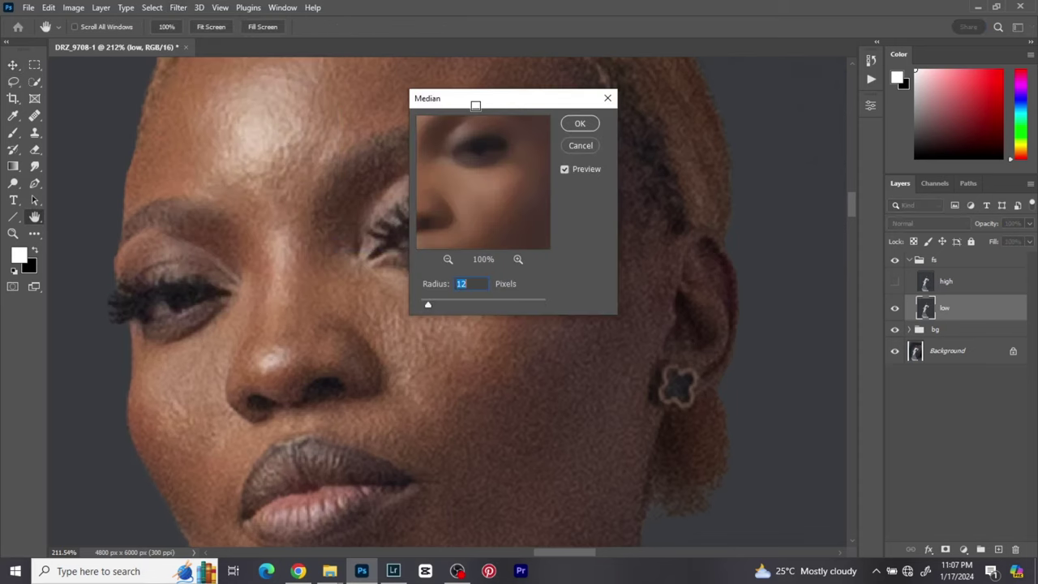
left_click_drag(470, 101, 601, 162)
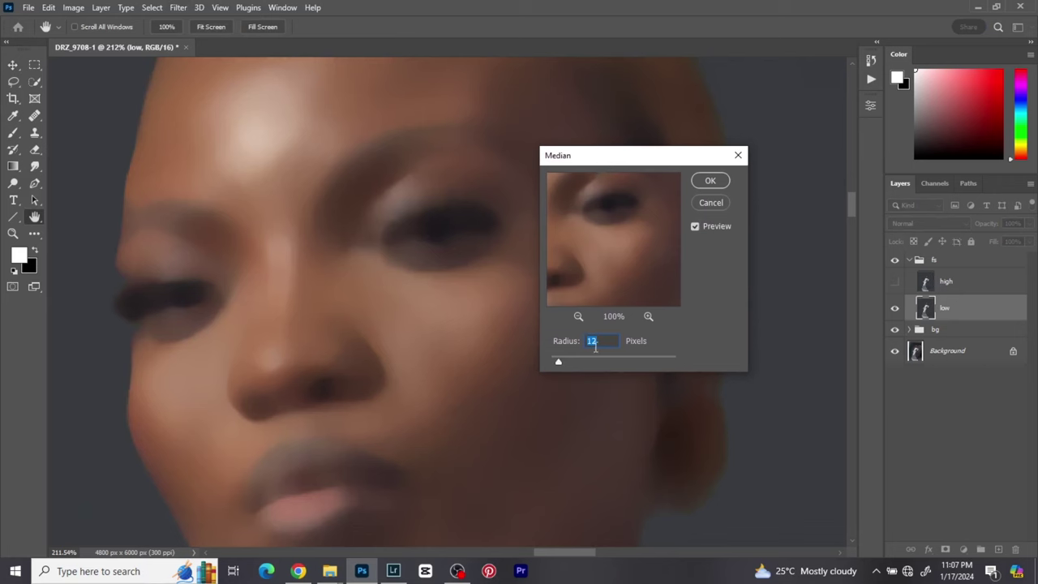
type("3")
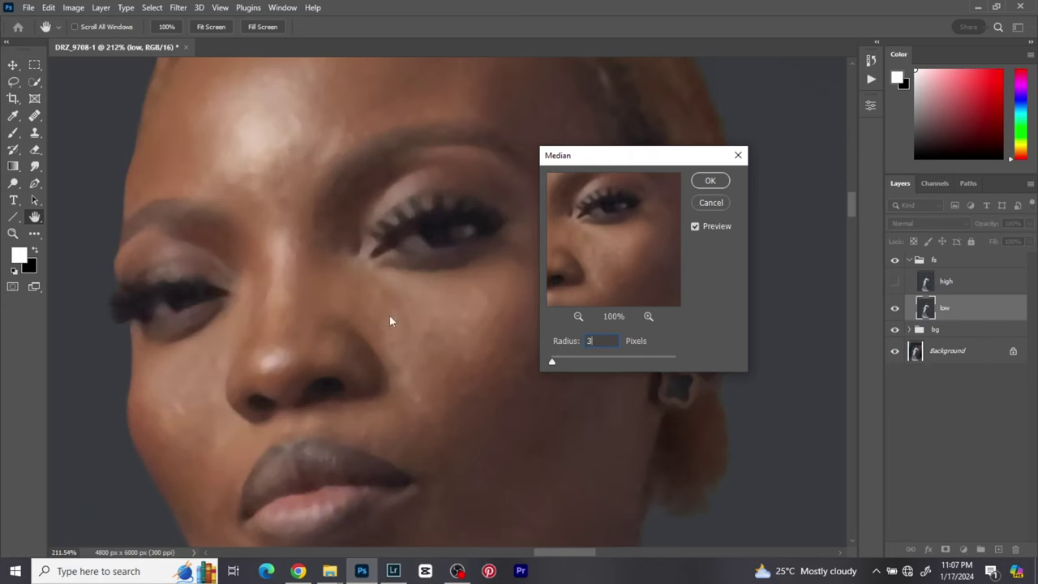
left_click_drag(389, 321, 371, 244)
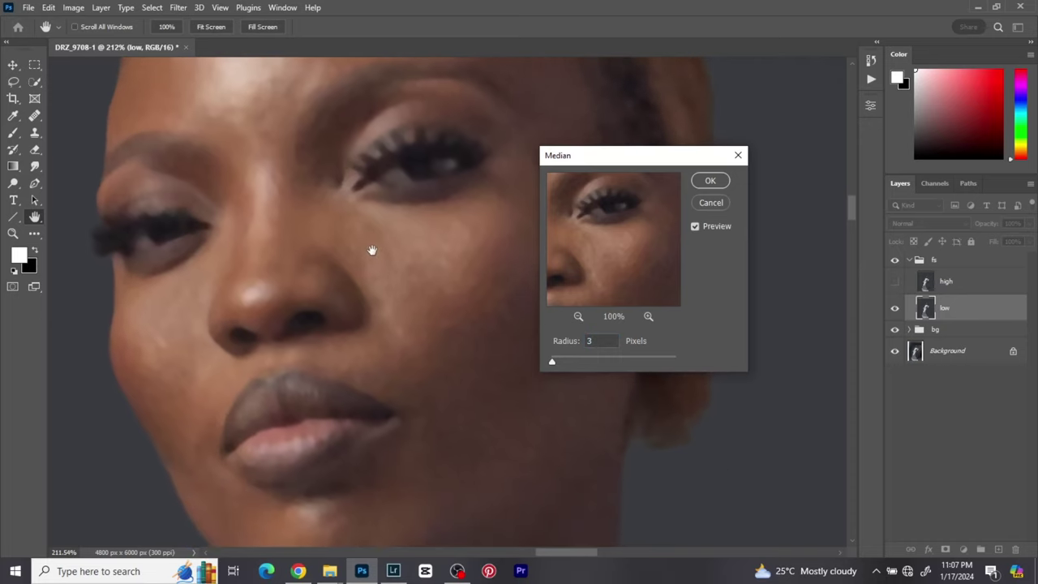
left_click(694, 227)
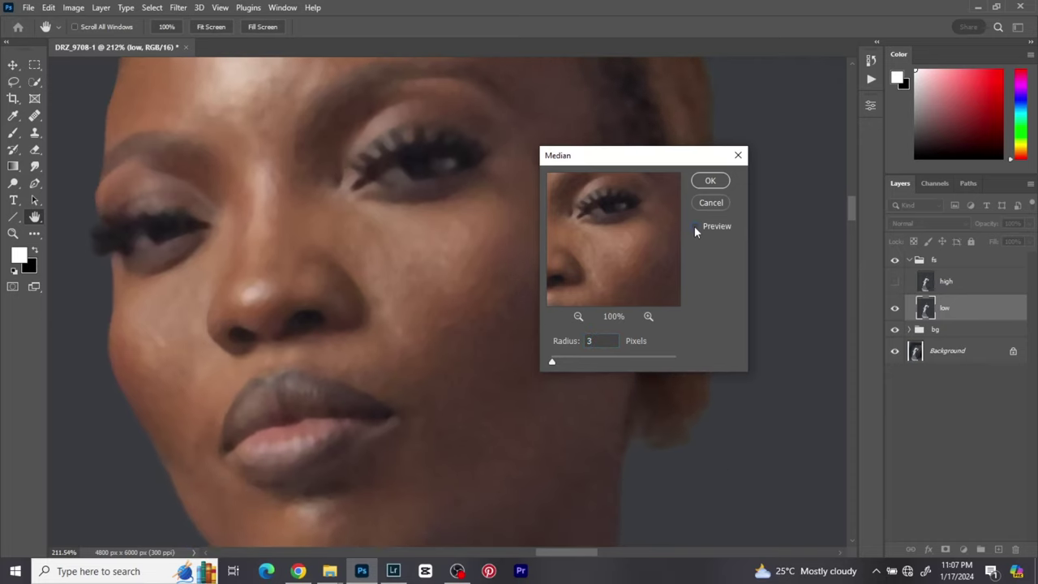
left_click(694, 226)
Raise the Median radius to 4 pixels, compare with preview, and apply it.
left_click_drag(281, 157, 303, 283)
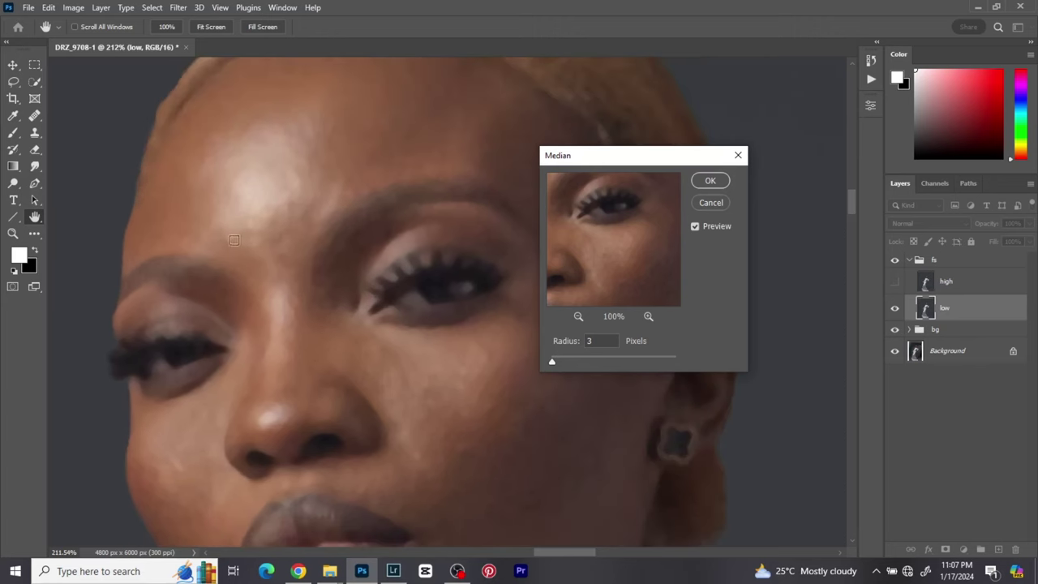
double_click(598, 343)
type("4")
left_click(694, 230)
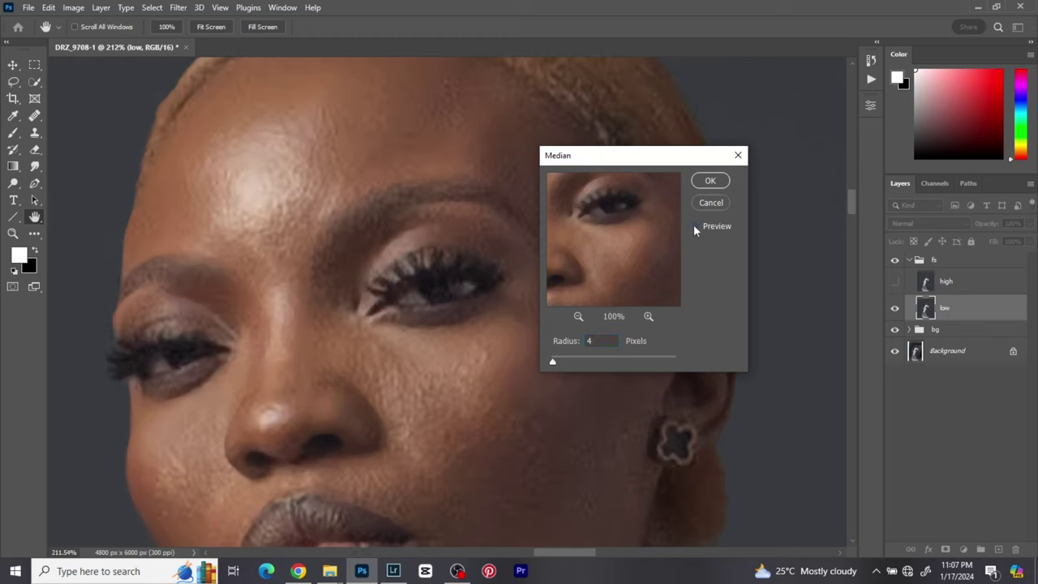
left_click(695, 228)
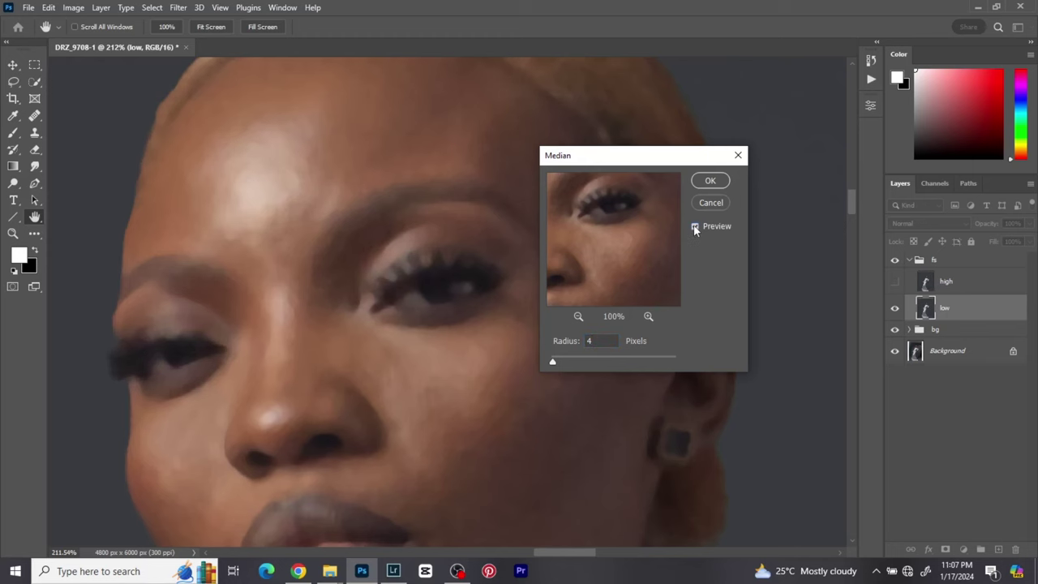
left_click(710, 181)
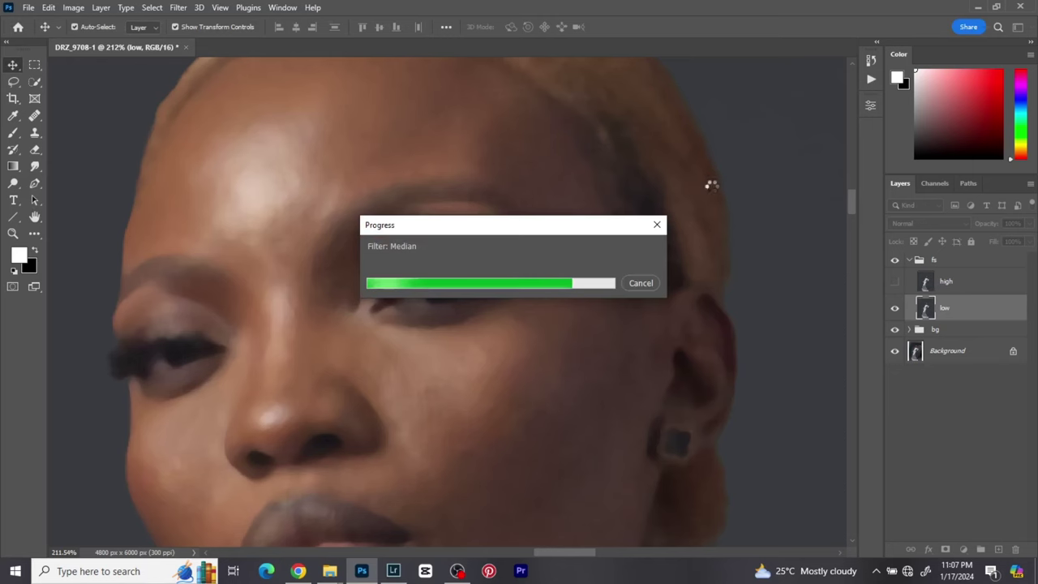
scroll(709, 191, "down", 5)
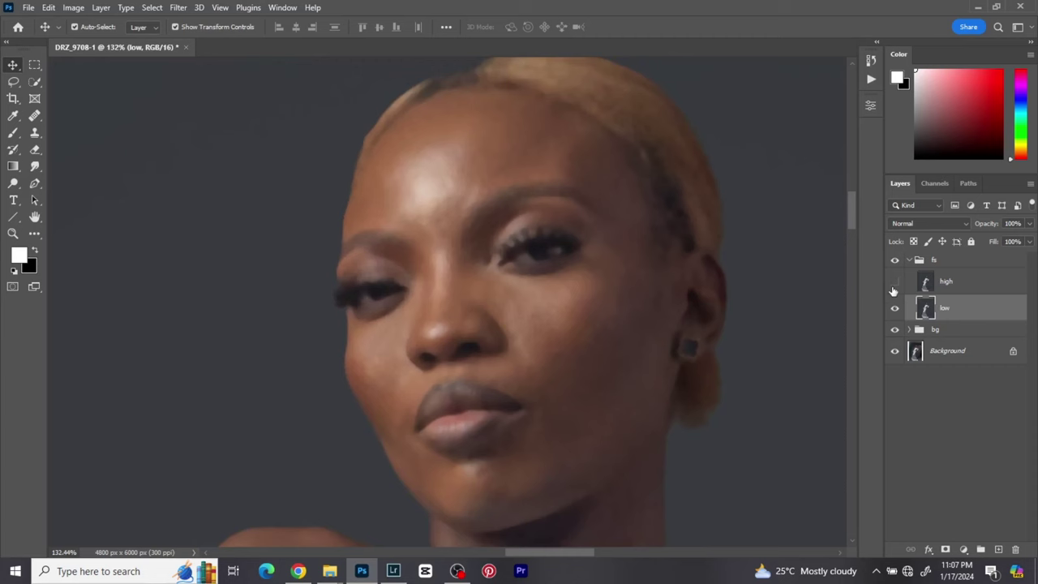
Show and select high, then Apply Image from the low layer with Subtract blending, Scale 2, Offset 128.
left_click(894, 281)
left_click(983, 286)
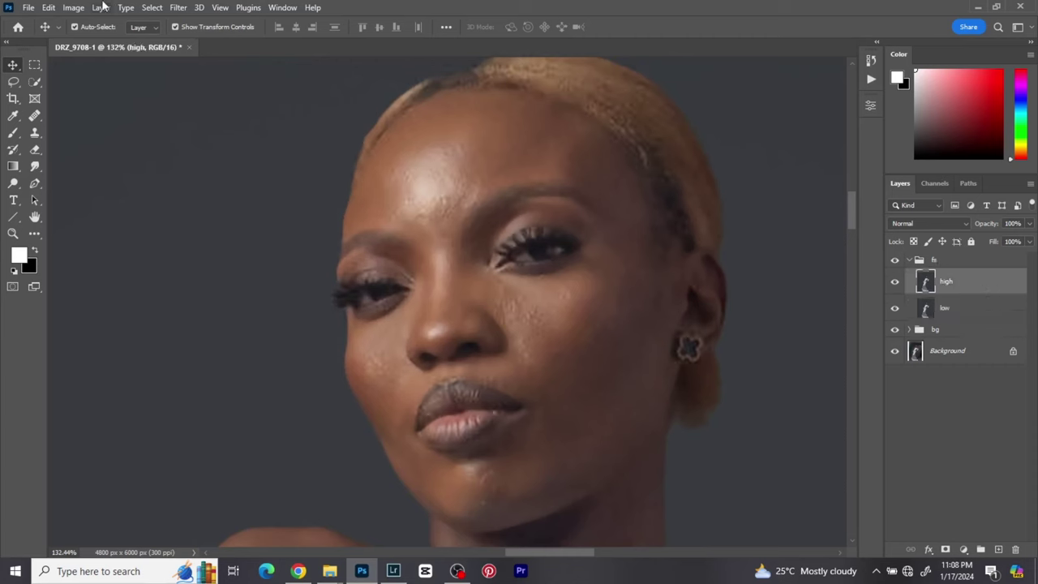
left_click(84, 11)
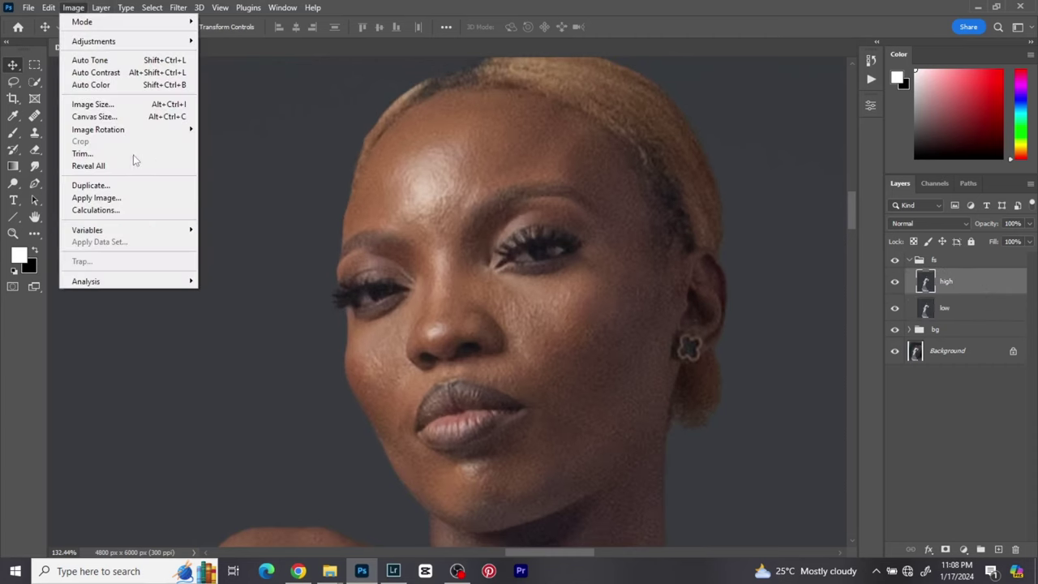
left_click(124, 199)
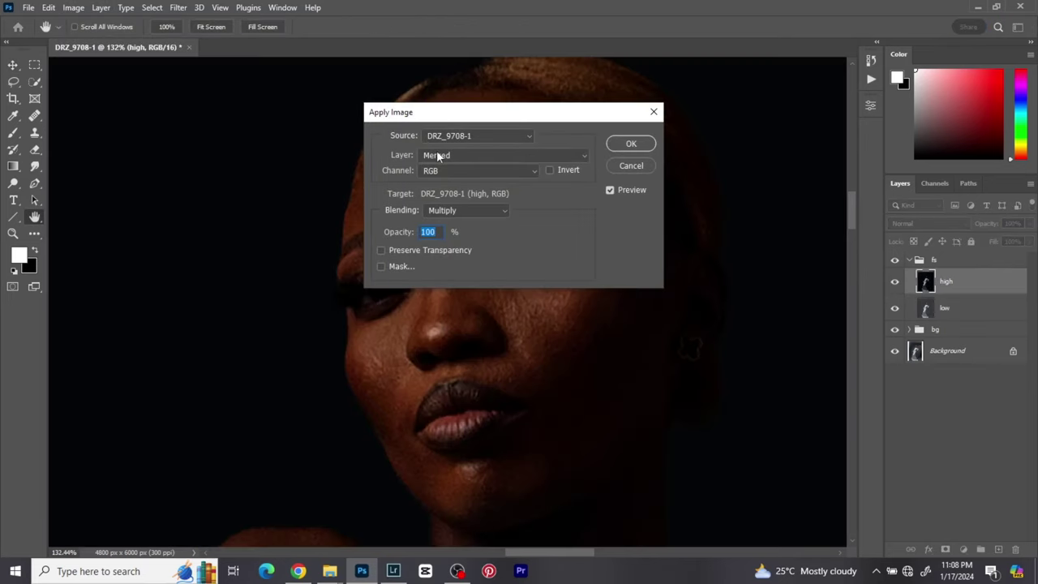
left_click(437, 155)
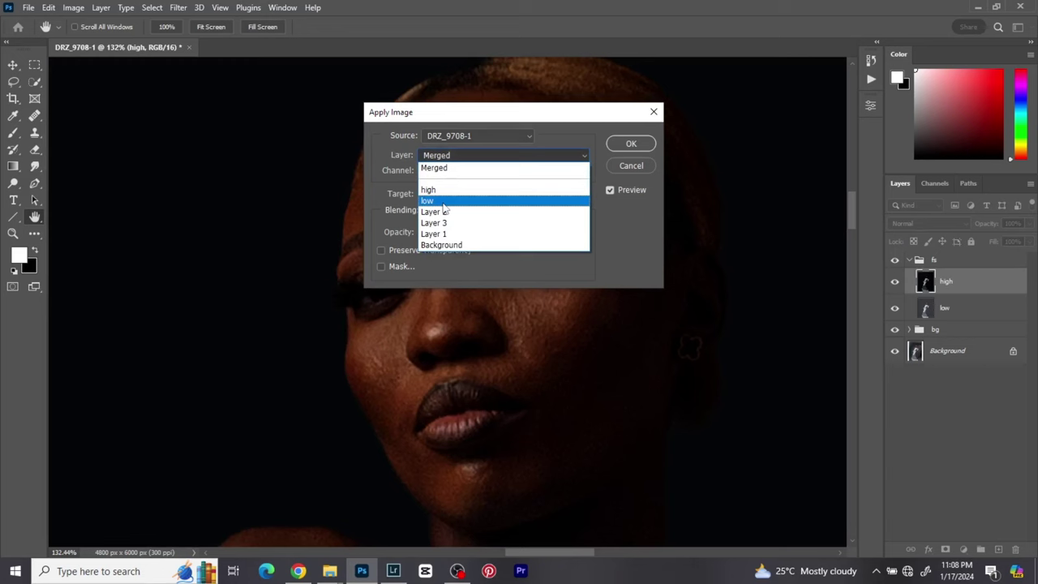
left_click(442, 201)
left_click(443, 215)
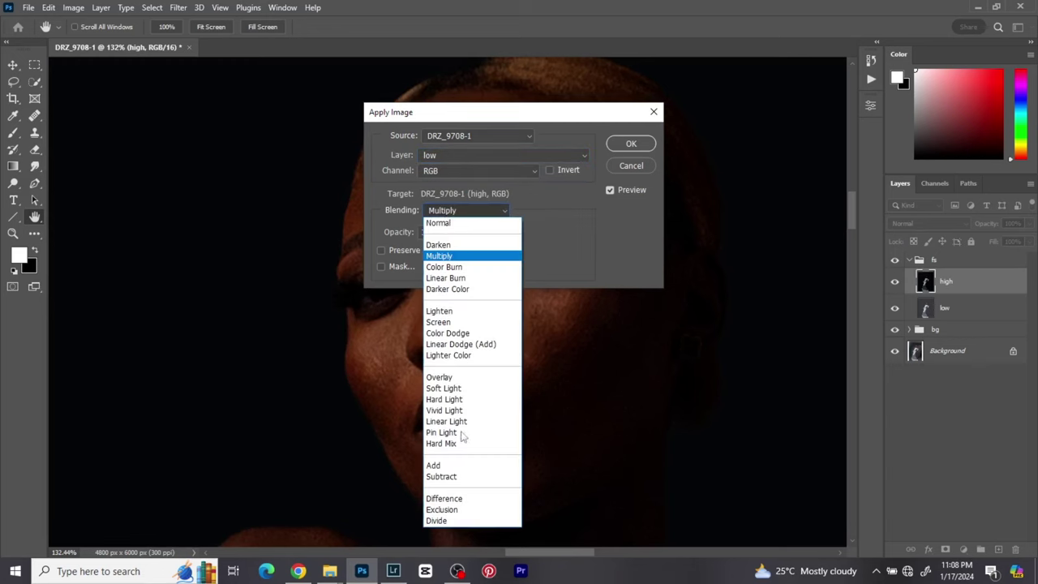
left_click(447, 476)
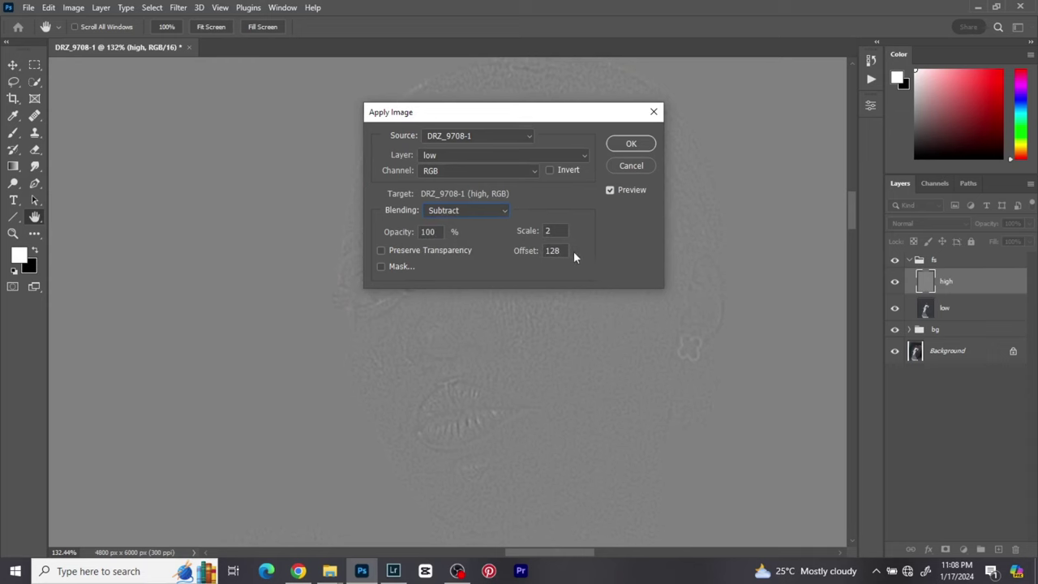
left_click(631, 144)
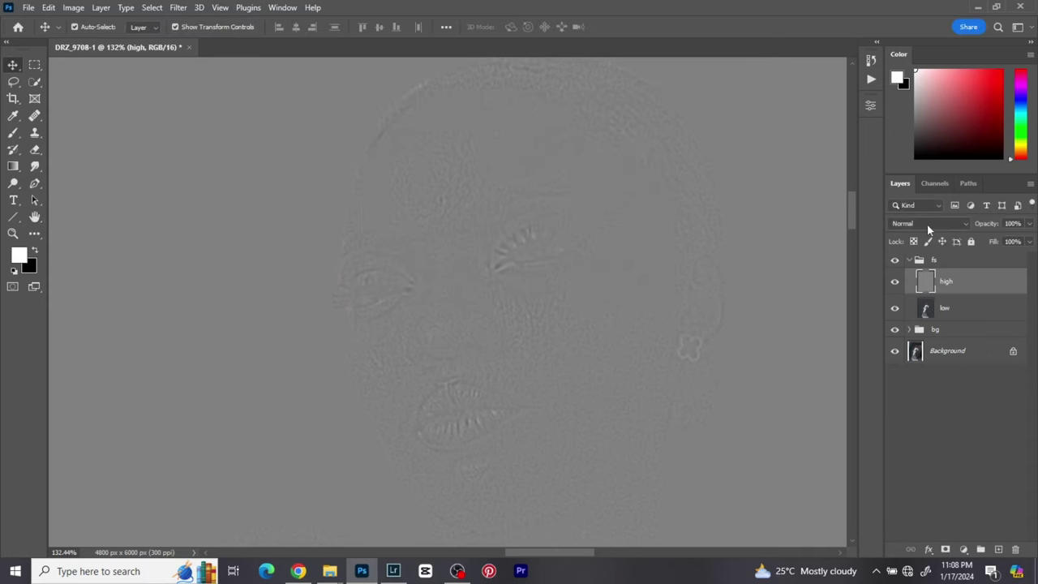
Set the high layer to Linear Light, compare by toggling the fs group, then select low.
left_click(926, 224)
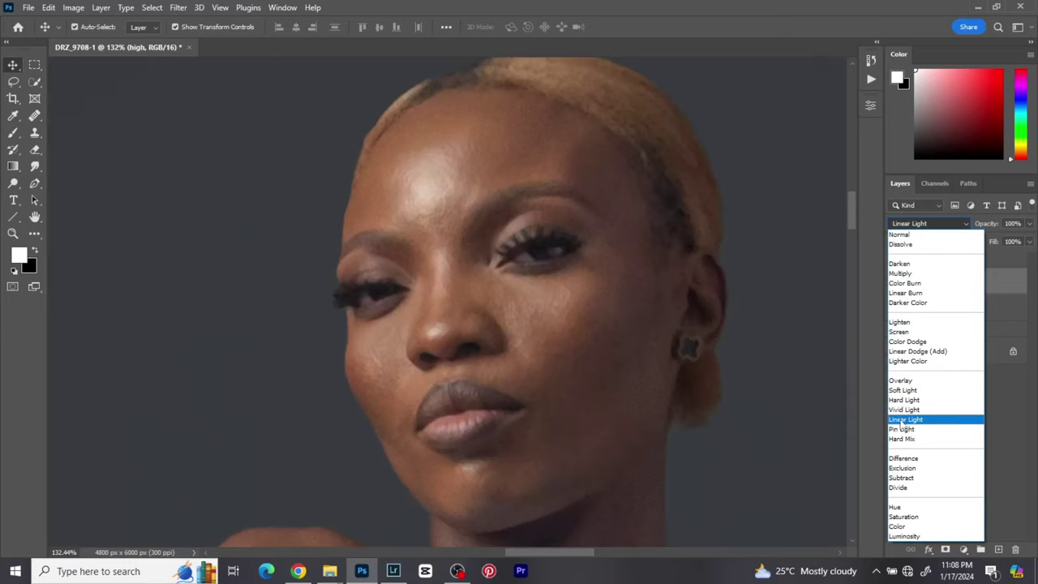
left_click(902, 420)
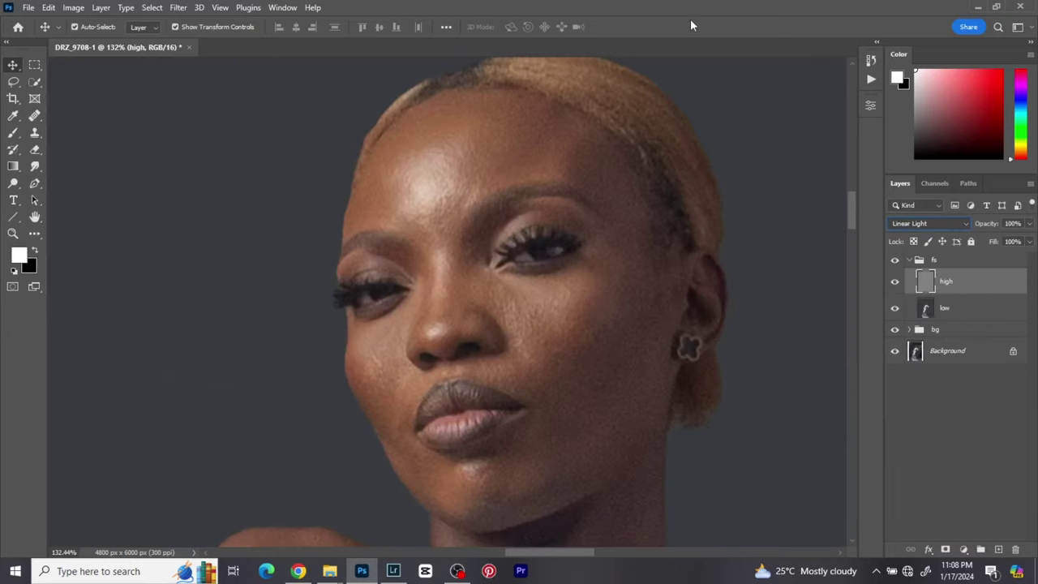
left_click(910, 260)
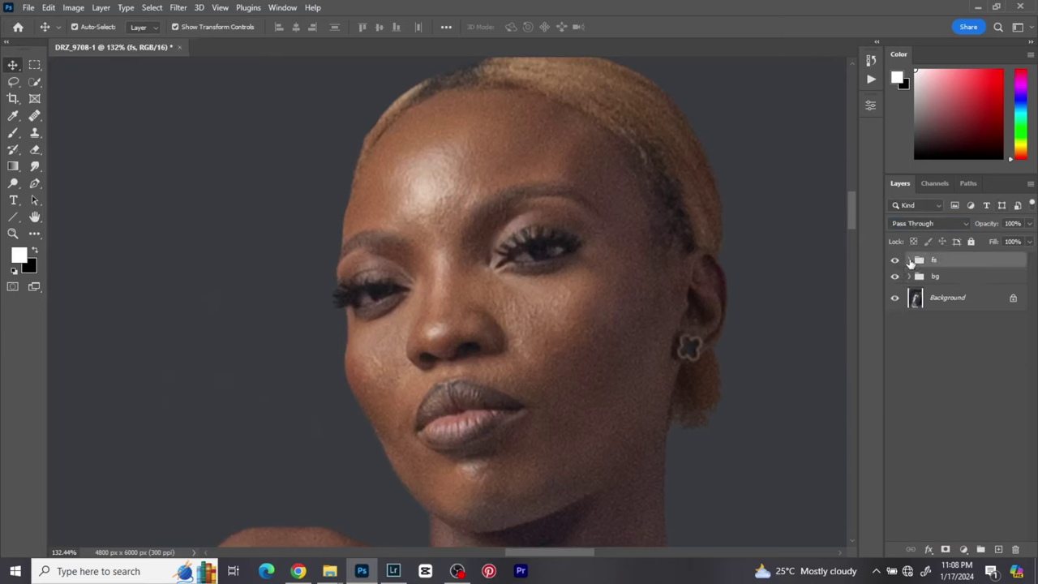
left_click(895, 260)
left_click(910, 260)
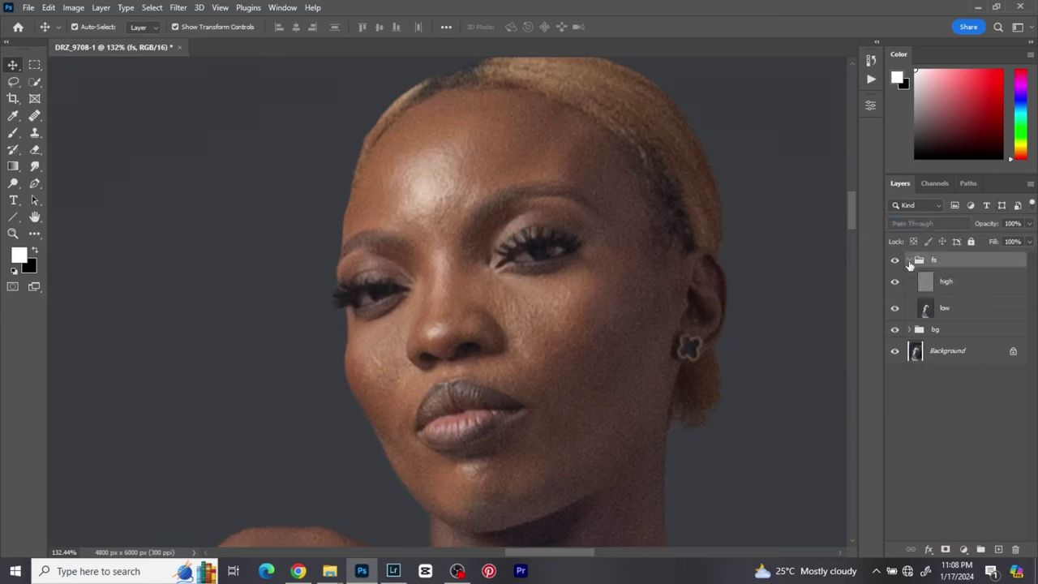
key("ctrl+z")
left_click(955, 316)
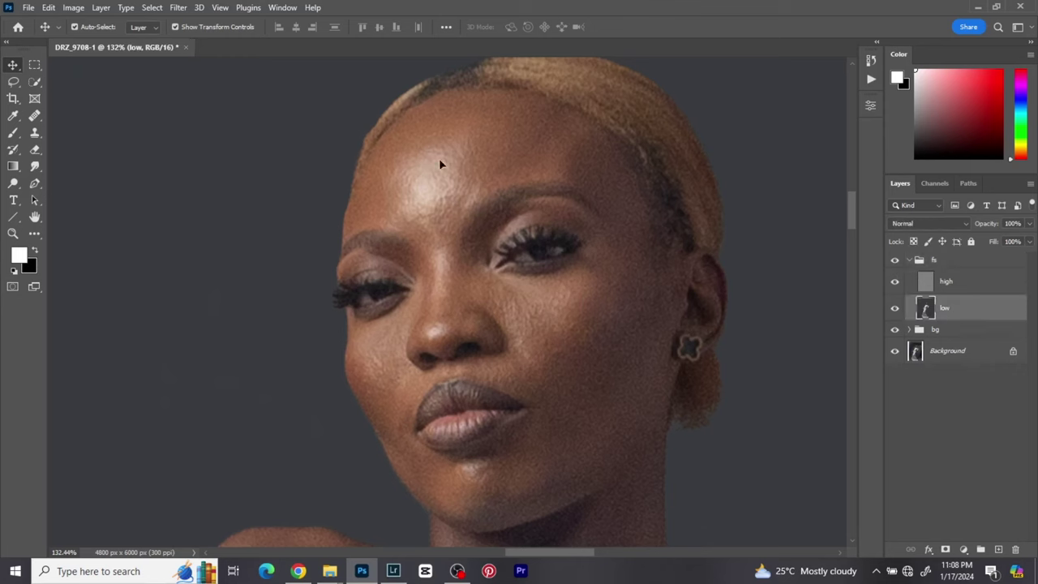
Switch to the Mixer Brush Tool and zoom in on the forehead and brows.
left_click(12, 135)
right_click(12, 135)
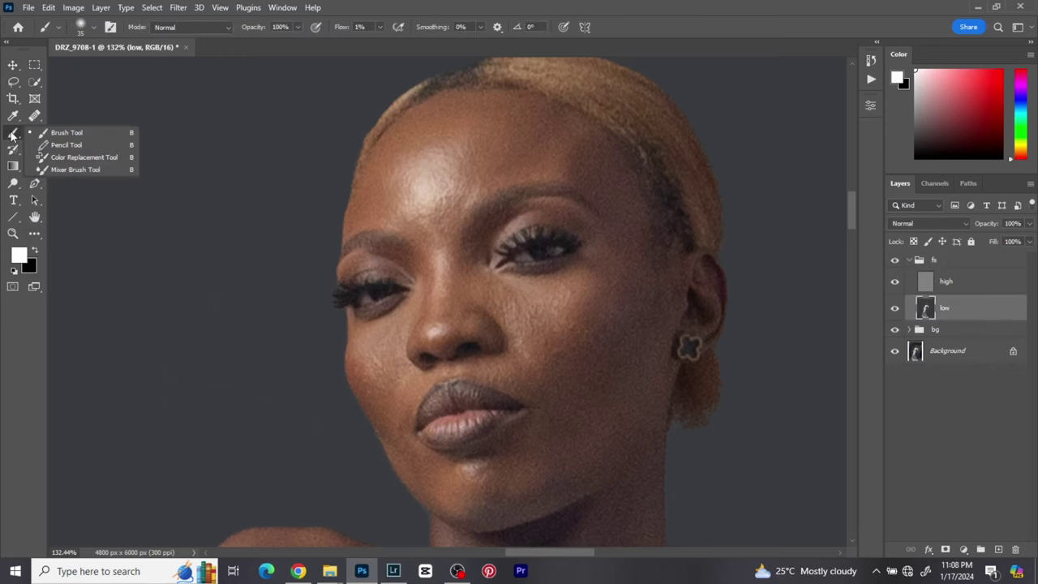
left_click(51, 168)
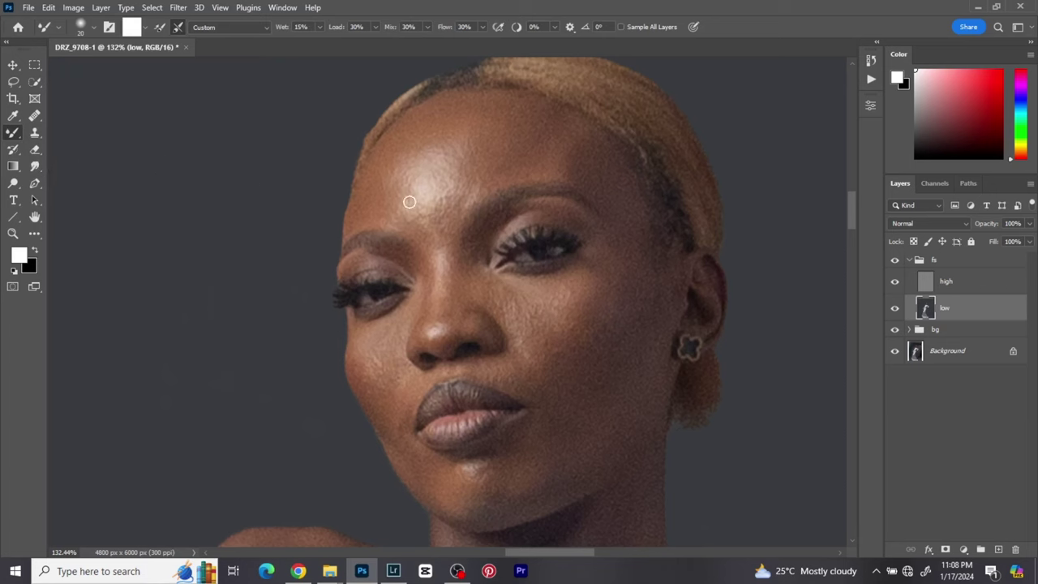
scroll(411, 200, "down", 1)
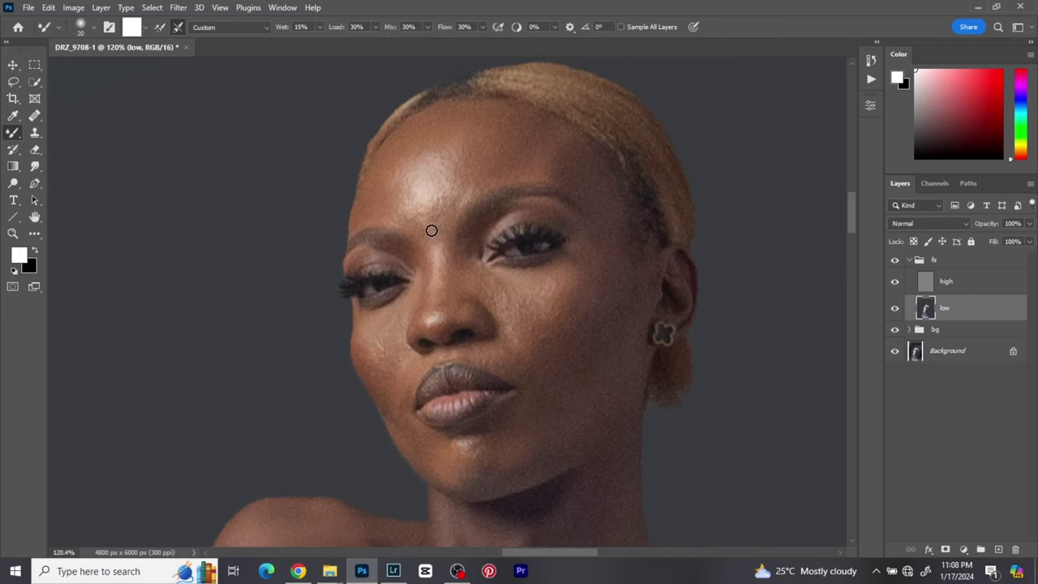
scroll(432, 230, "up", 2)
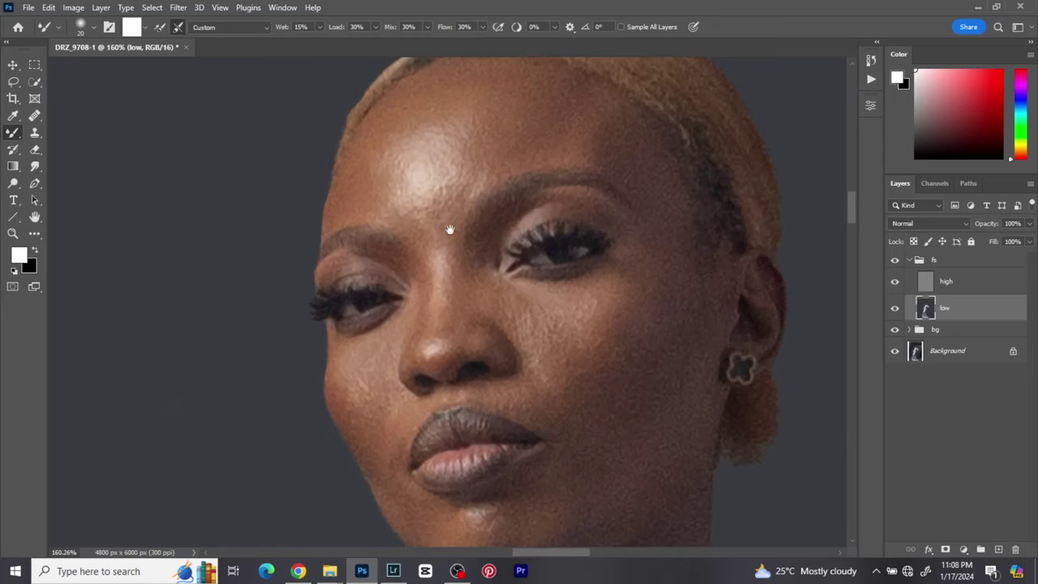
left_click_drag(449, 229, 444, 259)
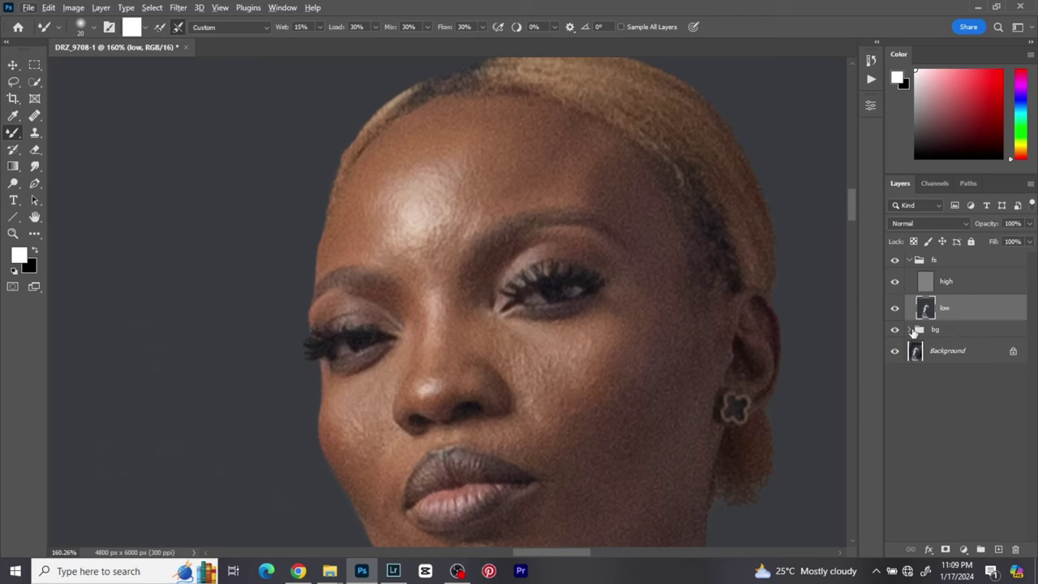
Expand the bg group in the Layers panel to show its layers.
left_click(911, 330)
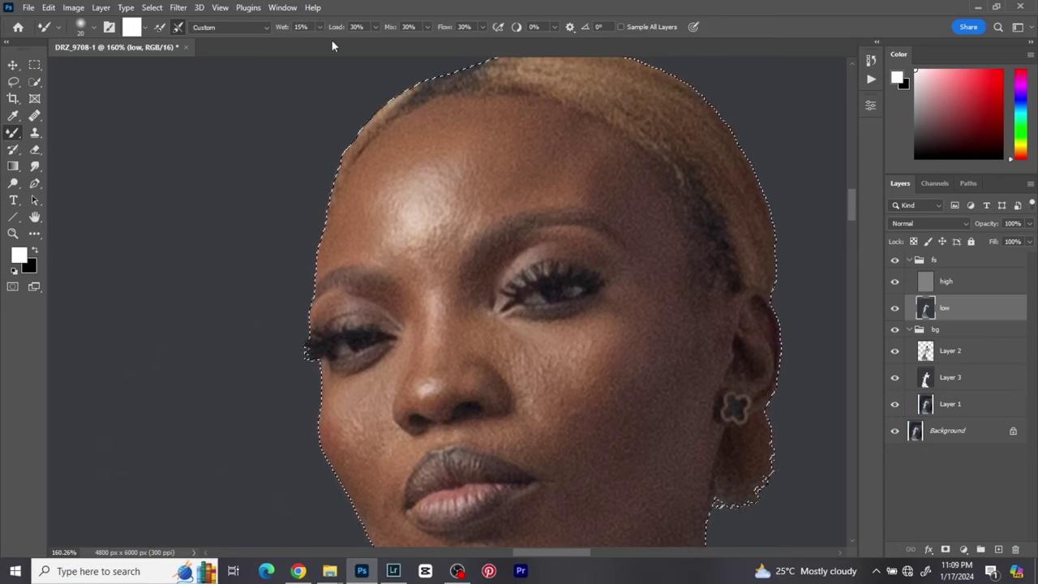
Set the mixer brush's paint-load option to Clean Brush.
left_click(146, 29)
left_click(162, 51)
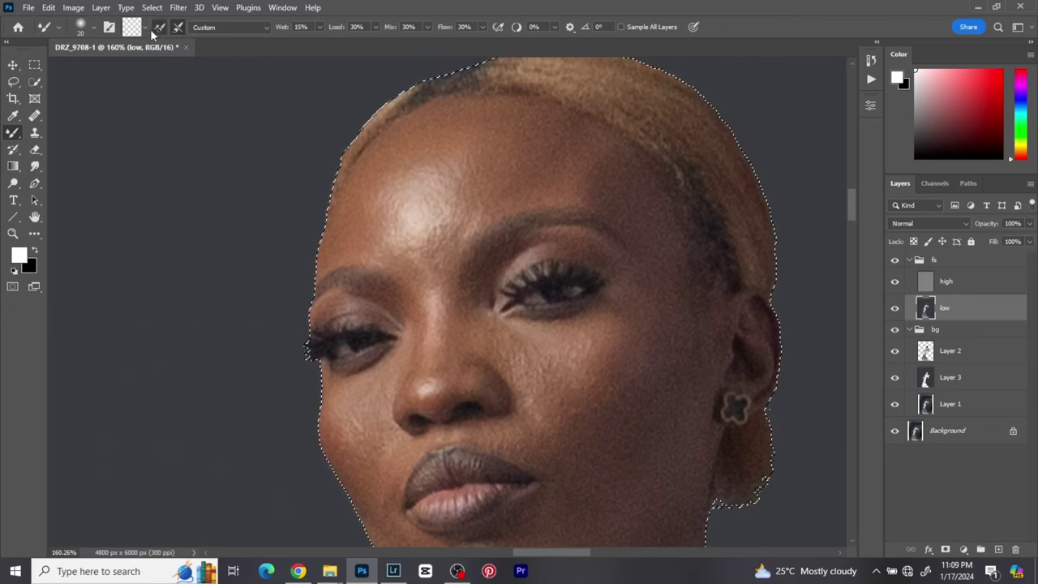
left_click(146, 27)
left_click(156, 55)
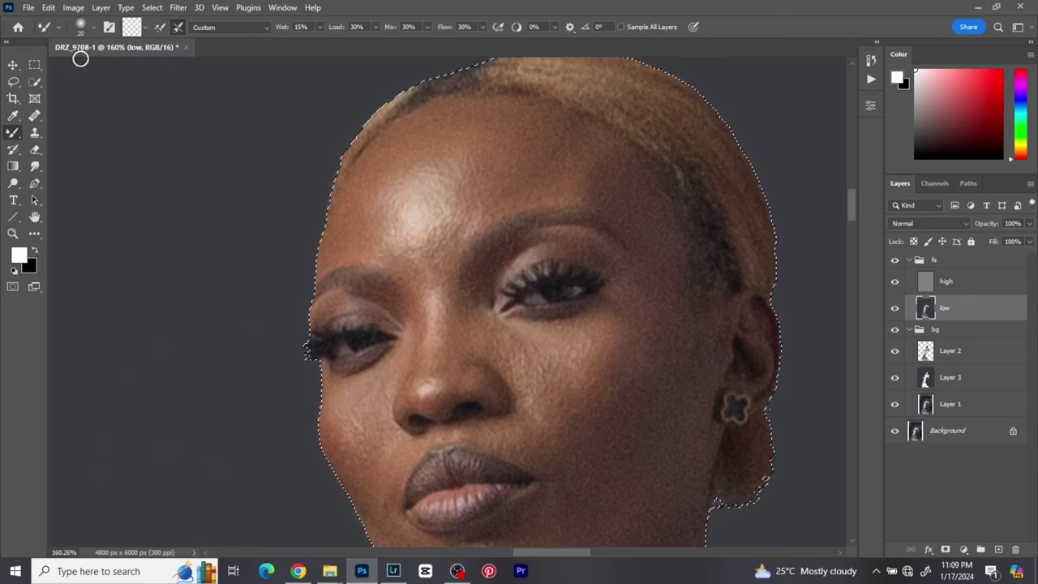
Check the brush size and hardness in the Brush Preset picker.
left_click(93, 28)
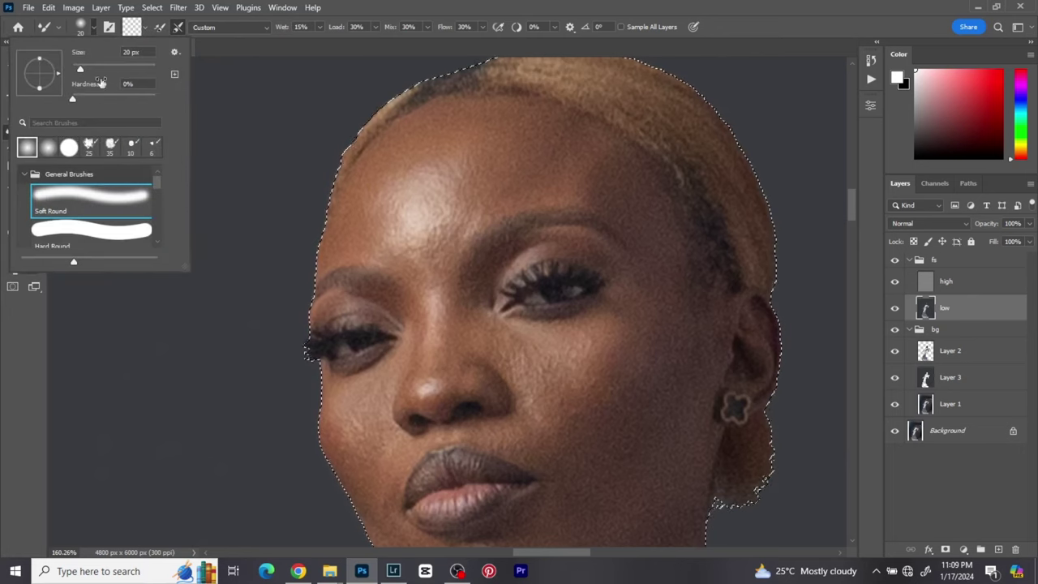
left_click(92, 29)
left_click(92, 28)
left_click(92, 28)
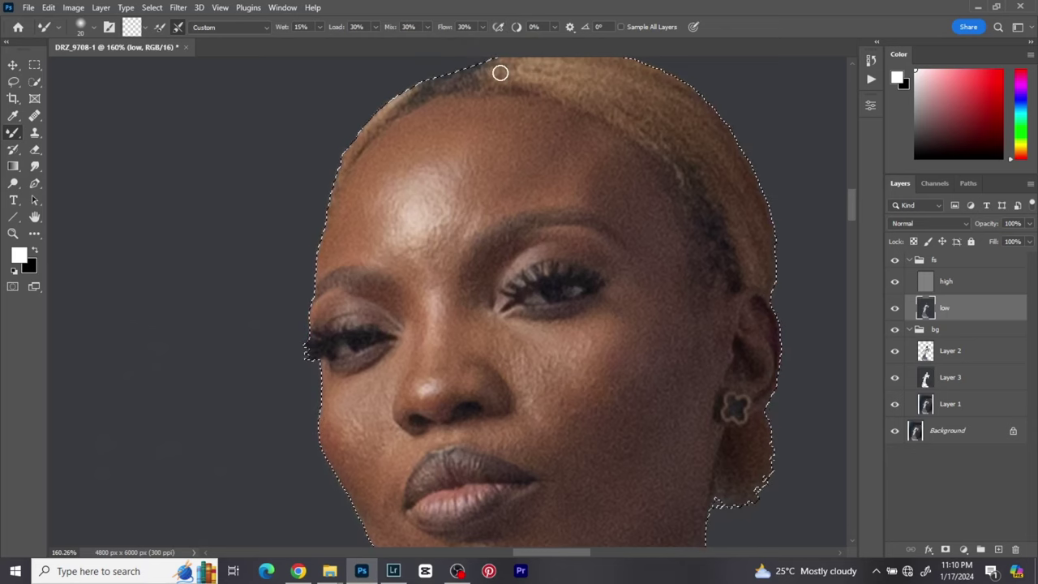
Set the brush to 40 px and revert History to Load Selection, discarding the Mixer Brush strokes.
key("bracketright")
key("bracketright")
key("bracketright")
key("bracketright")
key("bracketright")
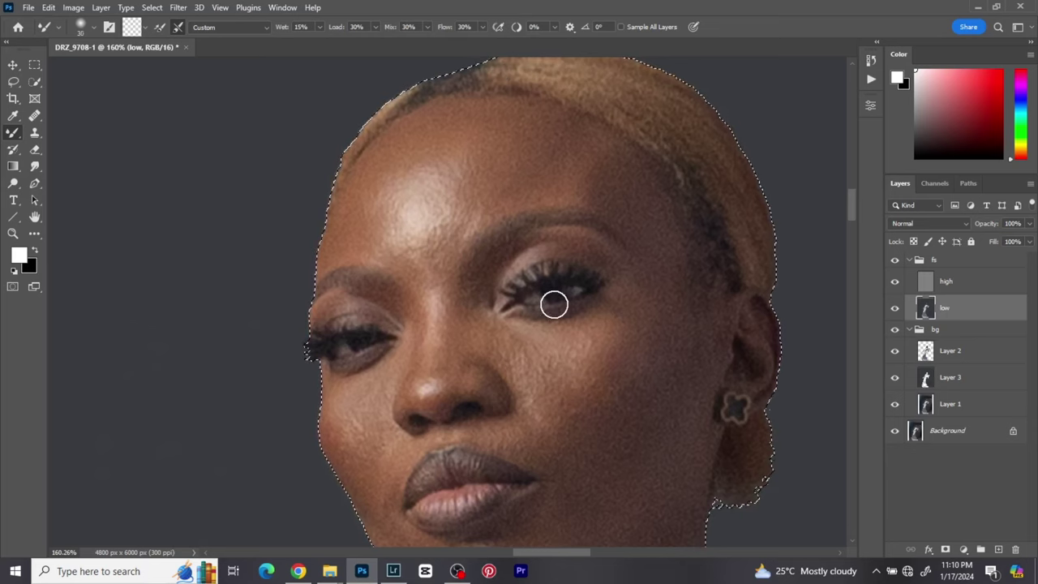
key("bracketleft")
key("bracketleft")
key("bracketright")
key("bracketright")
key("bracketright")
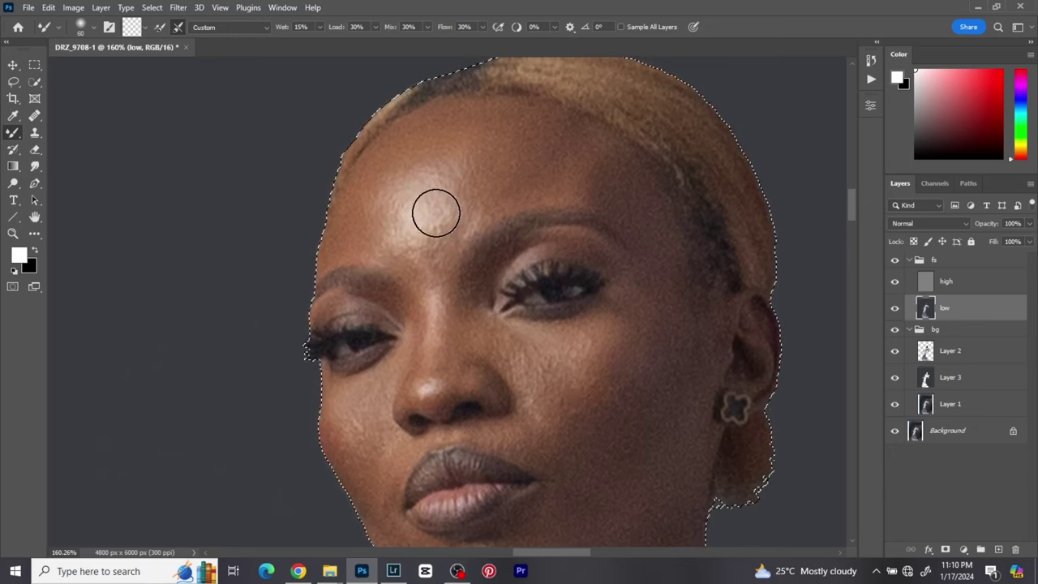
left_click(870, 59)
left_click(763, 306)
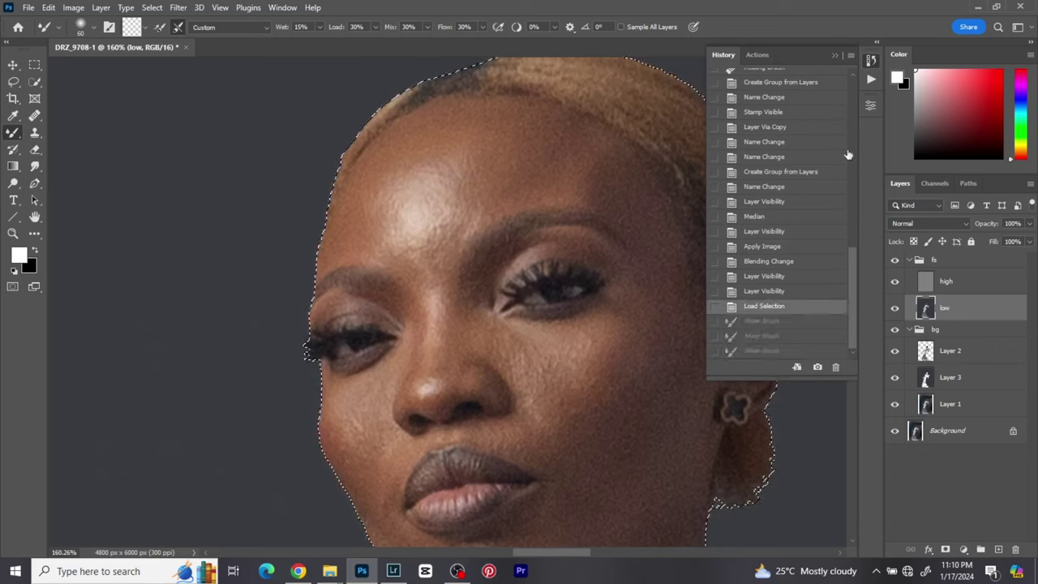
left_click(869, 61)
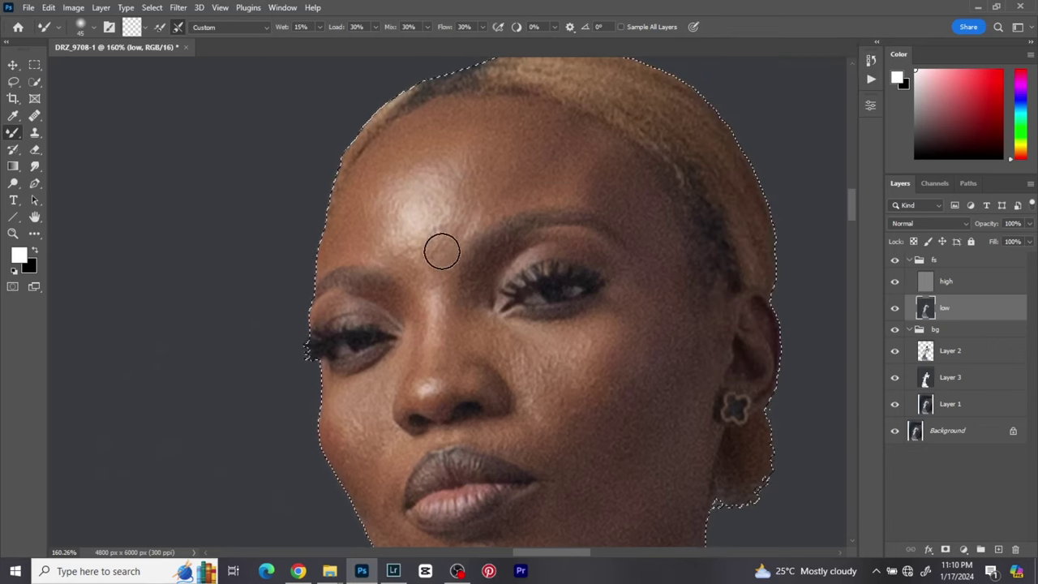
Resize the brush between 20 and 60 px for the brow and forehead.
key("bracketright")
key("bracketright")
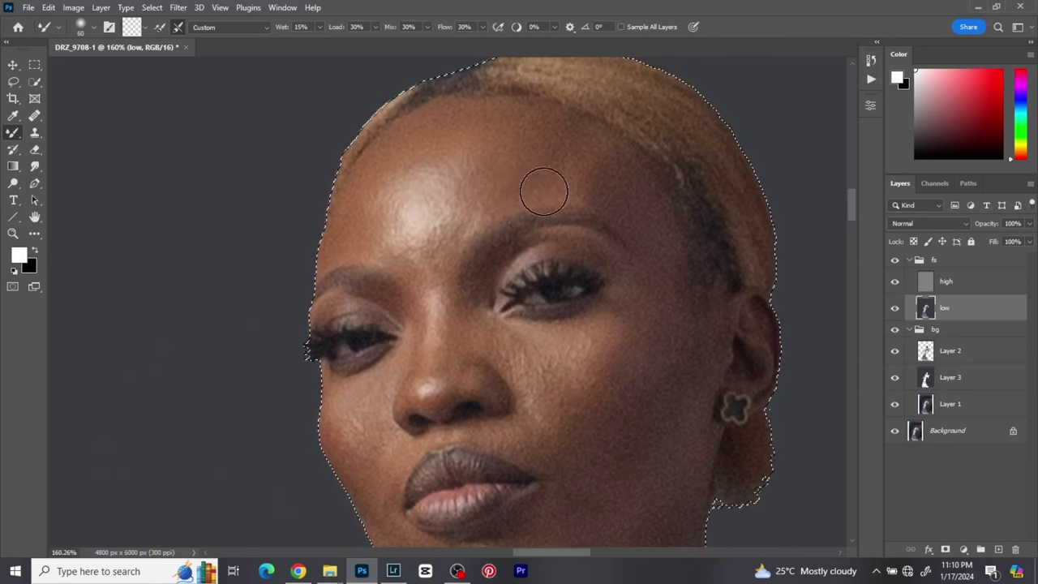
key("bracketleft")
key("bracketleft")
key("bracketleft")
key("bracketleft")
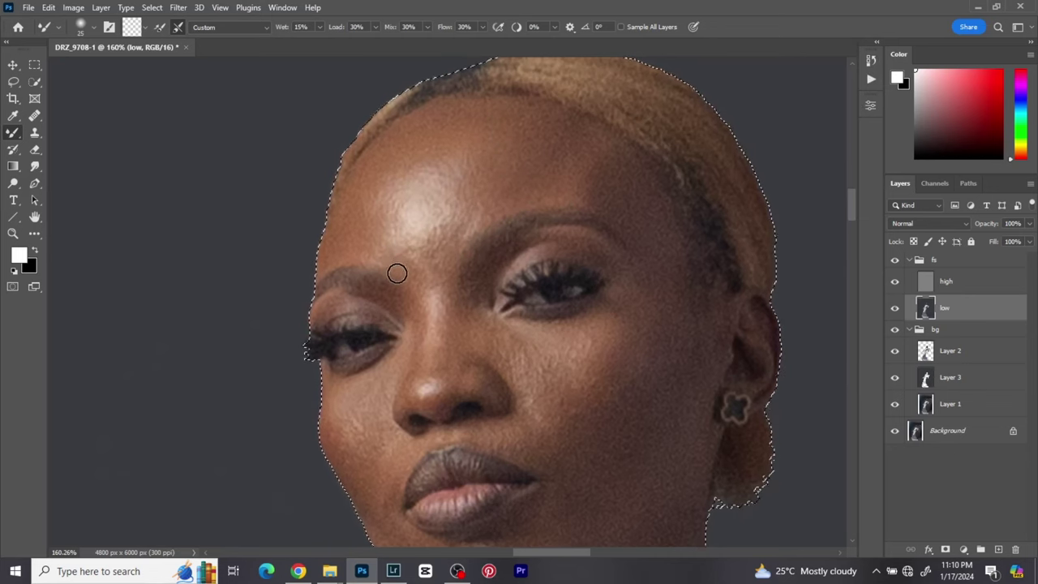
key("bracketleft")
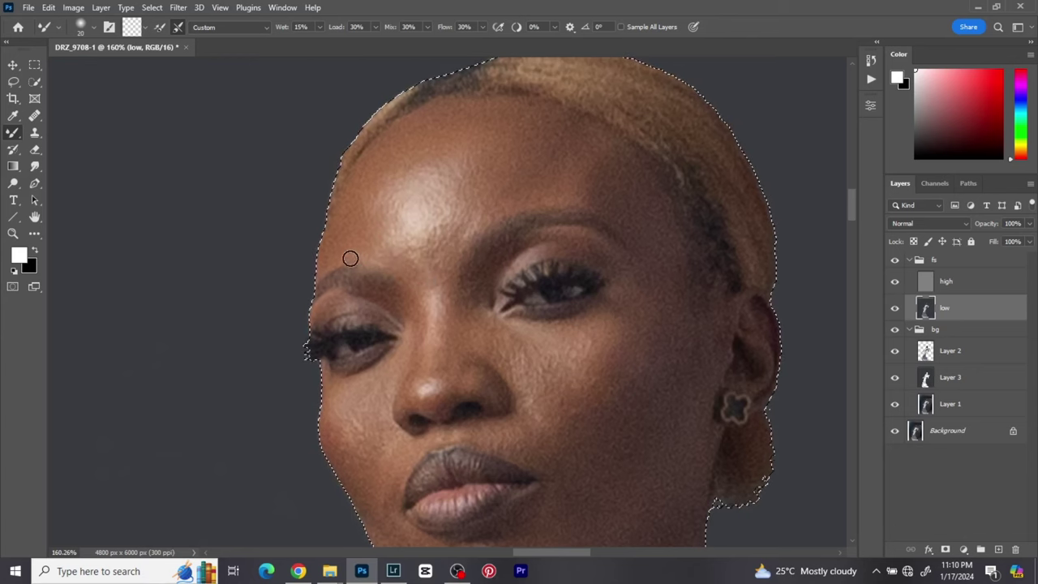
key("bracketright")
key("bracketright")
key("bracketright")
key("bracketright")
key("bracketright")
key("bracketleft")
key("bracketleft")
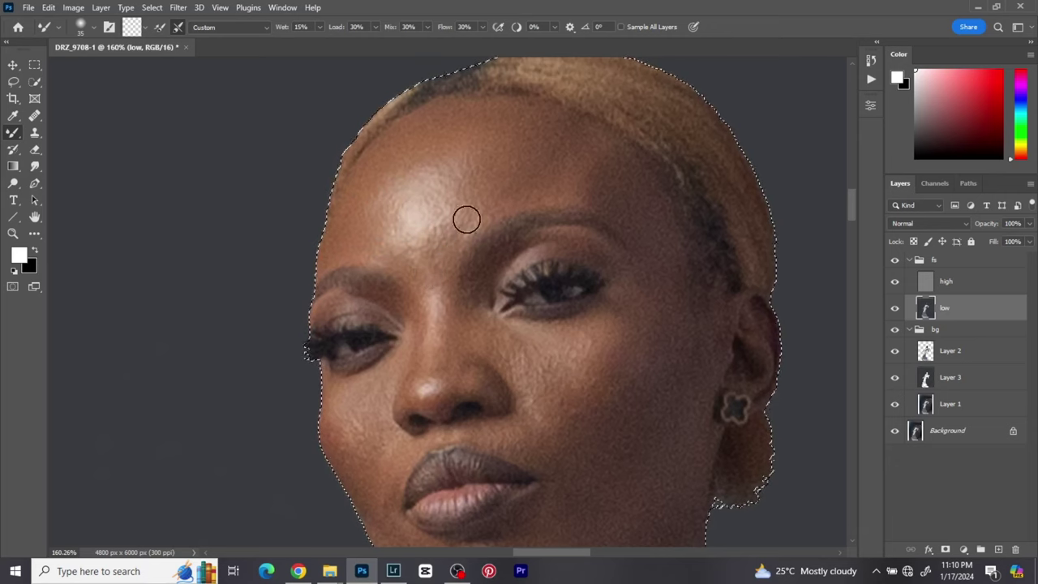
key("bracketright")
key("bracketright")
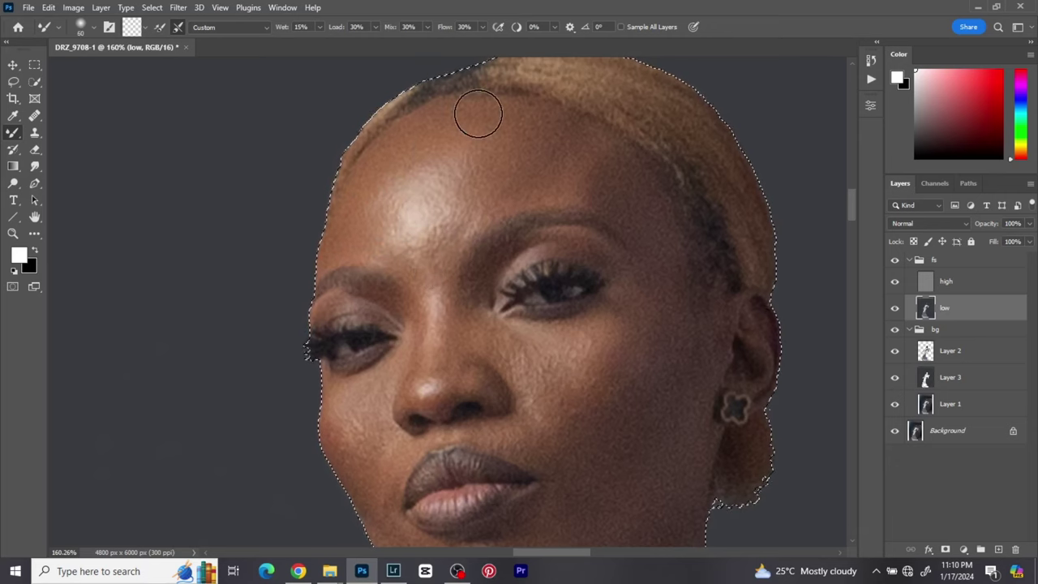
key("bracketright")
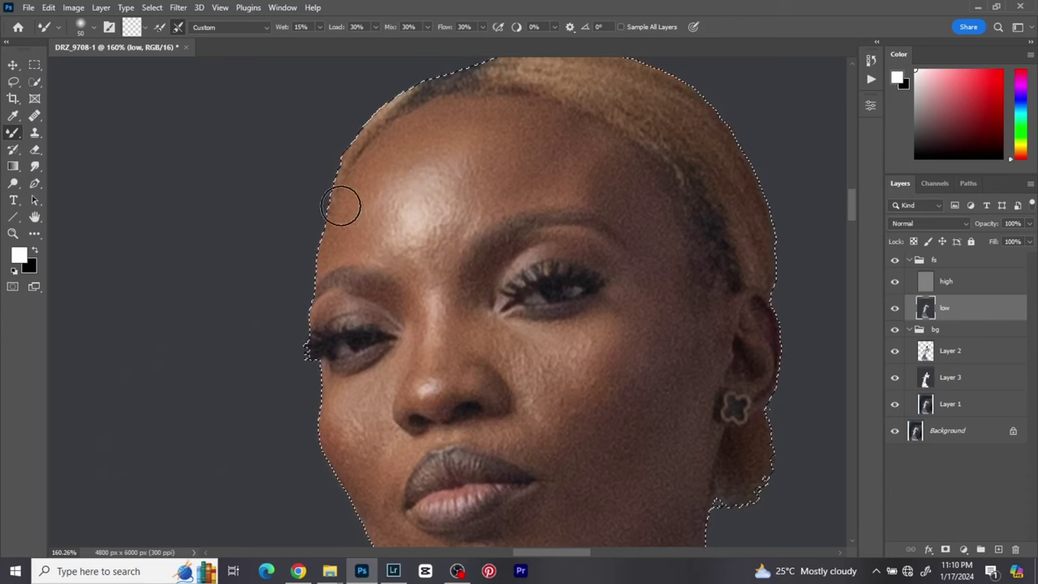
key("bracketleft")
key("bracketleft")
key("bracketleft")
Resize the brush between 25 and 80 px for the cheek.
key("bracketright")
key("bracketright")
key("bracketright")
key("bracketright")
key("bracketright")
key("bracketright")
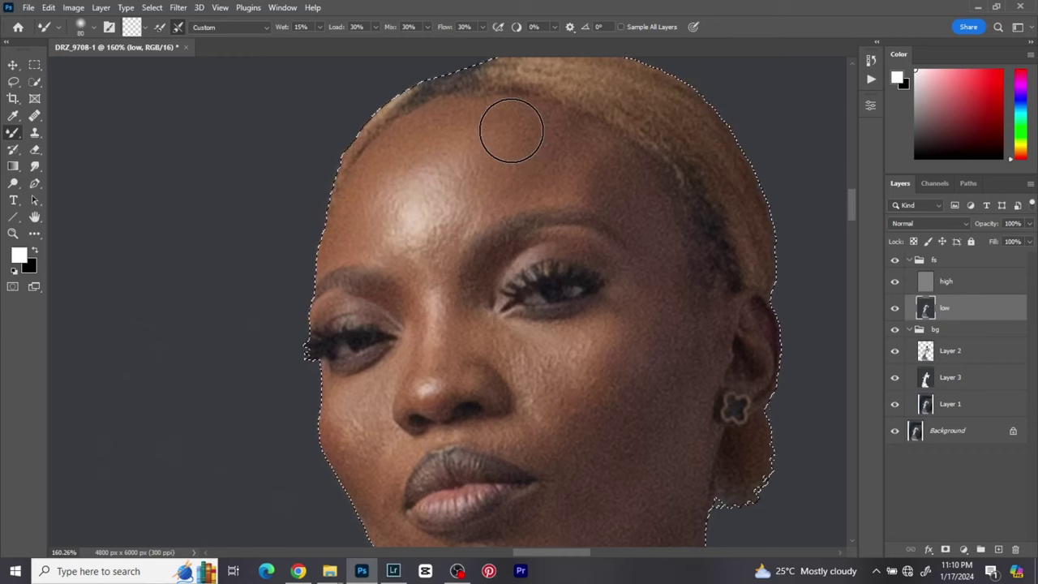
key("bracketleft")
key("bracketleft")
key("bracketleft")
key("bracketleft")
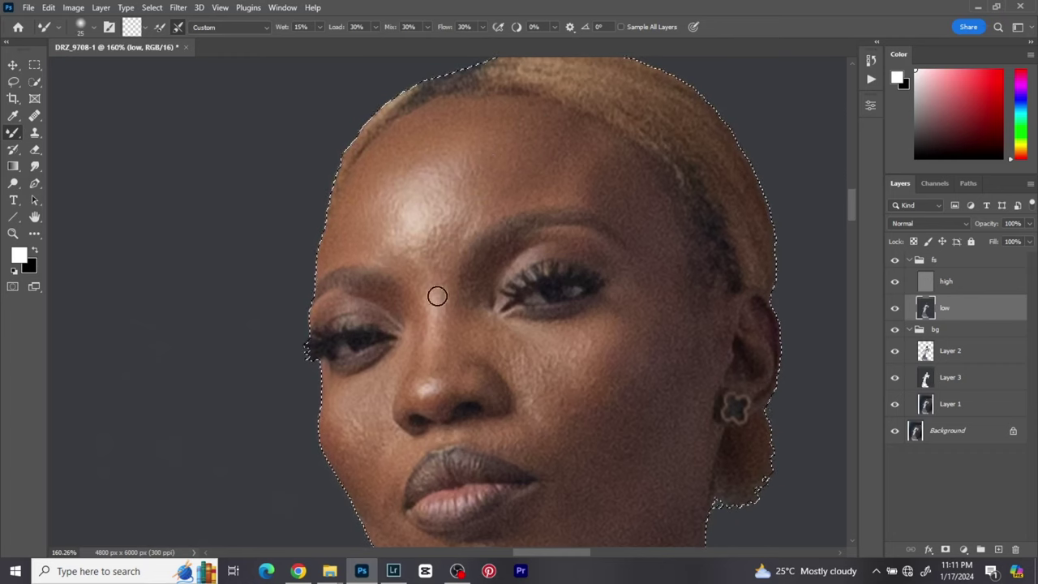
key("bracketleft")
key("bracketright")
key("bracketright")
key("bracketleft")
key("bracketleft")
key("bracketleft")
key("bracketleft")
key("bracketright")
key("bracketright")
key("bracketright")
key("bracketright")
key("bracketright")
key("bracketright")
key("bracketright")
key("bracketright")
key("bracketright")
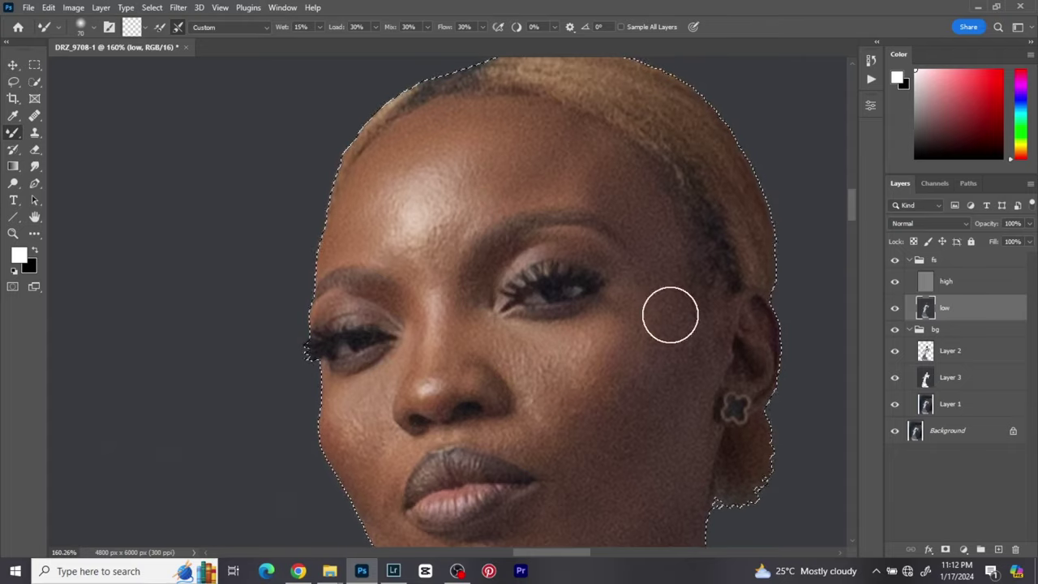
scroll(670, 313, "down", 3)
key("bracketleft")
key("bracketleft")
key("bracketleft")
key("bracketleft")
key("bracketleft")
key("bracketleft")
key("bracketleft")
Resize the mixer brush from 70 px down to 15 px.
key("bracketright")
key("bracketright")
key("bracketright")
key("bracketright")
key("bracketright")
key("bracketright")
key("bracketright")
key("bracketleft")
key("bracketleft")
key("bracketleft")
key("bracketleft")
key("bracketleft")
key("bracketleft")
key("bracketleft")
key("bracketleft")
key("bracketleft")
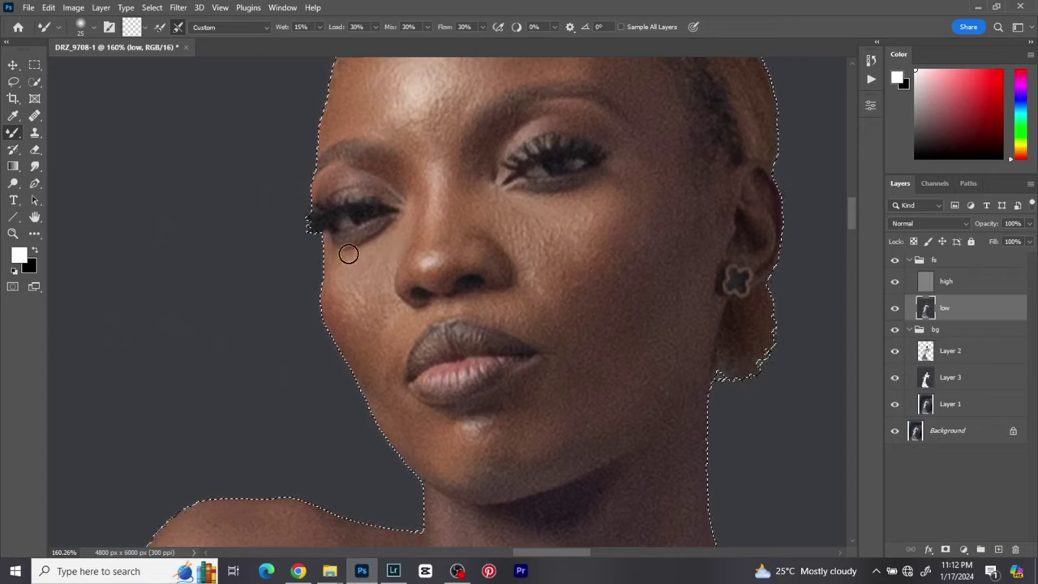
key("bracketright")
key("bracketright")
key("bracketright")
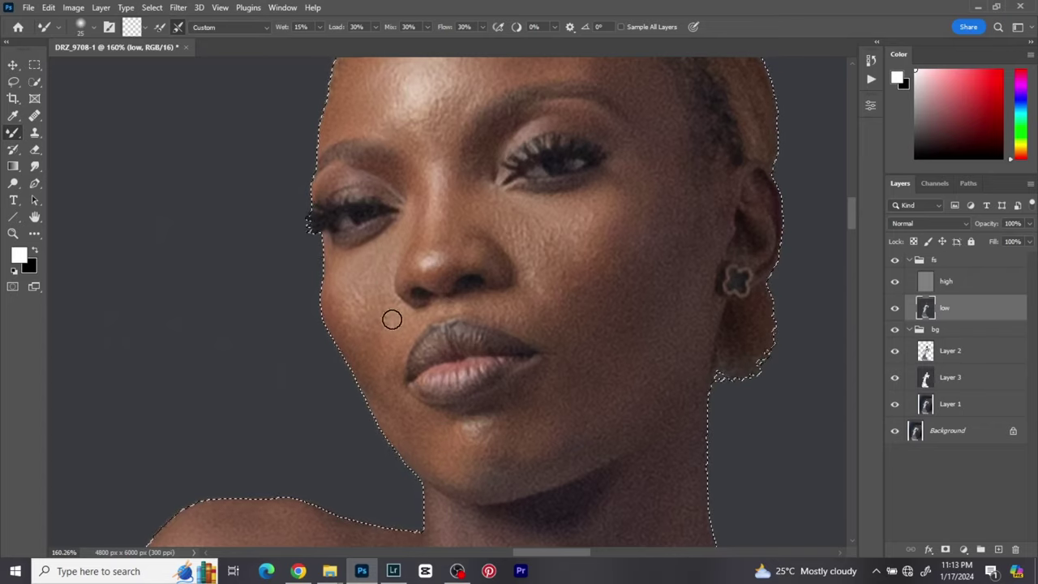
key("bracketright")
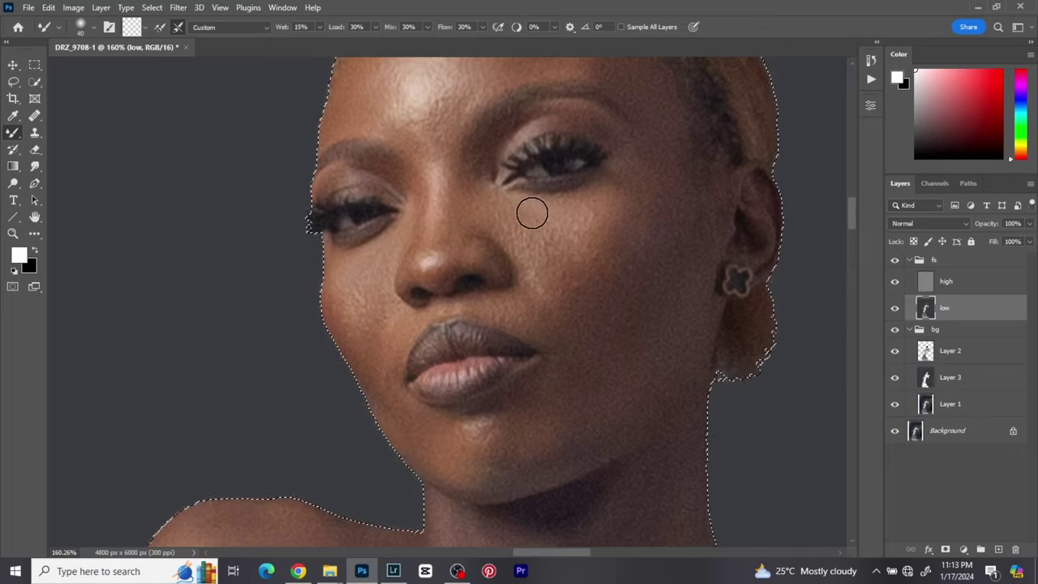
scroll(559, 333, "up", 2)
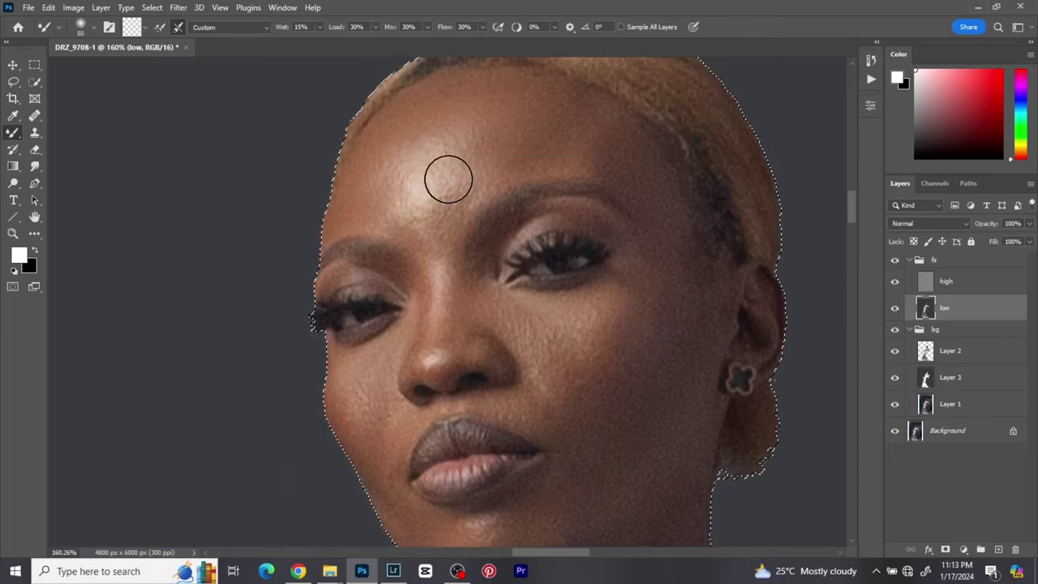
key("bracketleft")
key("bracketleft")
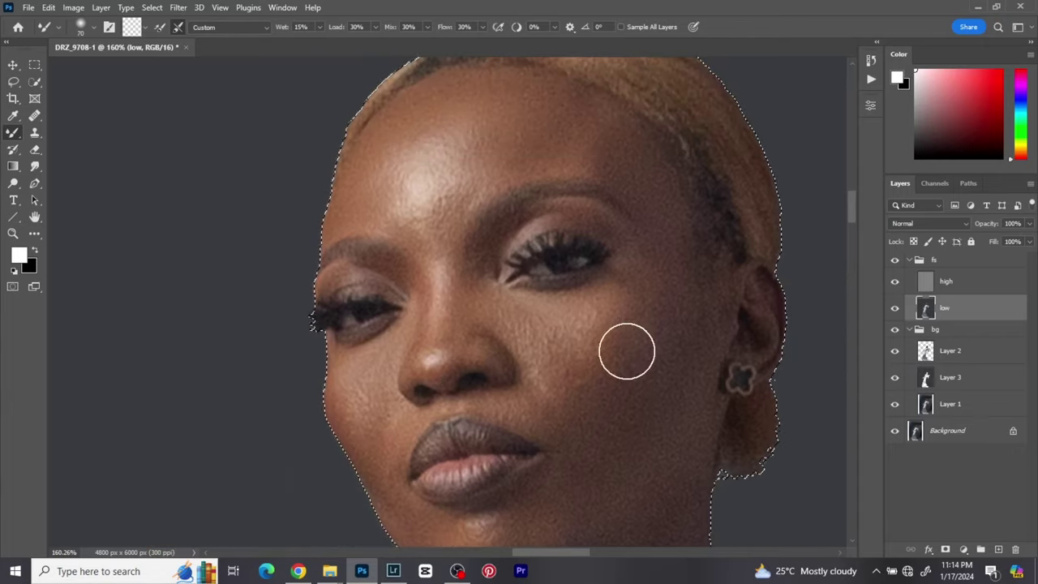
key("bracketleft")
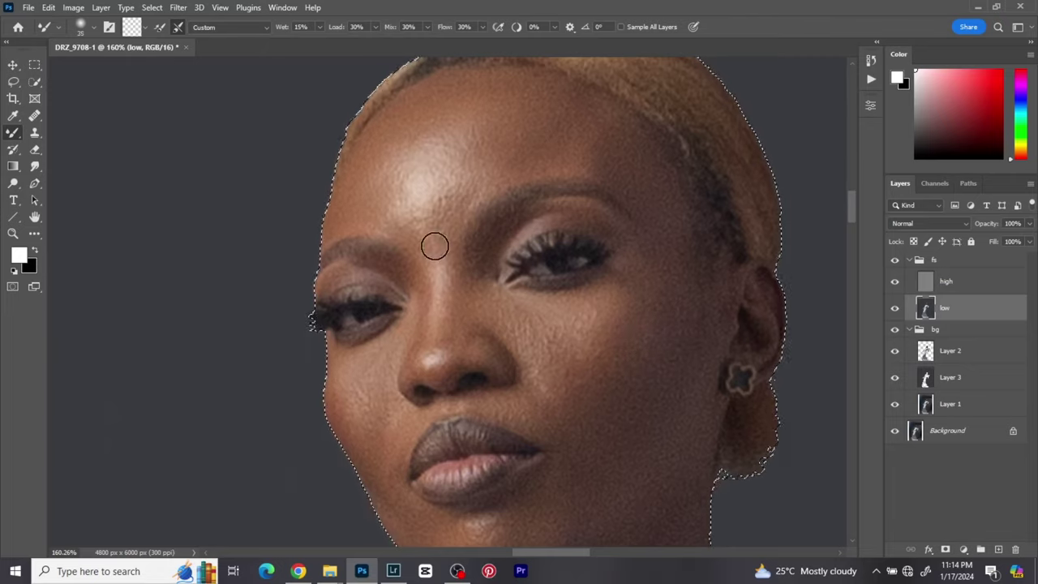
key("bracketleft")
Move down to the arms and smooth the forearm shading with a roughly 50 px brush.
scroll(479, 283, "down", 3)
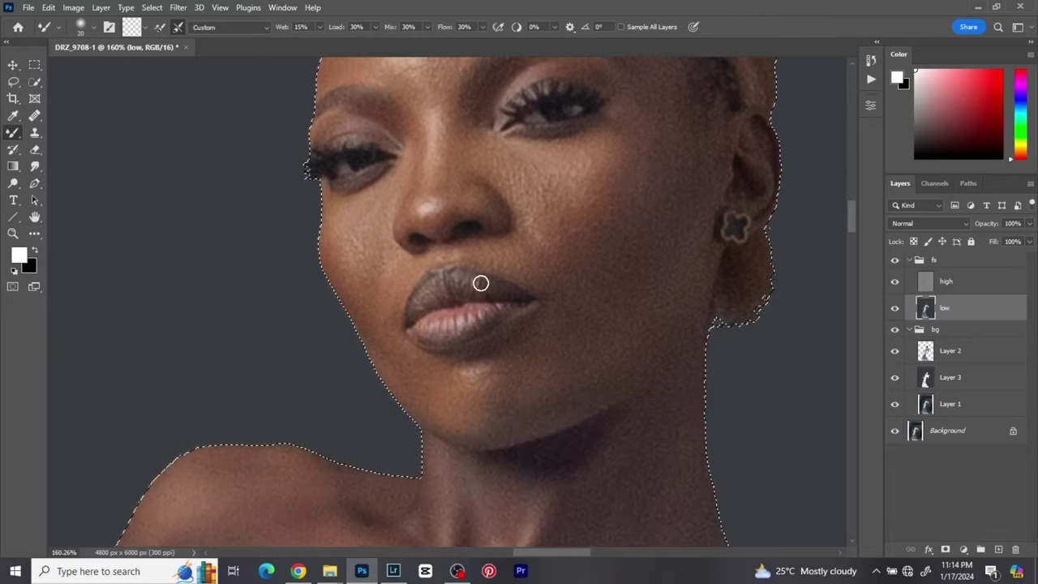
scroll(528, 338, "down", 4)
scroll(550, 266, "down", 1)
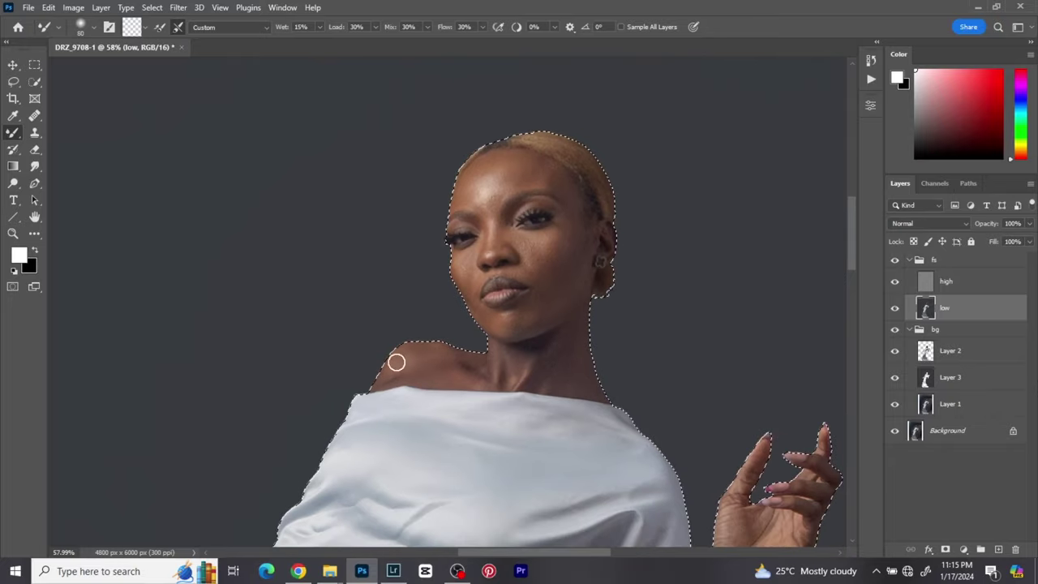
key("bracketright")
key("bracketright")
key("bracketright")
key("bracketright")
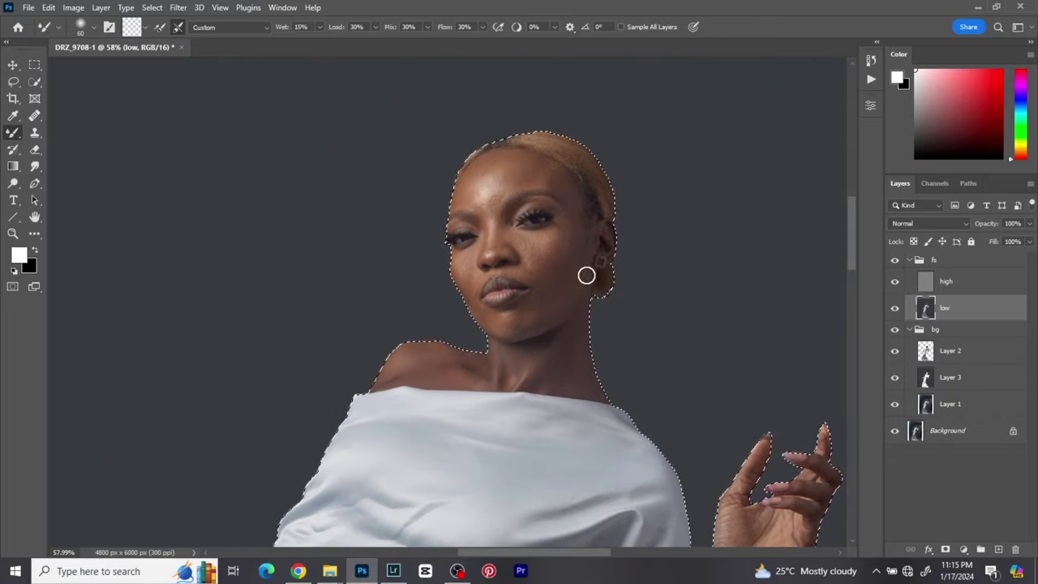
scroll(510, 267, "down", 3)
scroll(511, 267, "right", 3)
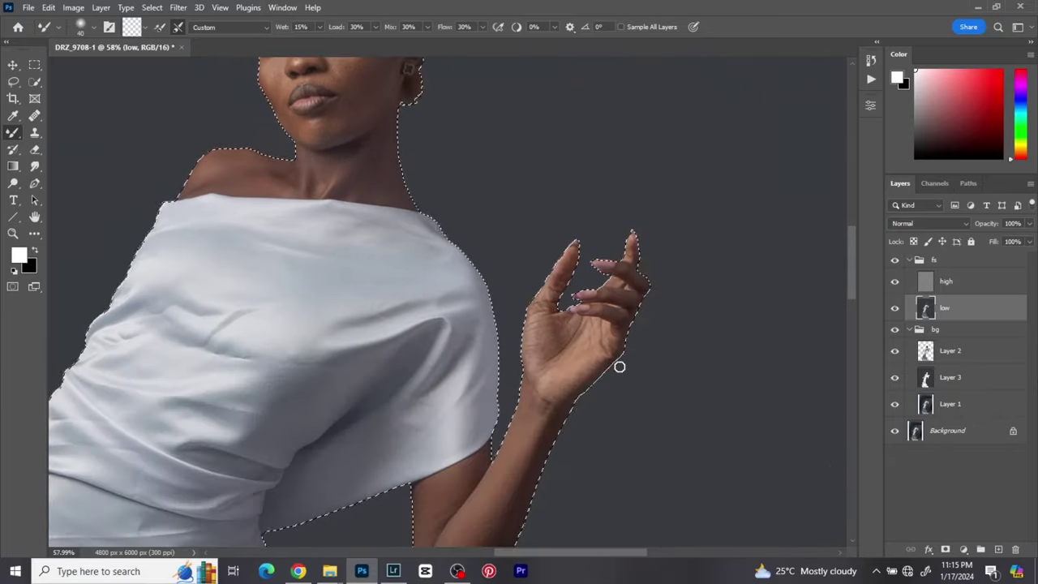
scroll(641, 309, "down", 3)
scroll(641, 308, "left", 2)
mouse_move(642, 245)
left_mouse_down()
mouse_move(575, 382)
mouse_move(568, 248)
mouse_move(539, 304)
mouse_move(548, 326)
mouse_move(595, 335)
mouse_move(560, 376)
left_mouse_up()
Fine-tune the brush size and zoom out to show the full figure.
scroll(340, 251, "down", 2)
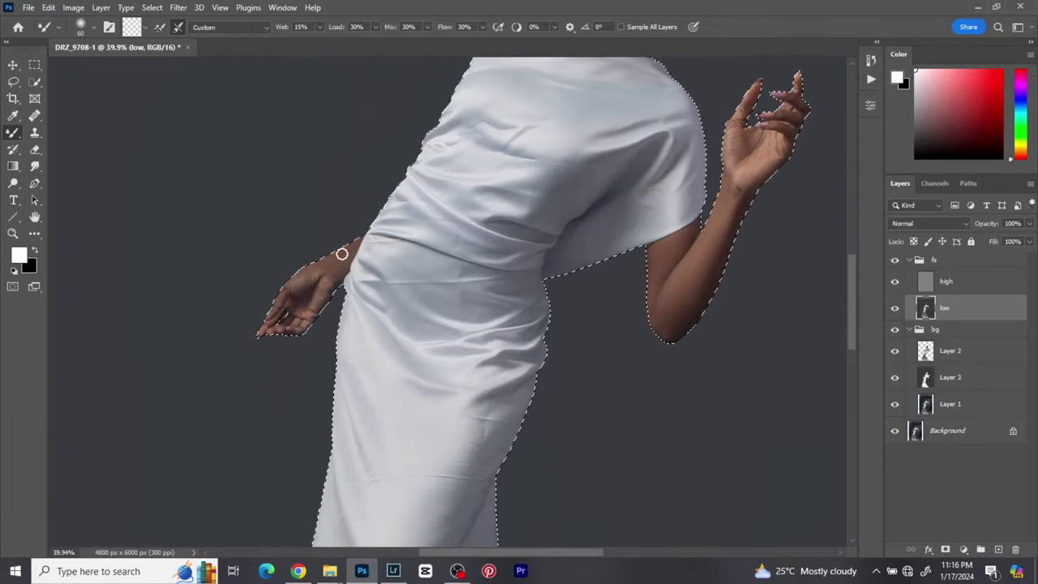
key("bracketleft")
key("bracketleft")
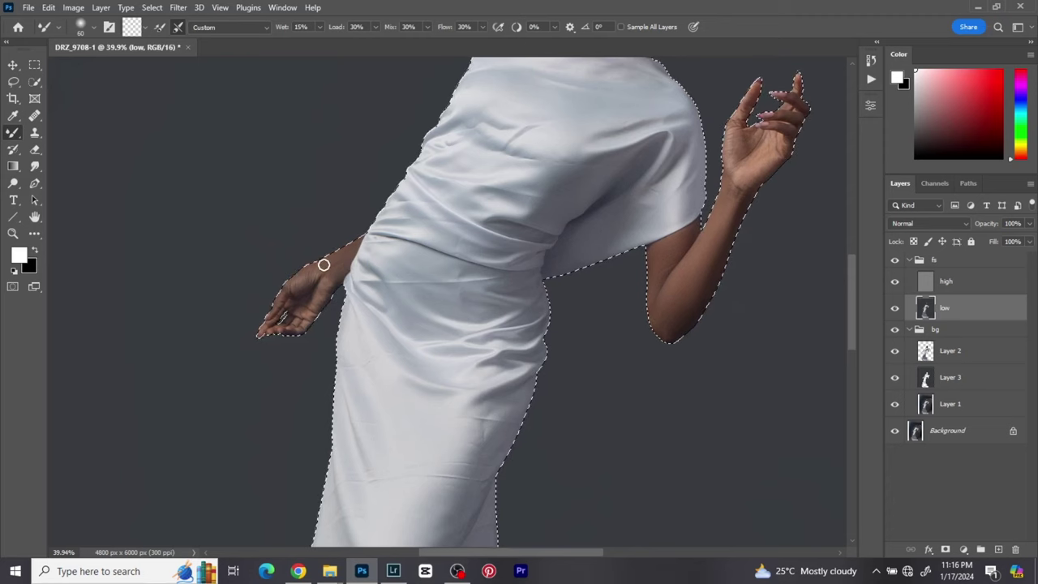
key("bracketleft")
key("bracketright")
key("bracketright")
key("bracketright")
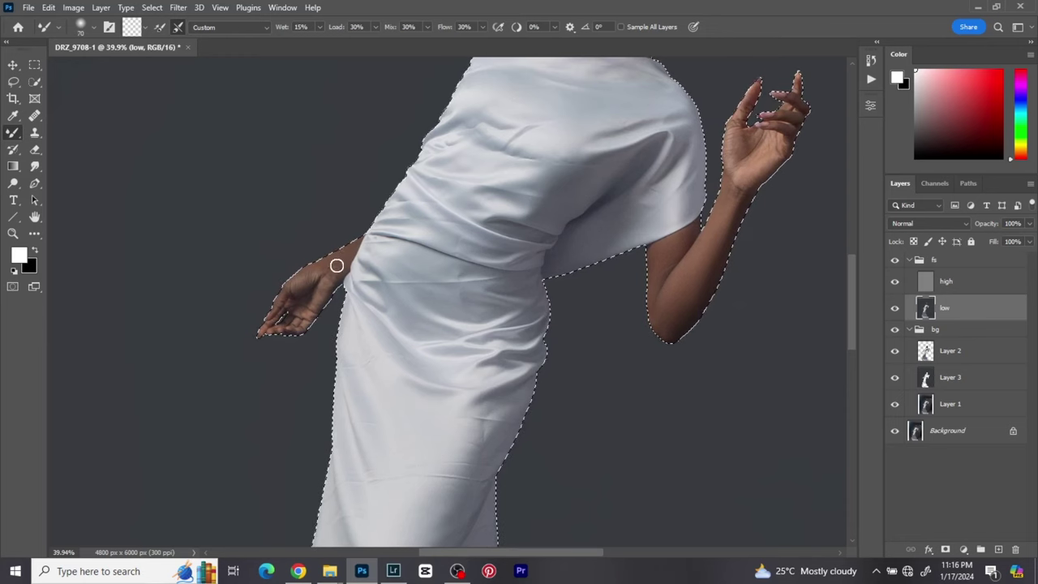
key("bracketright")
key("bracketright")
scroll(388, 239, "down", 5)
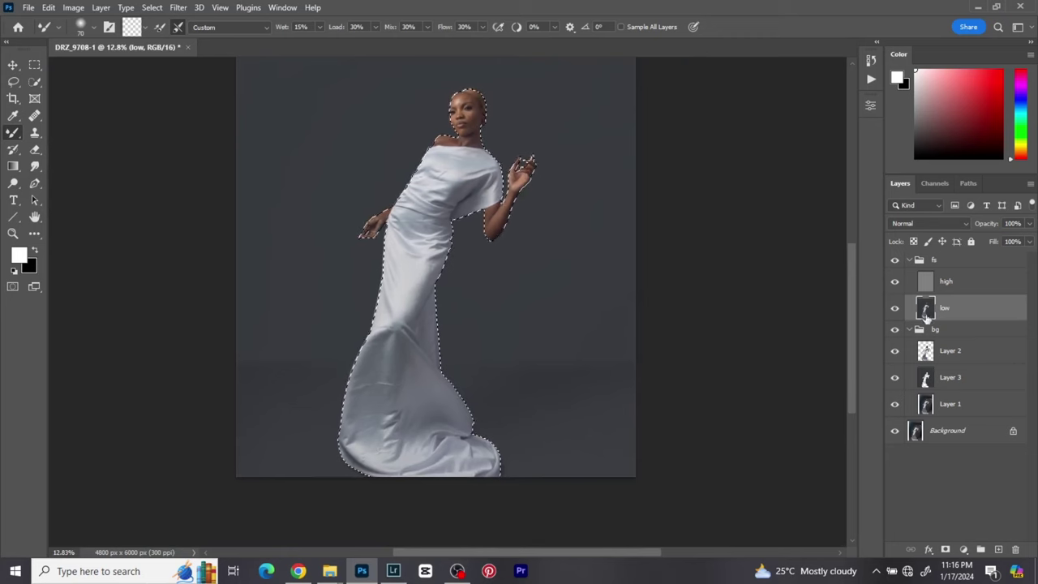
Switch to the Lasso, deselect the figure, and zoom in on the face.
key("l")
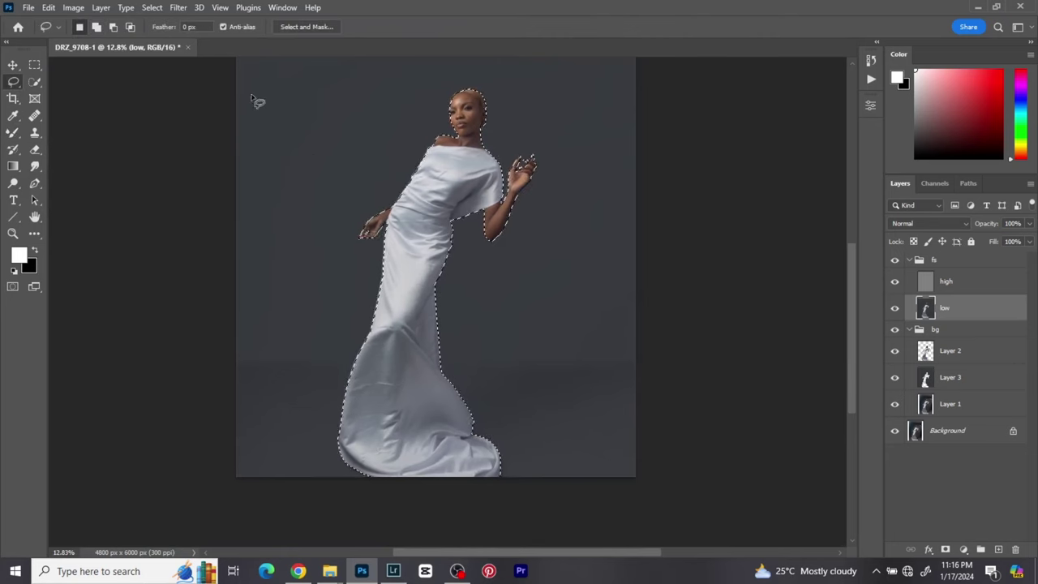
key("ctrl+d")
scroll(378, 148, "up", 2)
left_click_drag(467, 188, 510, 328)
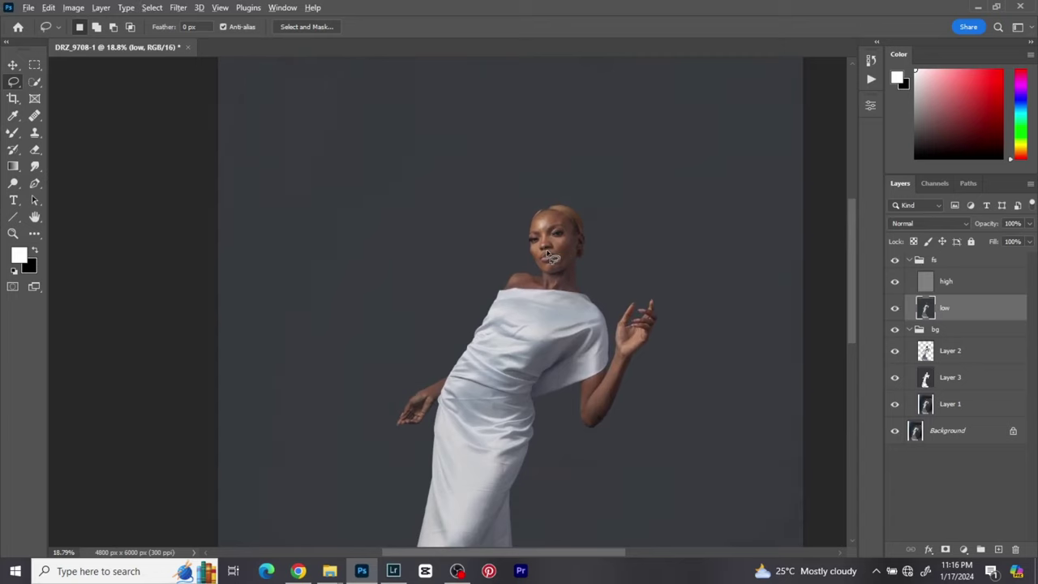
scroll(574, 224, "up", 3)
scroll(574, 224, "up", 5)
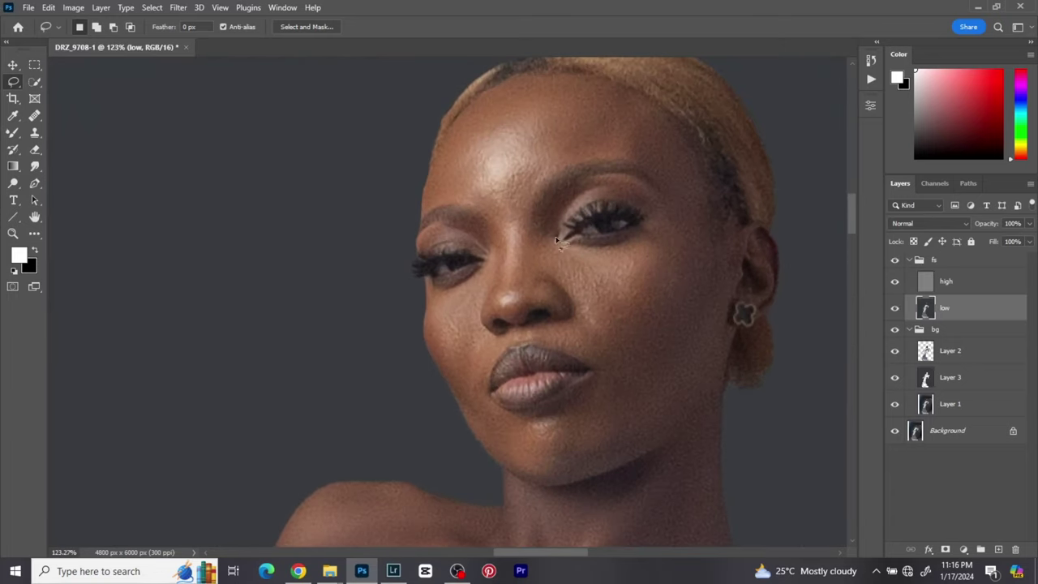
left_click_drag(604, 251, 533, 273)
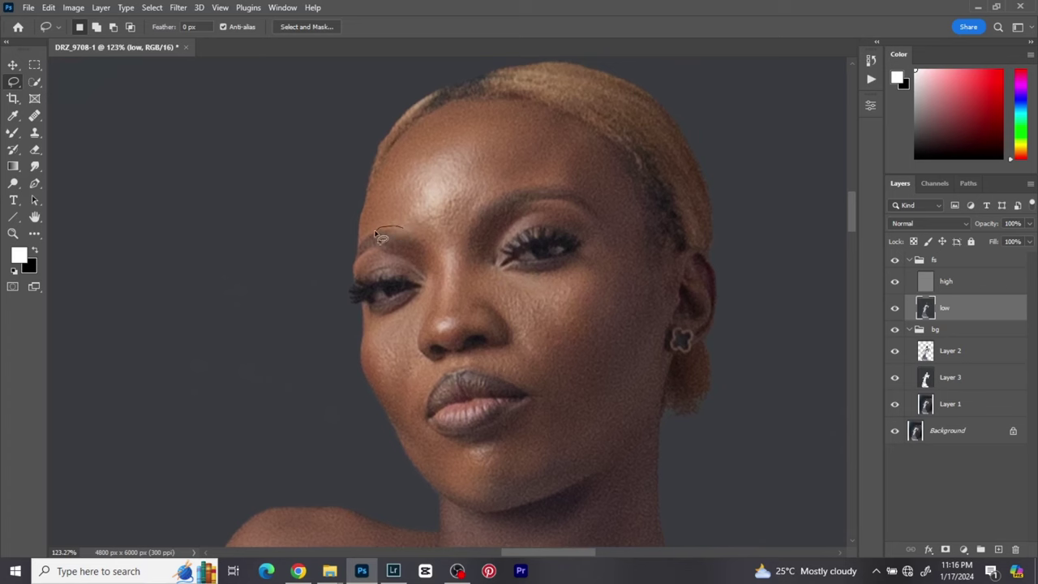
Lasso the forehead from the eyebrows up to the hairline.
left_click_drag(373, 198, 398, 152)
left_click_drag(459, 127, 460, 128)
key("ctrl+d")
mouse_move(395, 226)
left_mouse_down()
mouse_move(366, 229)
mouse_move(366, 217)
mouse_move(397, 144)
left_mouse_up()
mouse_move(433, 114)
left_mouse_down()
mouse_move(507, 95)
mouse_move(583, 123)
mouse_move(625, 169)
mouse_move(649, 251)
mouse_move(612, 256)
mouse_move(598, 211)
mouse_move(562, 185)
mouse_move(497, 197)
mouse_move(472, 244)
mouse_move(440, 255)
mouse_move(365, 230)
left_mouse_up()
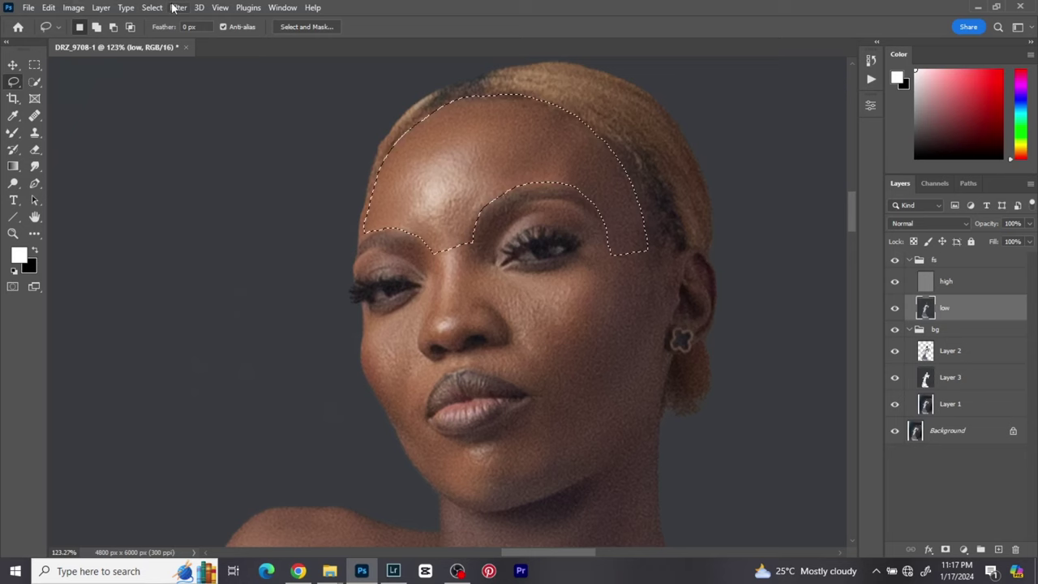
Apply a Median filter with radius 4 to the forehead selection.
left_click(178, 8)
mouse_move(284, 212)
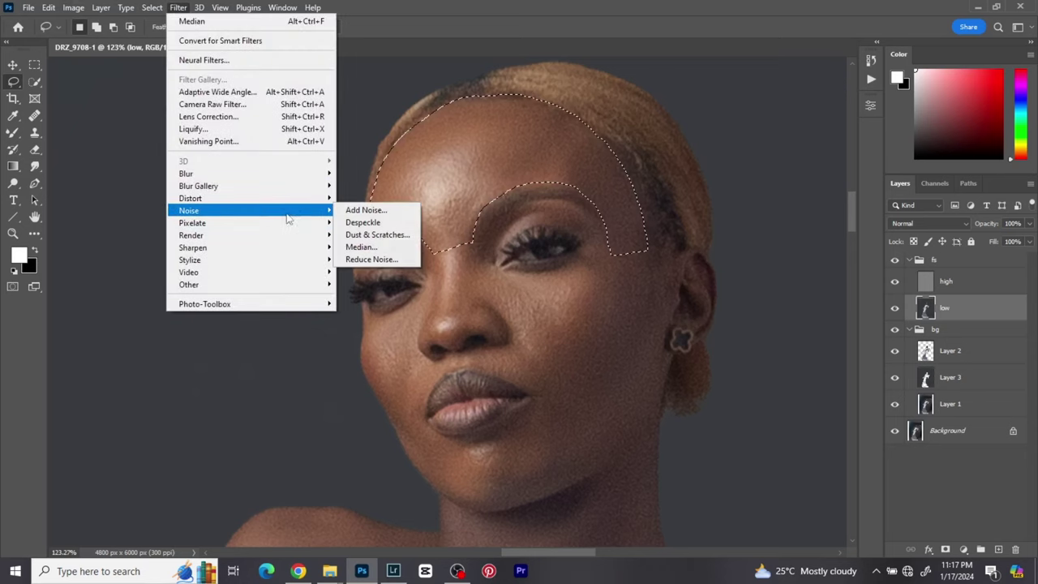
left_click(353, 247)
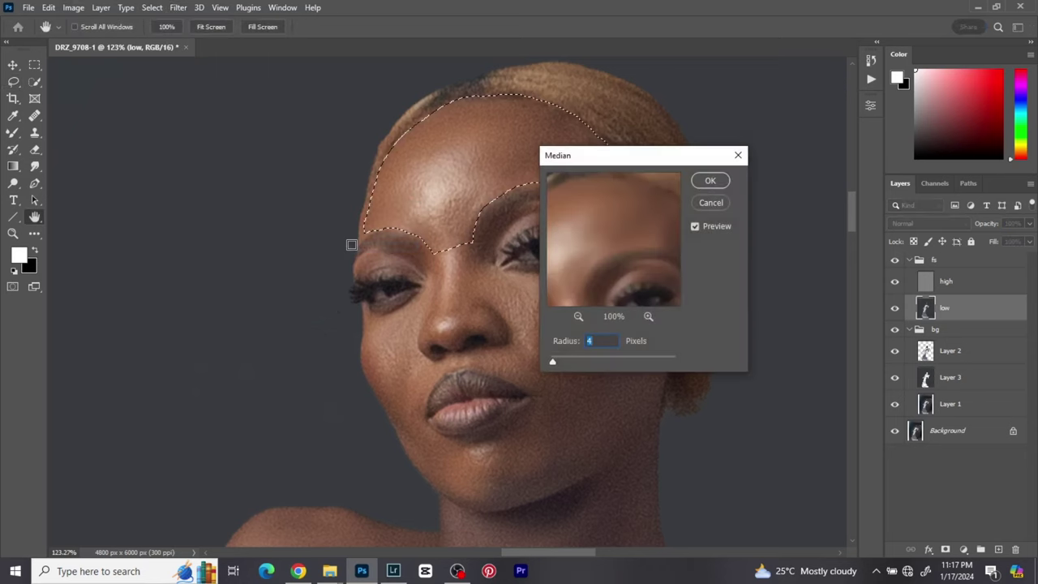
left_click_drag(617, 166, 808, 181)
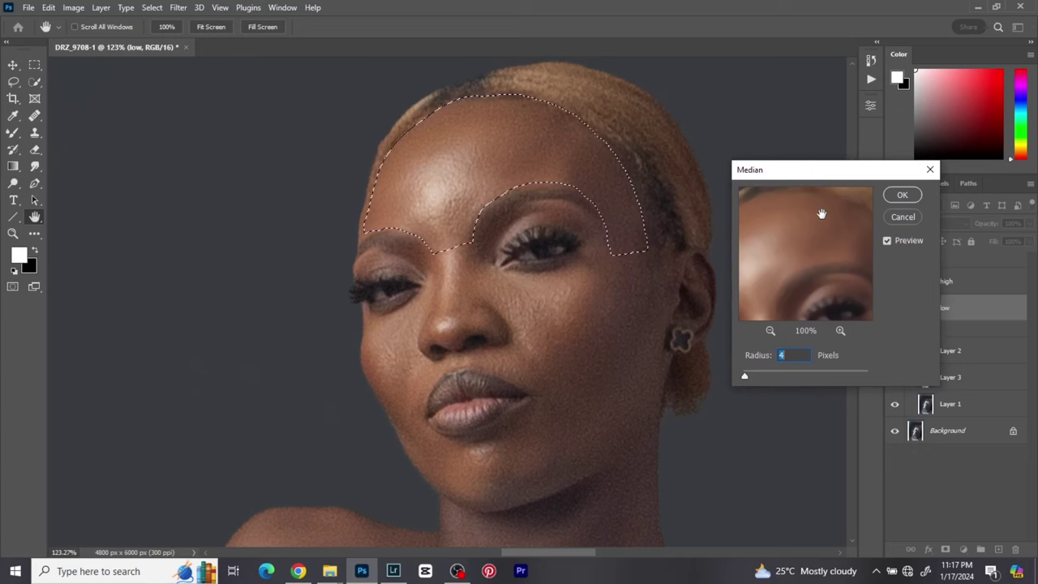
left_click(903, 196)
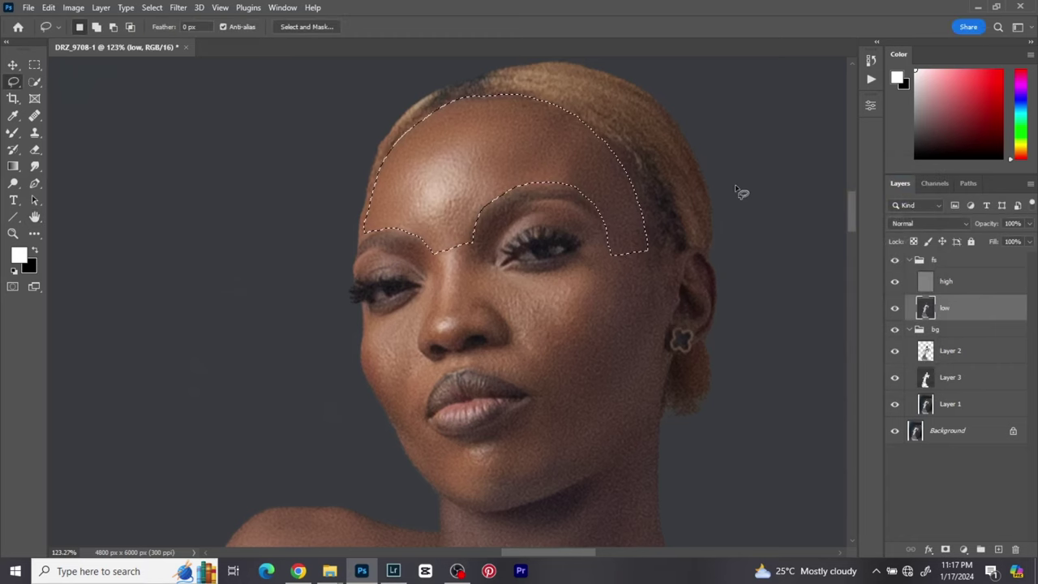
Compare the forehead before and after in History, then deselect.
left_click(870, 61)
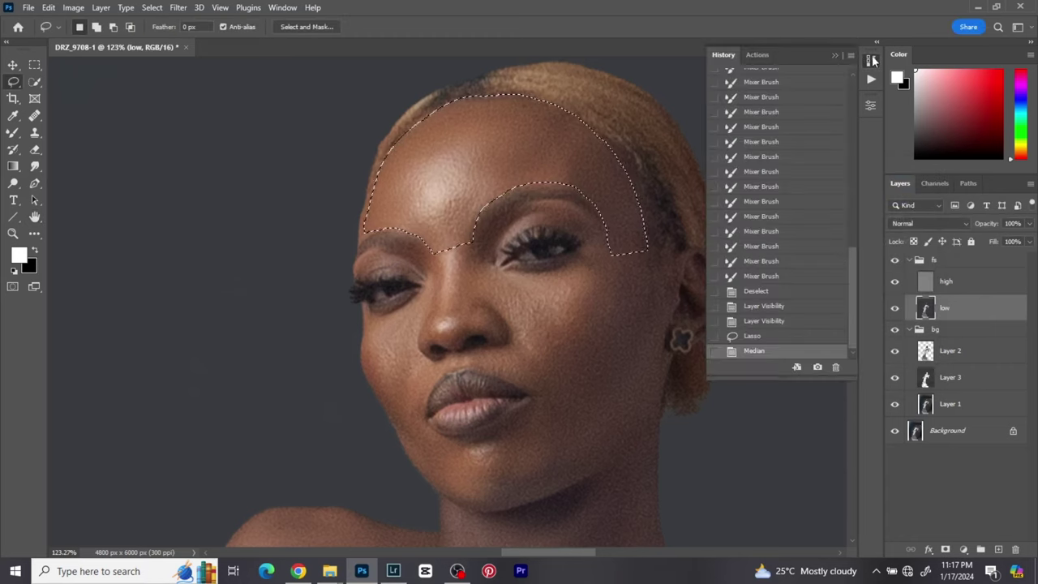
left_click(760, 321)
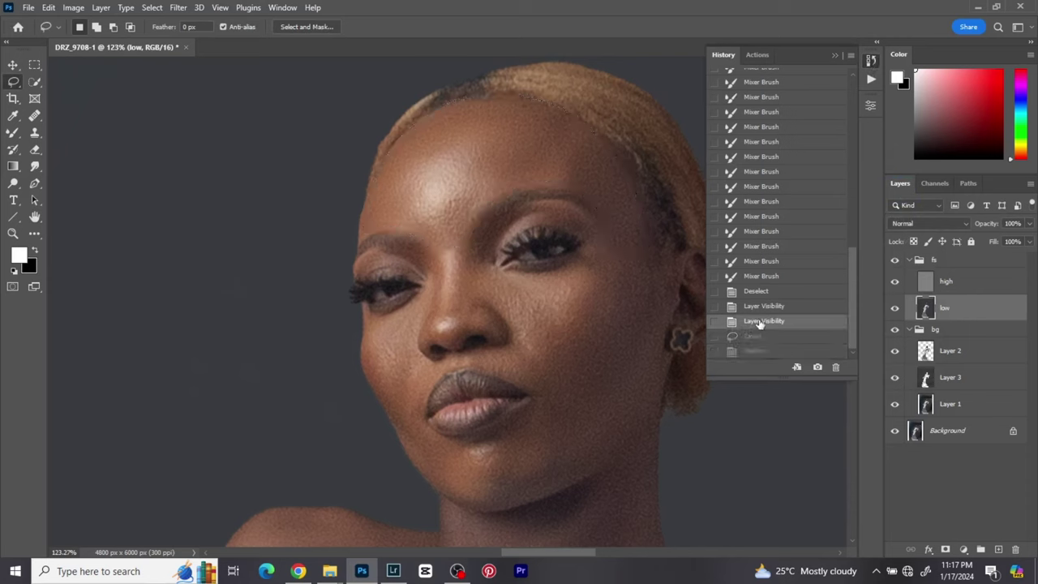
left_click(759, 355)
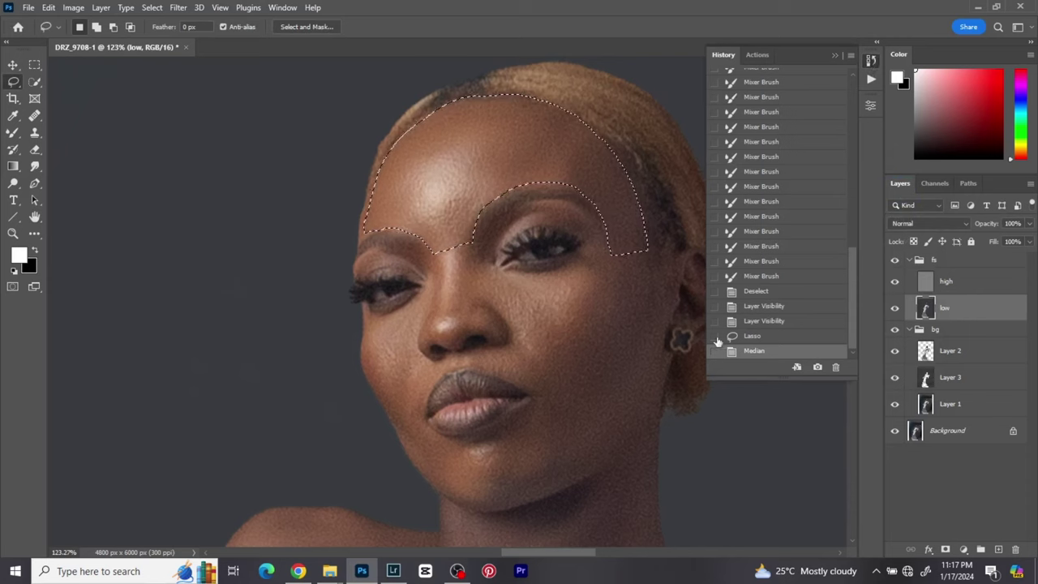
key("ctrl+d")
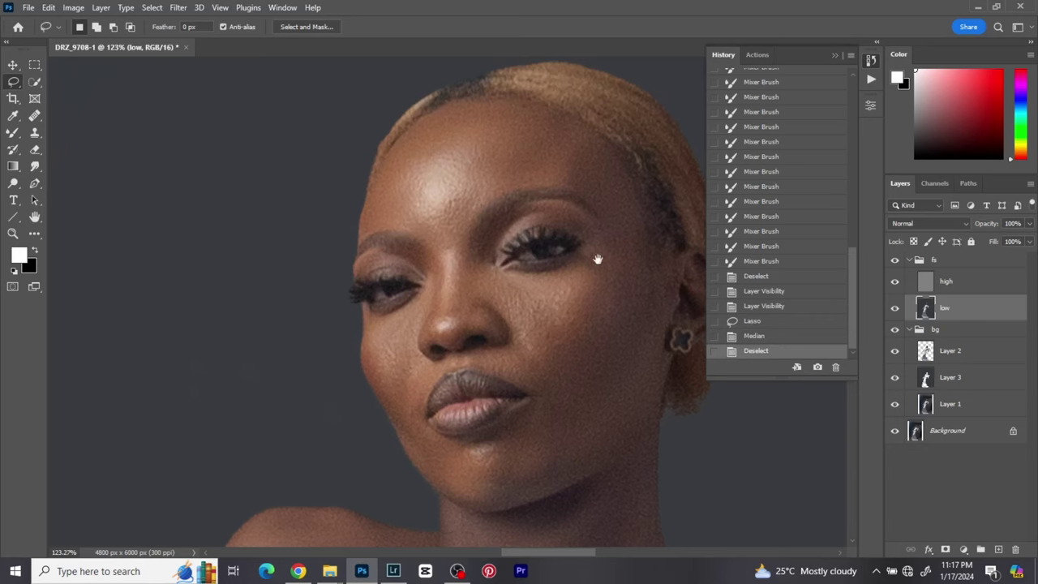
Lasso the under-eye cheek and the right cheek and jaw, reapplying Median to each.
left_click_drag(598, 259, 444, 215)
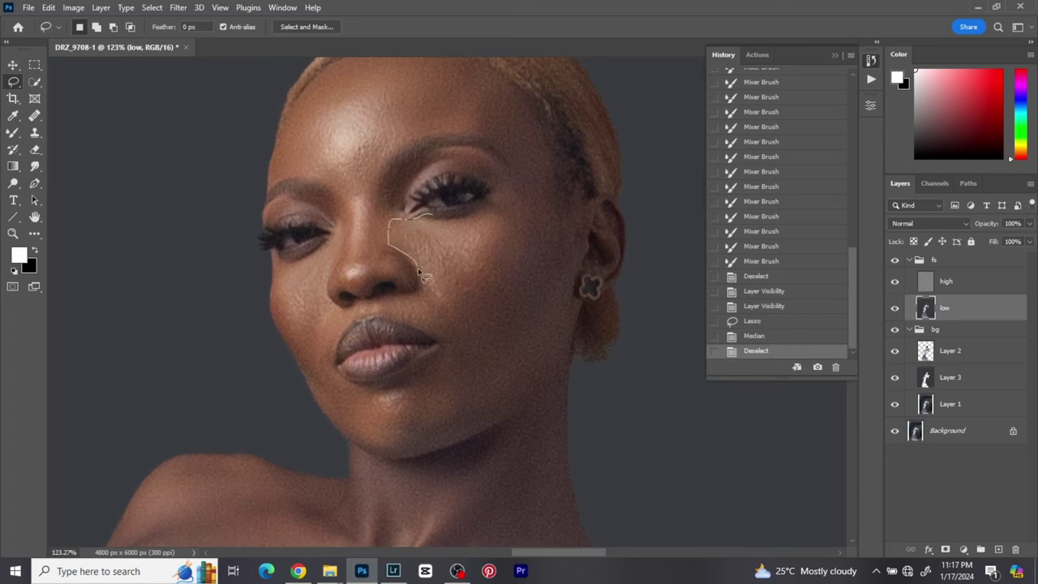
mouse_move(415, 293)
left_mouse_down()
mouse_move(392, 299)
mouse_move(431, 328)
mouse_move(498, 316)
mouse_move(529, 225)
mouse_move(523, 188)
mouse_move(459, 217)
mouse_move(410, 218)
left_mouse_up()
left_click(179, 8)
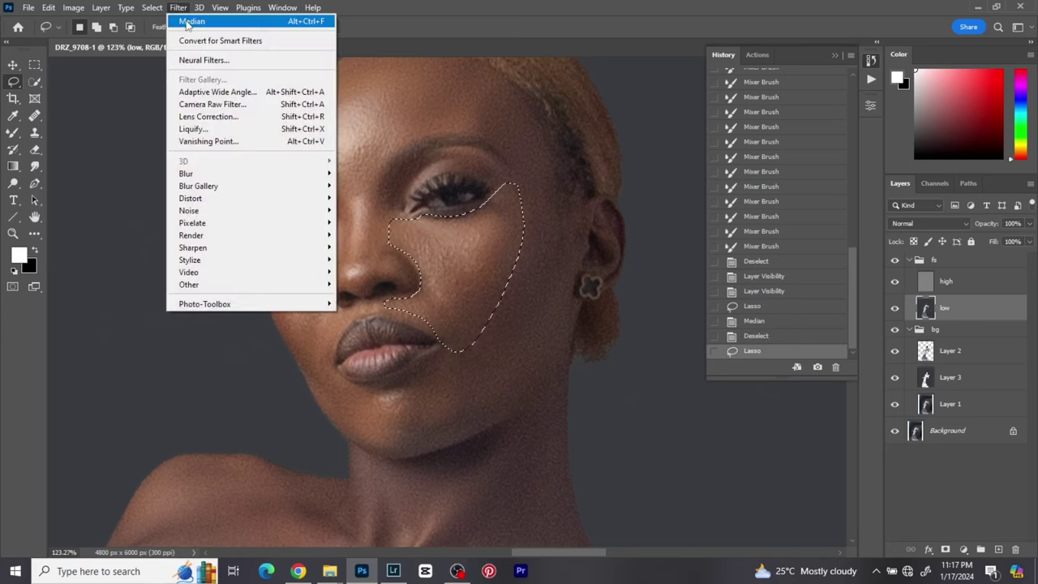
left_click(191, 21)
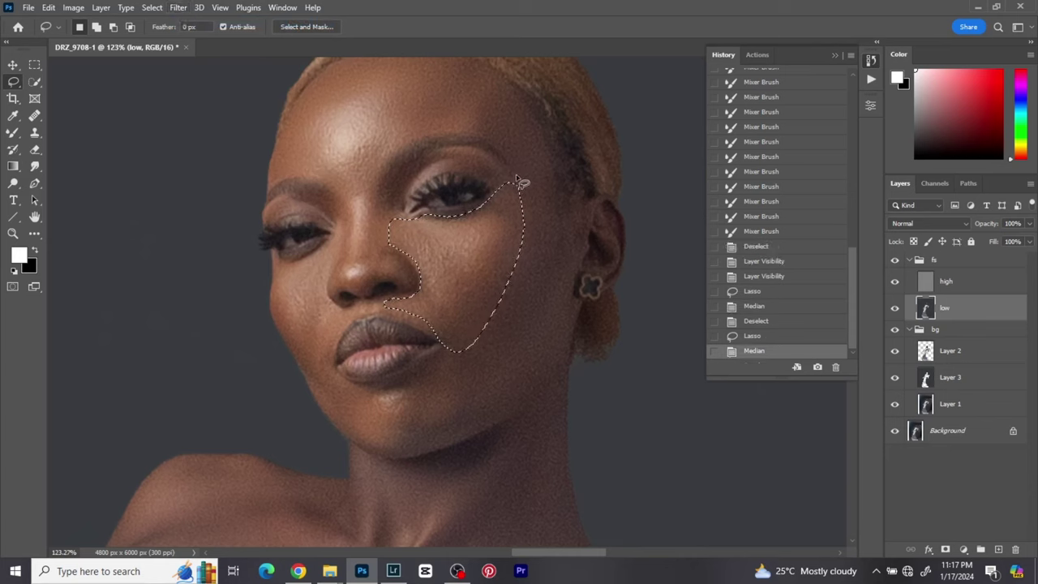
mouse_move(517, 177)
left_mouse_down()
mouse_move(542, 156)
mouse_move(562, 221)
mouse_move(575, 282)
mouse_move(560, 328)
mouse_move(505, 416)
mouse_move(420, 450)
mouse_move(408, 381)
mouse_move(495, 303)
mouse_move(505, 259)
left_mouse_up()
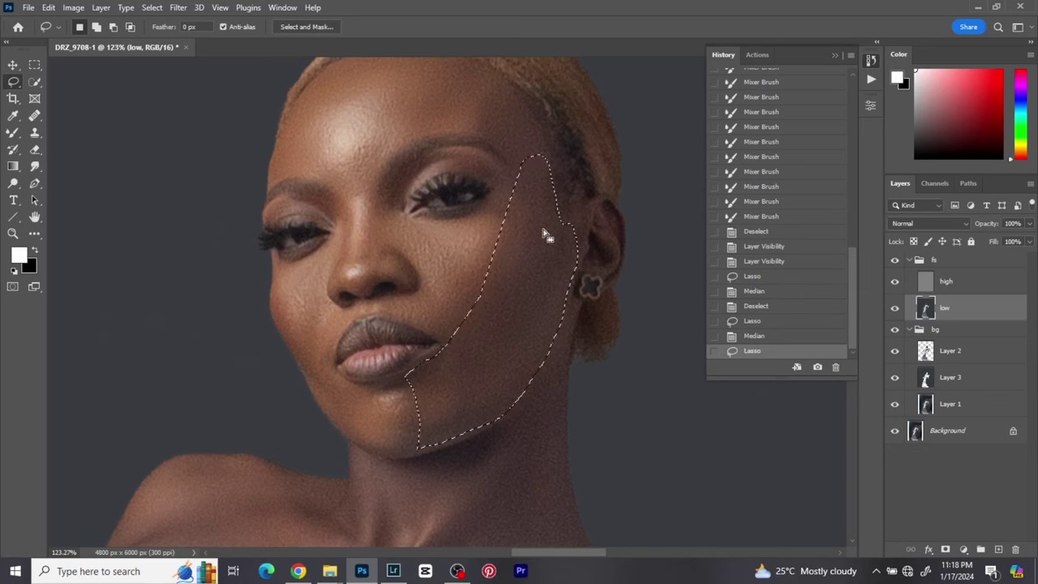
left_click(178, 7)
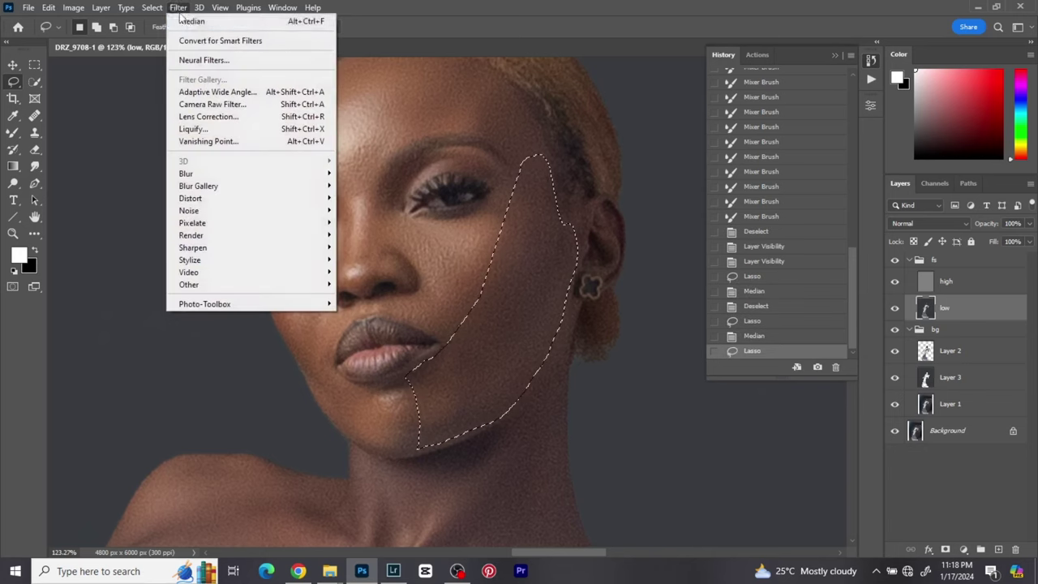
left_click(180, 17)
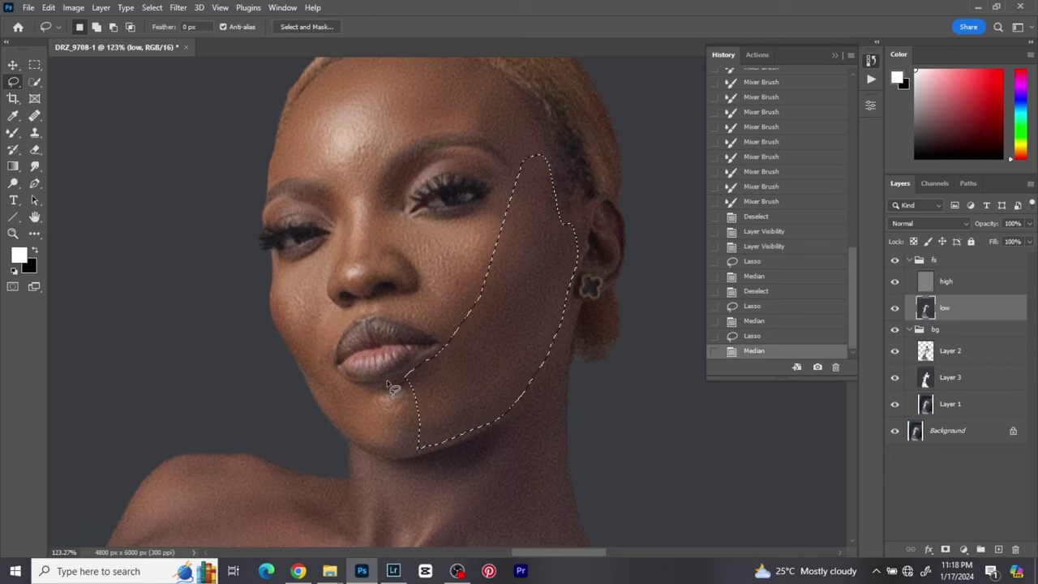
Lasso the chin, reapply Median, and deselect.
left_click_drag(389, 384, 370, 396)
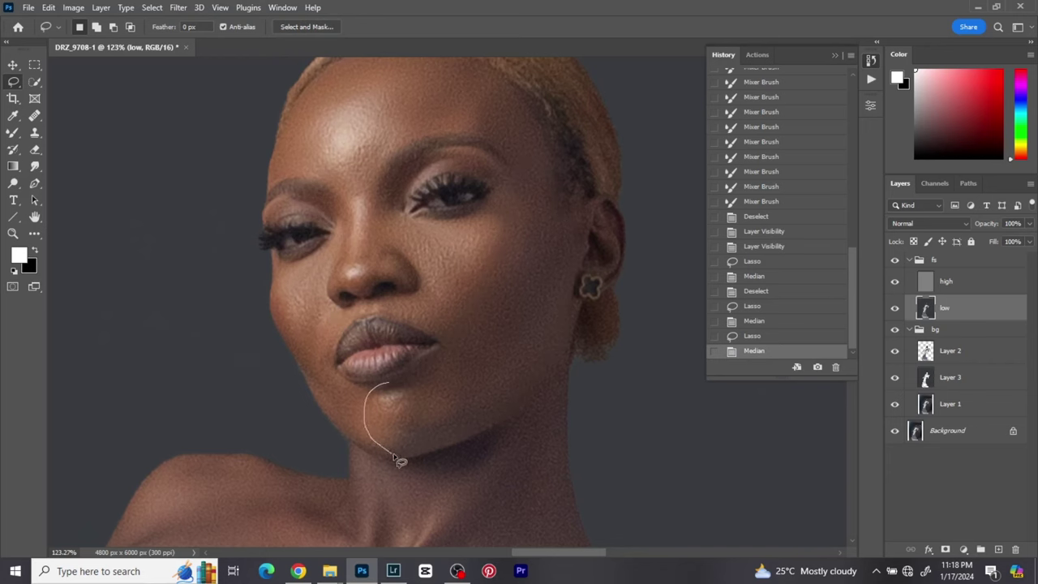
mouse_move(397, 459)
left_mouse_down()
mouse_move(424, 459)
mouse_move(435, 434)
mouse_move(409, 385)
mouse_move(391, 384)
left_mouse_up()
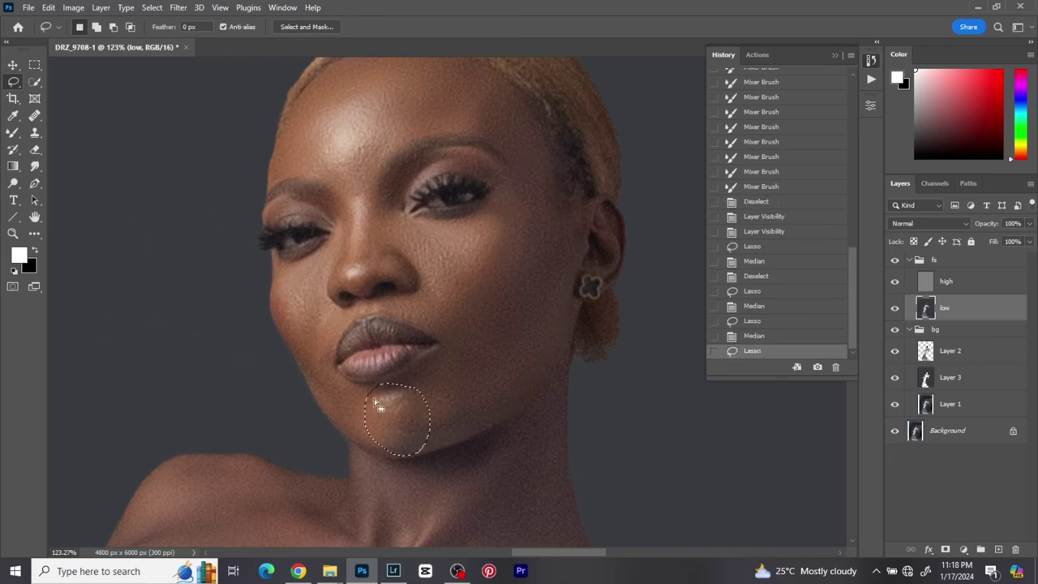
left_click(177, 8)
left_click(180, 18)
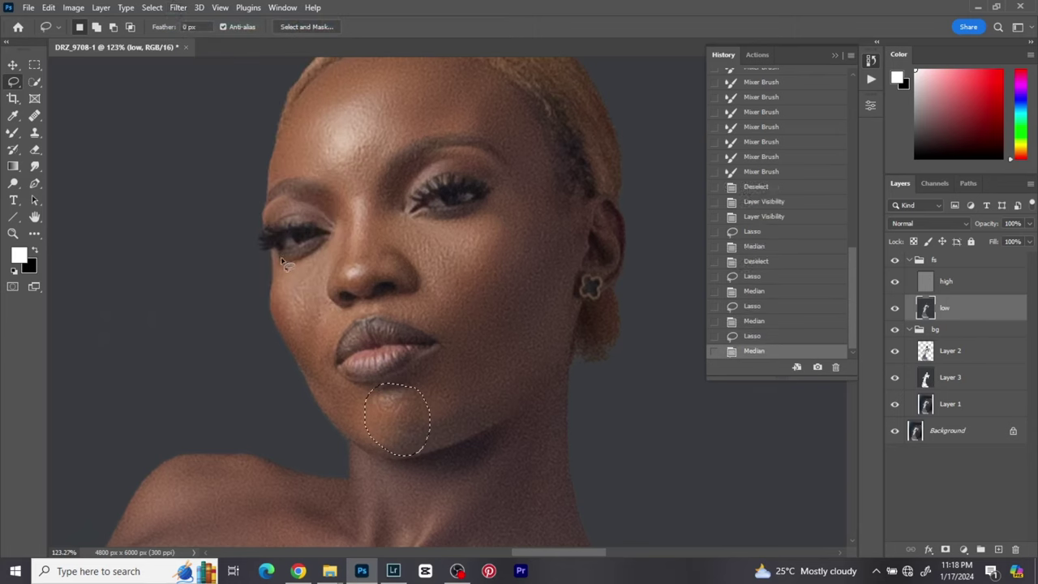
key("ctrl+d")
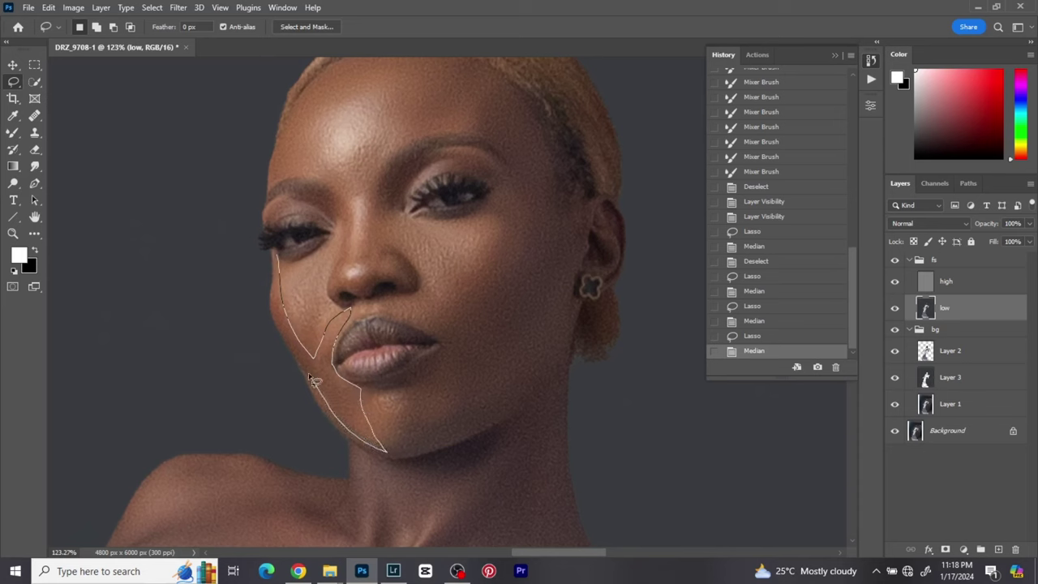
Reapply Median to the cheek and to a second cheek patch beside the nose.
left_click(276, 267)
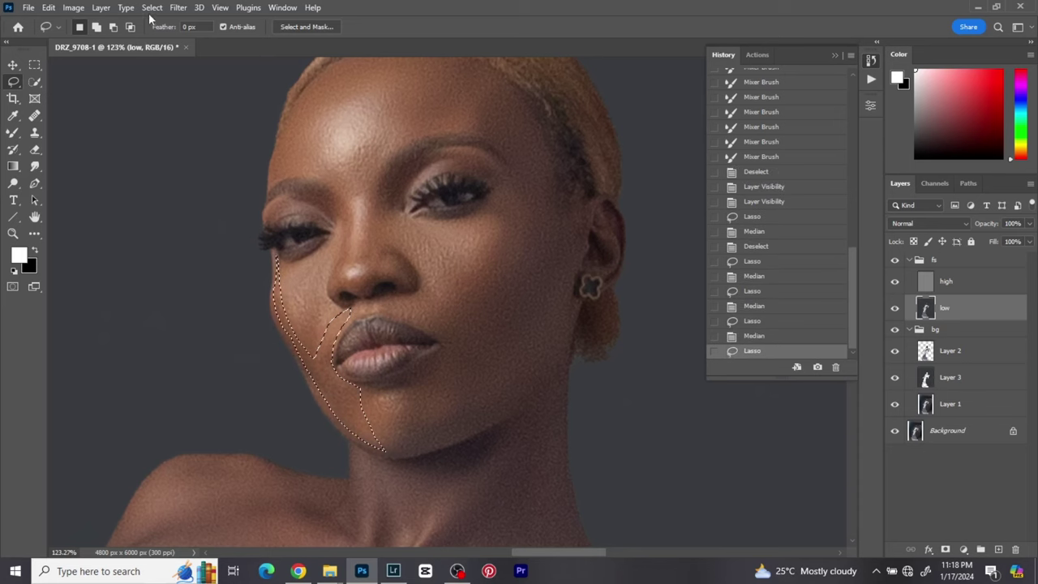
left_click(154, 8)
left_click(185, 21)
key("ctrl+h")
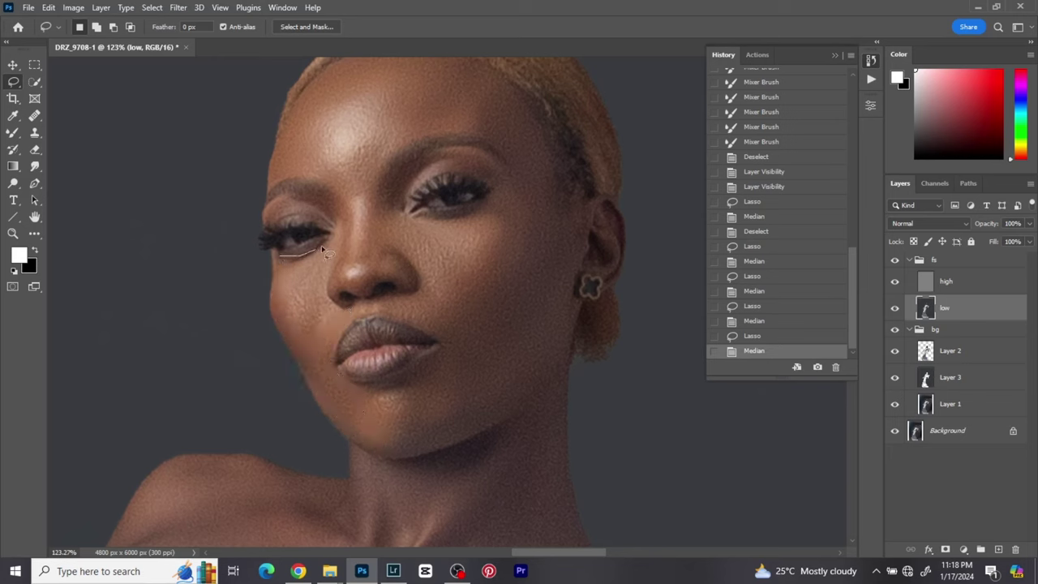
left_click_drag(333, 262, 324, 294)
left_click_drag(280, 263, 282, 266)
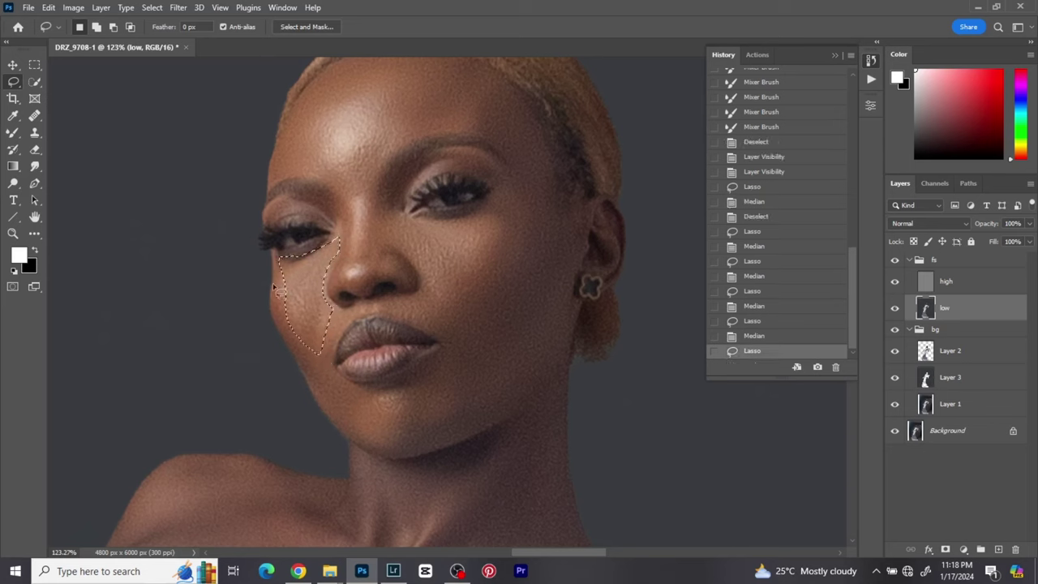
left_click(178, 8)
left_click(182, 20)
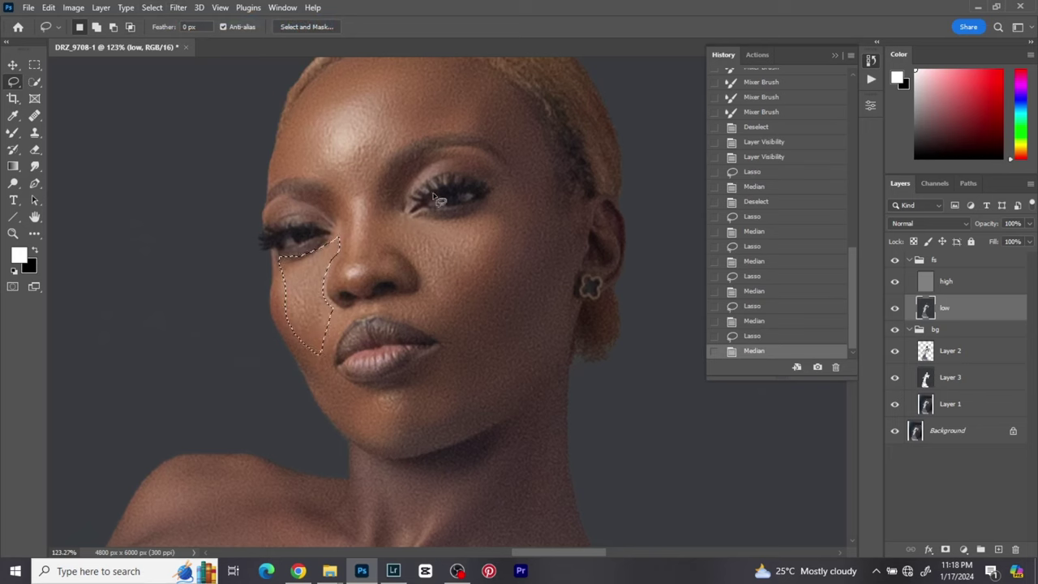
Lasso the skin above the left eye and around the right eye, reapplying Median to each.
mouse_move(279, 207)
left_mouse_down()
mouse_move(267, 212)
mouse_move(328, 227)
mouse_move(284, 199)
mouse_move(271, 210)
left_mouse_up()
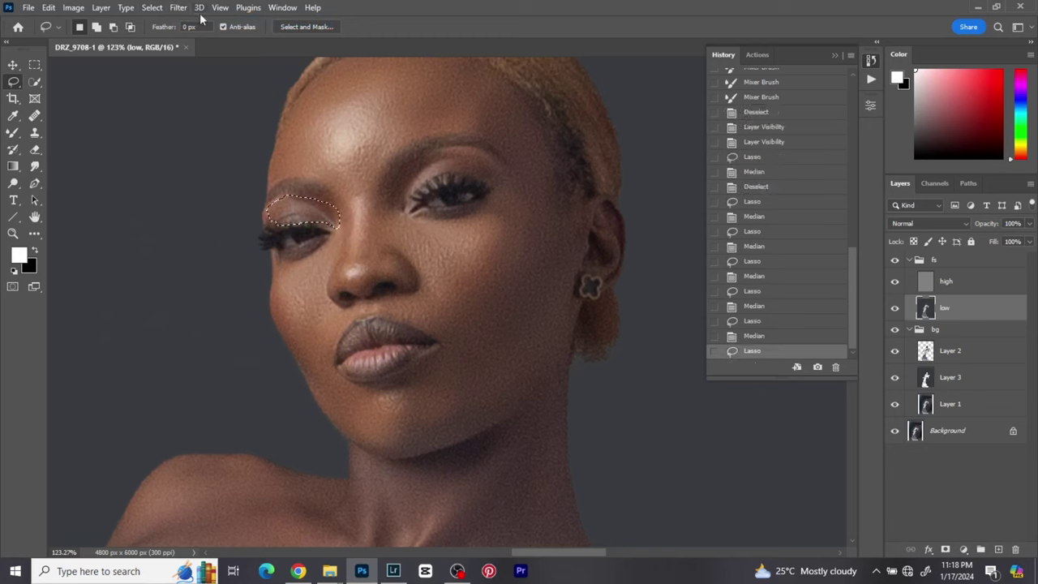
left_click(178, 7)
left_click(192, 20)
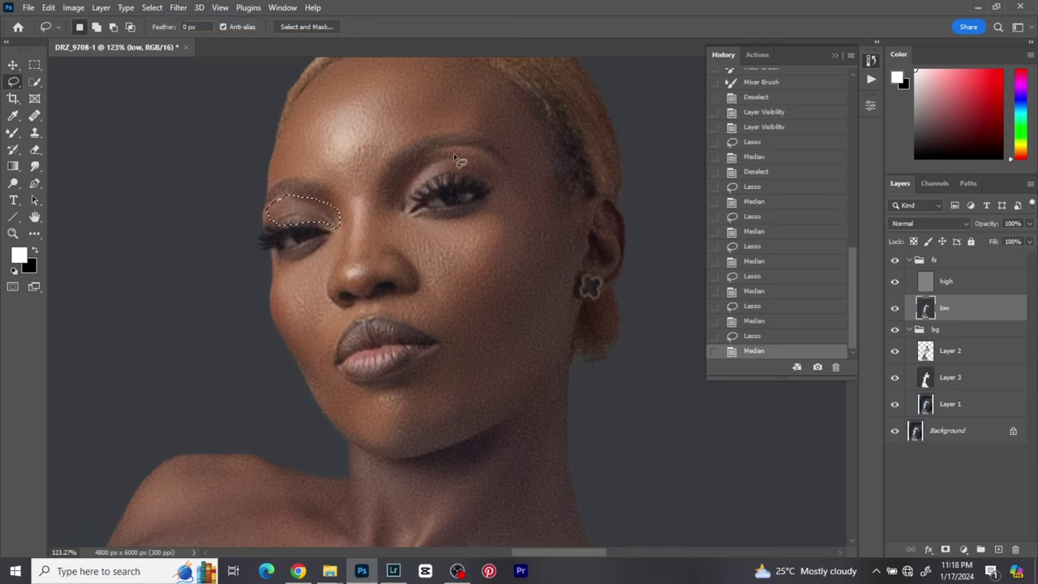
left_click_drag(439, 150, 389, 197)
mouse_move(420, 193)
left_mouse_down()
mouse_move(446, 177)
mouse_move(493, 188)
mouse_move(497, 160)
mouse_move(441, 150)
left_mouse_up()
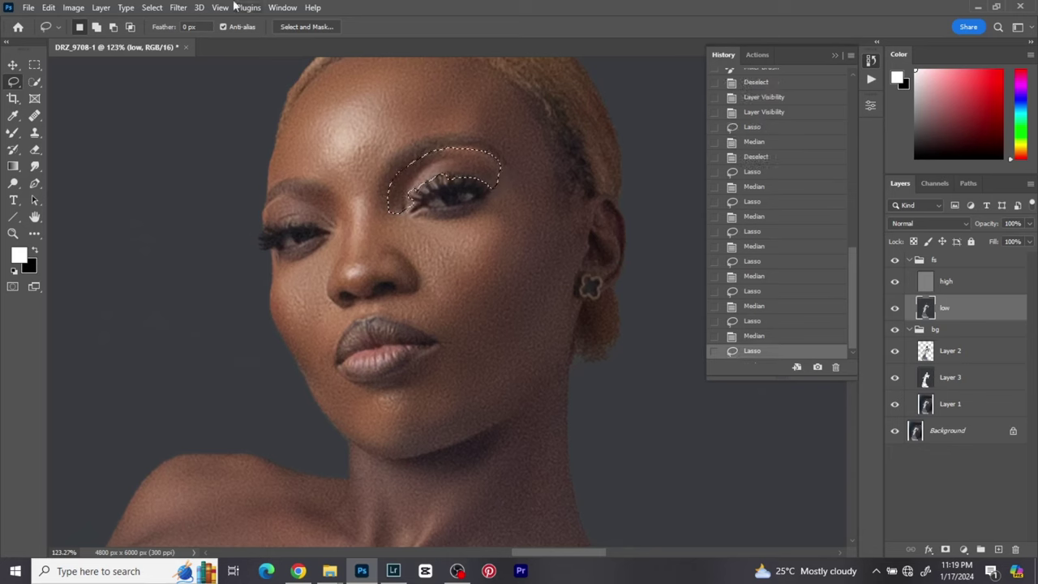
left_click(177, 7)
left_click(182, 21)
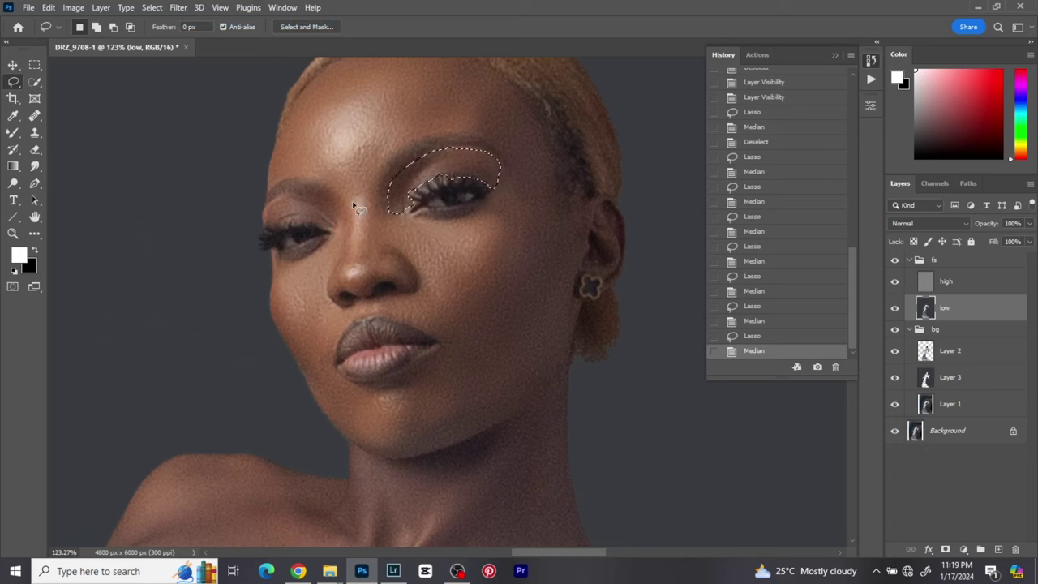
Lasso the side of the nose, reapply Median, then select a strip along the bridge.
left_click_drag(353, 203, 353, 220)
mouse_move(379, 222)
left_mouse_down()
mouse_move(411, 282)
mouse_move(367, 287)
mouse_move(370, 299)
mouse_move(333, 294)
mouse_move(340, 267)
left_mouse_up()
left_click_drag(343, 213, 343, 201)
left_click(177, 10)
left_click(188, 22)
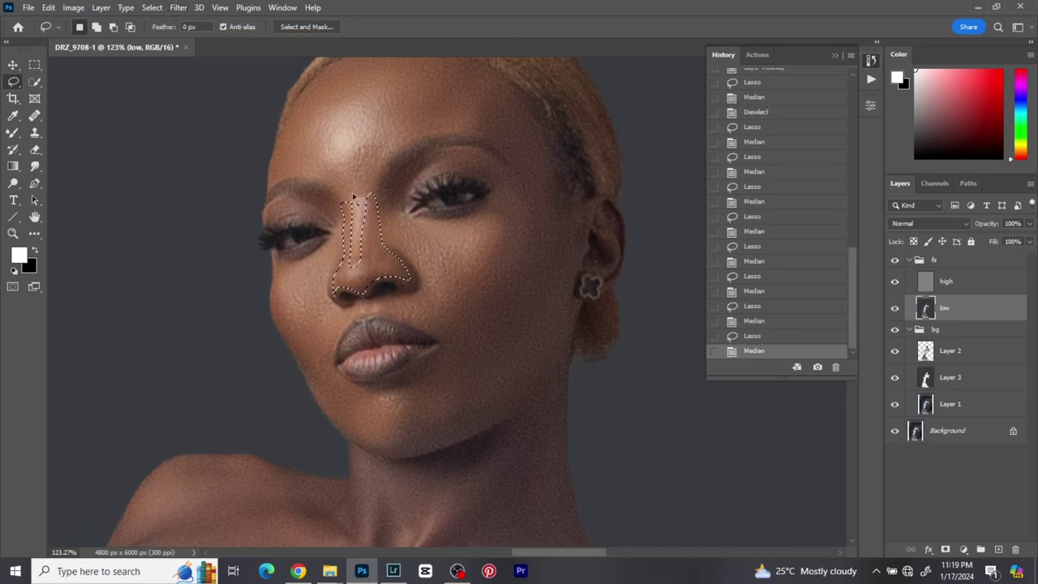
key("ctrl+h")
left_click_drag(363, 198, 363, 200)
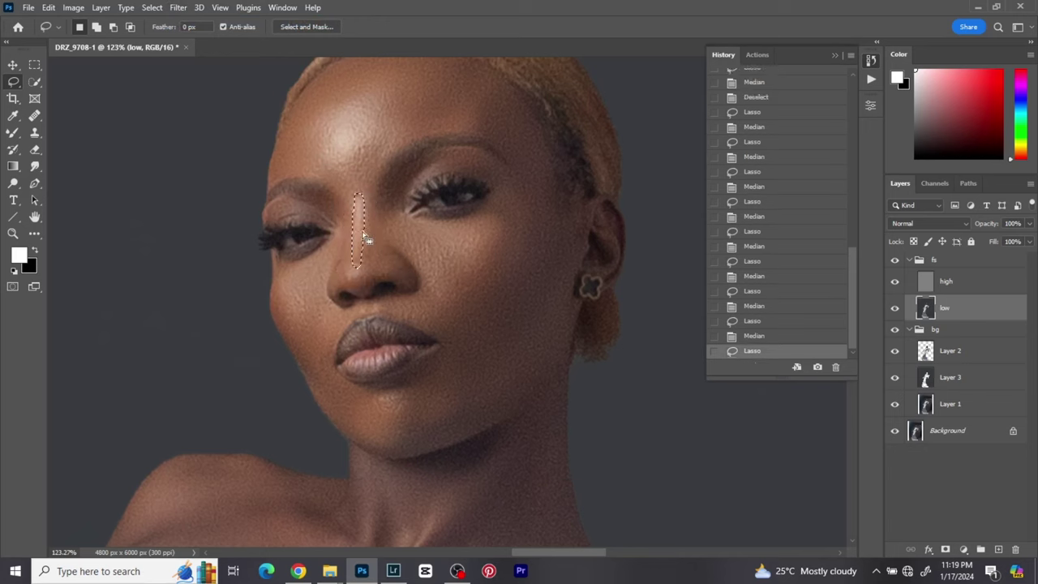
Apply Median with radius 6 to the nose-bridge selection.
left_click(185, 10)
mouse_move(199, 8)
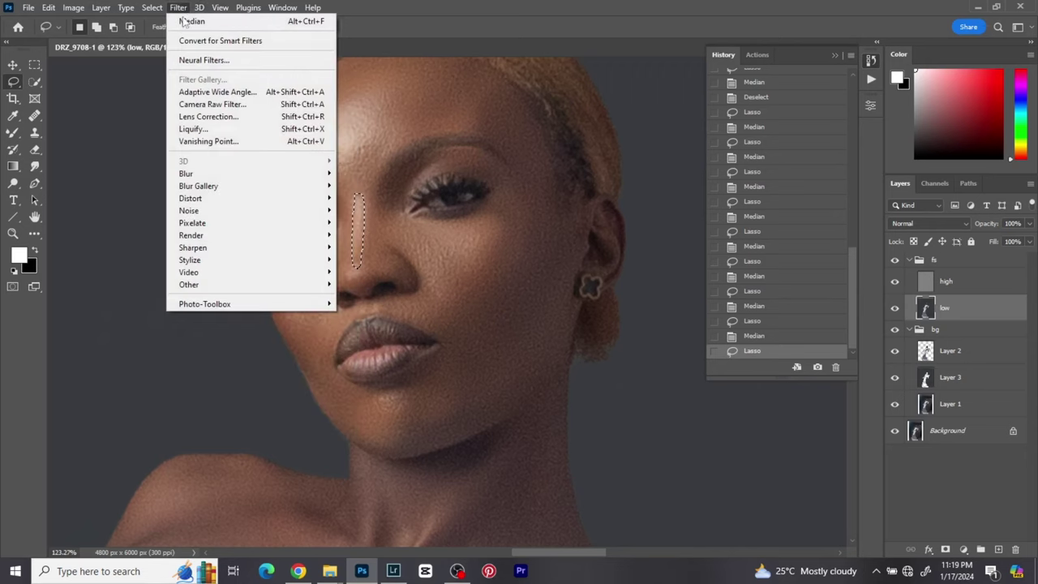
mouse_move(233, 212)
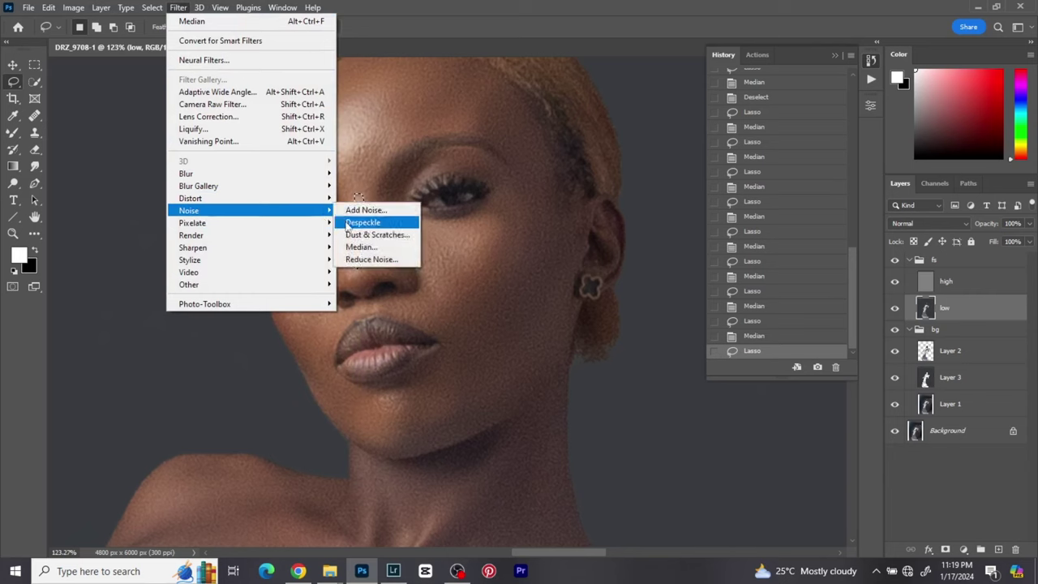
left_click(374, 247)
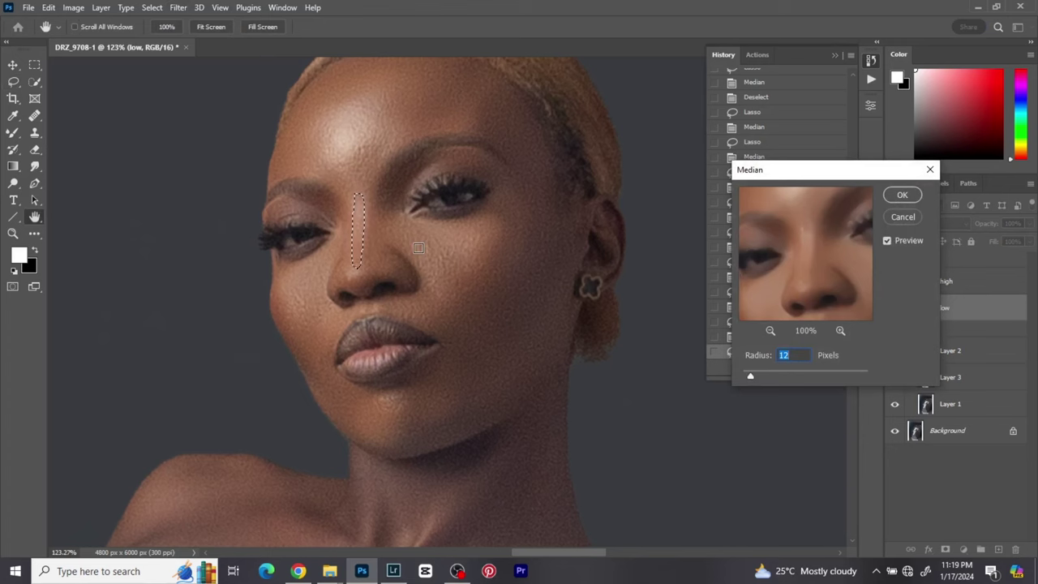
type("6")
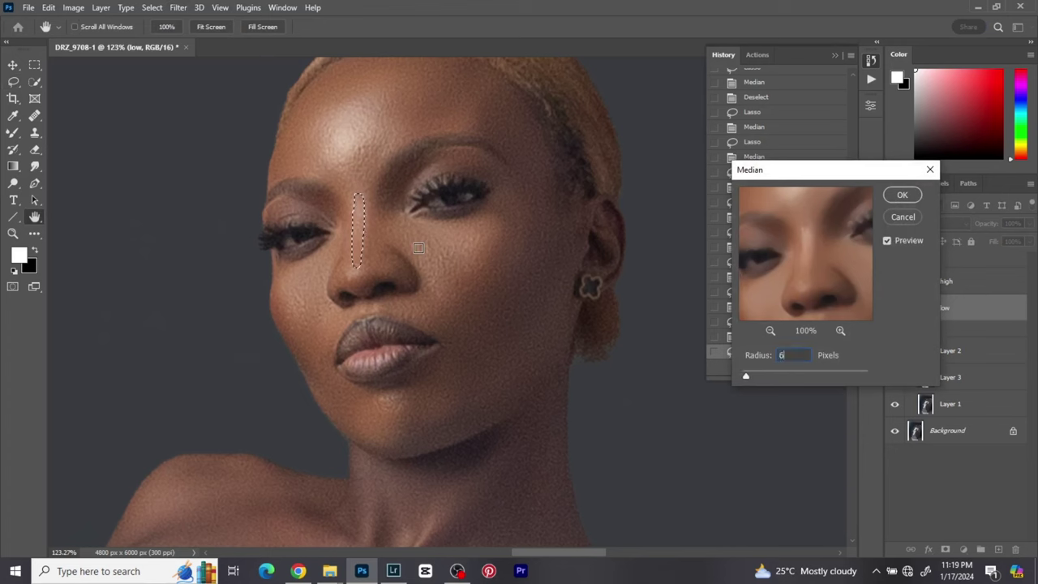
left_click(902, 196)
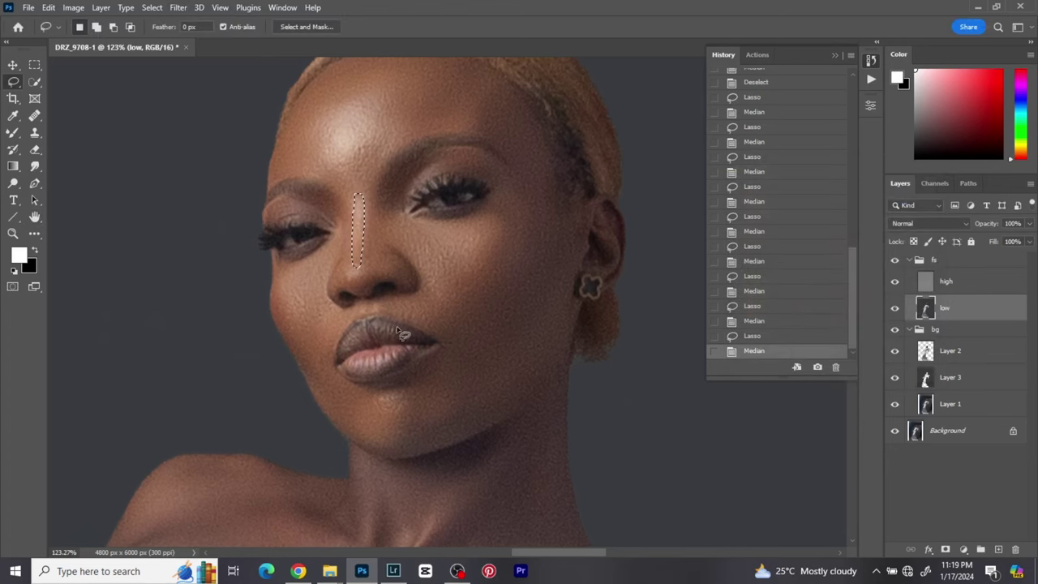
key("ctrl+h")
Lasso the upper and lower lips, reapplying Median to each.
mouse_move(388, 324)
left_mouse_down()
mouse_move(427, 341)
mouse_move(391, 342)
mouse_move(344, 359)
left_mouse_up()
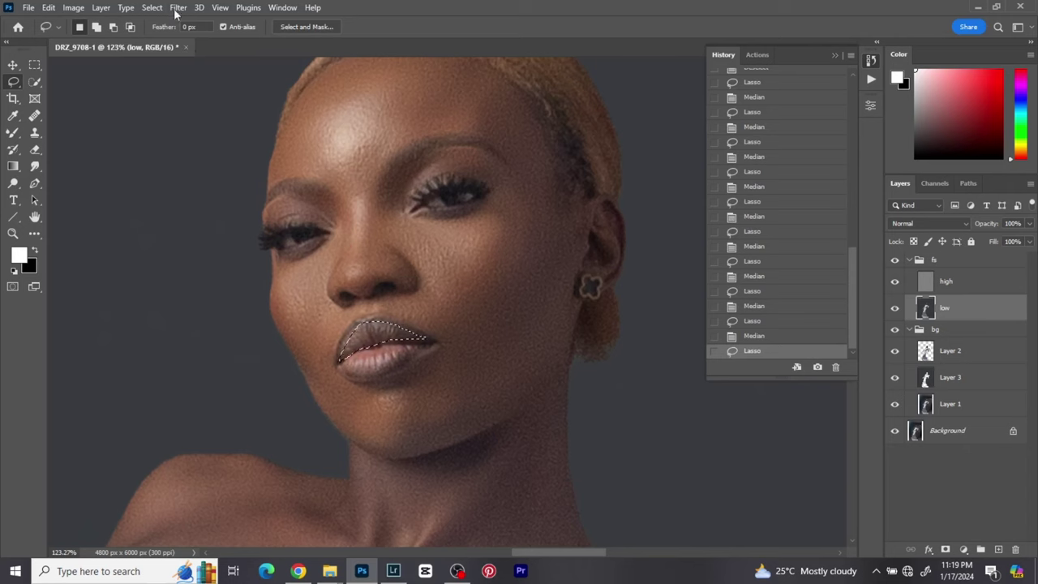
left_click(178, 8)
left_click(180, 20)
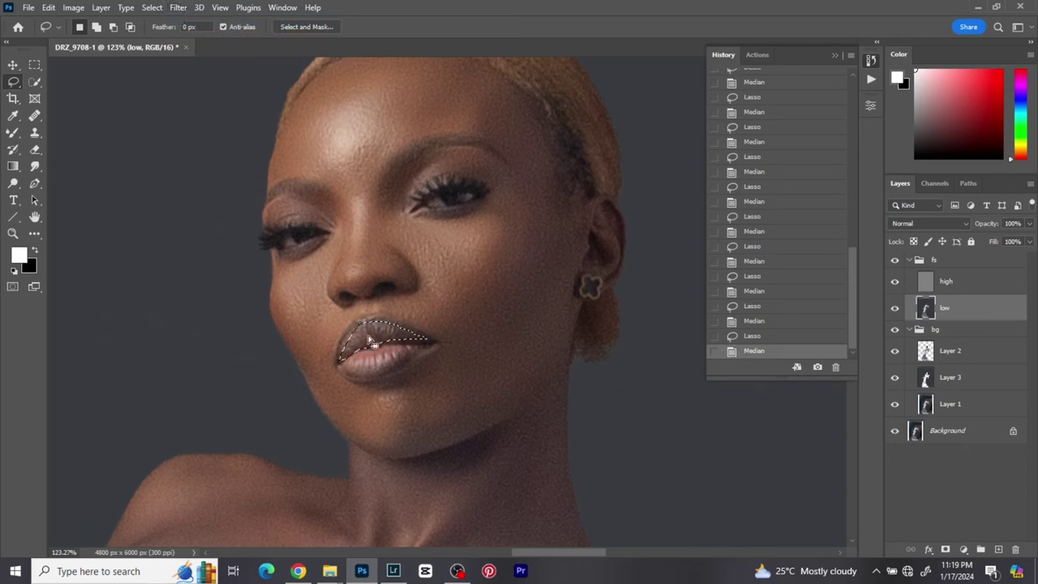
key("ctrl+h")
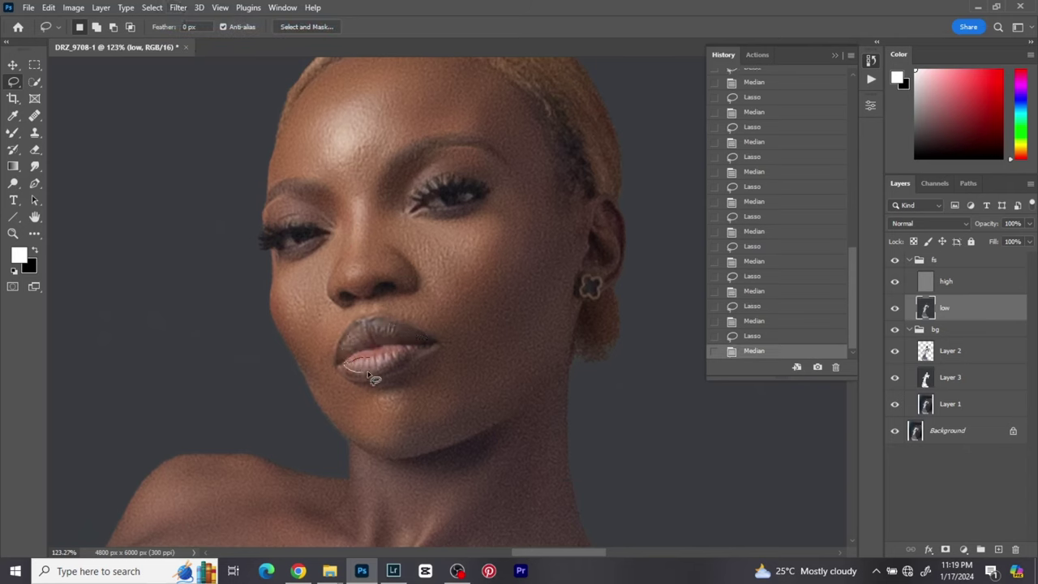
mouse_move(369, 376)
left_mouse_down()
mouse_move(414, 349)
mouse_move(372, 354)
left_mouse_up()
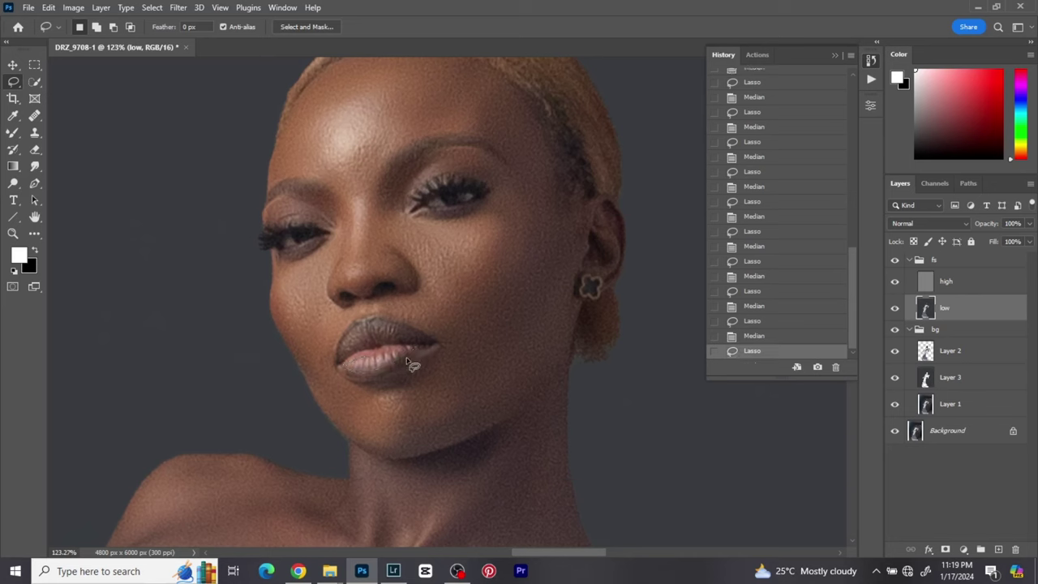
key("ctrl+z")
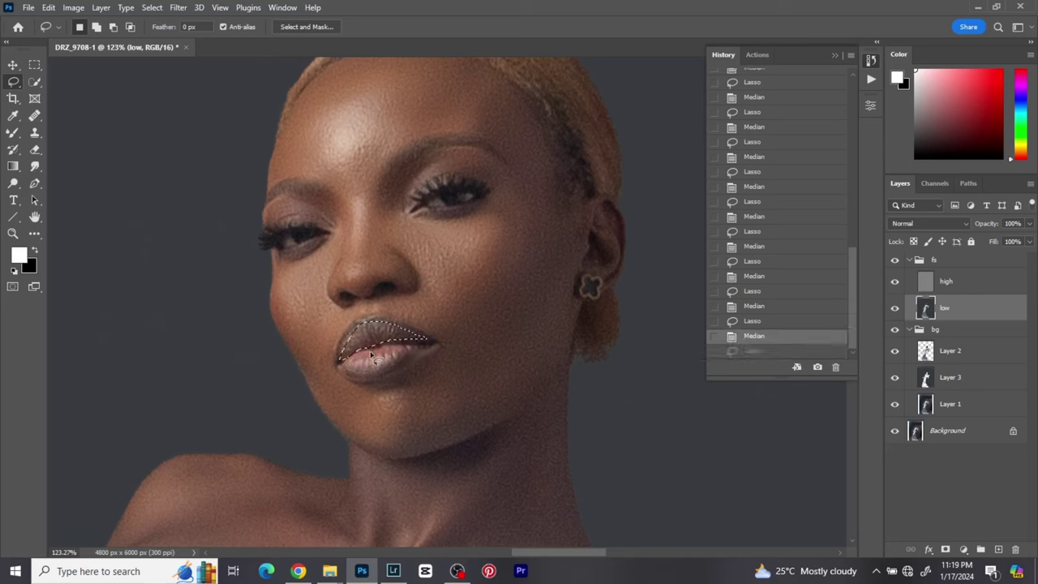
mouse_move(365, 377)
left_mouse_down()
mouse_move(420, 350)
mouse_move(350, 362)
left_mouse_up()
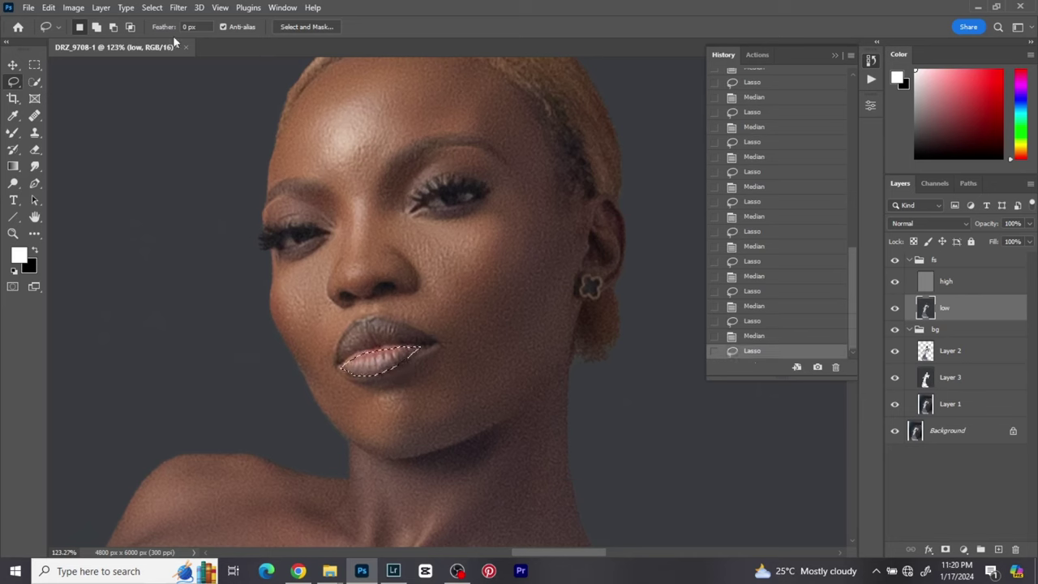
left_click(177, 7)
left_click(185, 22)
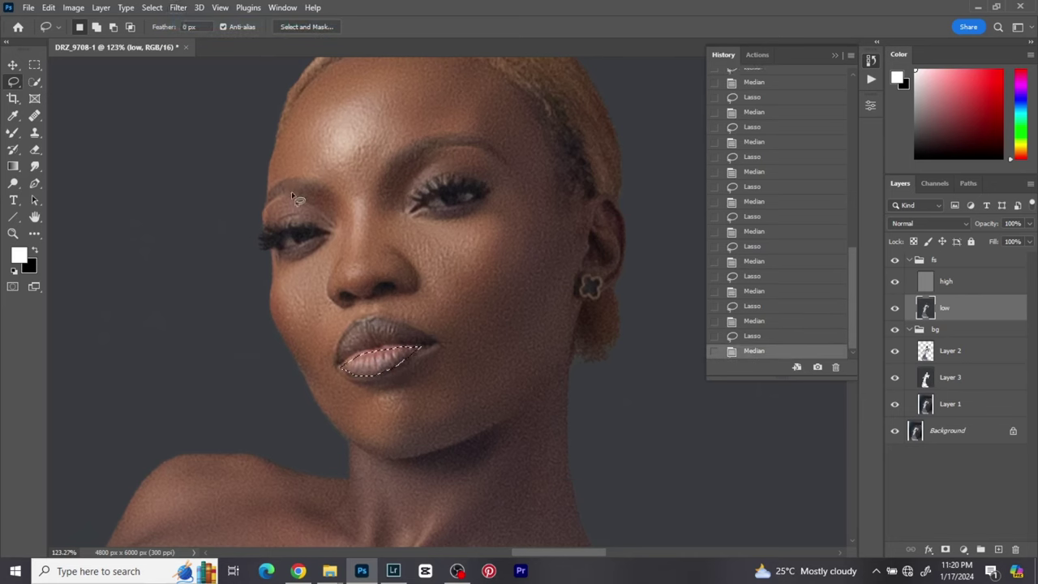
Lasso the left and right eyebrows, reapplying Median to each.
mouse_move(297, 187)
left_mouse_down()
mouse_move(328, 190)
mouse_move(275, 195)
left_mouse_up()
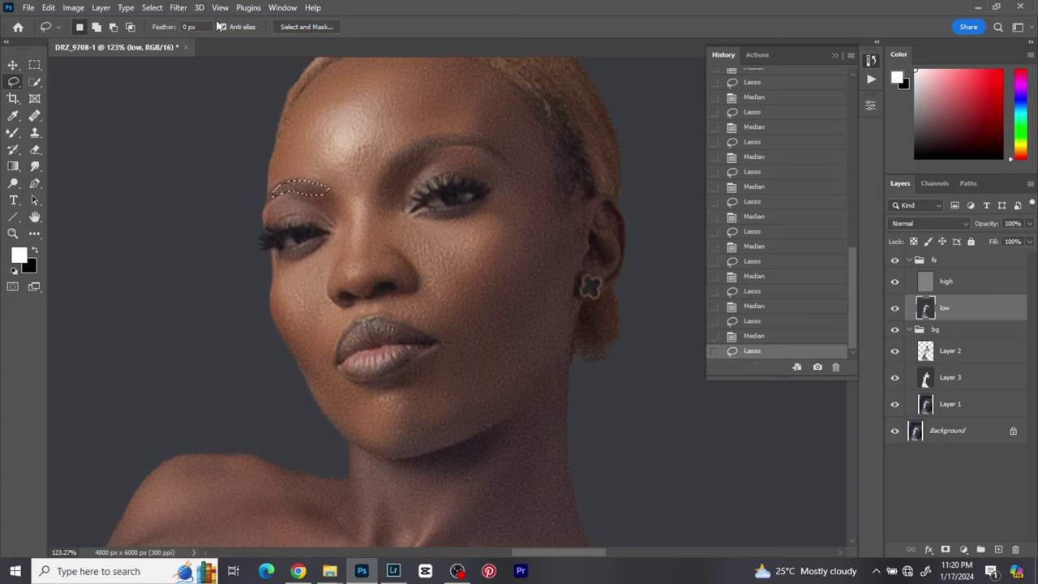
left_click(178, 8)
left_click(181, 20)
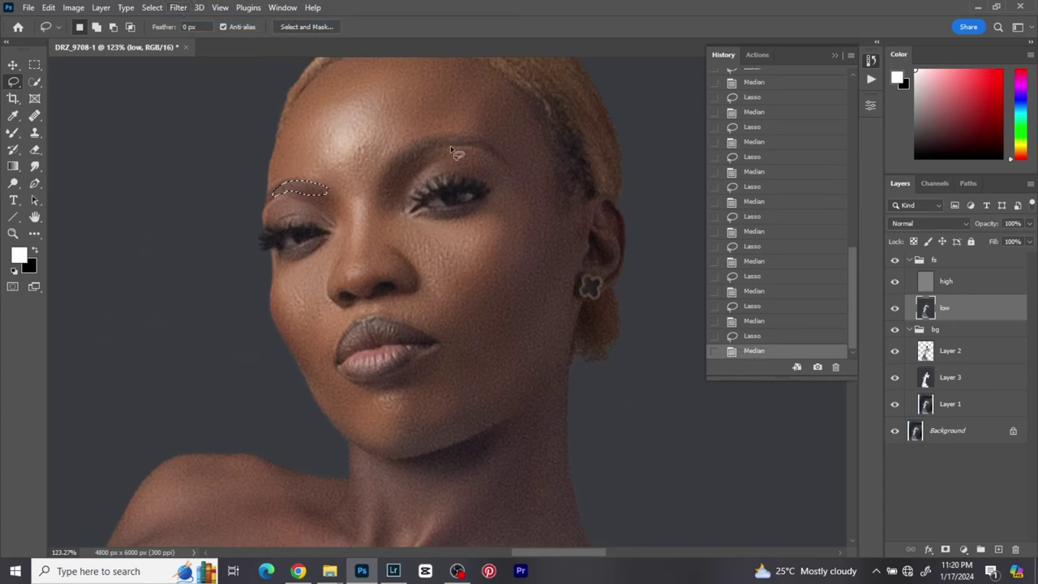
mouse_move(438, 151)
left_mouse_down()
mouse_move(402, 164)
mouse_move(438, 143)
mouse_move(475, 147)
left_mouse_up()
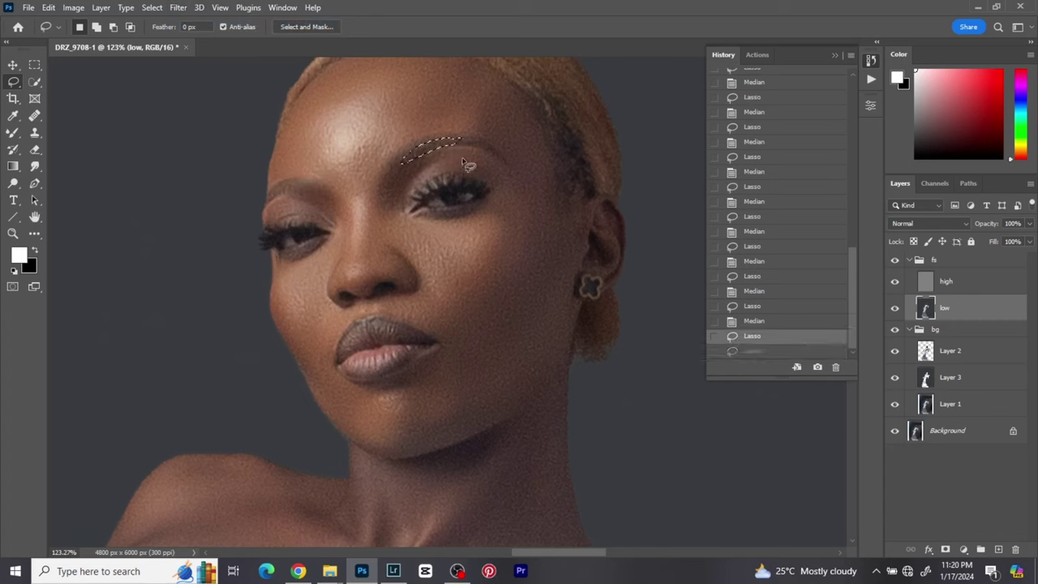
key("shift")
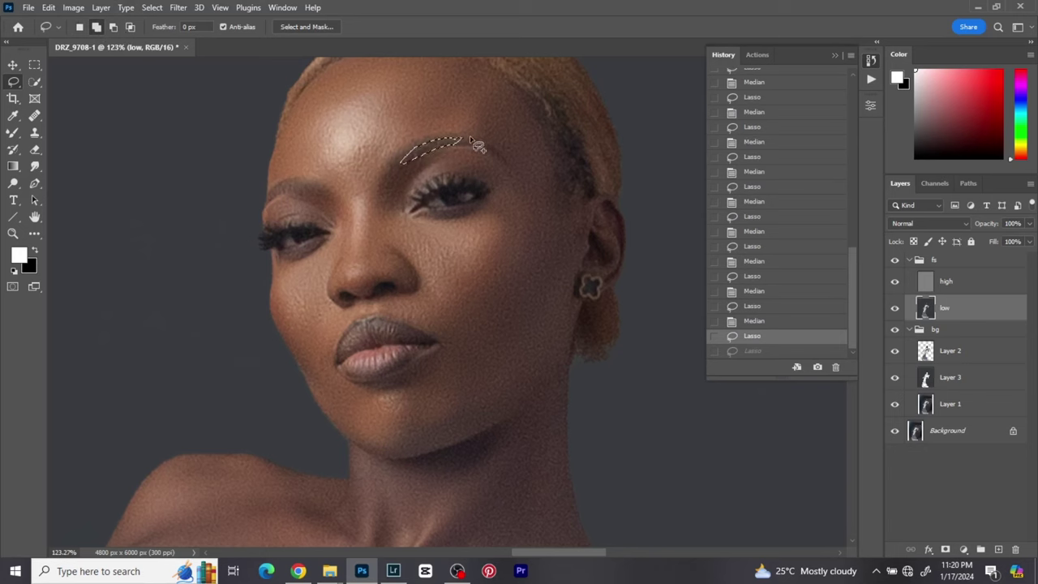
left_click_drag(454, 139, 491, 150)
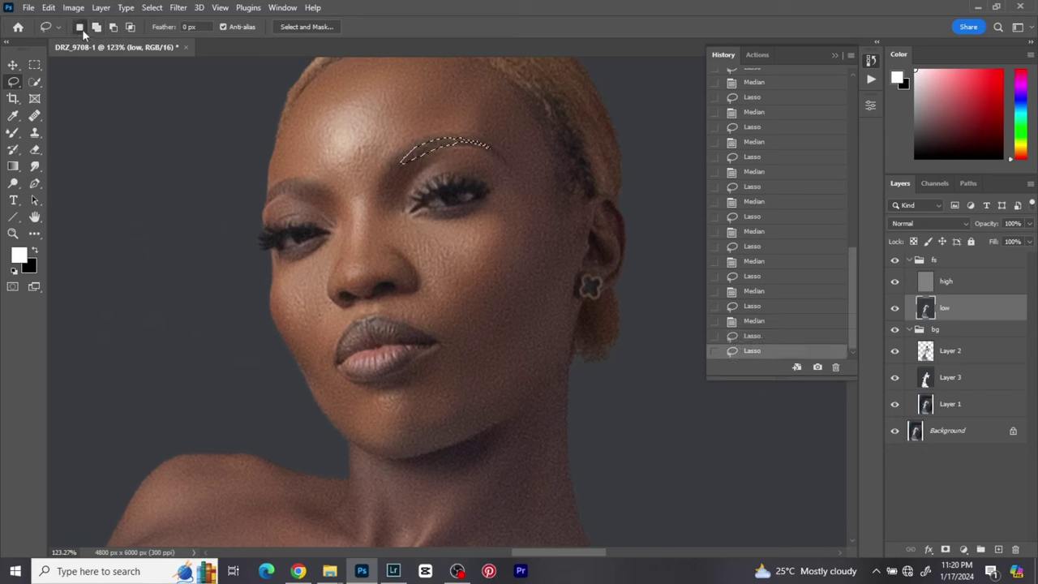
left_click(178, 8)
left_click(188, 22)
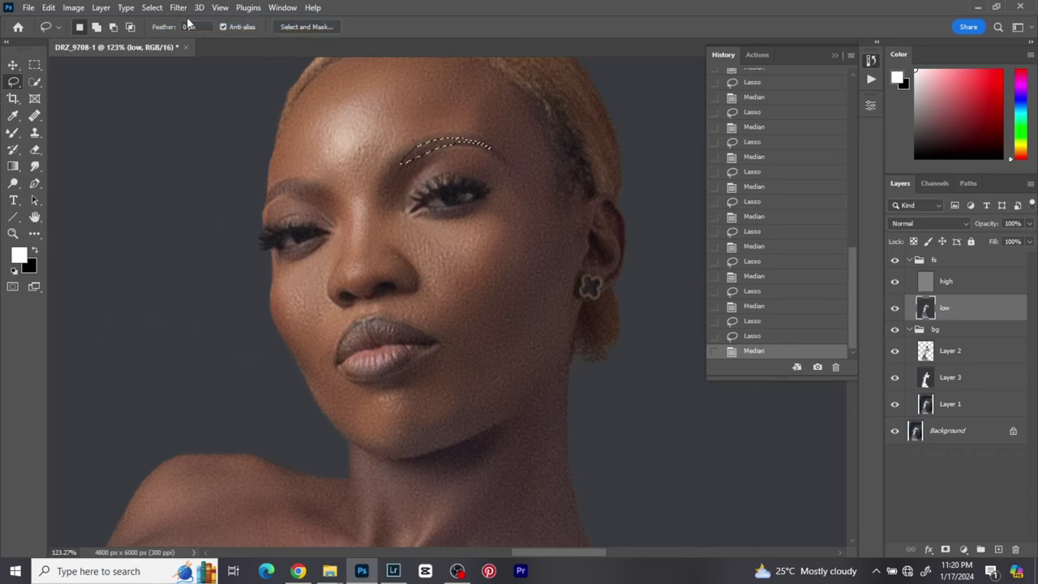
scroll(450, 228, "down", 5)
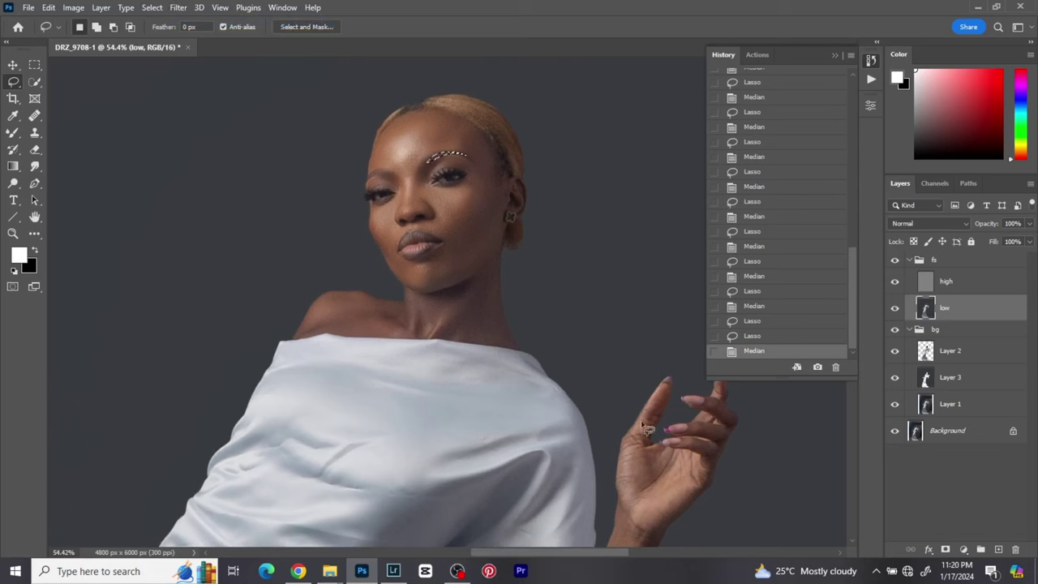
Drop the eyebrow selection, toggle the Background layer to compare, and pick the Clone Stamp.
left_click(193, 104)
left_click(896, 434, "alt")
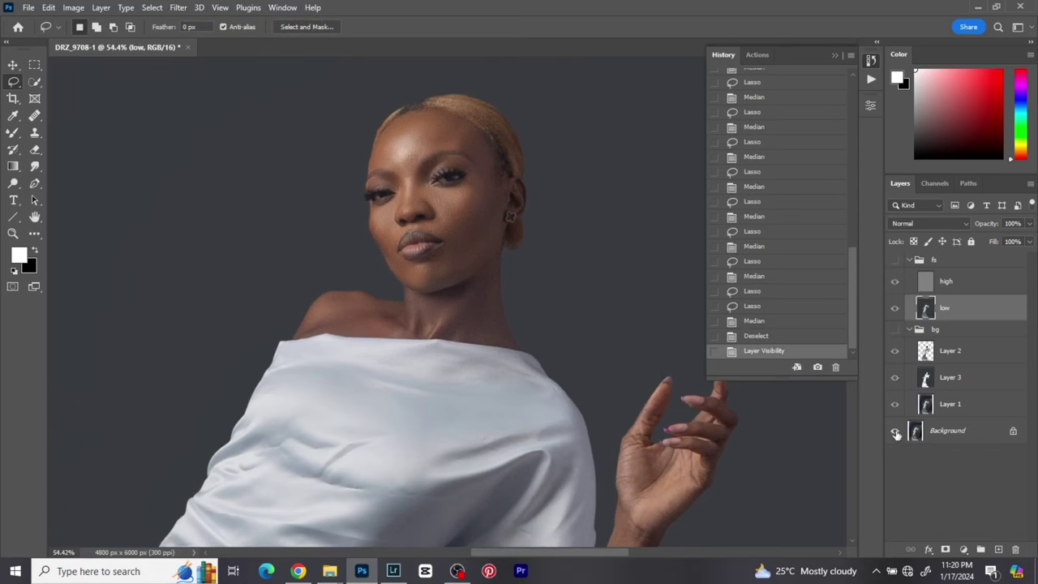
left_click(896, 433, "alt")
left_click(896, 434, "alt")
left_click(896, 434, "alt")
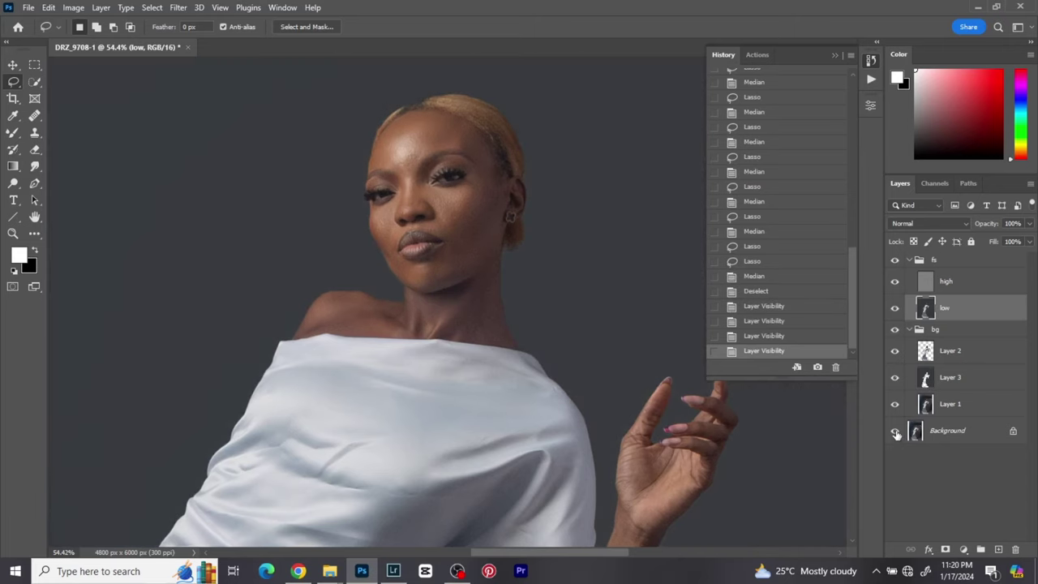
left_click(36, 134)
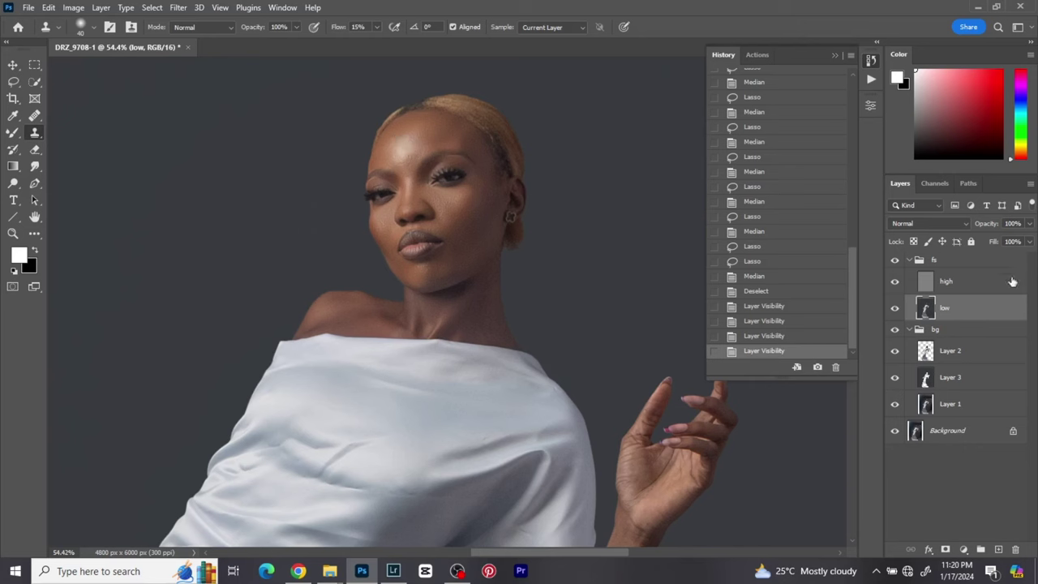
Select the high layer, close History, and make the Clone Stamp brush much smaller.
left_click(946, 284)
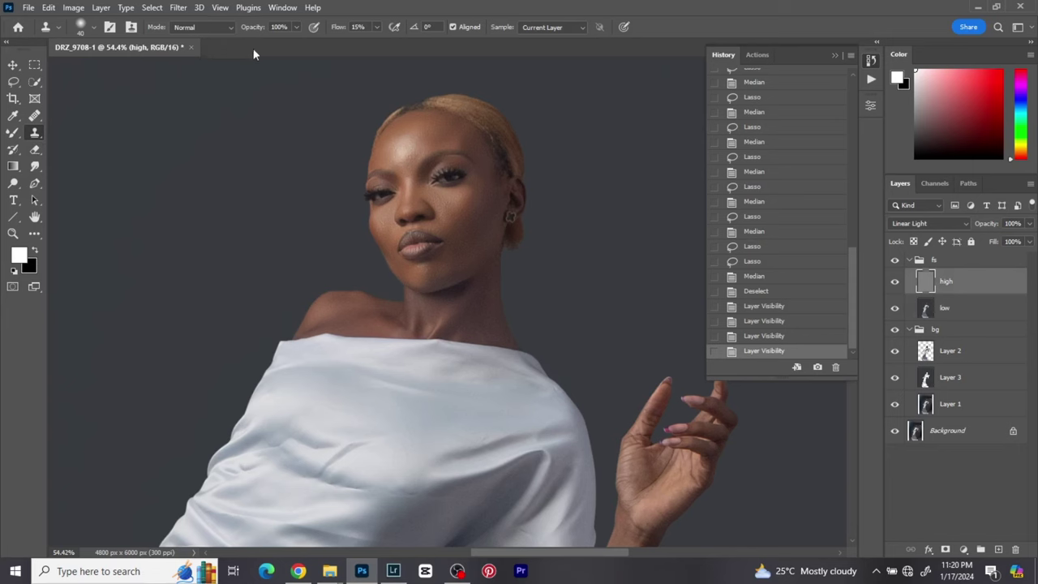
left_click(850, 58)
scroll(418, 141, "up", 10)
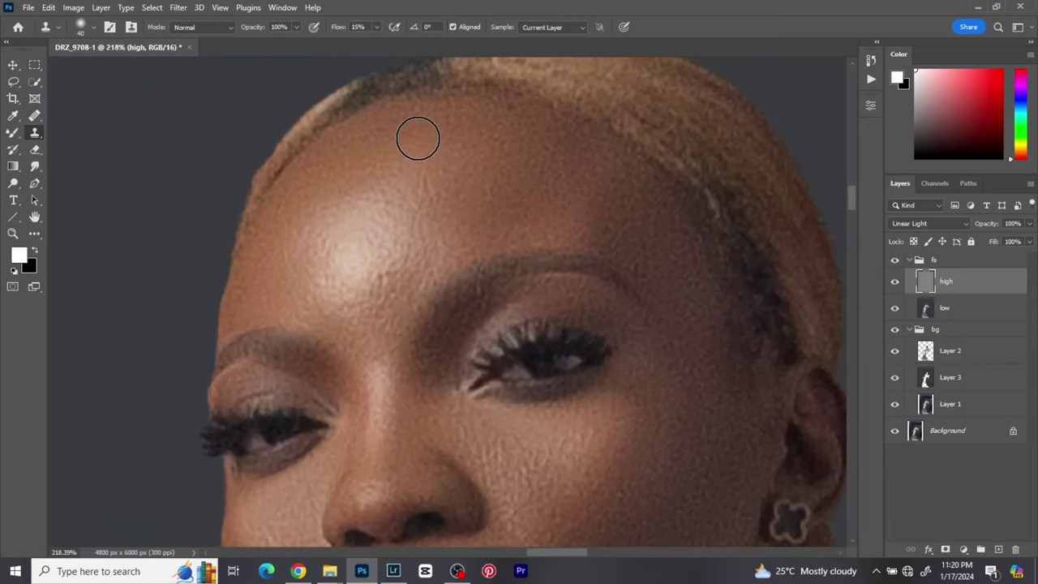
key("bracketleft")
key("bracketleft")
key("bracketleft")
key("bracketleft")
key("bracketleft")
key("bracketleft")
key("bracketleft")
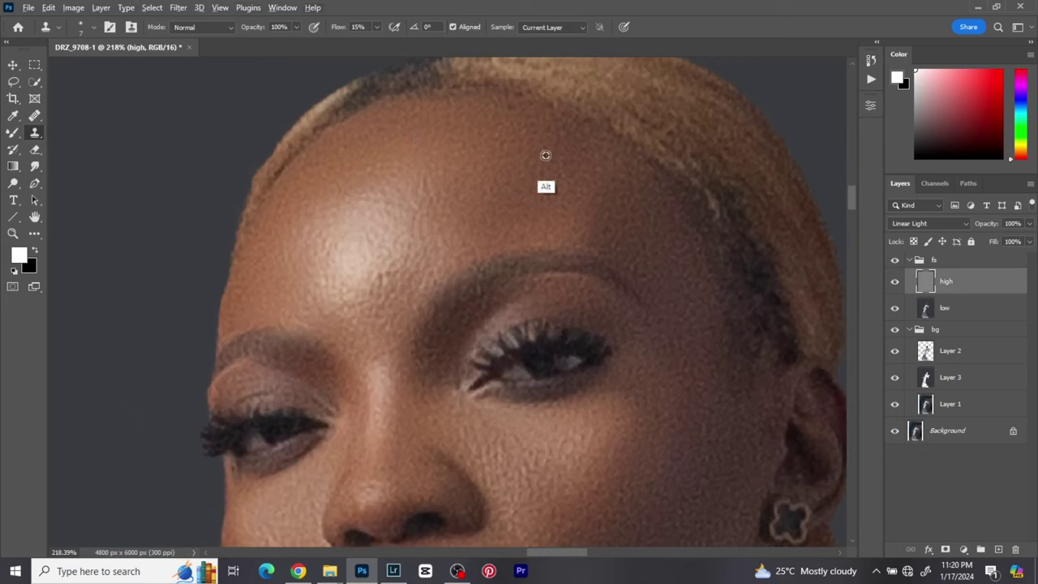
Clone-stamp clean skin texture over the brow, resampling sources near and between the brows.
left_click_drag(403, 267, 381, 269)
left_click_drag(373, 313, 380, 283)
key("alt")
left_click(402, 278, "alt")
left_click_drag(365, 284, 389, 325)
key("alt")
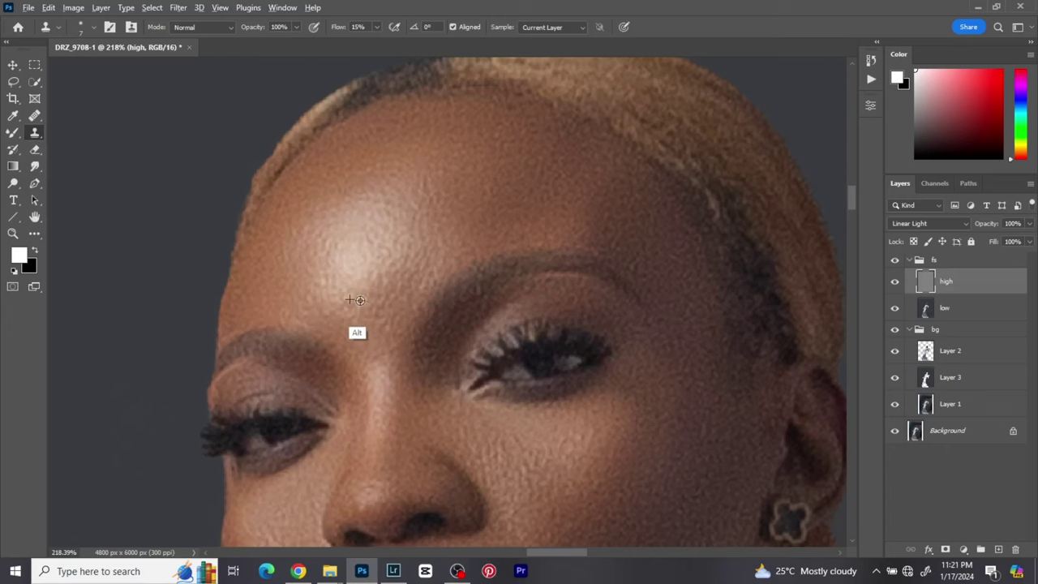
key("alt")
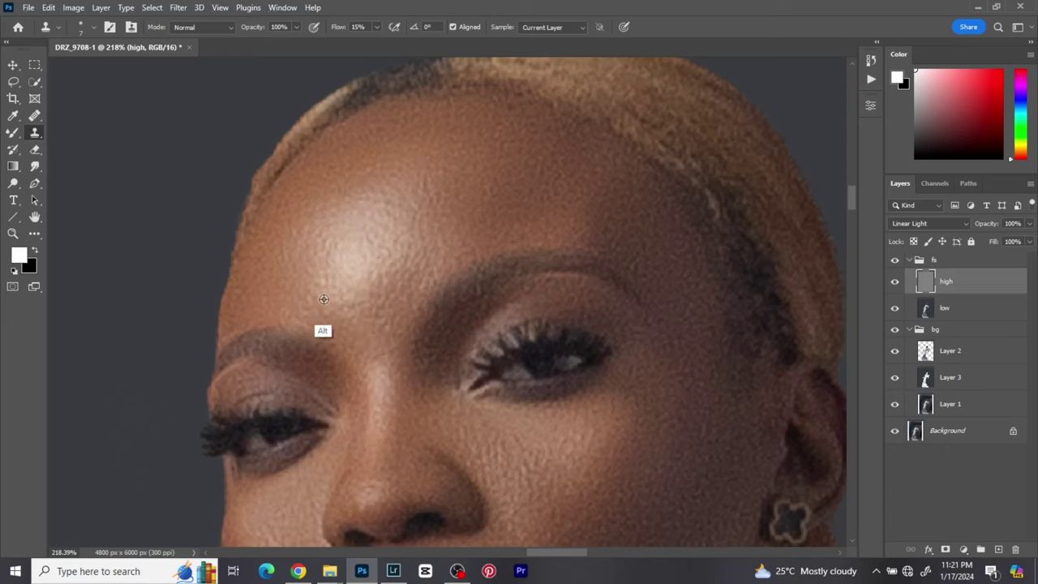
left_click(376, 329, "alt")
Sample clean skin beside the nose, below the eye and on the cheek edge.
mouse_move(544, 271)
left_mouse_down()
mouse_move(544, 192)
mouse_move(510, 151)
mouse_move(532, 208)
mouse_move(491, 174)
left_mouse_up()
left_click(351, 250, "alt")
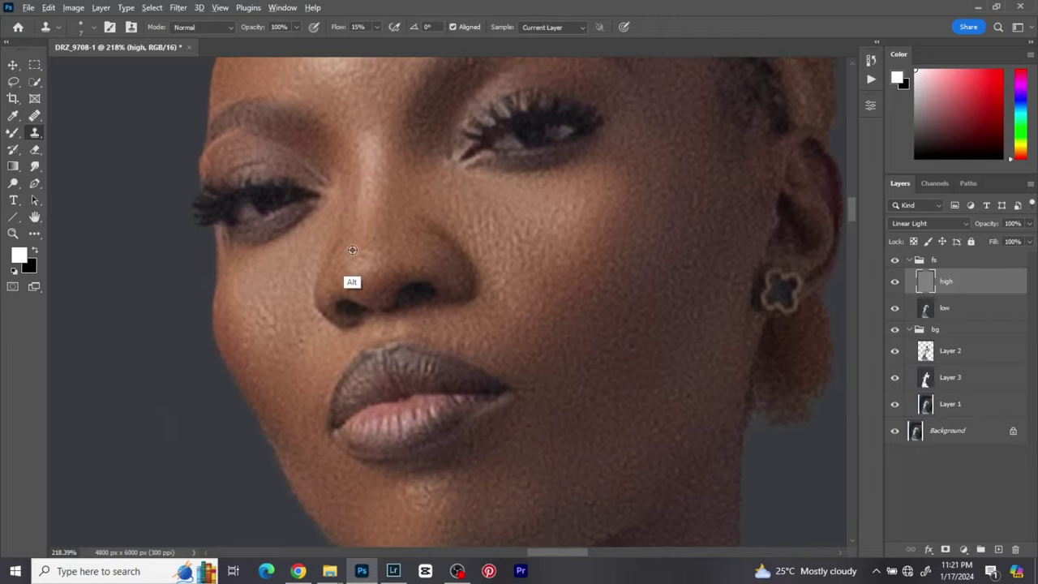
left_click(344, 202, "alt")
left_click(225, 257, "alt")
left_click(224, 264, "alt")
Clone-stamp clean texture across and up the chin from a chin source.
left_click_drag(460, 391, 471, 246)
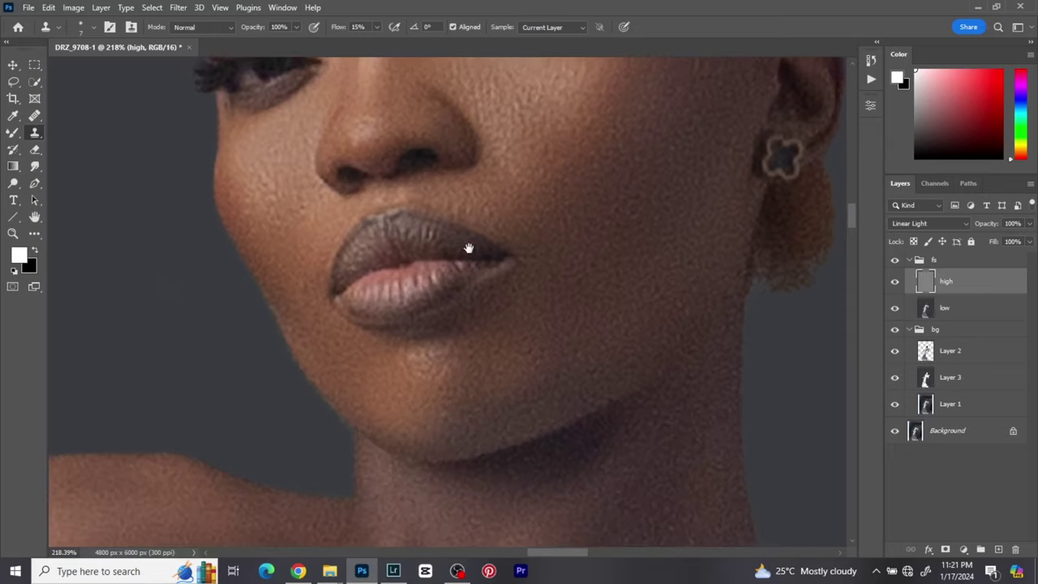
left_click(532, 355, "alt")
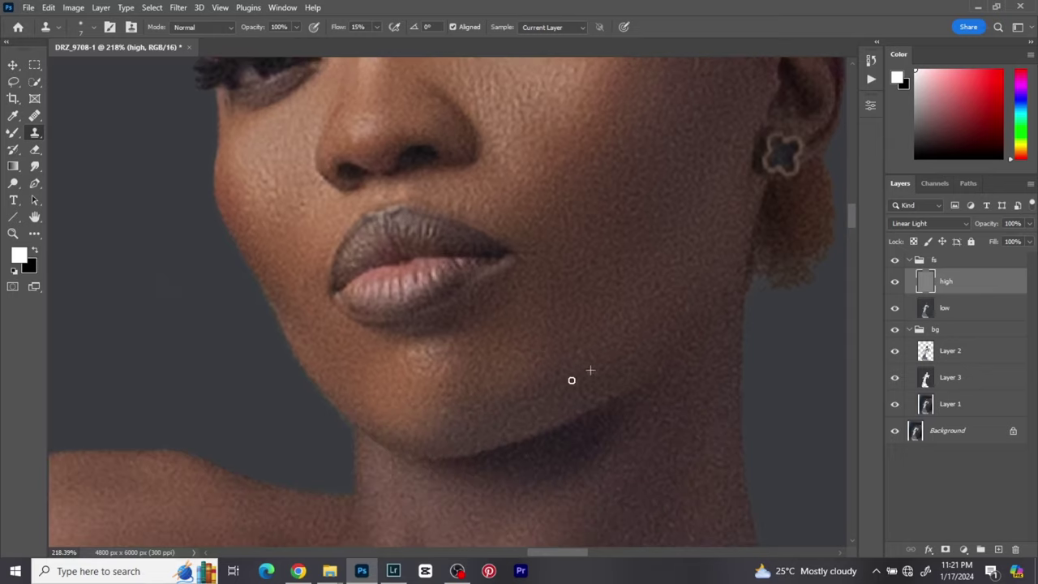
left_click(454, 401, "alt")
left_click(451, 378, "alt")
scroll(517, 208, "down", 5)
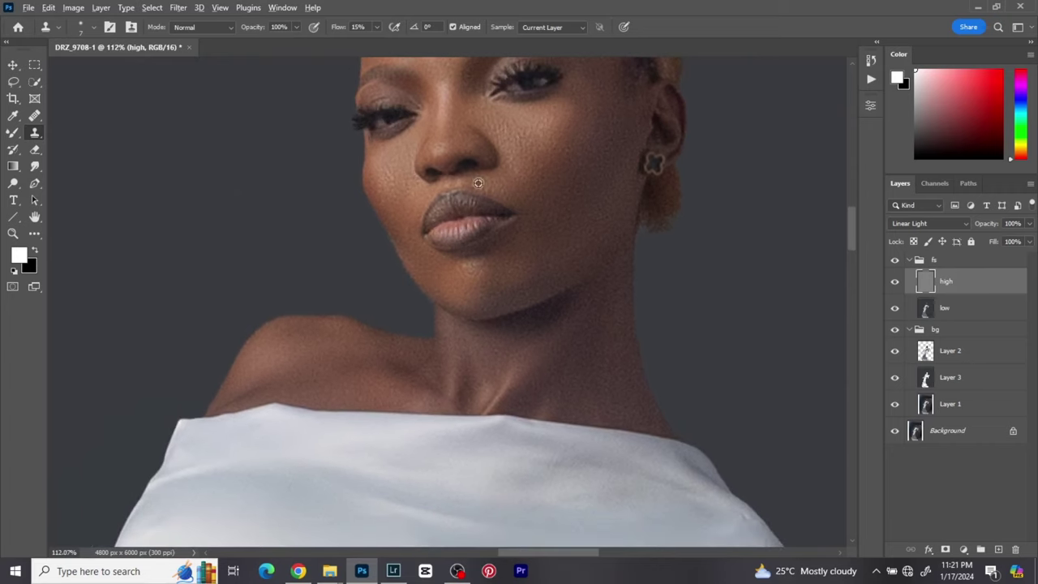
scroll(478, 183, "up", 5)
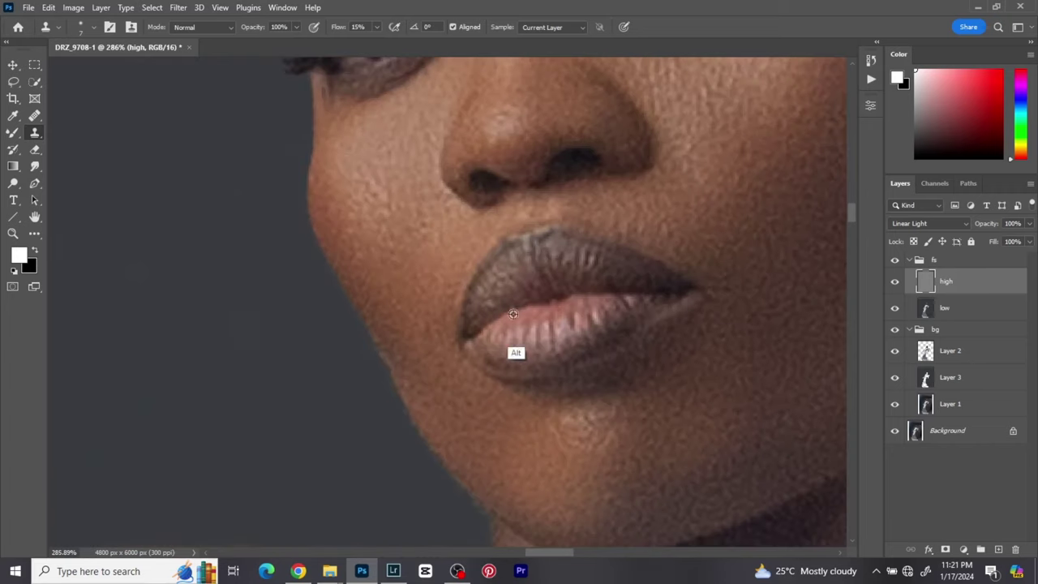
Clone-stamp over the cheek beside the nose and the outer cheek.
left_click(432, 212, "alt")
left_click(441, 228)
left_click(371, 206)
scroll(451, 148, "down", 5)
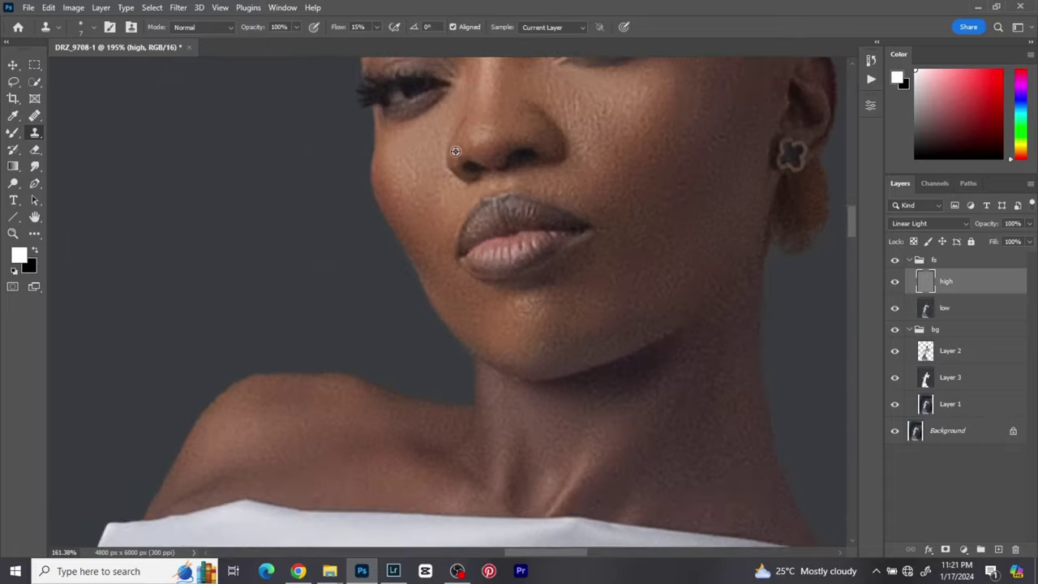
scroll(452, 243, "up", 3)
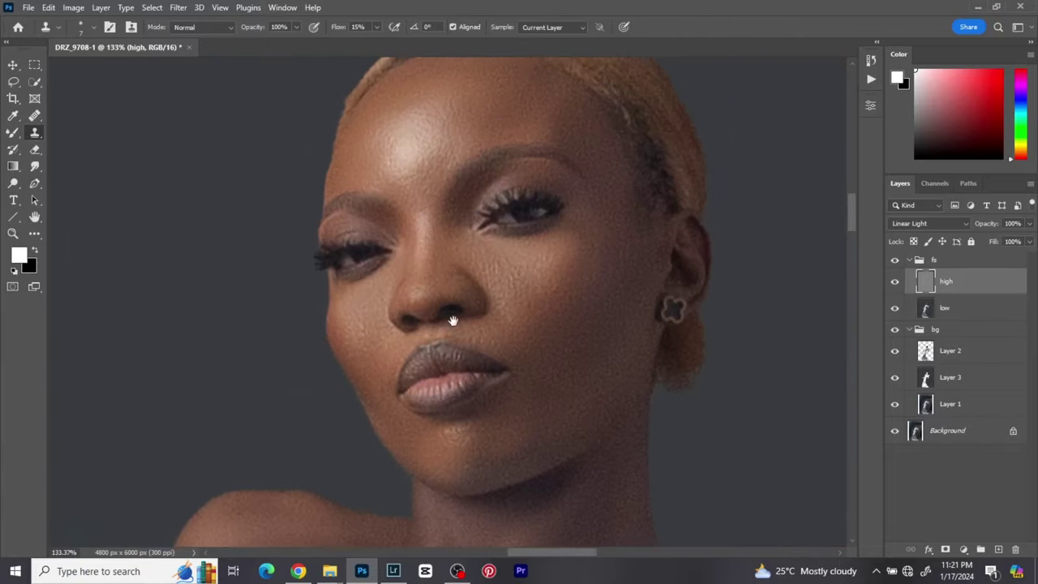
left_click(13, 132)
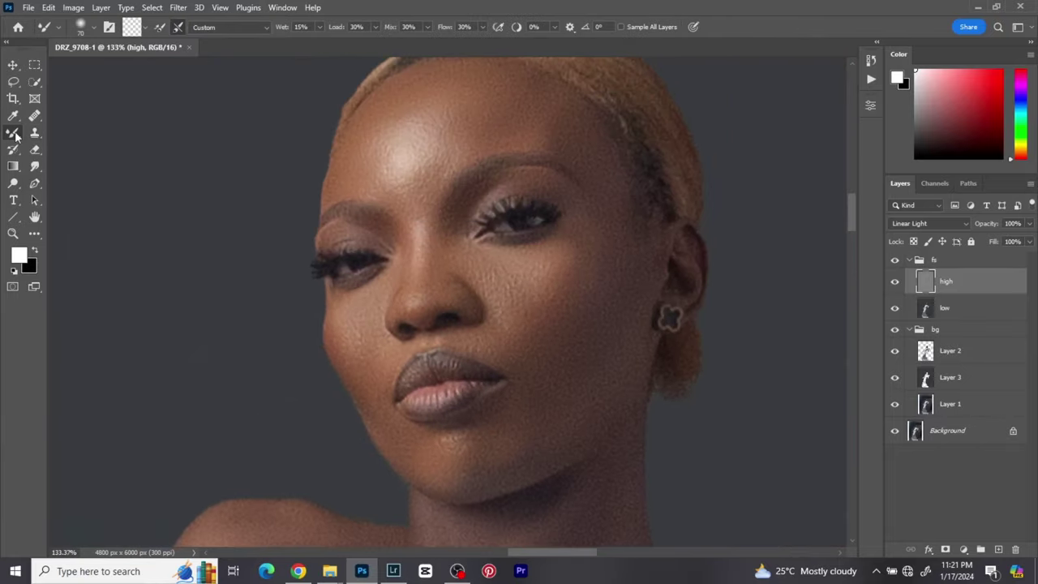
On the low layer, blend the cheek and chin skin with the Mixer Brush at sizes 15–30.
left_click(961, 314)
scroll(511, 264, "down", 2)
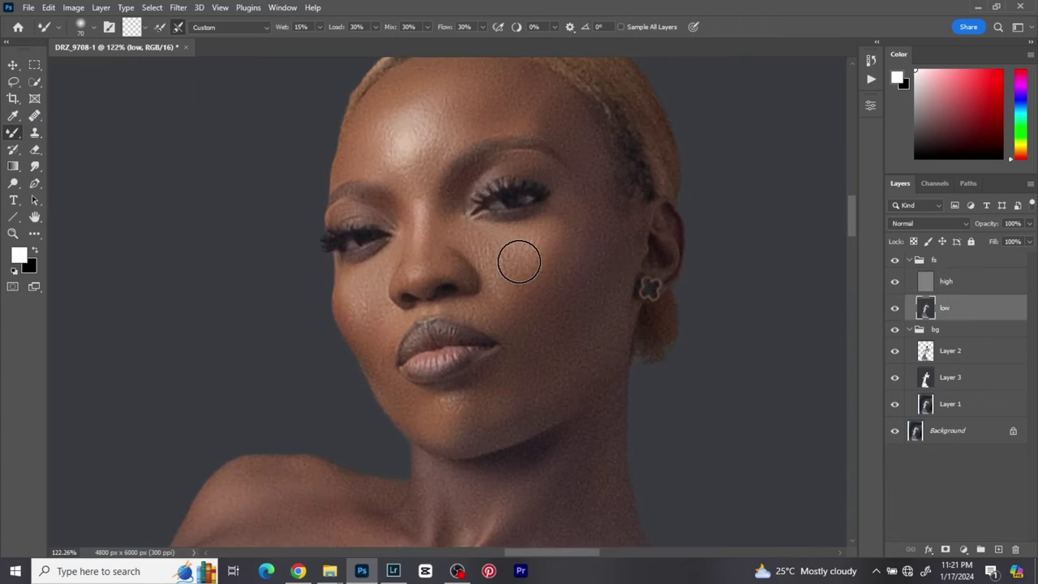
key("bracketleft")
key("bracketleft")
key("bracketleft")
key("bracketleft")
key("bracketleft")
key("bracketright")
key("bracketleft")
key("bracketleft")
key("bracketright")
key("bracketright")
key("bracketright")
key("bracketright")
key("bracketright")
key("bracketright")
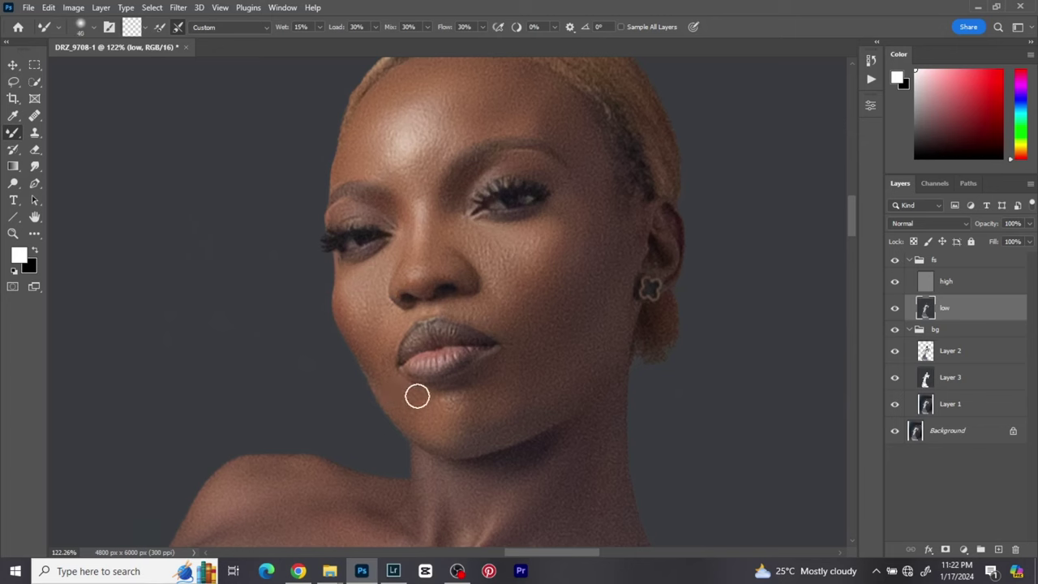
key("bracketleft")
key("bracketleft")
scroll(435, 240, "down", 5)
Toggle the fs group off and on to compare, then collapse it.
left_click(894, 260)
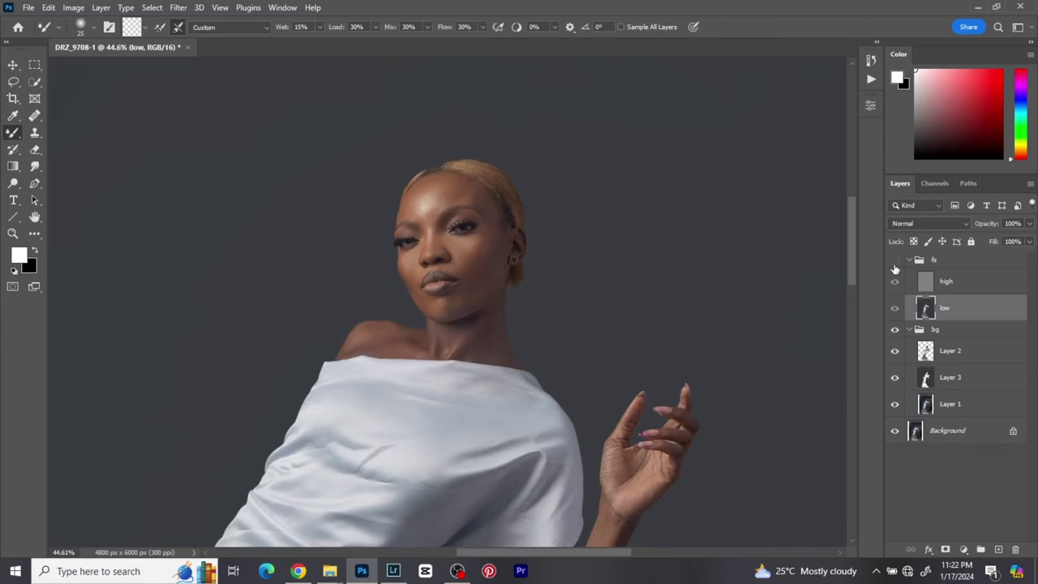
left_click(894, 261)
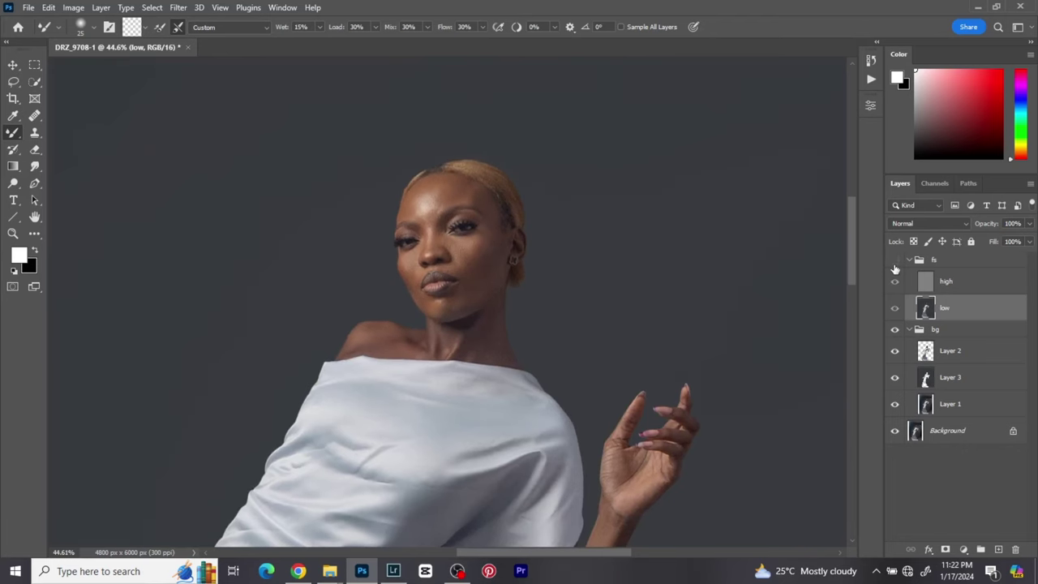
left_click(894, 264)
left_click(12, 64)
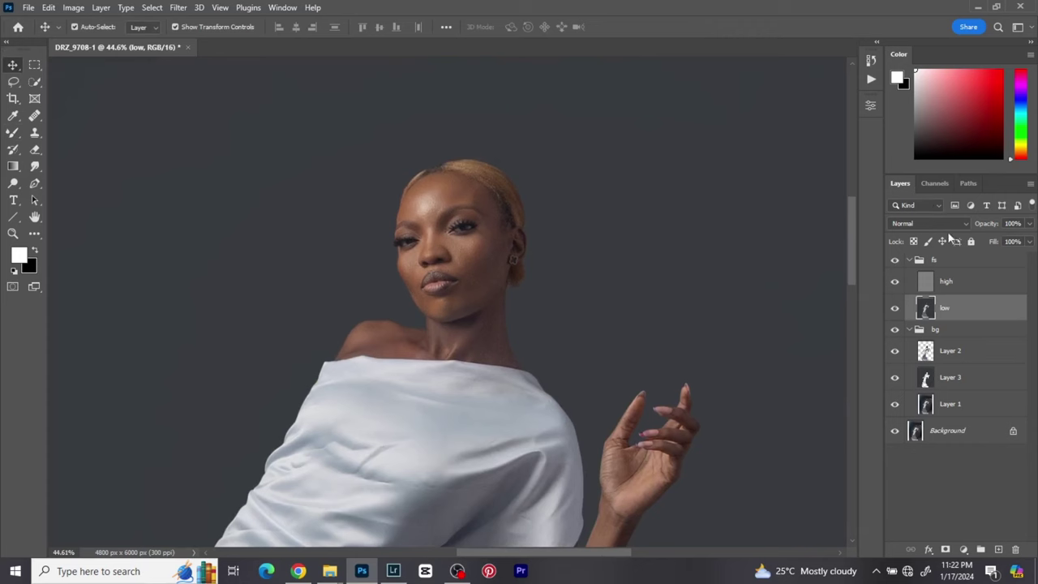
left_click(911, 260)
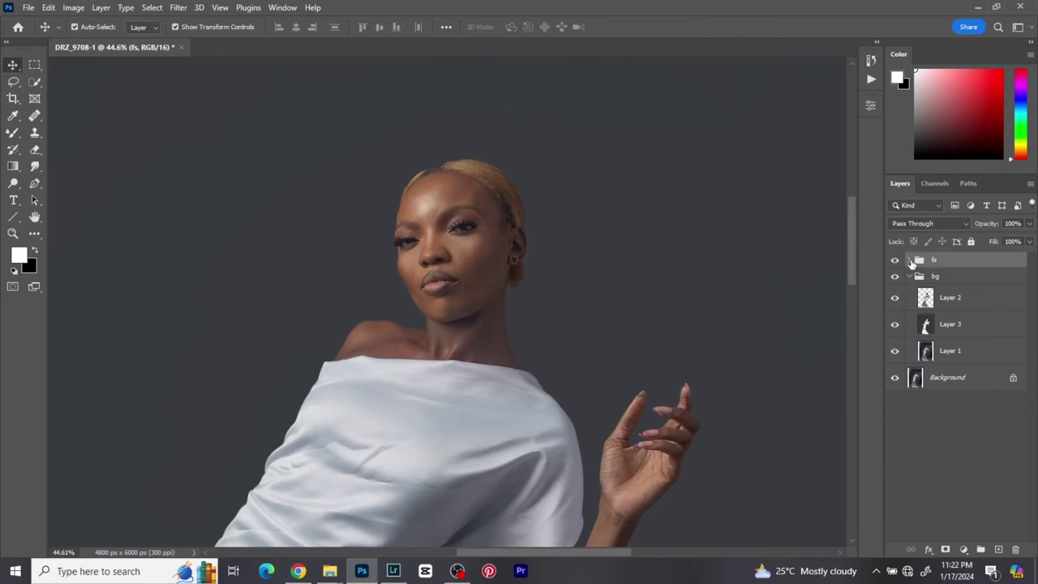
Recentre the view on the face and stamp all visible layers into Layer 4.
scroll(392, 203, "down", 8)
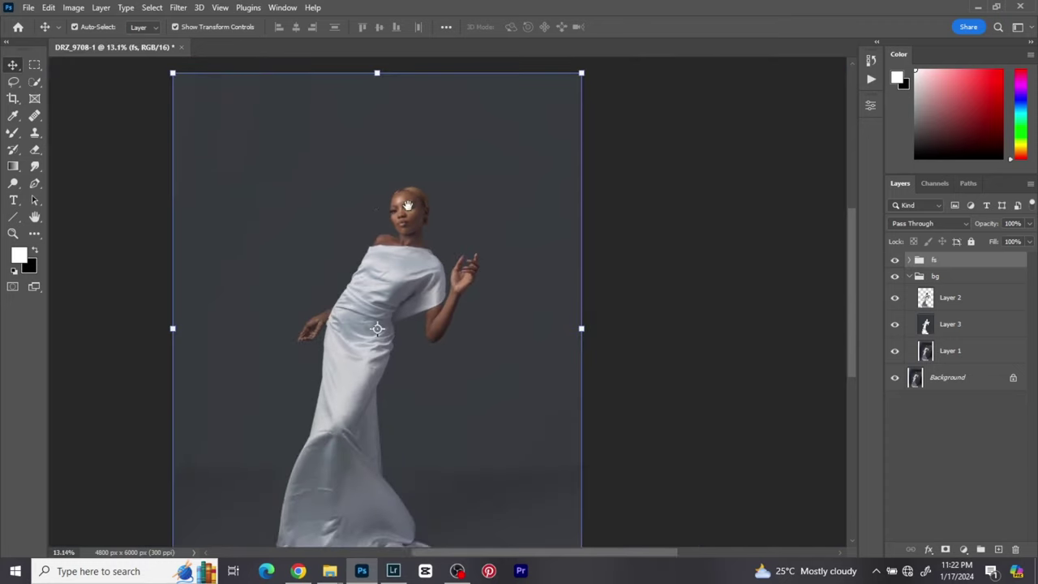
left_click_drag(408, 205, 454, 193)
scroll(454, 201, "down", 1)
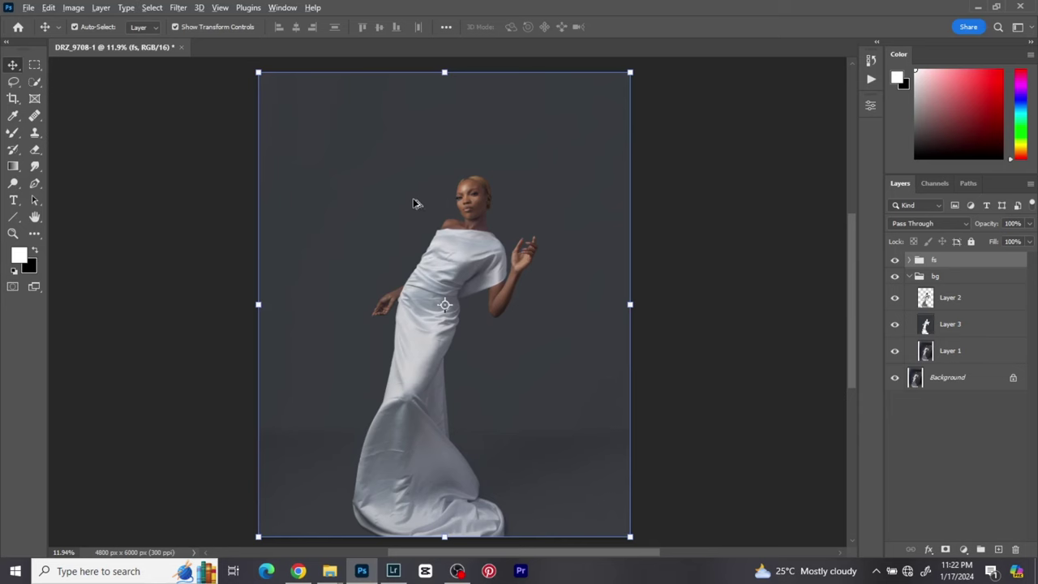
scroll(421, 199, "up", 3)
scroll(446, 212, "up", 6)
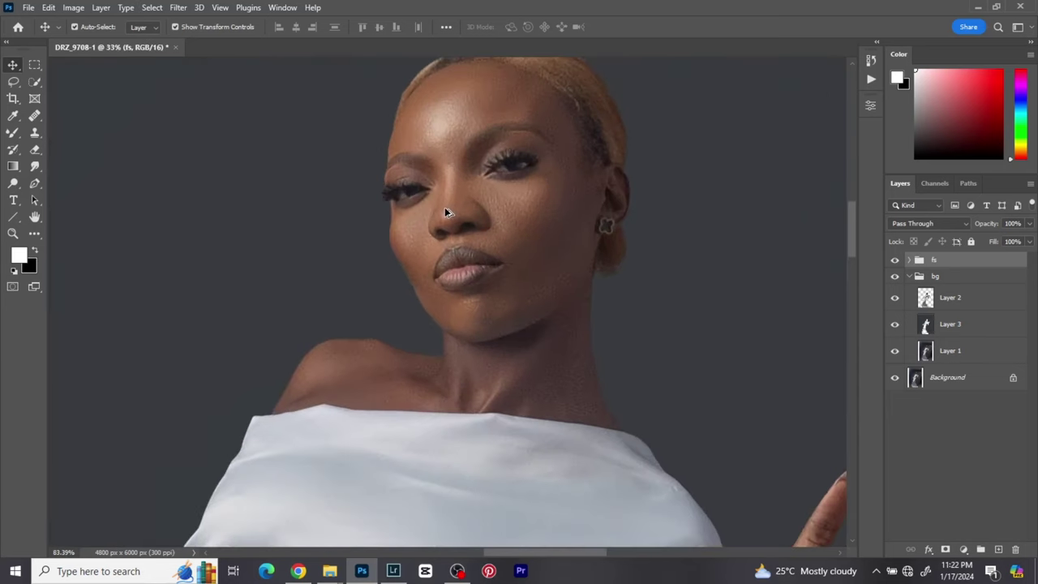
left_click_drag(454, 210, 483, 188)
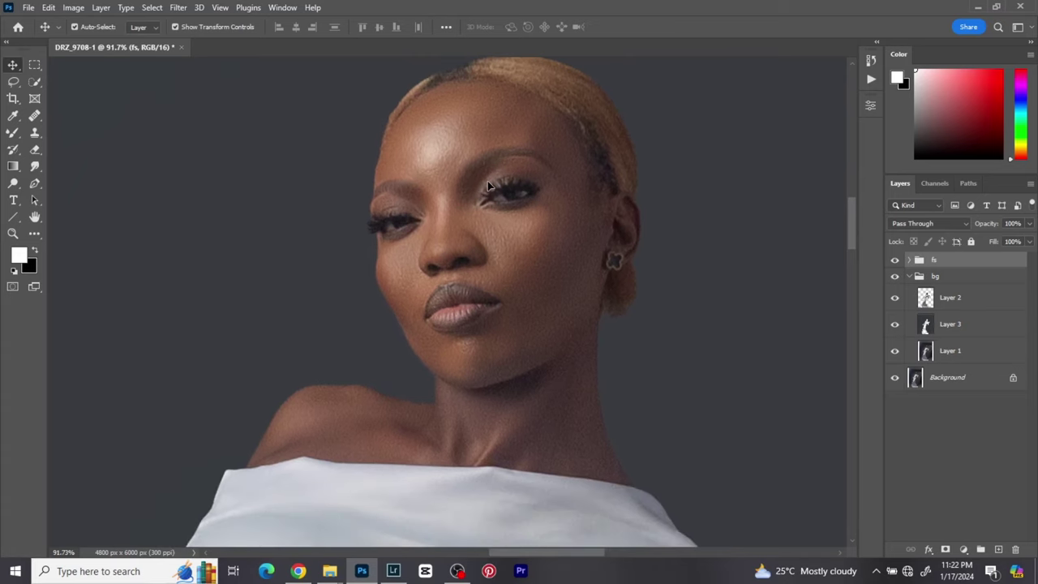
key("ctrl+shift+alt+e")
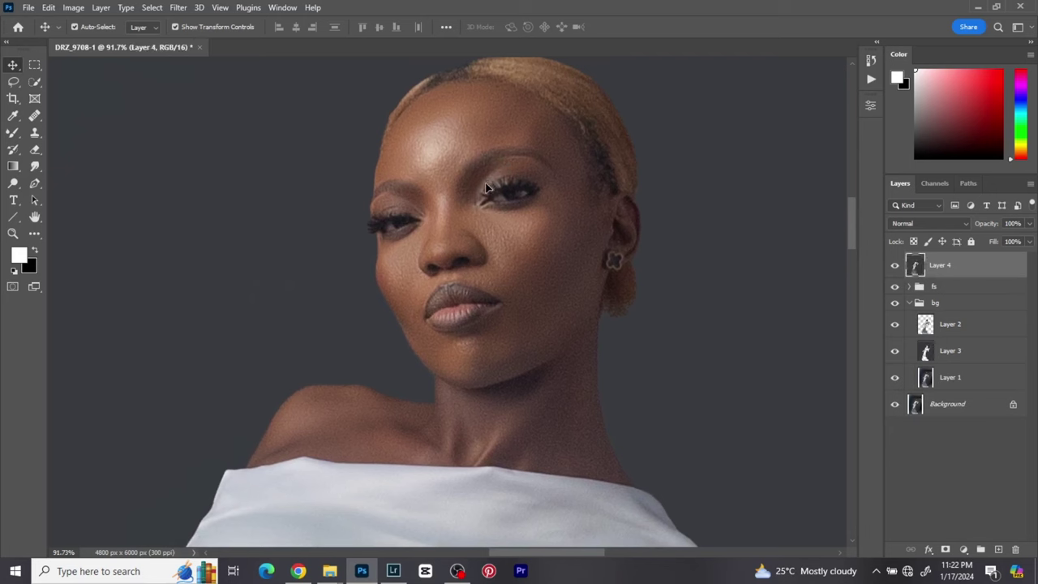
Open the Camera Raw Filter on Layer 4 from the Filter menu.
left_click(177, 7)
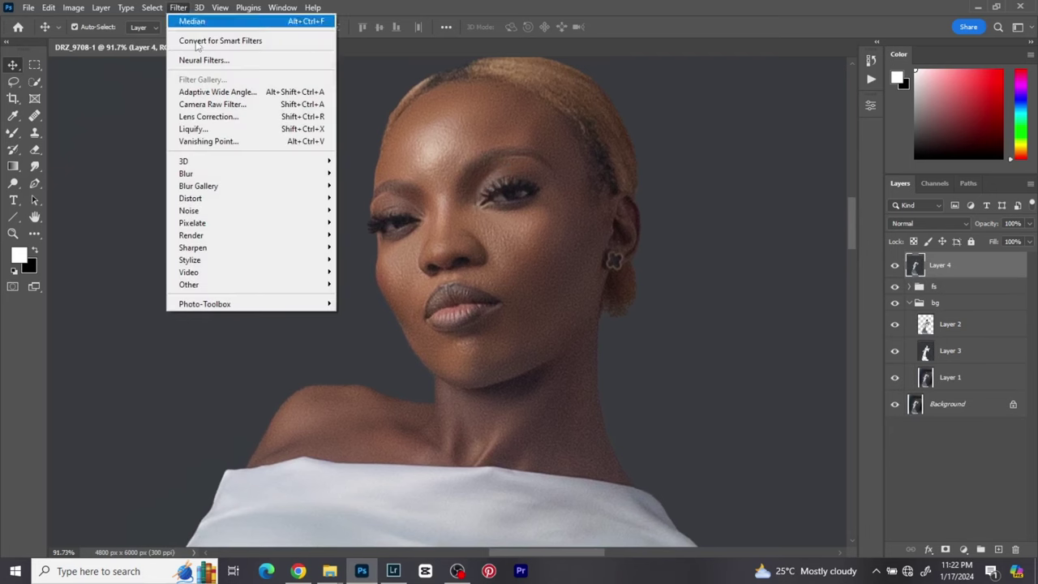
left_click(212, 103)
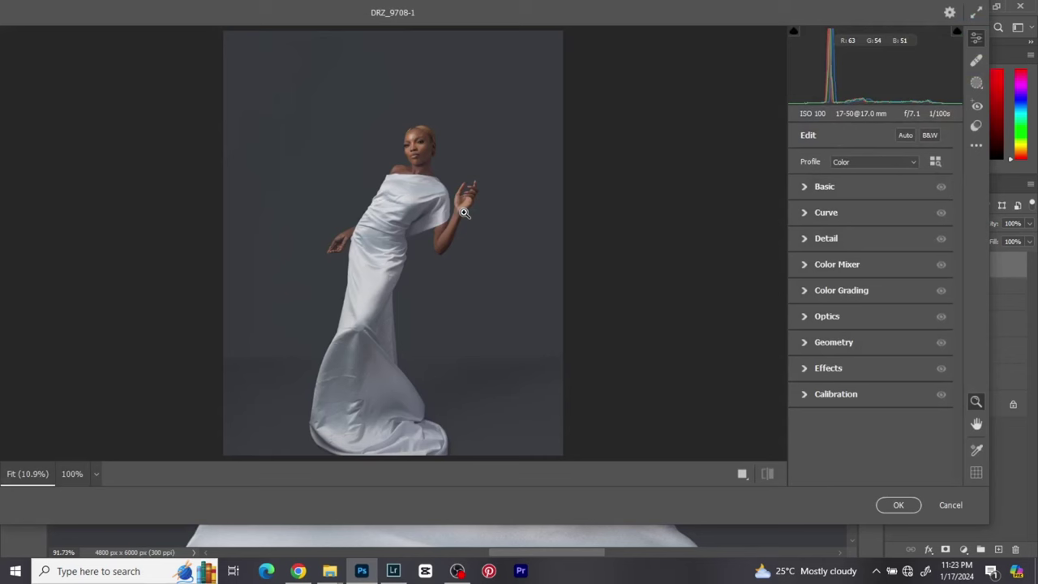
Zoom the Camera Raw preview to the face and set Detail Noise Reduction to 16.
left_click(420, 146)
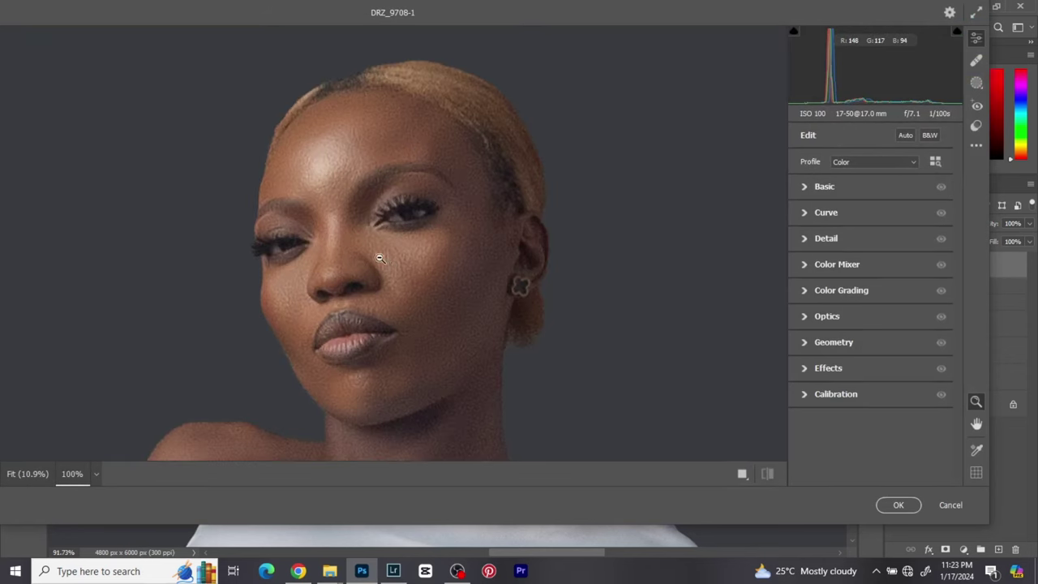
left_click(827, 238)
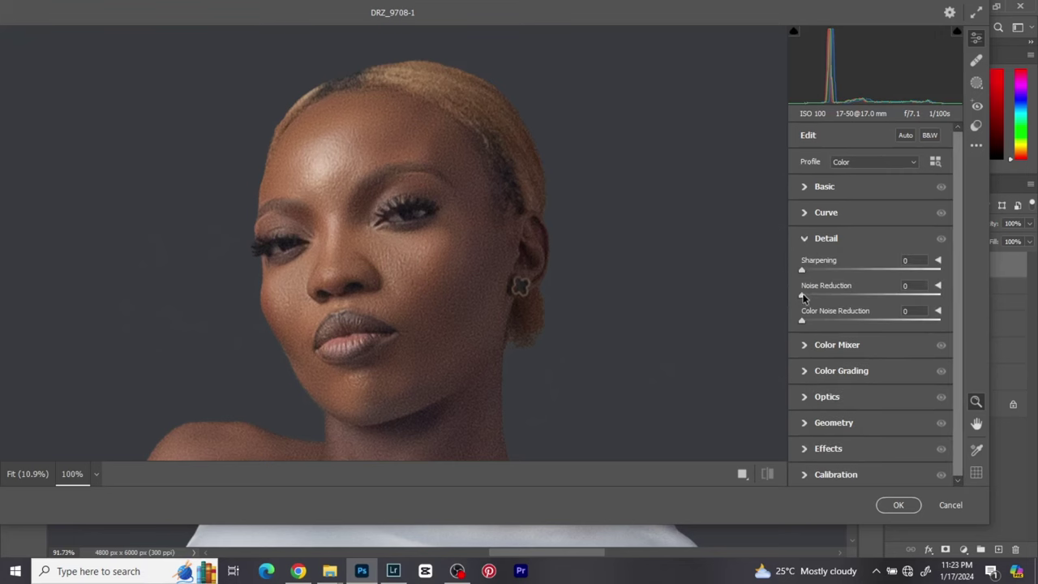
left_click_drag(820, 296, 841, 296)
left_click_drag(855, 292, 821, 293)
Compare the Detail settings on and off, inspect the face, and confirm with OK.
left_click(941, 240)
left_click(941, 239)
left_click(942, 238)
left_click(941, 239)
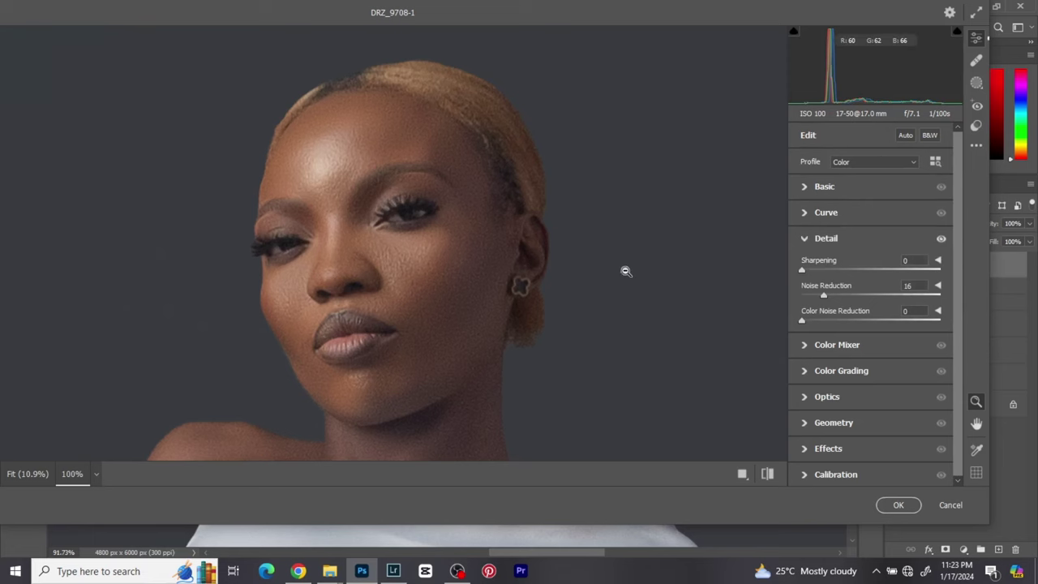
left_click(573, 285)
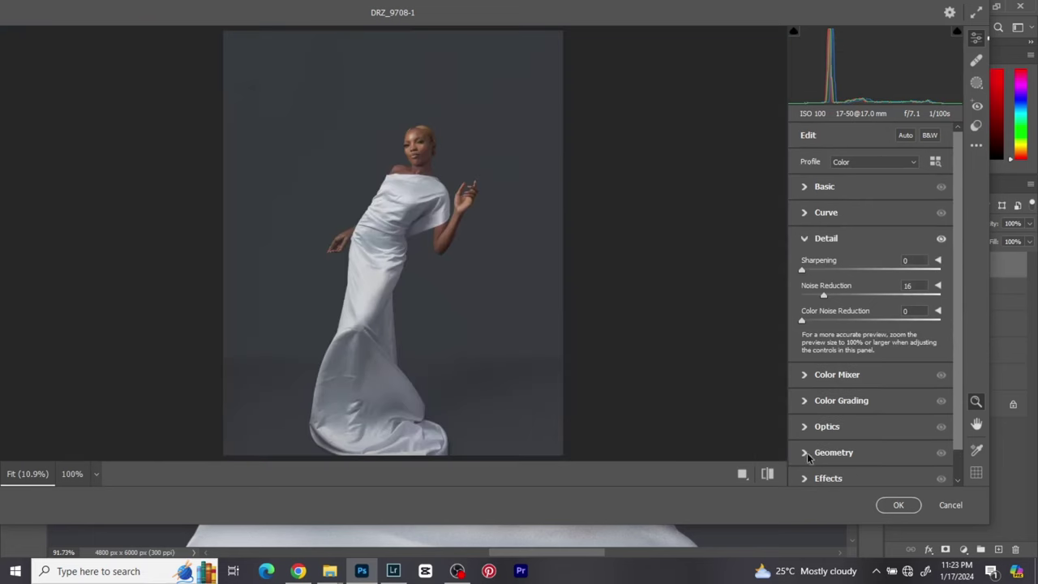
left_click(427, 160)
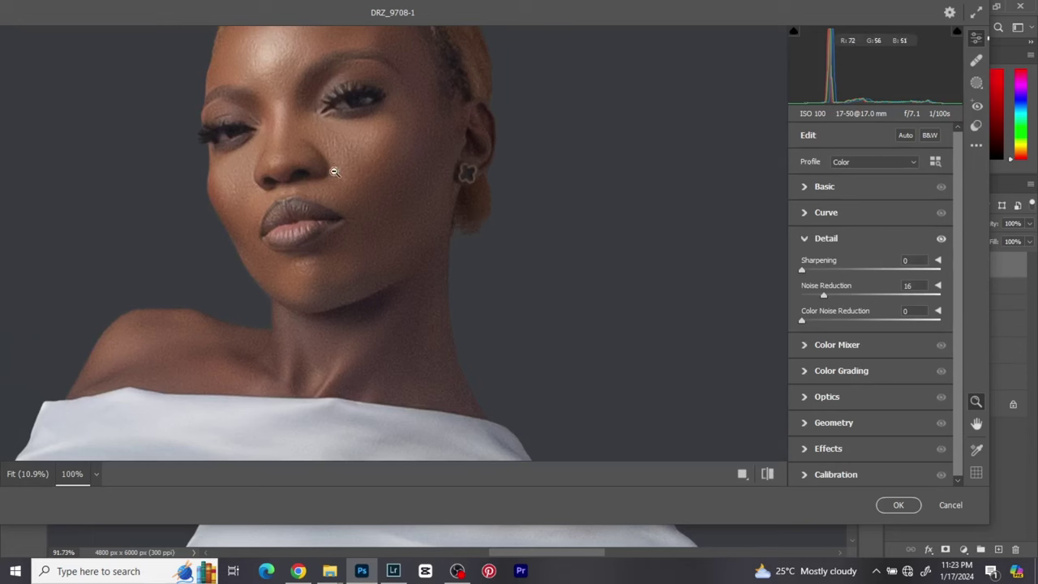
left_click_drag(311, 93, 403, 180)
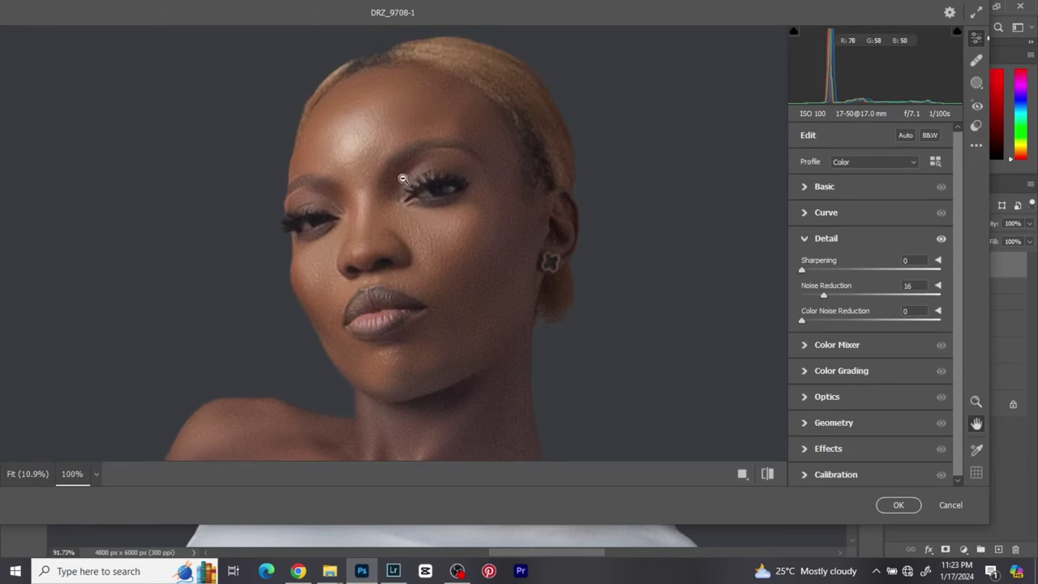
key("z")
left_click(481, 259)
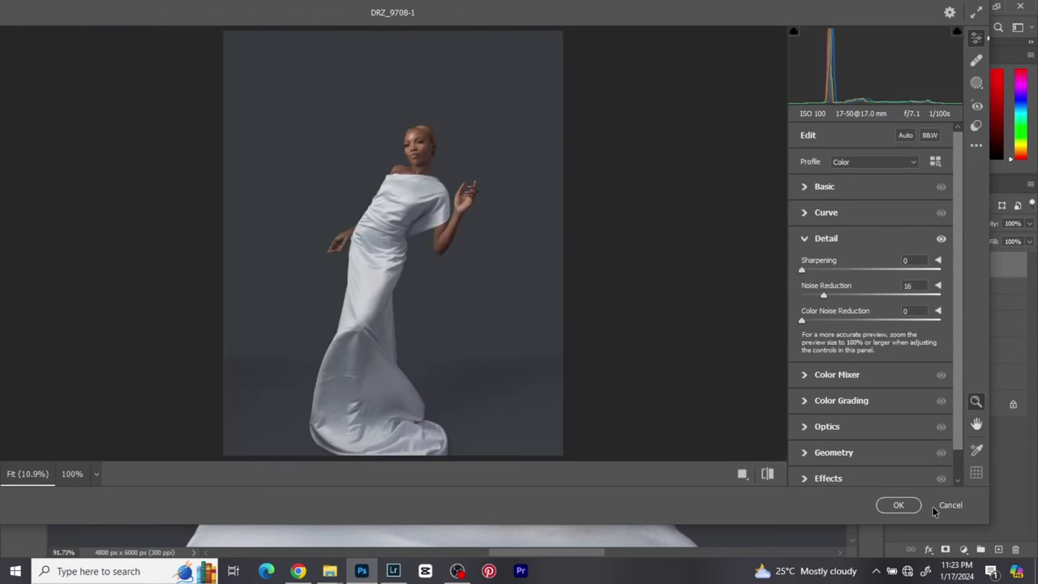
left_click(893, 508)
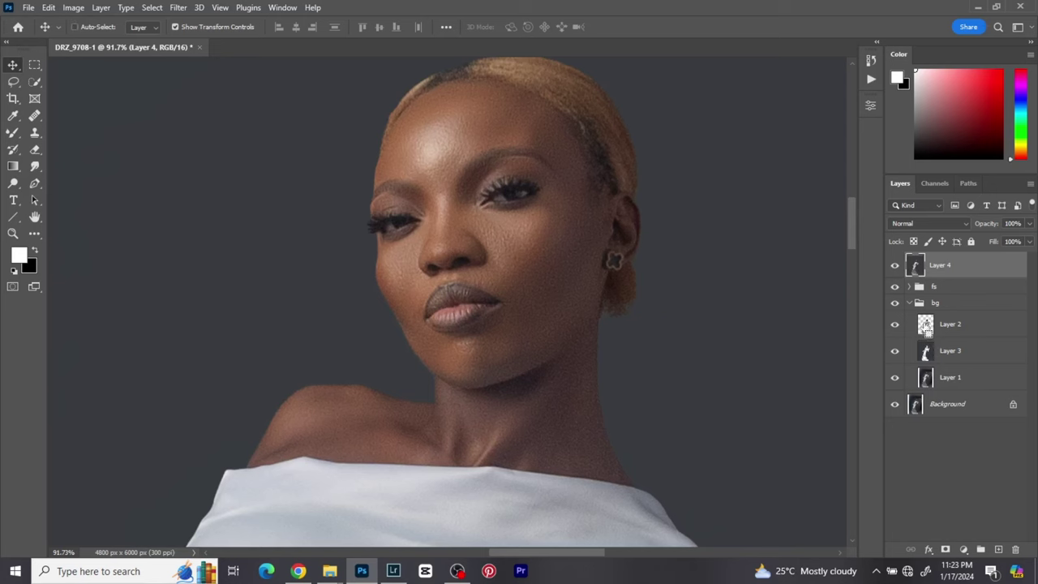
Mask Layer 4 with Layer 2's silhouette selection and compare it on and off.
left_click(928, 333, "ctrl")
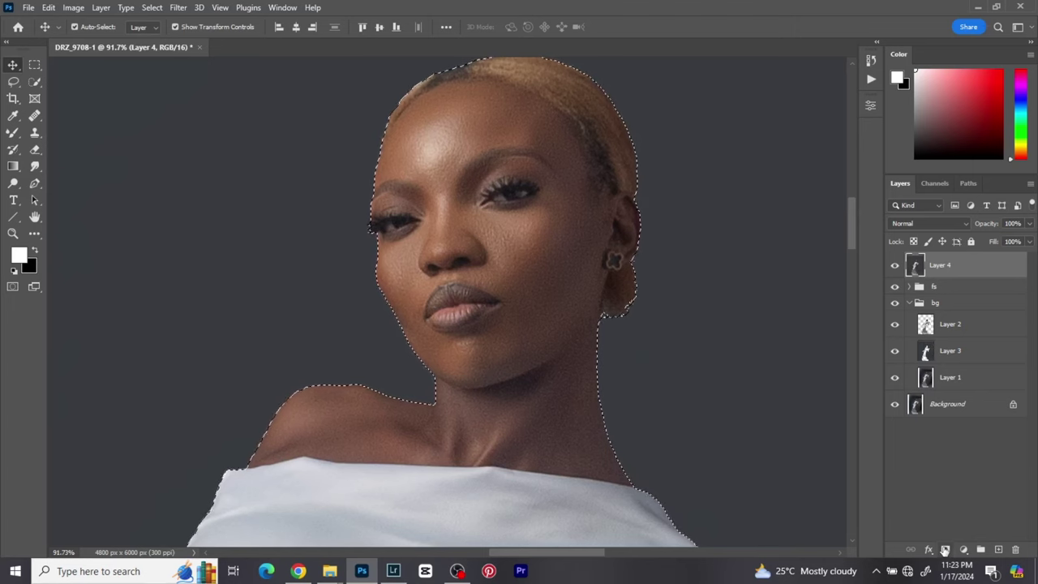
left_click(944, 550)
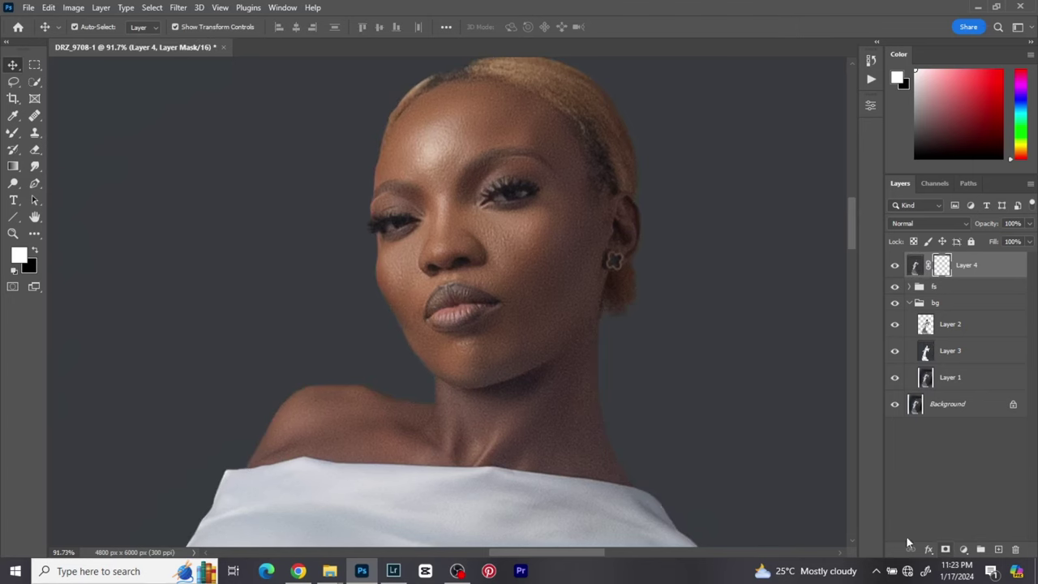
left_click(895, 268)
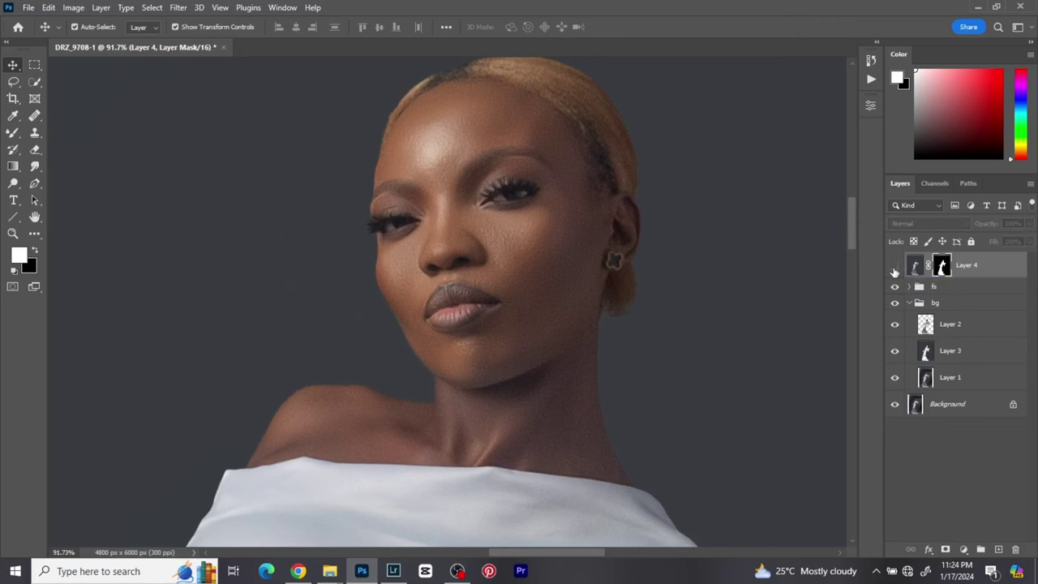
left_click(895, 270)
scroll(587, 281, "down", 6)
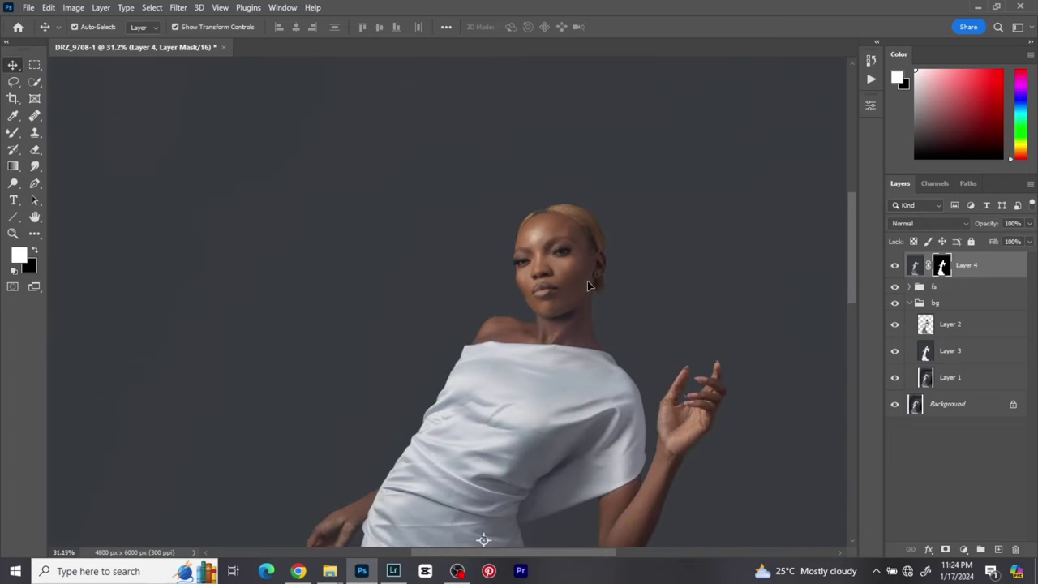
key("ctrl+shift+alt+e")
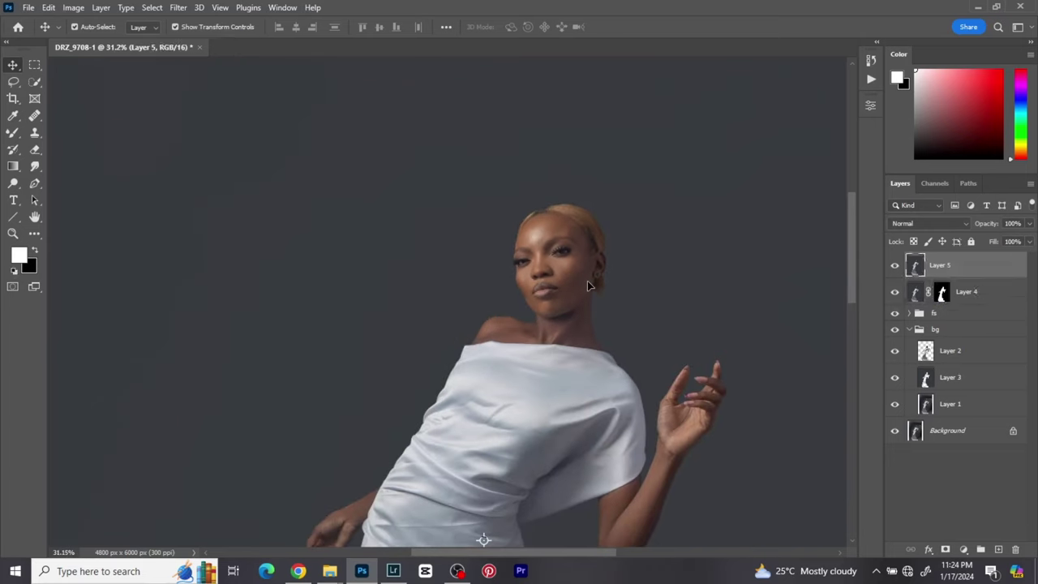
Apply a High Pass filter with a 2-pixel radius to Layer 5.
left_click(178, 10)
mouse_move(297, 230)
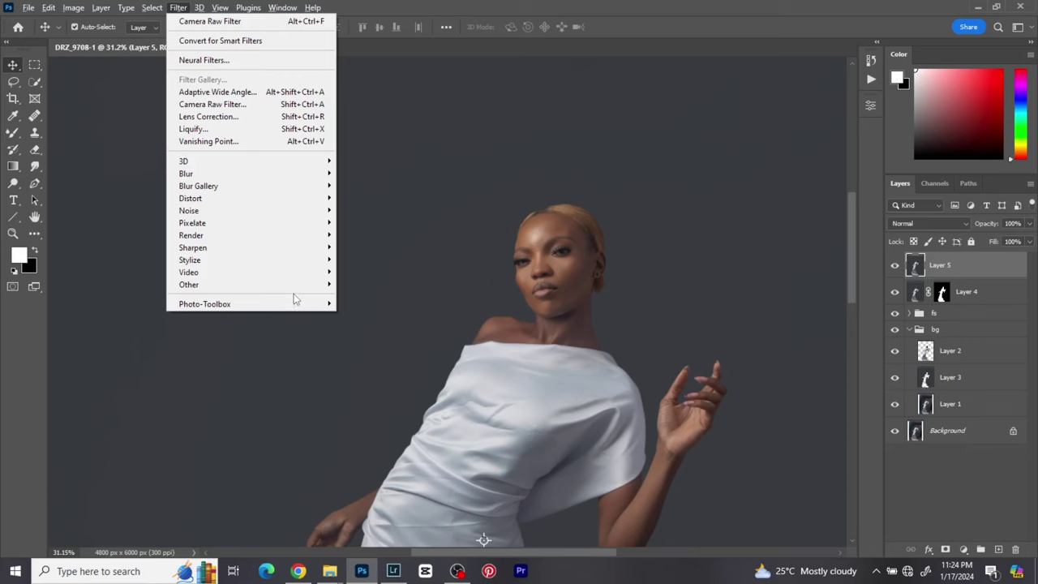
mouse_move(296, 291)
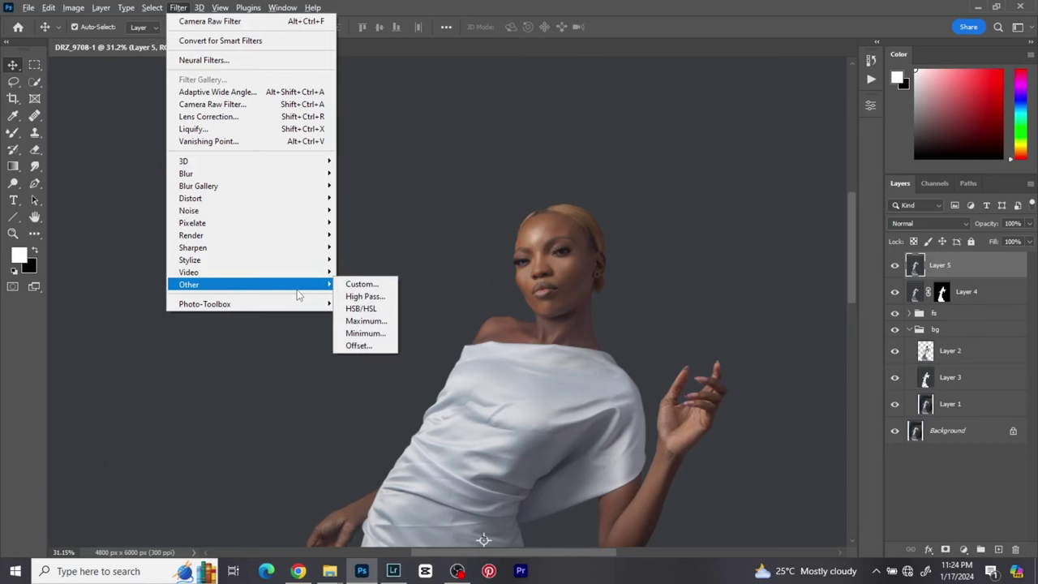
left_click(351, 296)
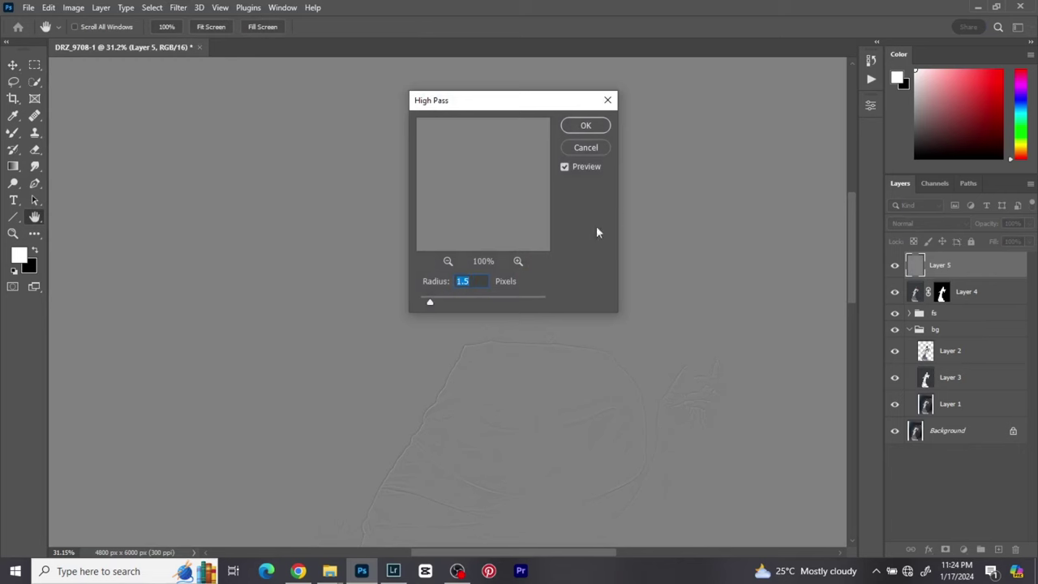
left_click_drag(494, 111, 807, 254)
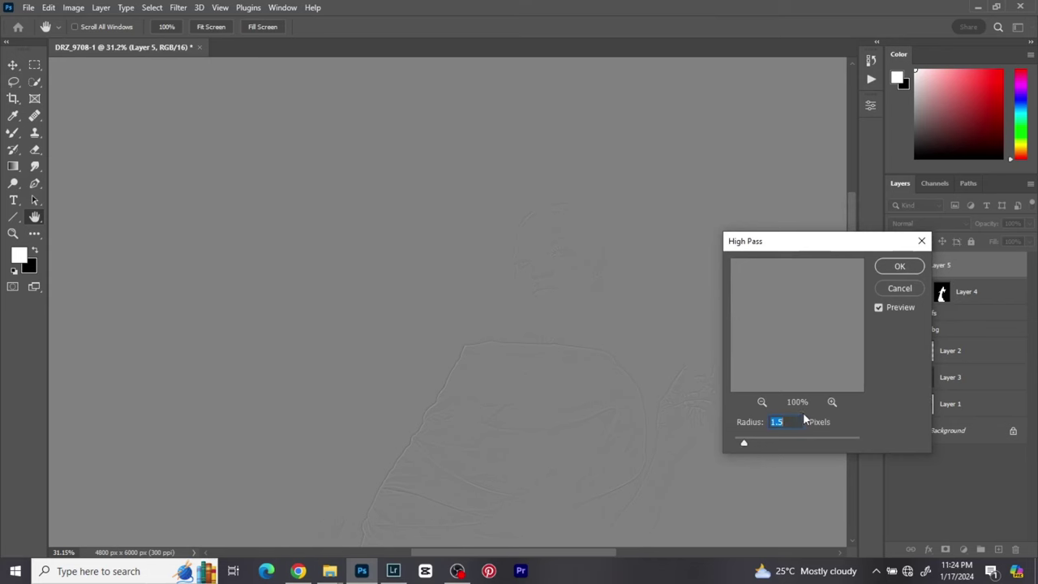
type("2")
left_click(899, 267)
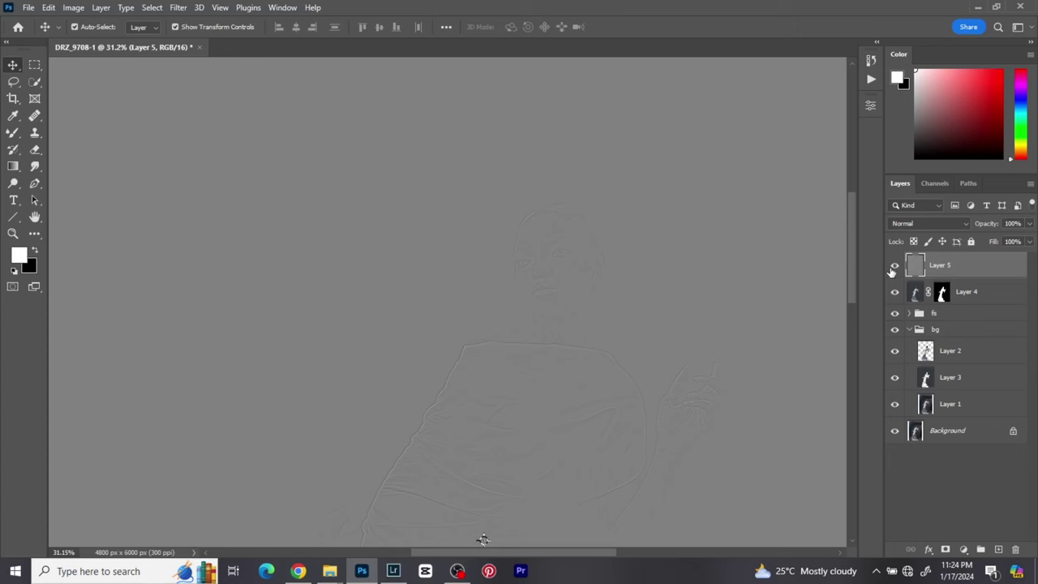
Set Layer 5's blend mode to Soft Light and zoom in on the face.
left_click(916, 227)
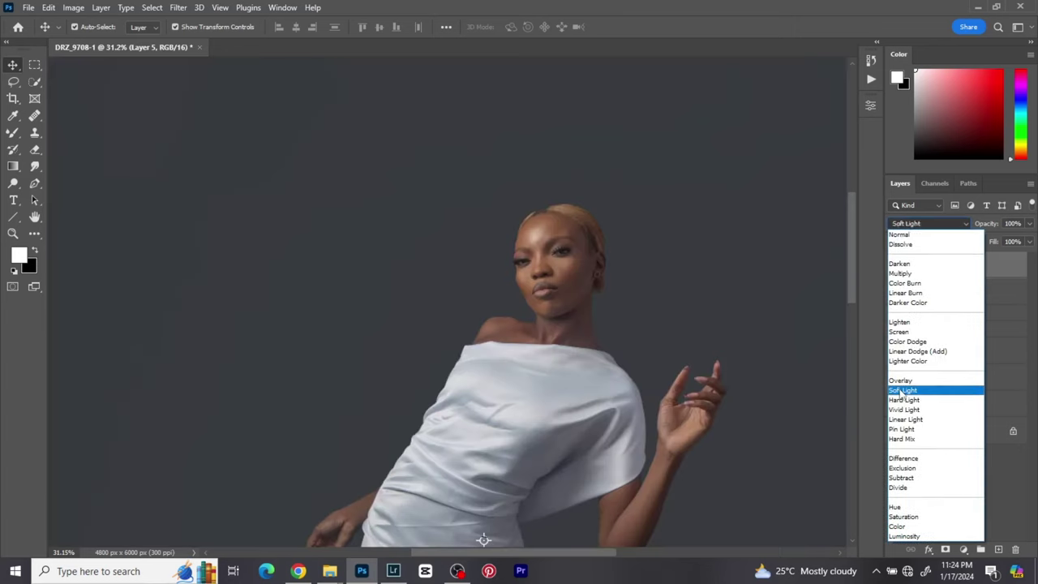
left_click(902, 392)
scroll(568, 275, "up", 5)
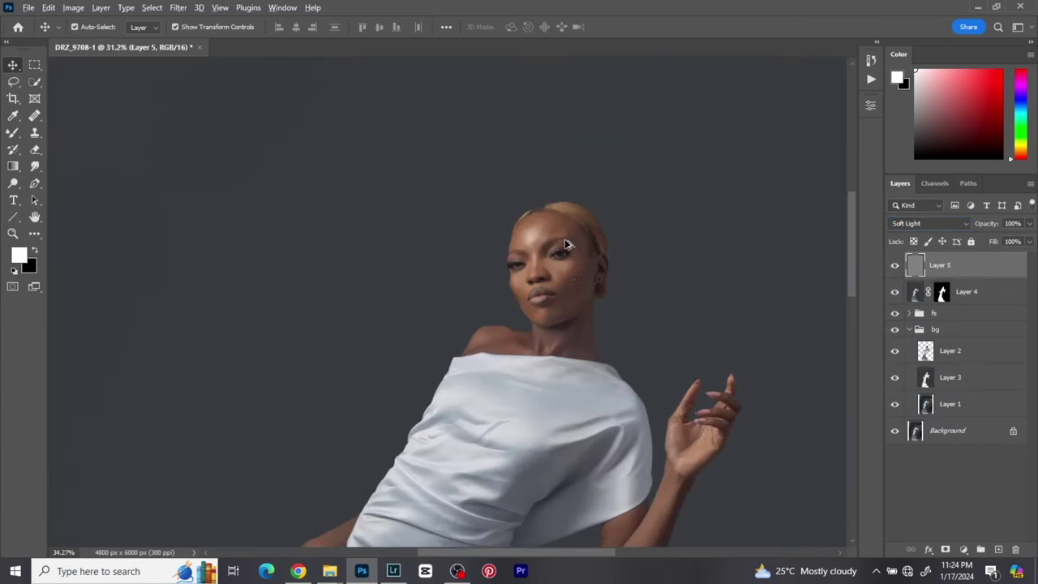
scroll(580, 295, "up", 4)
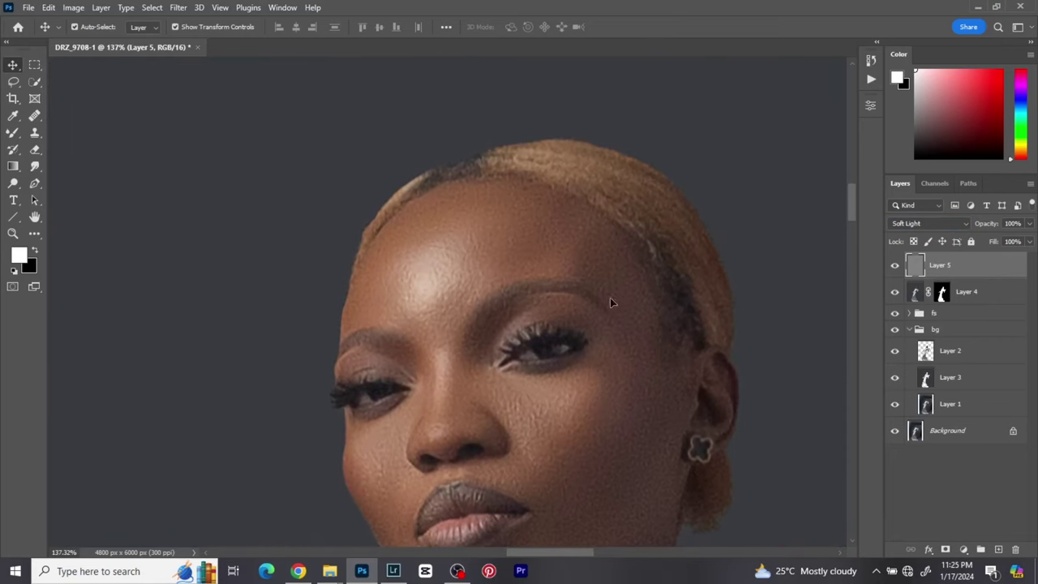
left_click_drag(610, 302, 551, 200)
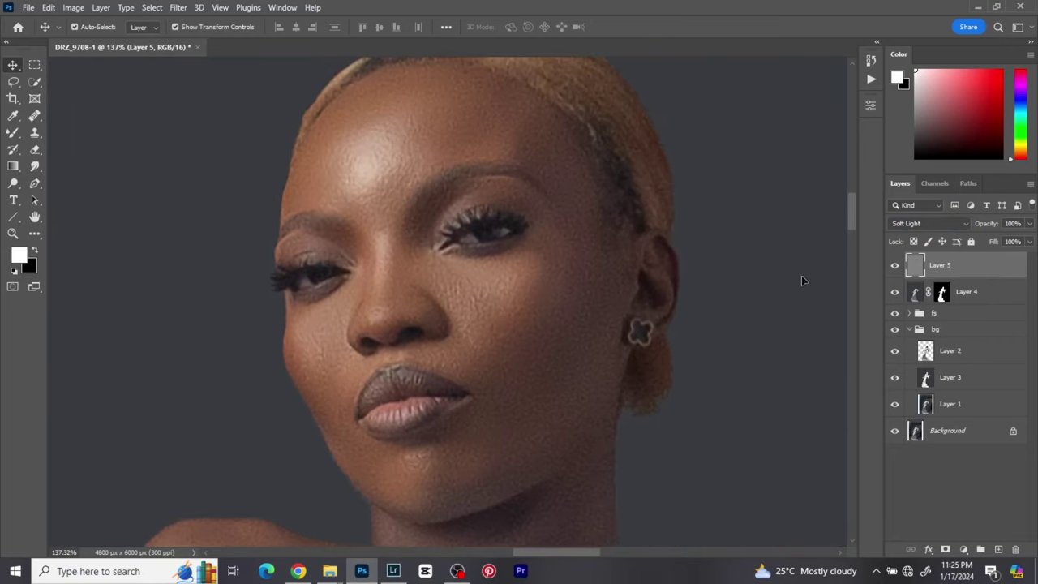
Toggle Layer 5 off and on twice to compare the sharpening.
left_click(894, 267)
left_click(894, 268)
left_click(894, 268)
left_click(894, 268)
scroll(589, 294, "up", 3)
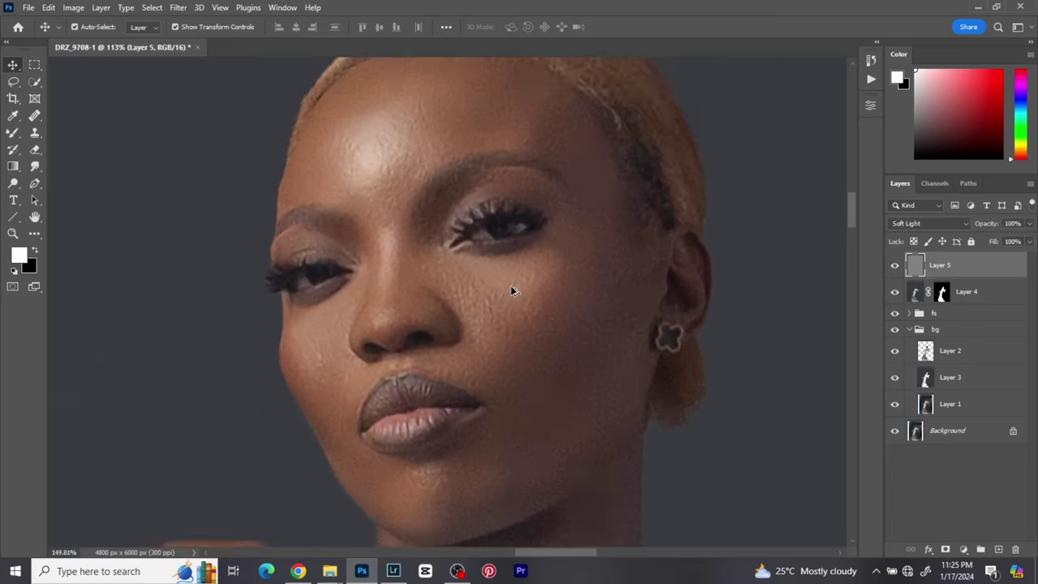
scroll(511, 290, "down", 1)
scroll(511, 292, "down", 1)
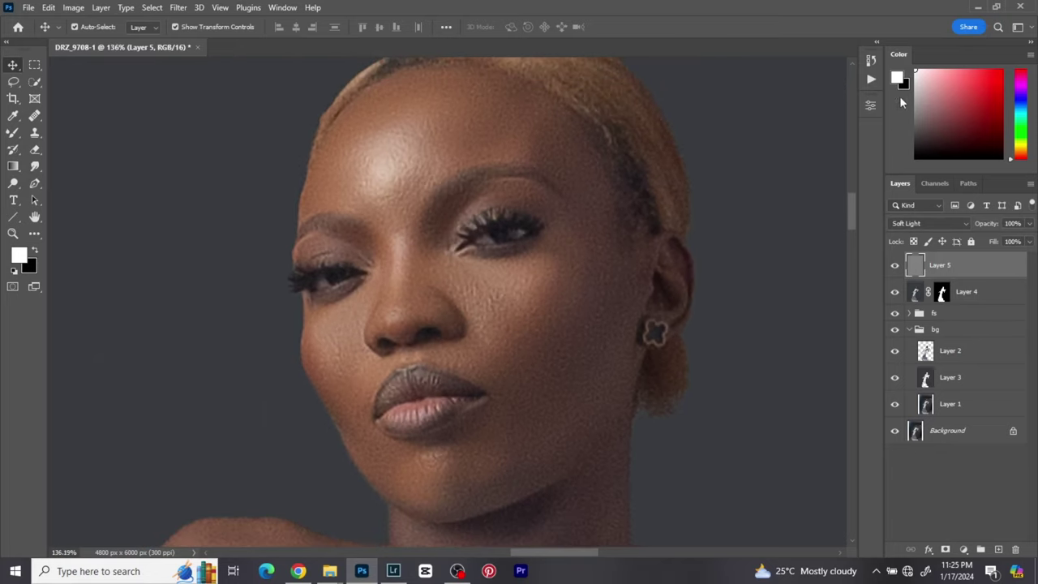
left_click(870, 61)
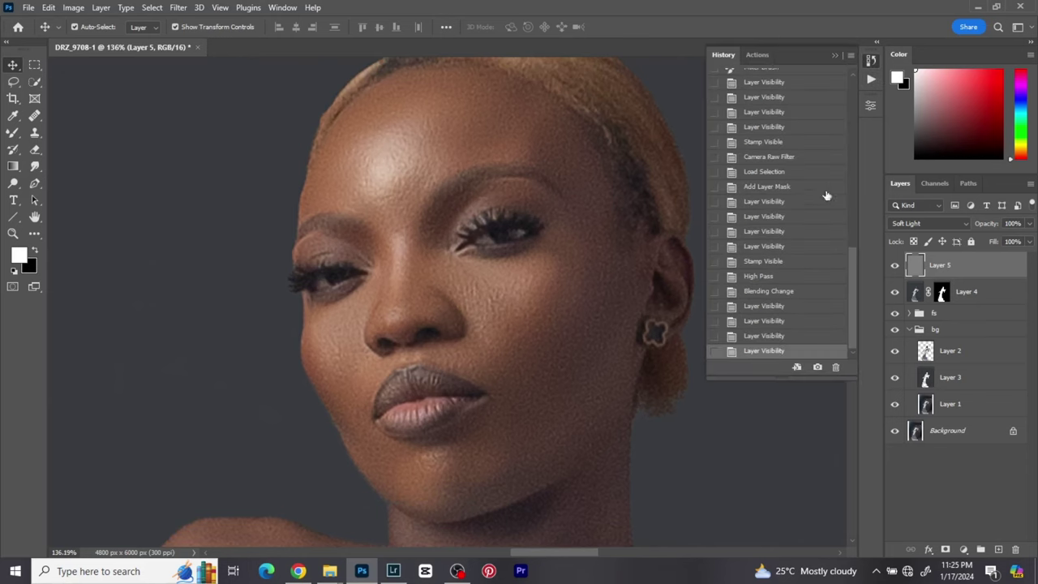
left_click(755, 264)
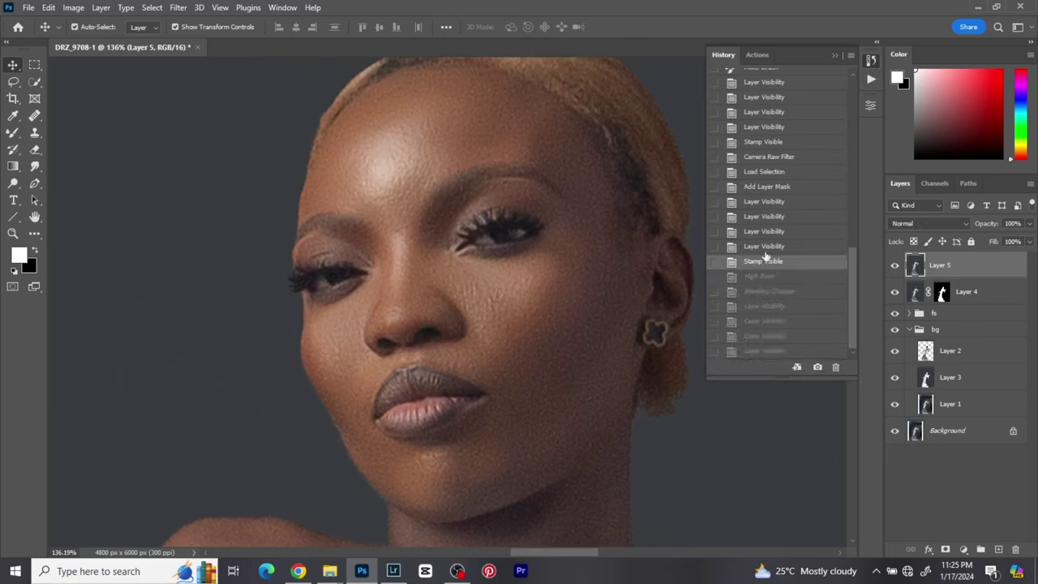
left_click(178, 9)
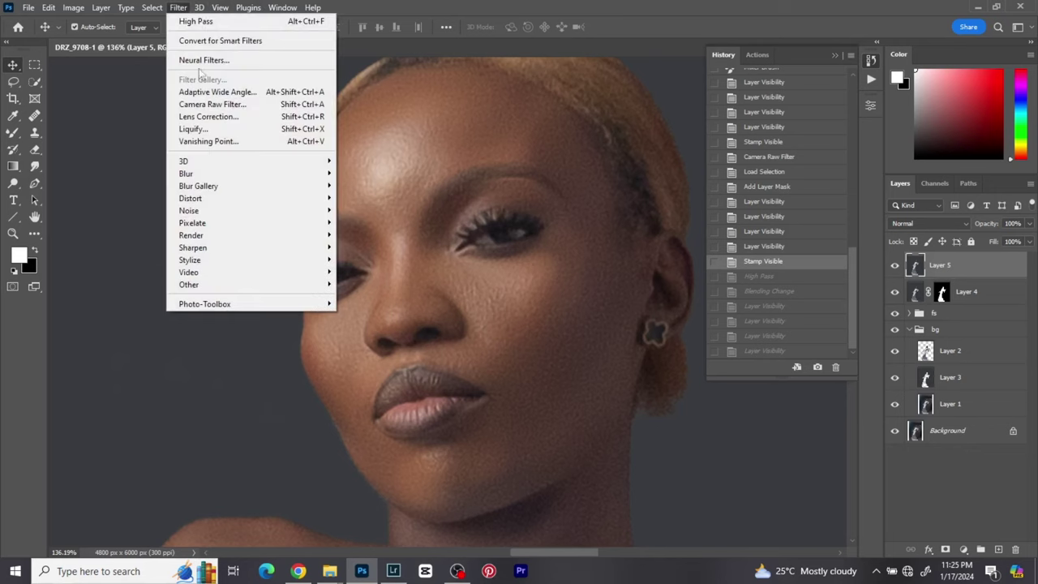
mouse_move(281, 284)
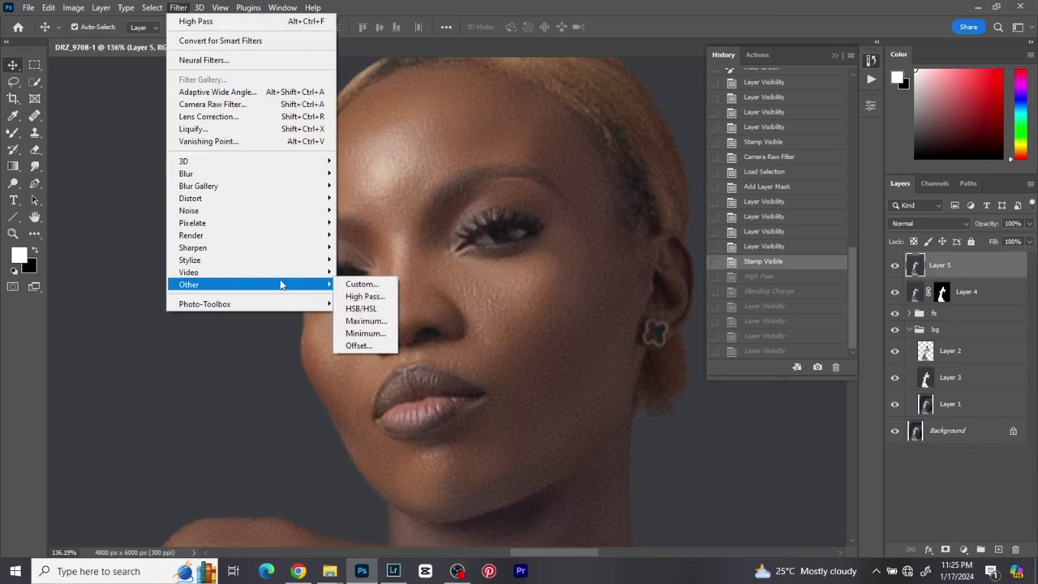
left_click(364, 296)
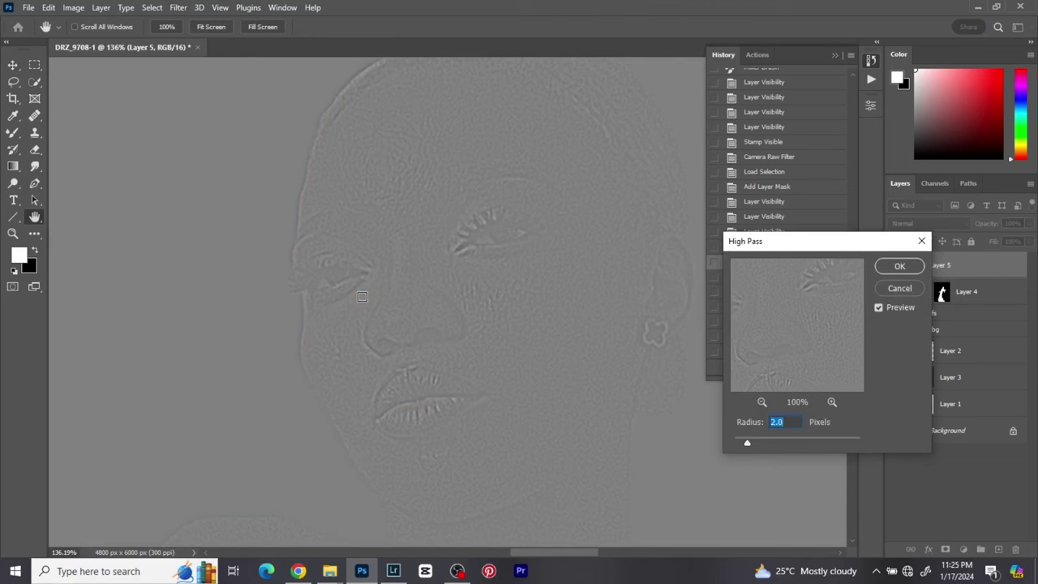
type("1.5")
left_click(907, 268)
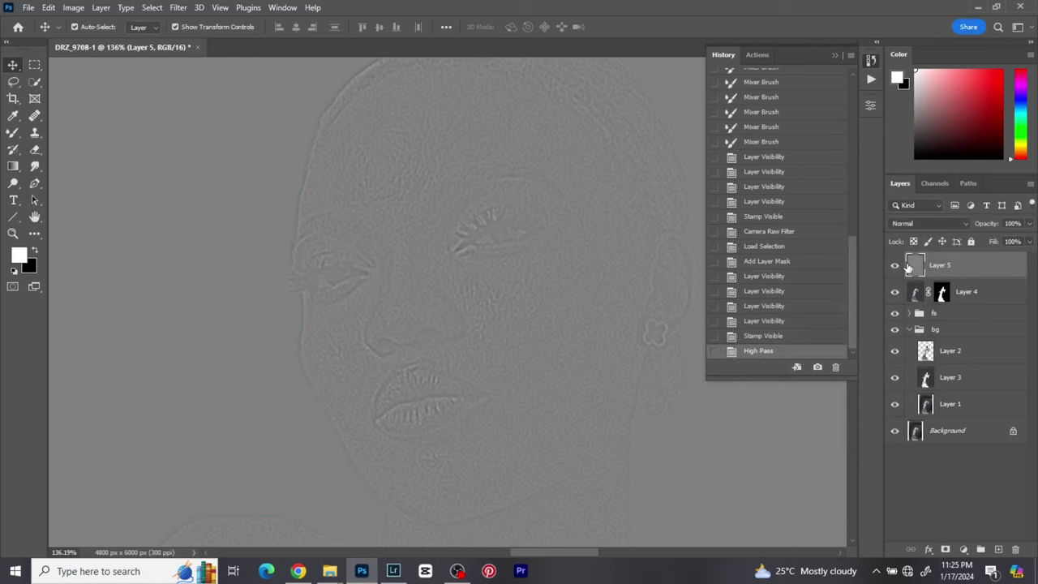
left_click(916, 225)
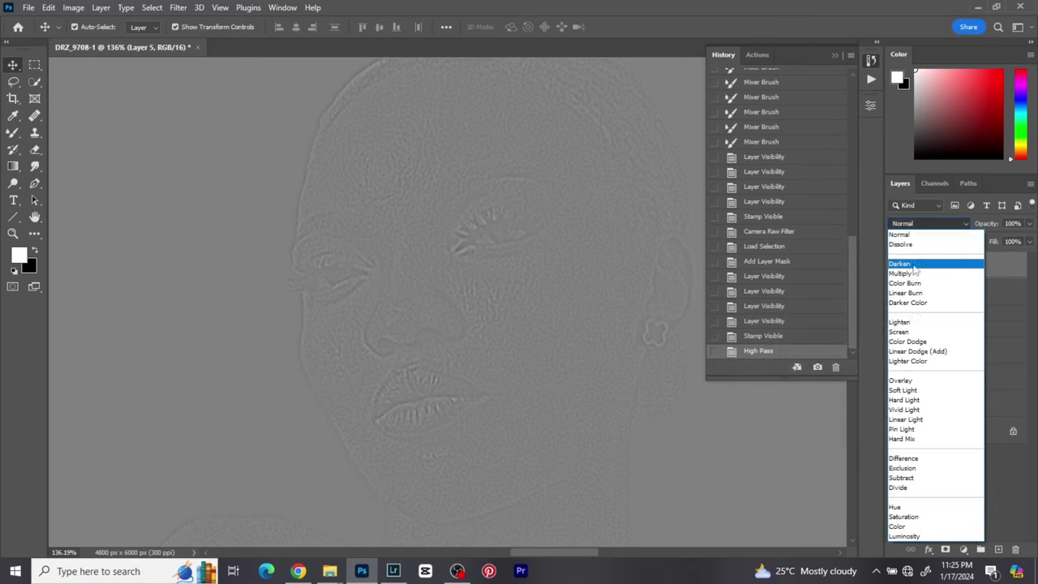
left_click(902, 390)
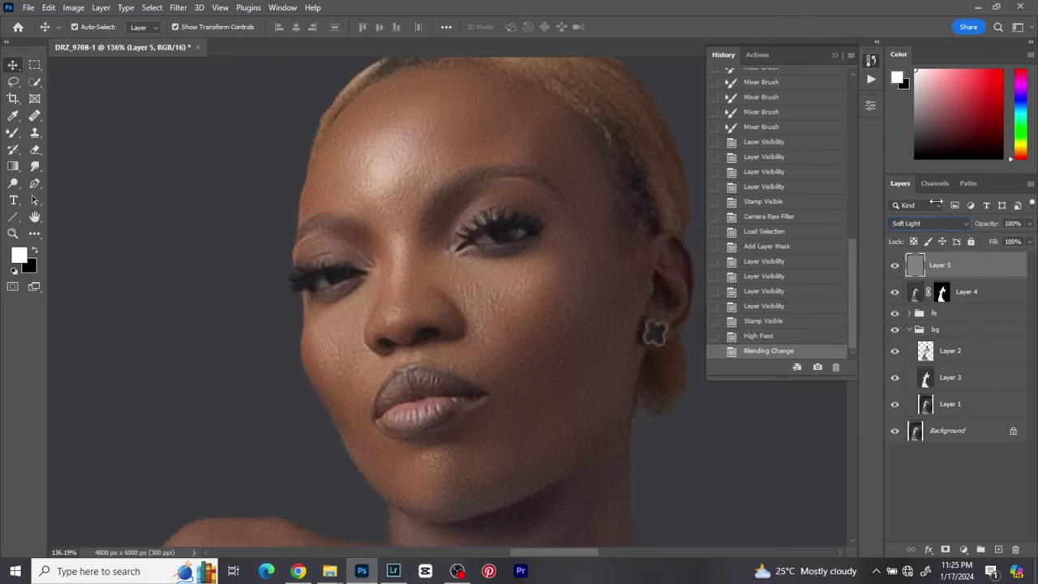
left_click(895, 268)
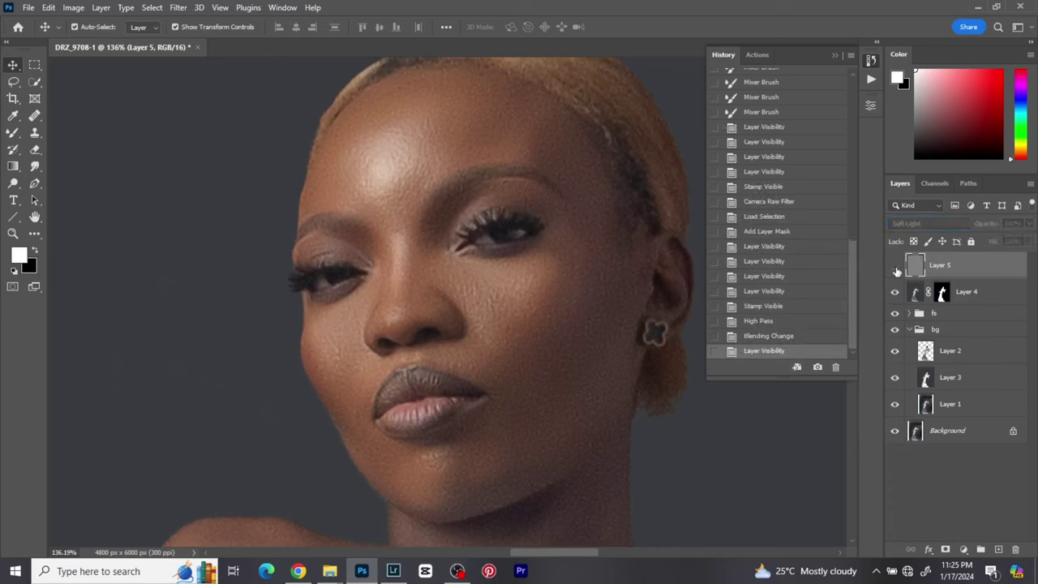
left_click(895, 269)
left_click(895, 268)
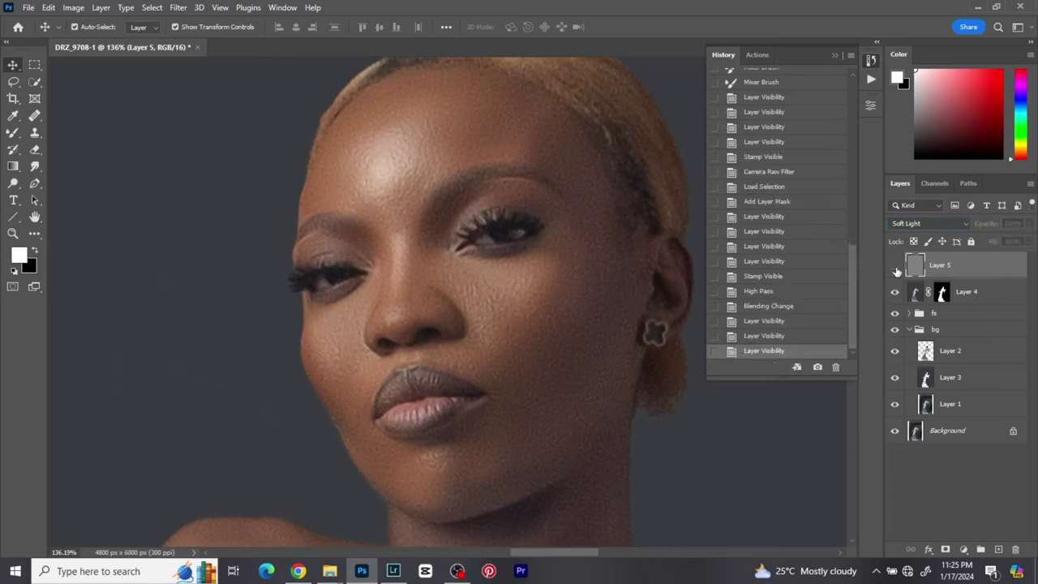
left_click(895, 268)
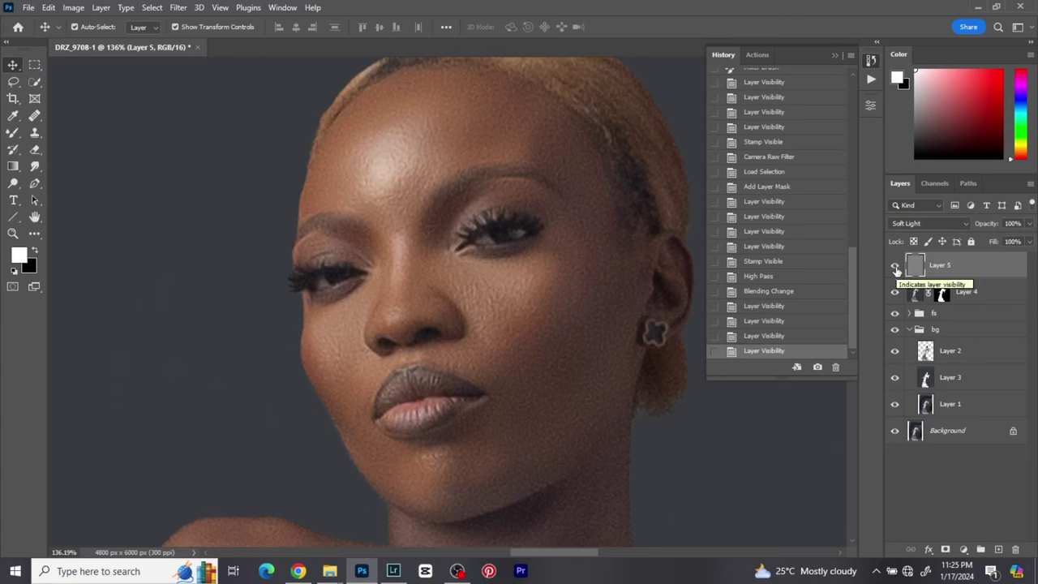
Revert to the stamped copy in History and apply High Pass at radius 1.2.
left_click(758, 268)
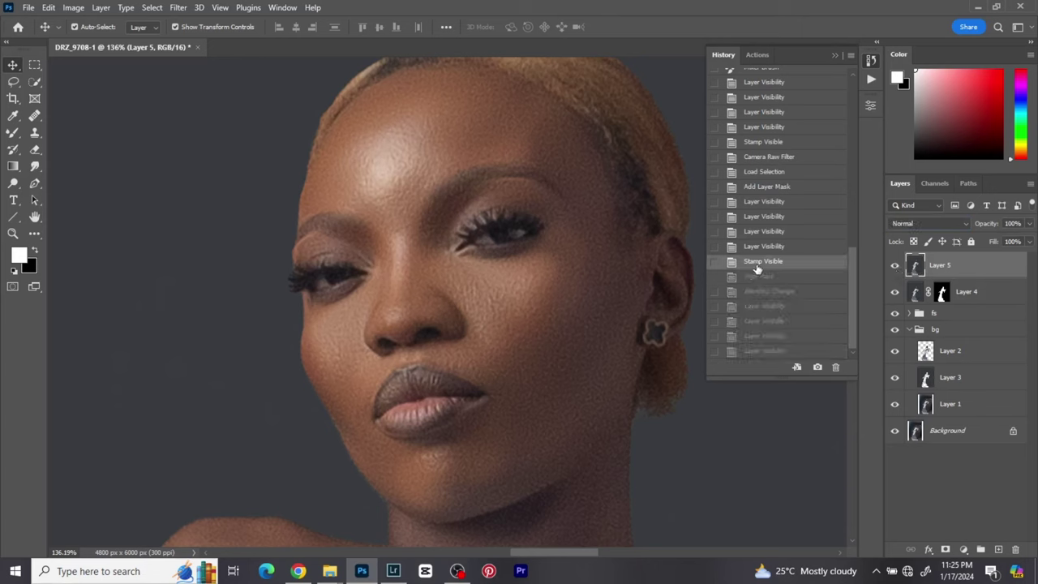
left_click(179, 10)
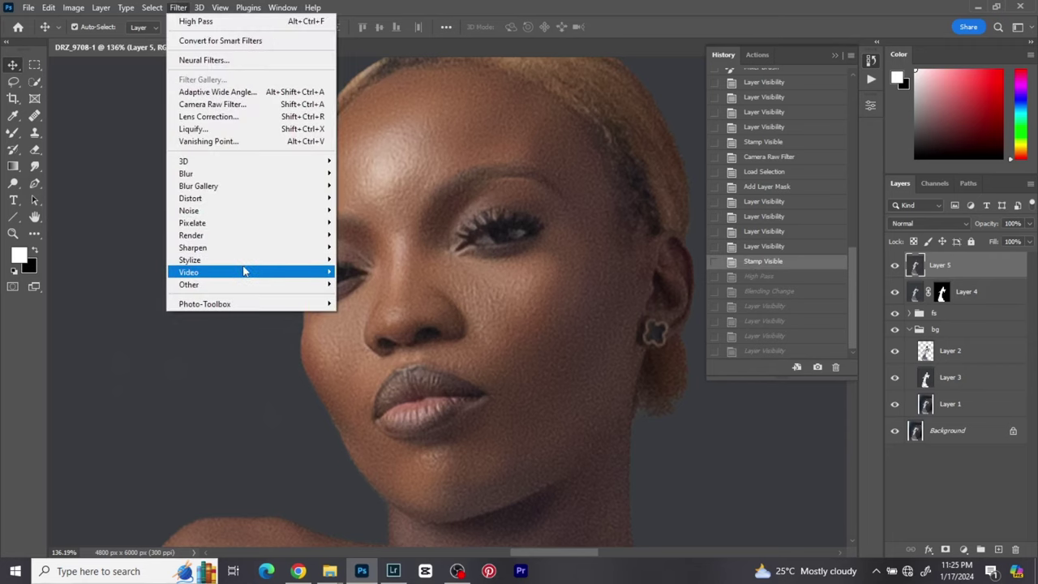
mouse_move(310, 284)
left_click(369, 296)
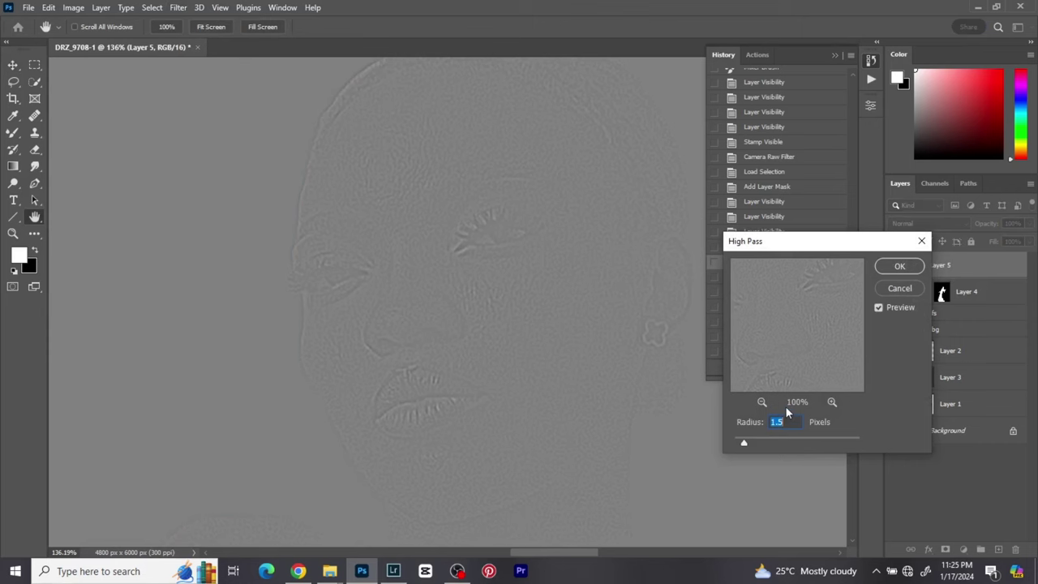
type("1.2")
left_click(898, 267)
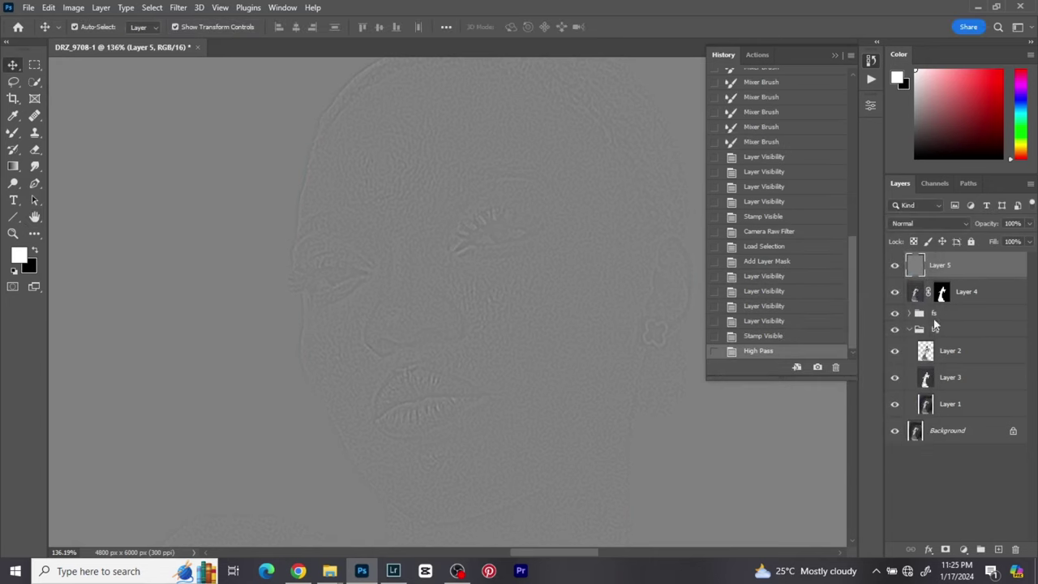
Blend Layer 5 in Soft Light, compare it on and off, and close History.
left_click(928, 223)
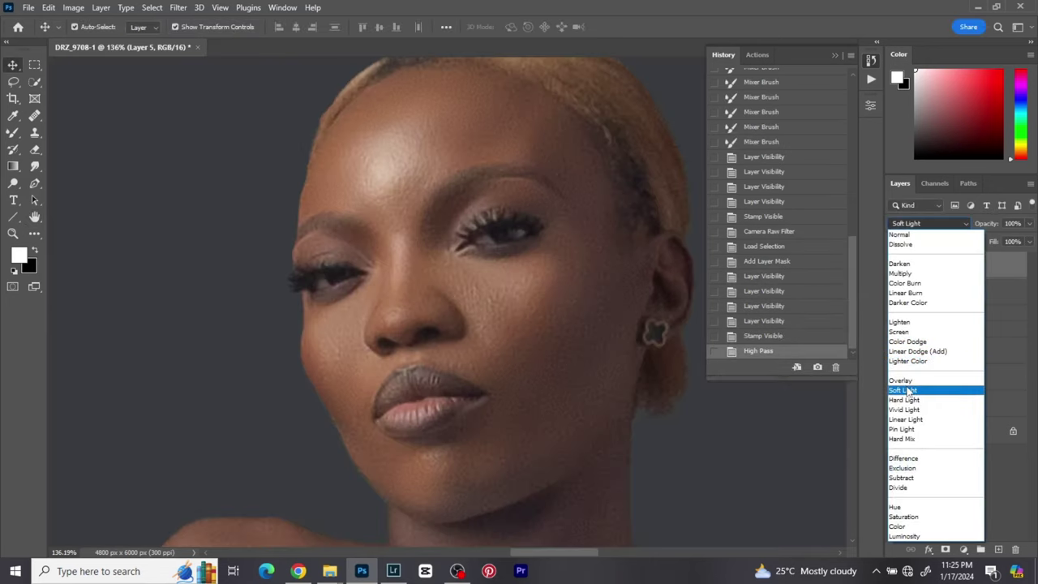
left_click(904, 389)
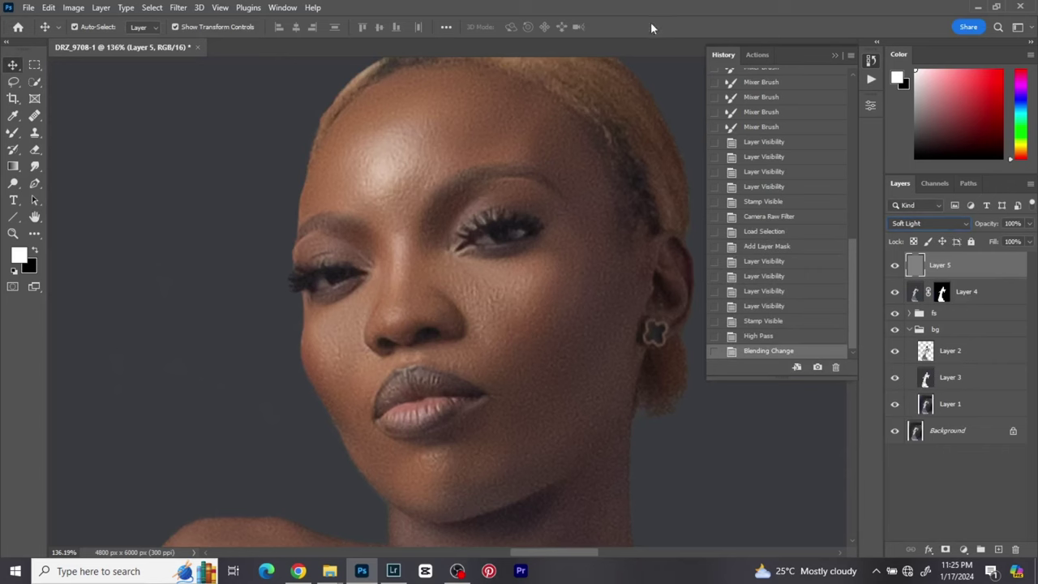
left_click(894, 266)
left_click(894, 266)
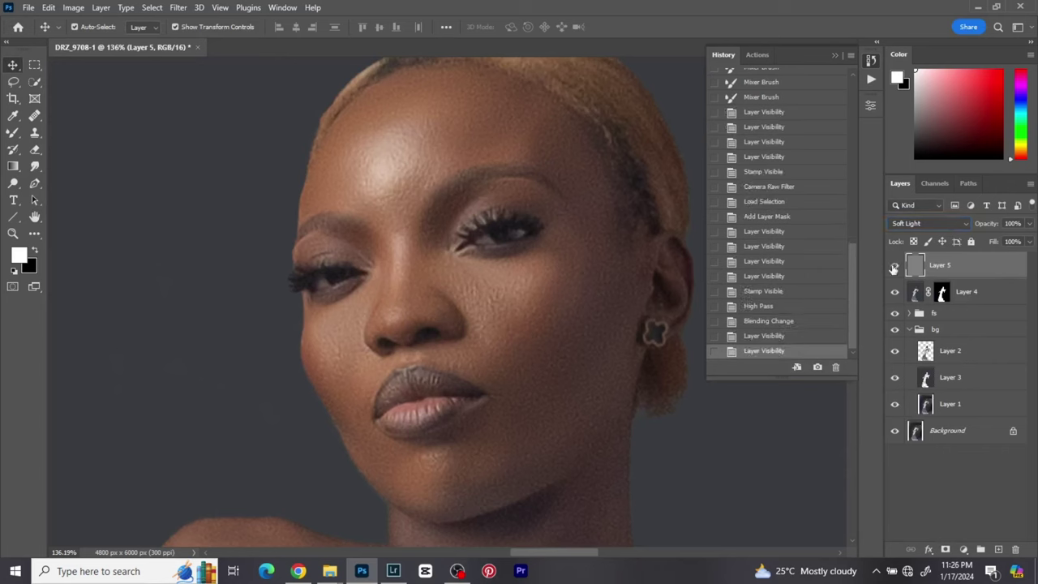
left_click(870, 61)
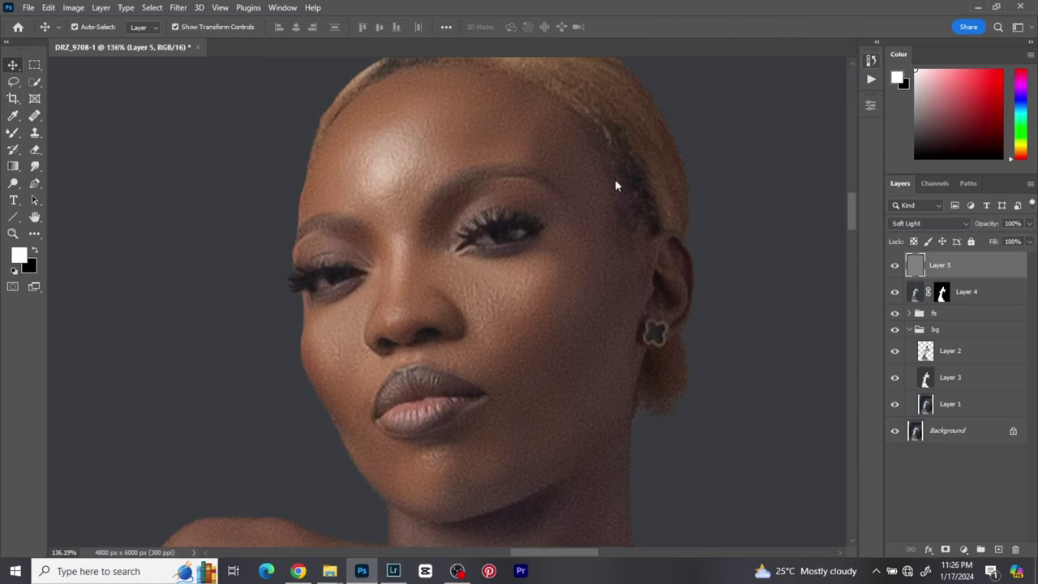
scroll(590, 204, "down", 2)
scroll(590, 205, "down", 3)
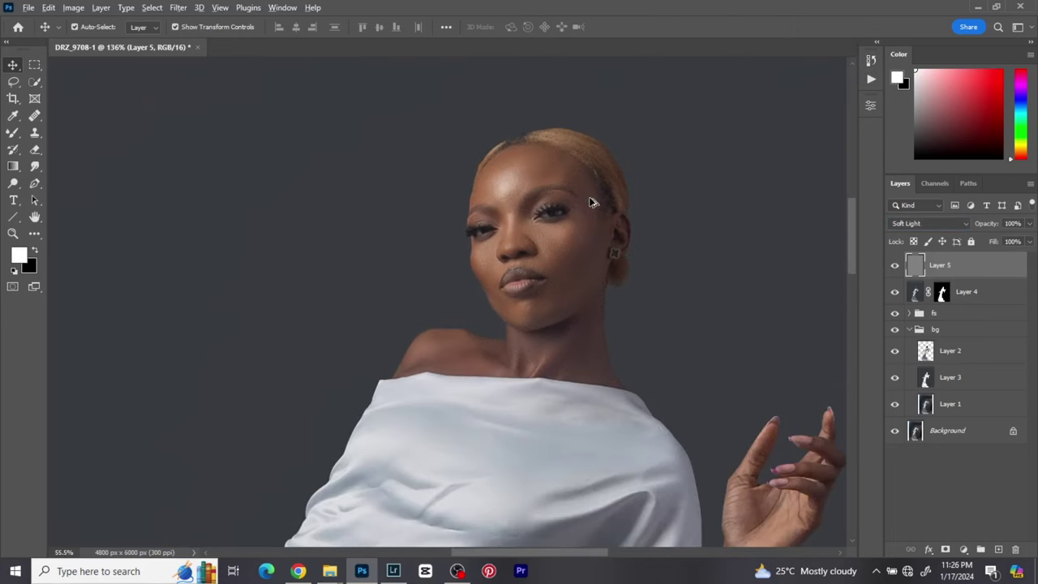
scroll(590, 203, "down", 5)
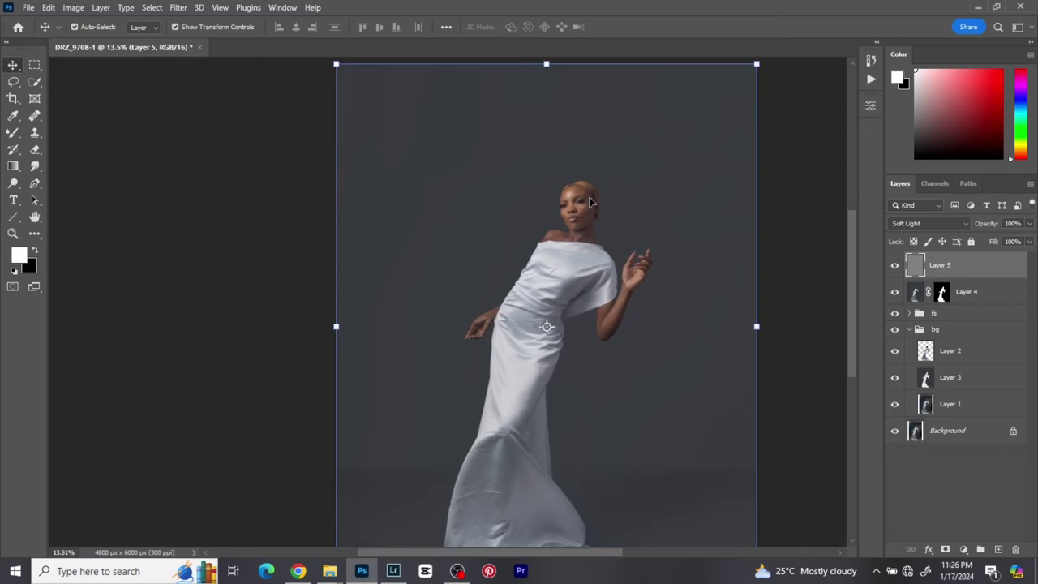
scroll(591, 203, "down", 1)
left_click_drag(590, 202, 560, 195)
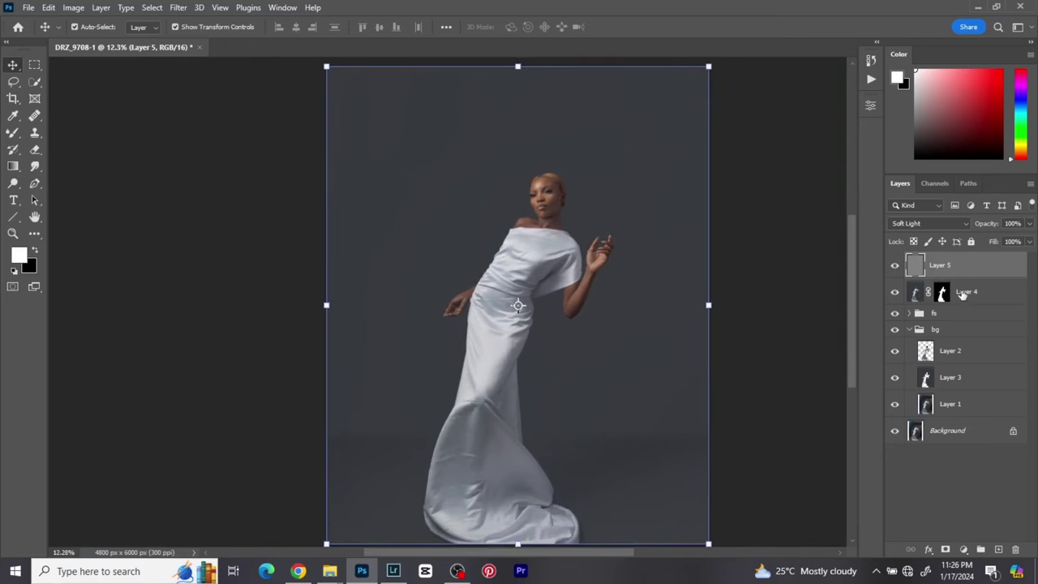
Mask Layer 5 using the model selection loaded from Layer 4's mask.
left_click(965, 293, "shift")
left_click(948, 276)
left_click(941, 294, "ctrl")
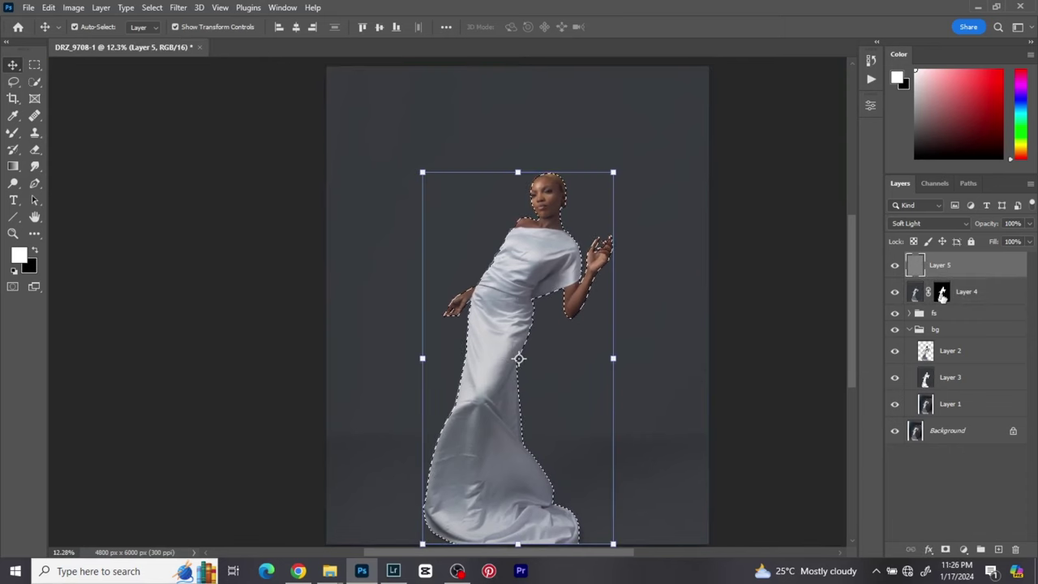
left_click(944, 549)
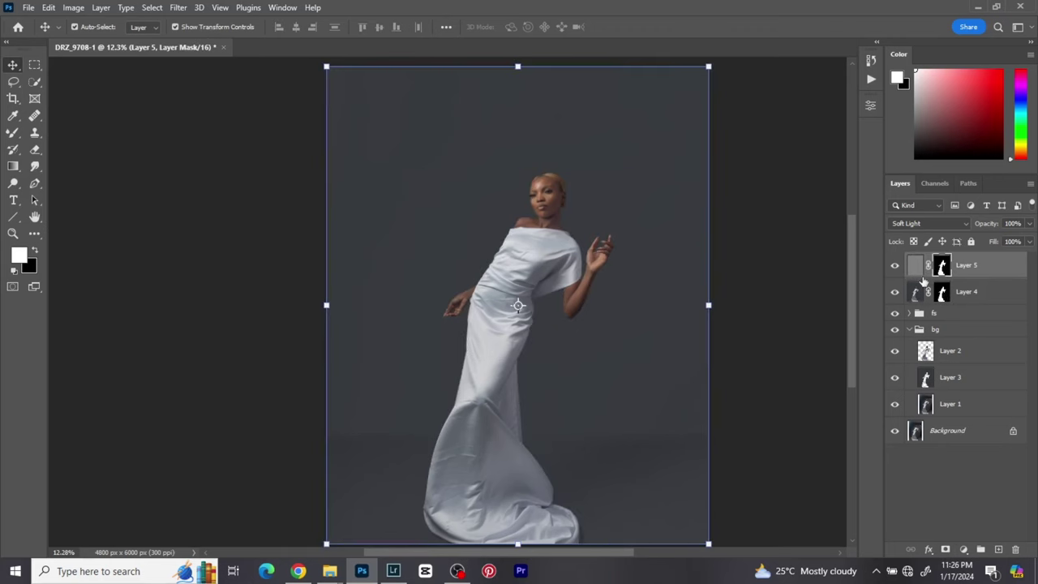
Group Layers 4 and 5 and name the group 'sharpen'.
left_click(980, 303, "shift")
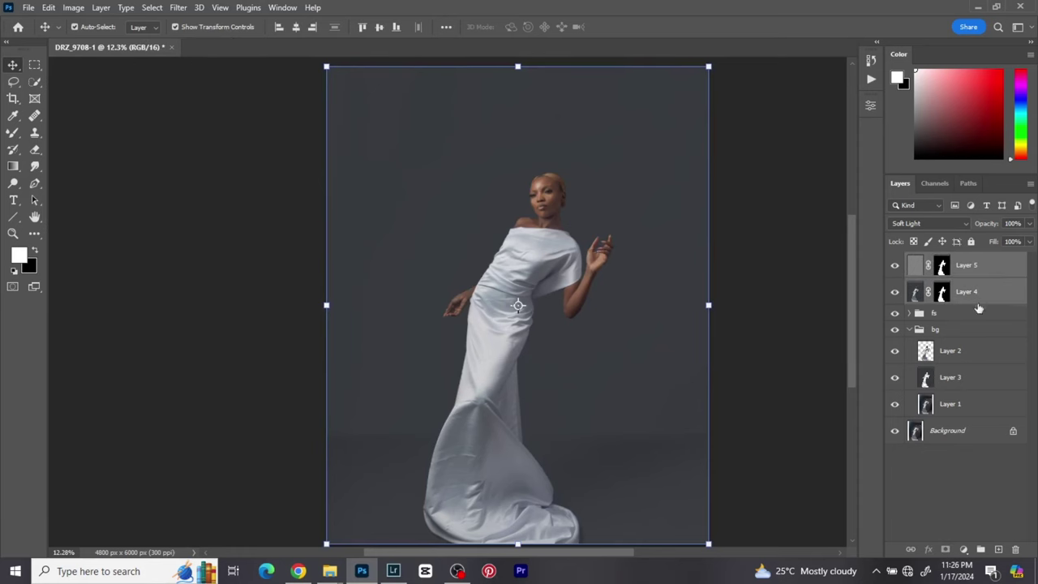
left_click(980, 550)
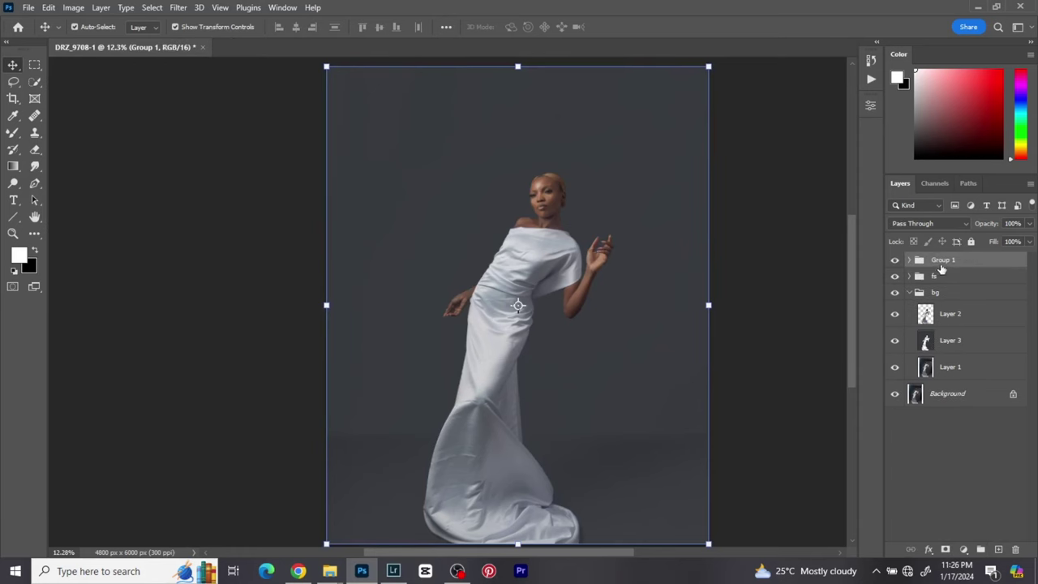
double_click(942, 261)
type("sharpen")
left_click(998, 266)
left_click_drag(497, 288, 294, 311)
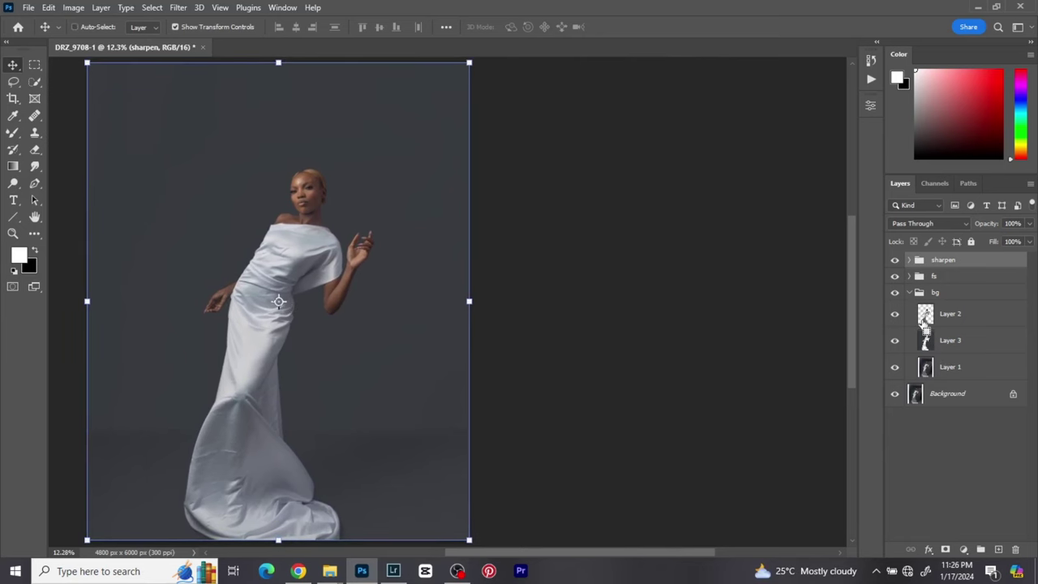
Load the subject's outline as a selection and add a Curves adjustment masked to it.
left_click(923, 321, "ctrl")
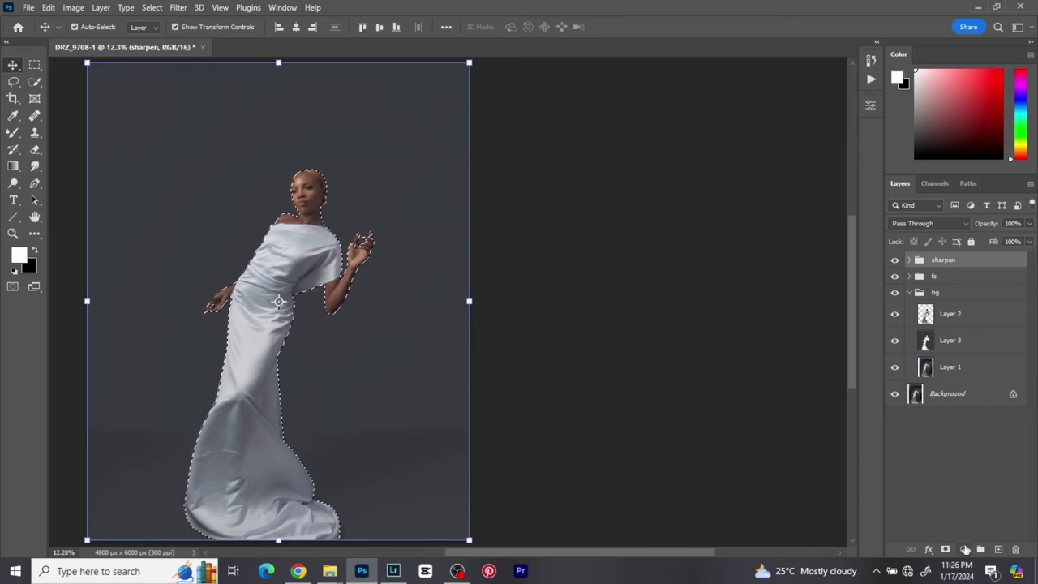
left_click(965, 549)
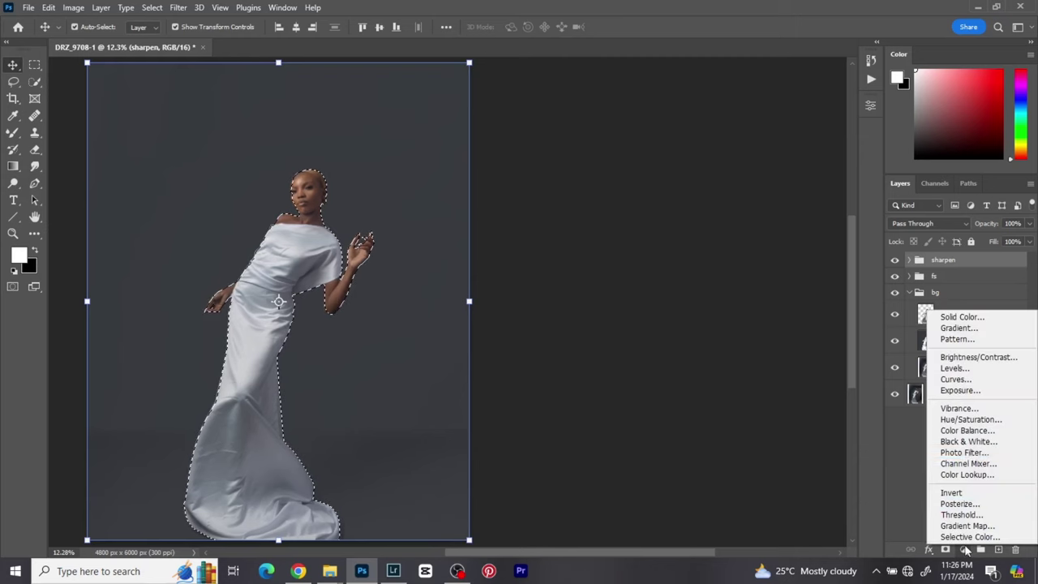
left_click(965, 381)
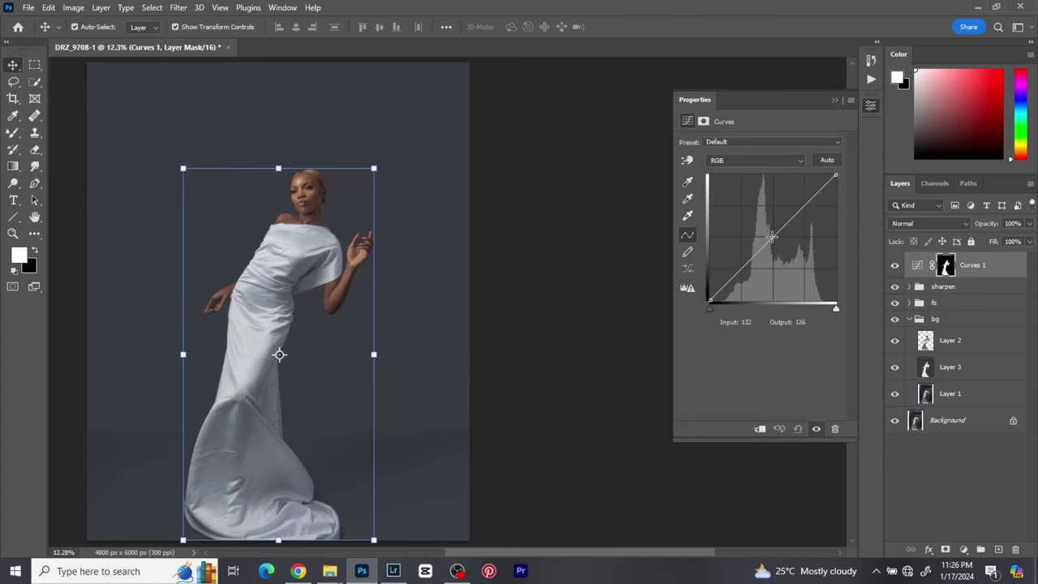
Lift the Curves 1 midpoint from 120 to 139 and open its Layer Style blending options.
left_click_drag(772, 237, 768, 233)
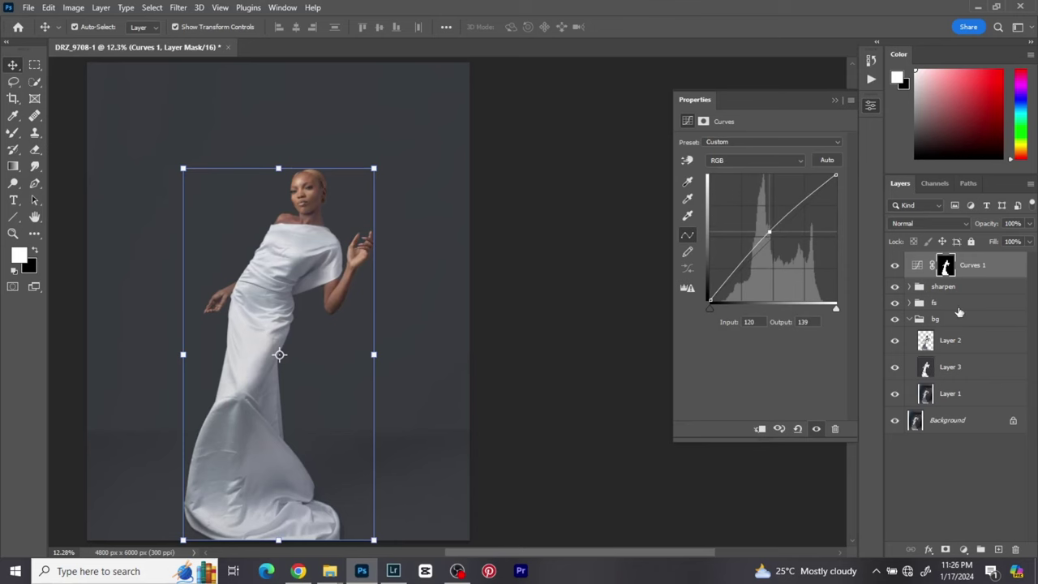
left_click(1010, 275)
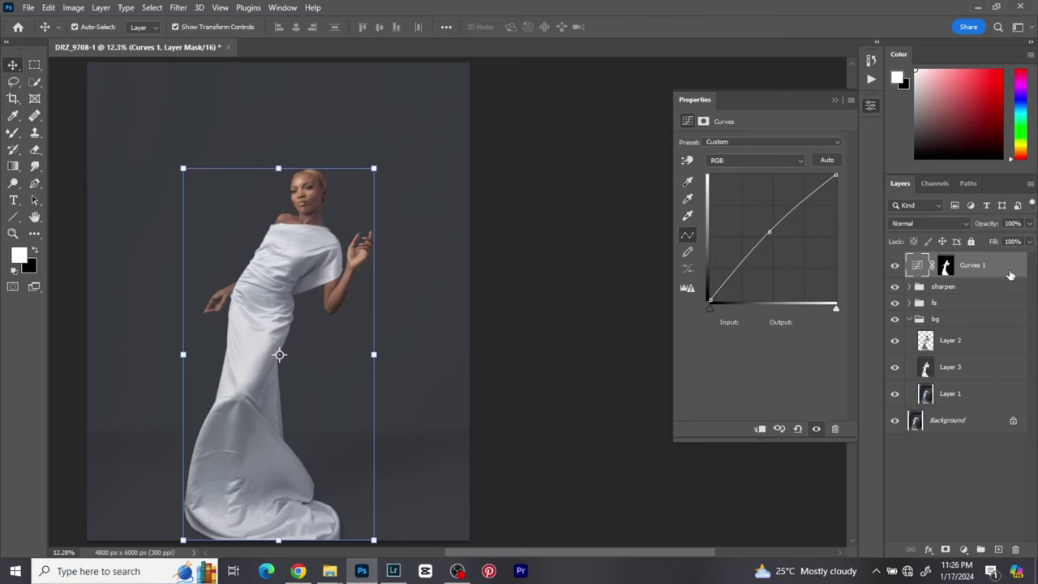
double_click(1010, 275)
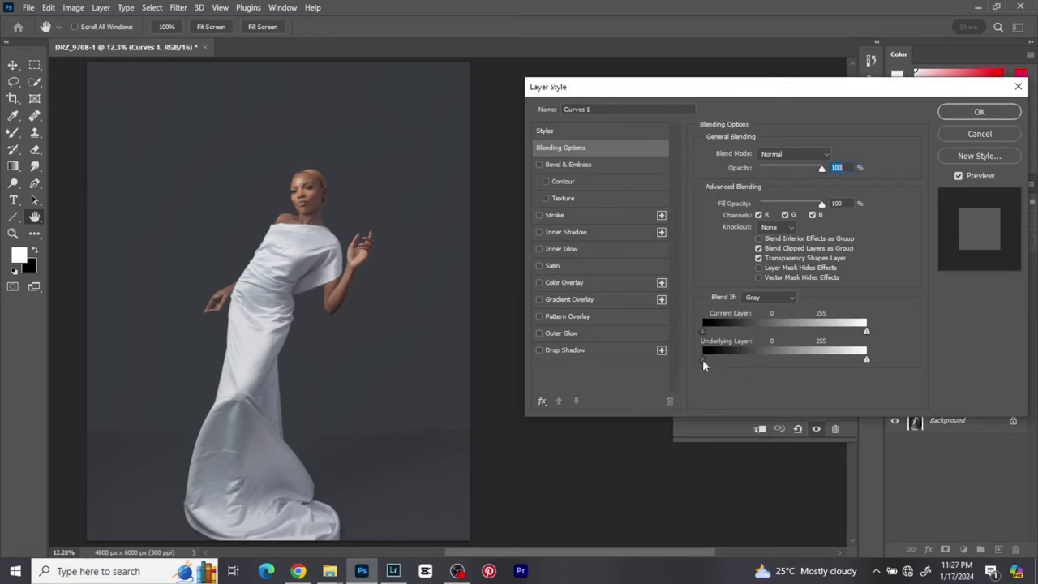
Split the Blend If Underlying Layer shadow slider at 53/193 so darker tones aren't brightened.
left_click_drag(702, 359, 823, 361)
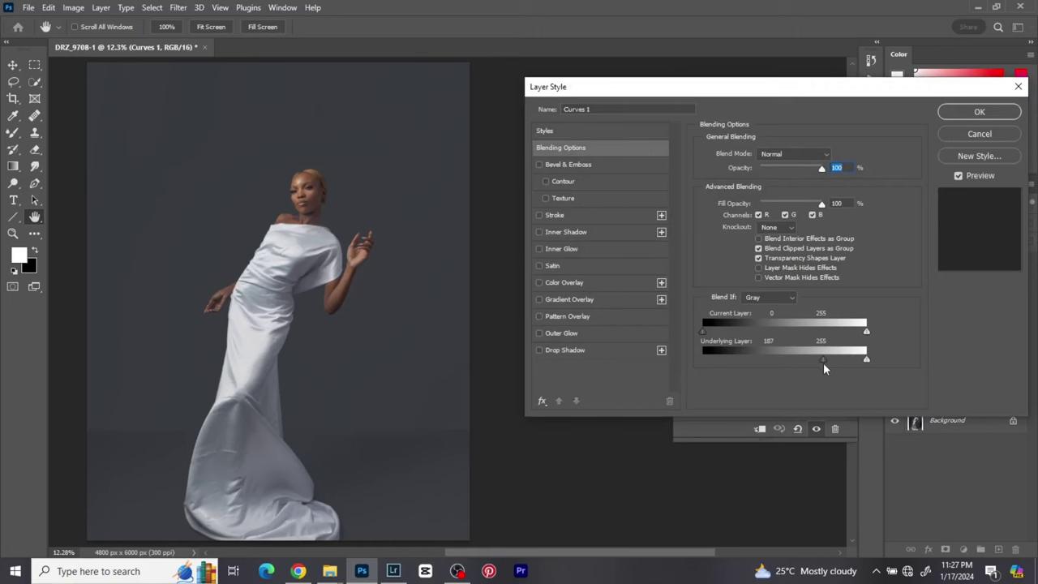
key("alt")
left_click_drag(821, 359, 737, 364)
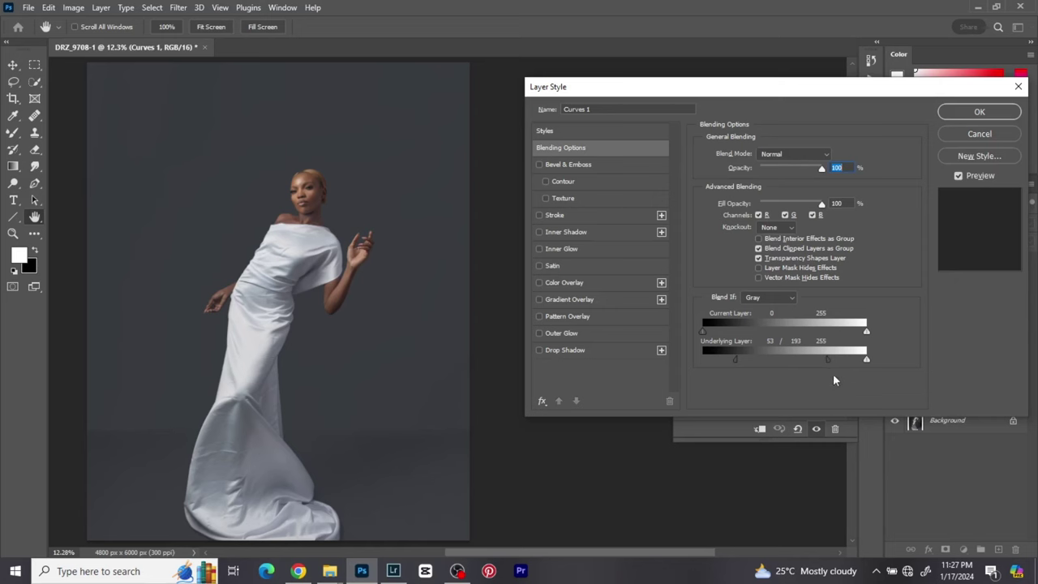
Apply the Blend If settings and toggle Curves 1 off and on to compare.
left_click(980, 111)
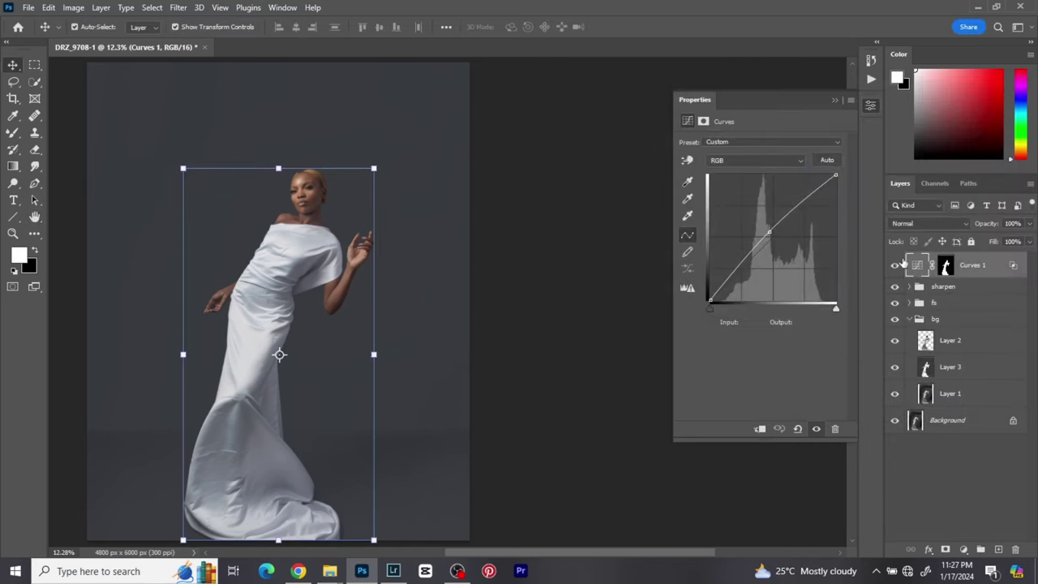
left_click(896, 265)
left_click(896, 265)
Ease the Curves 1 midpoint to 123→135, compare it on and off, and expand the sharpen group.
mouse_move(768, 233)
left_mouse_down()
mouse_move(758, 203)
mouse_move(768, 233)
left_mouse_up()
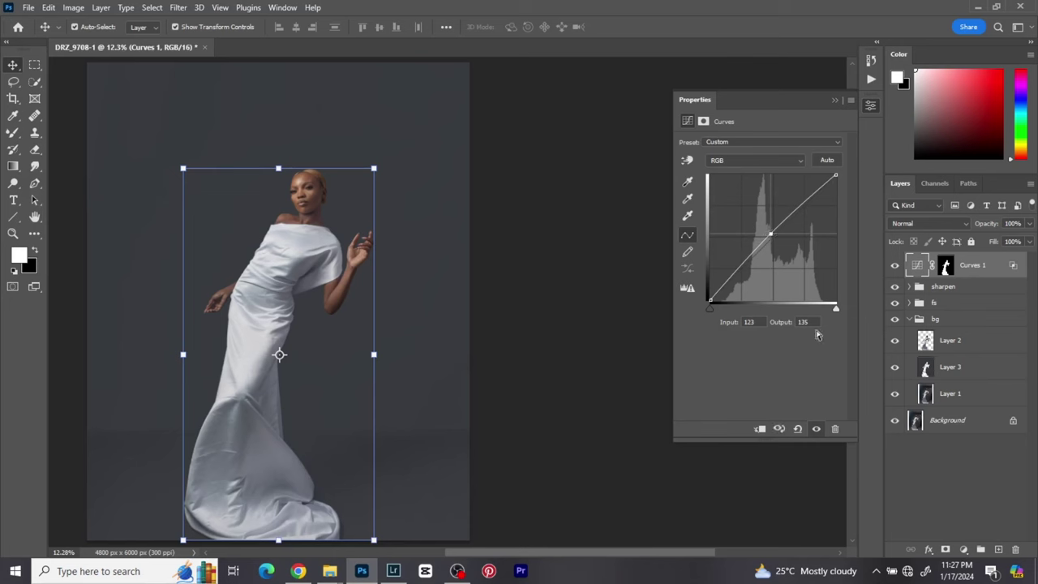
left_click(816, 428)
left_click(816, 428)
left_click(816, 428)
left_click(816, 429)
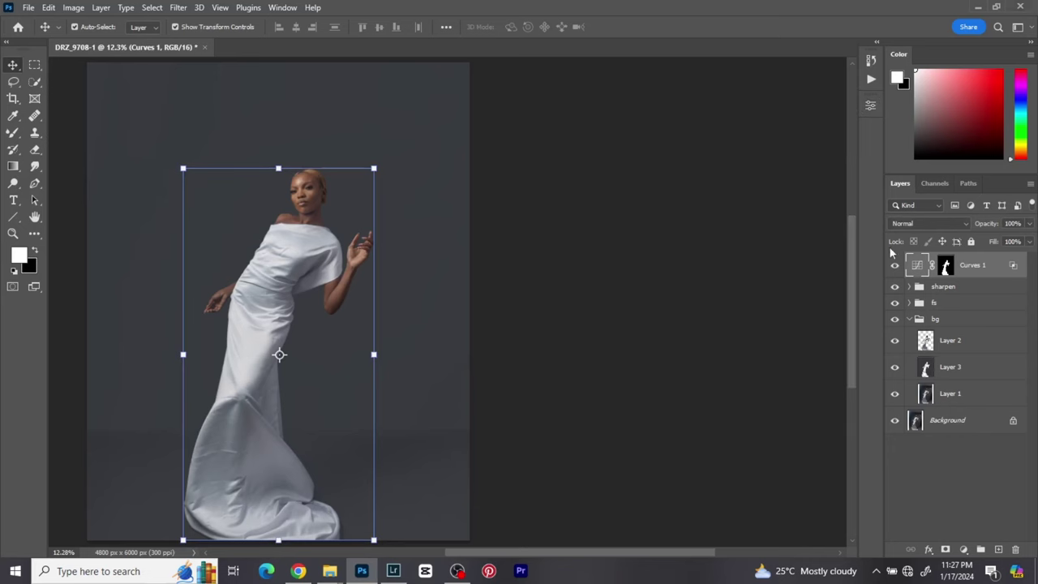
left_click(908, 287)
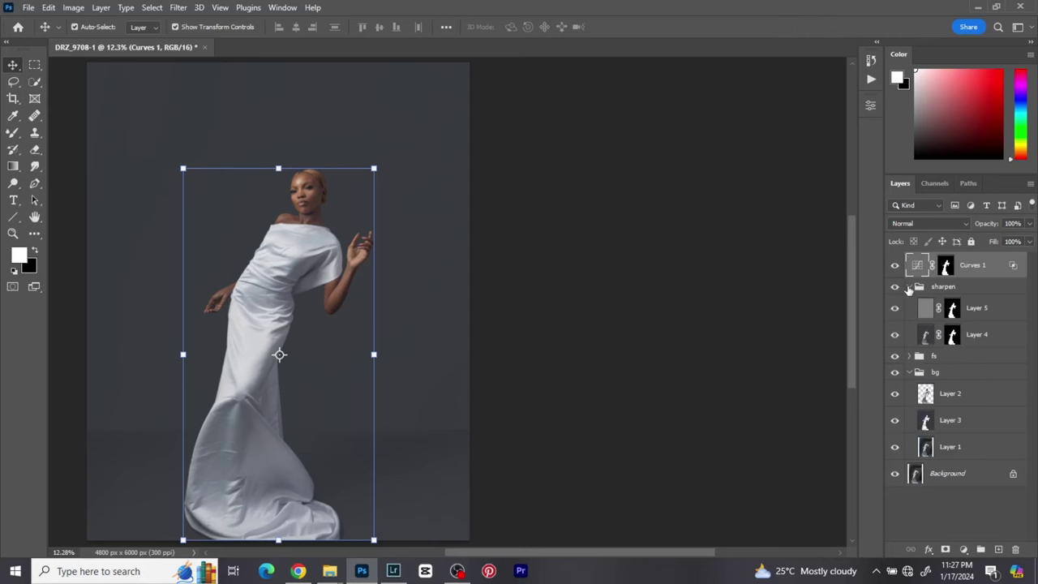
Collapse the sharpen group and zoom in close on the model's face.
left_click(908, 287)
scroll(229, 315, "up", 3)
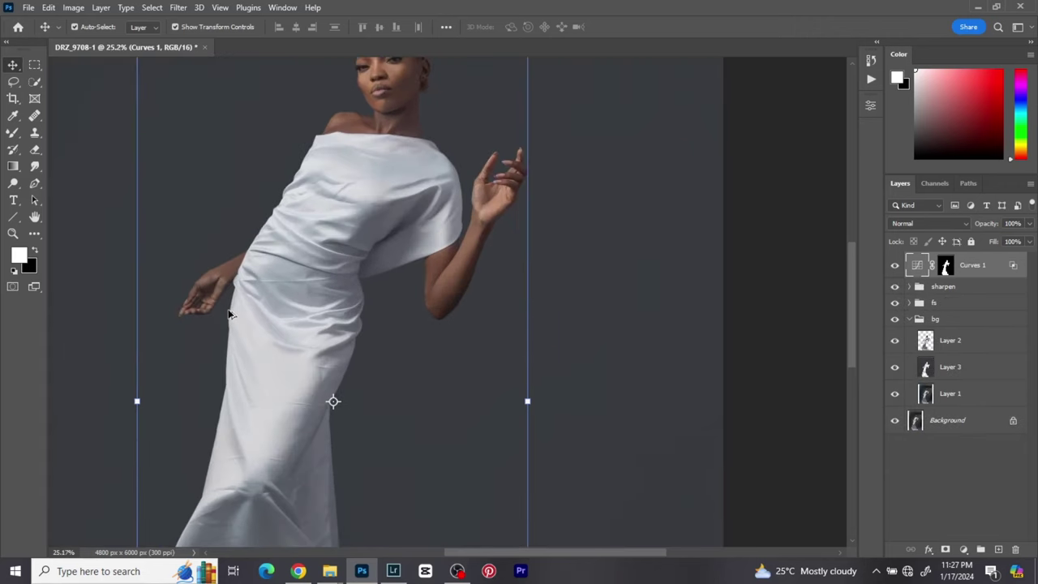
scroll(229, 315, "down", 2)
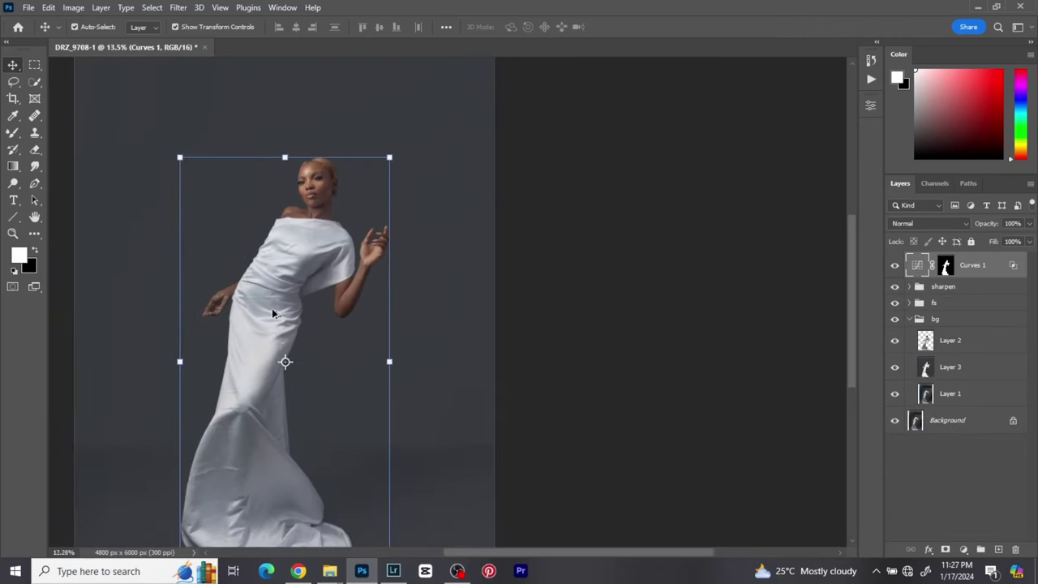
scroll(272, 312, "down", 1)
left_click_drag(272, 312, 377, 300)
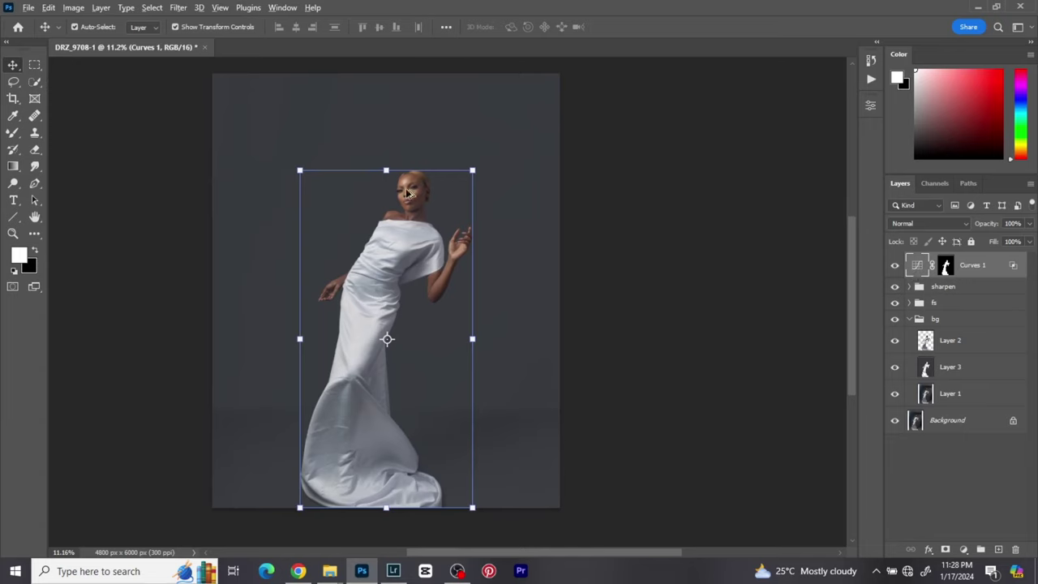
scroll(414, 189, "up", 5)
scroll(415, 184, "up", 4)
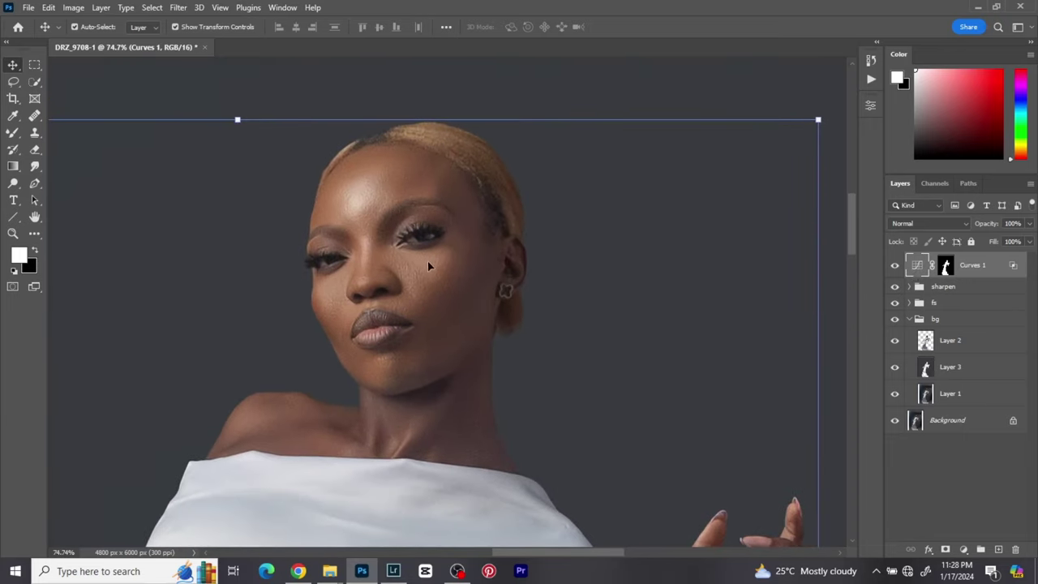
scroll(378, 248, "up", 1)
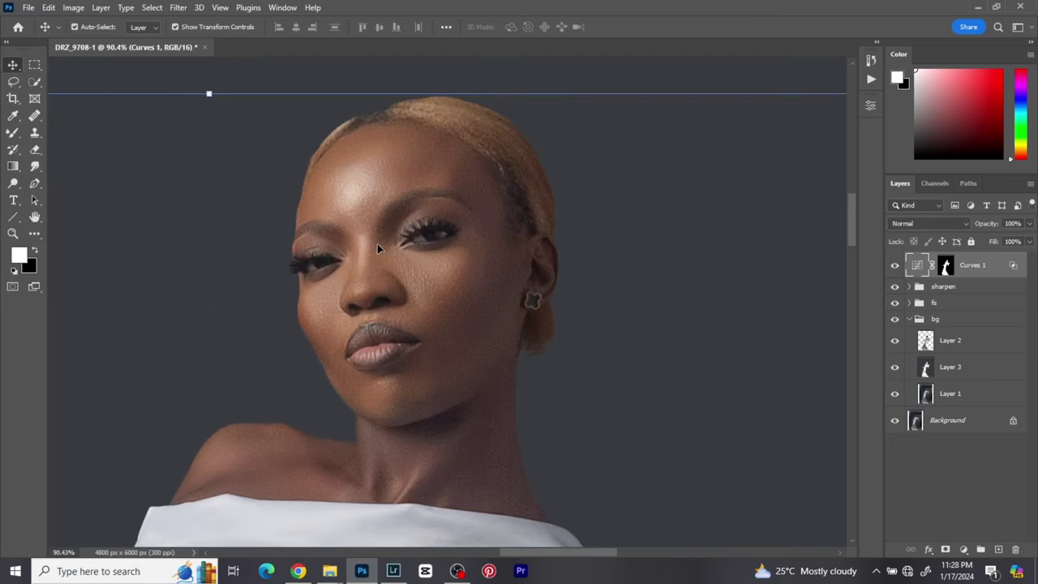
left_click(102, 8)
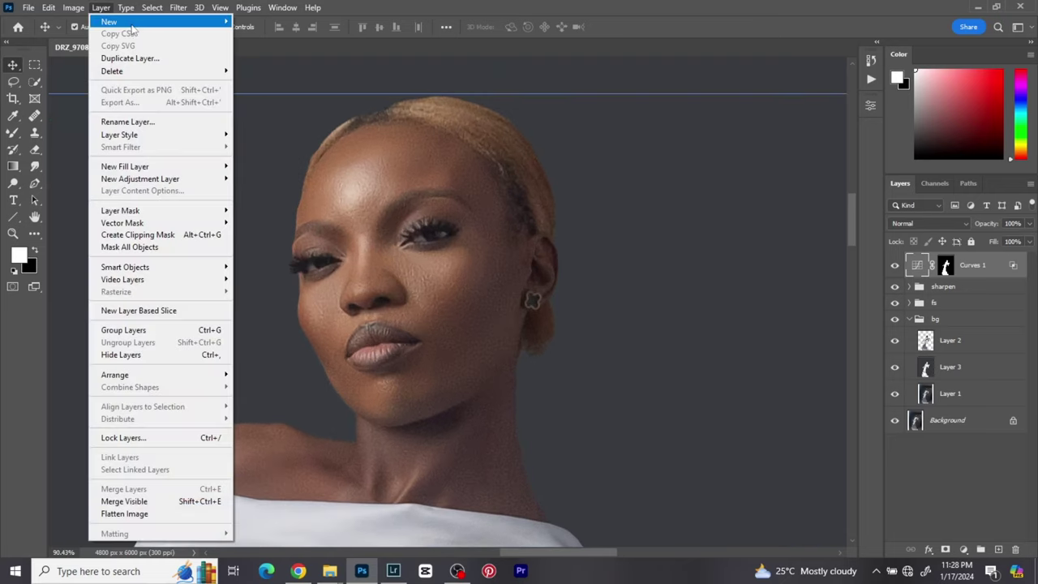
Create Layer 6 above Curves 1 in Soft Light mode, filled with 50% neutral gray.
mouse_move(160, 29)
left_click(254, 21)
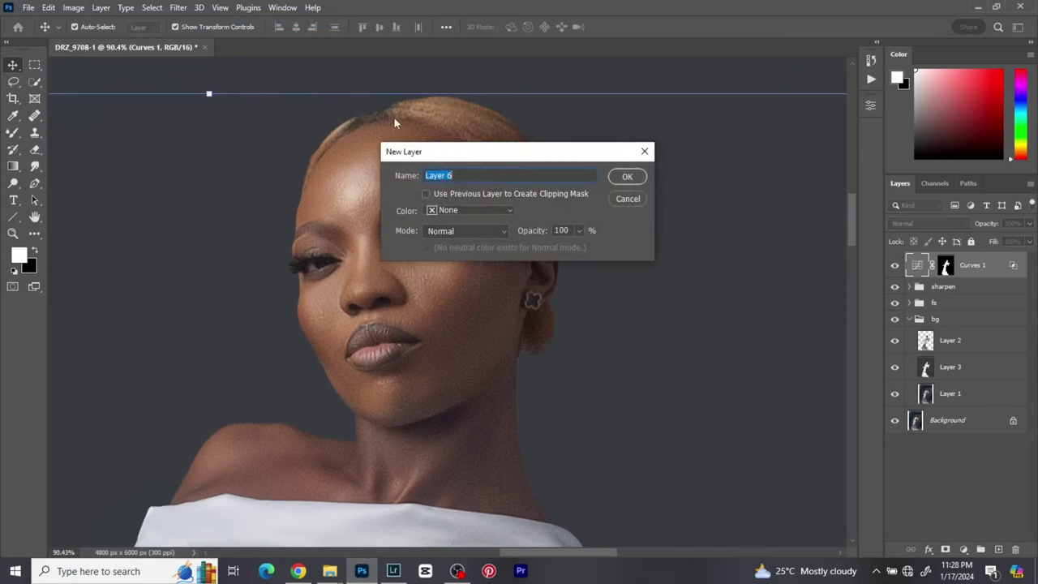
left_click(452, 231)
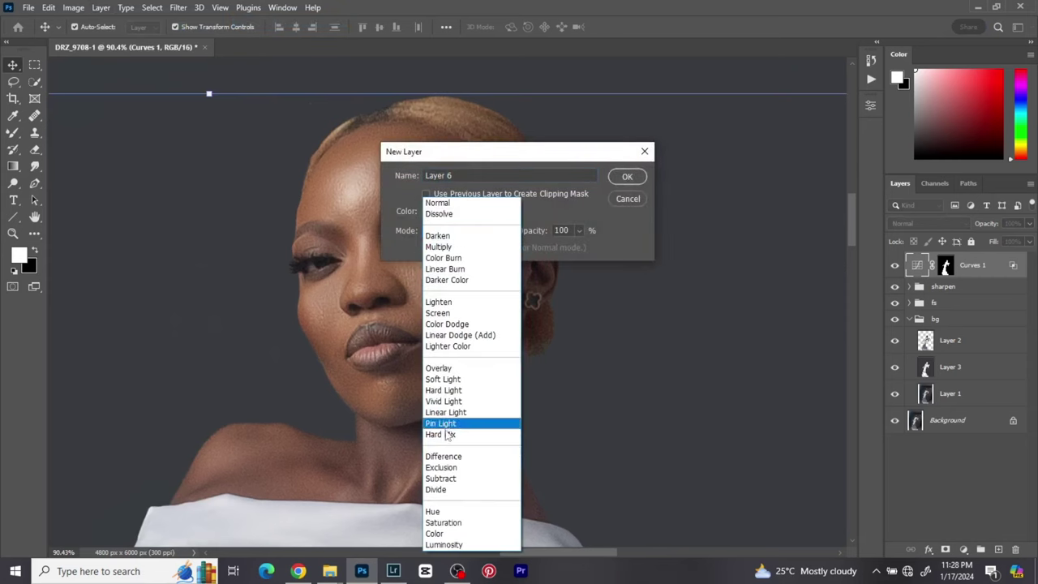
left_click(443, 378)
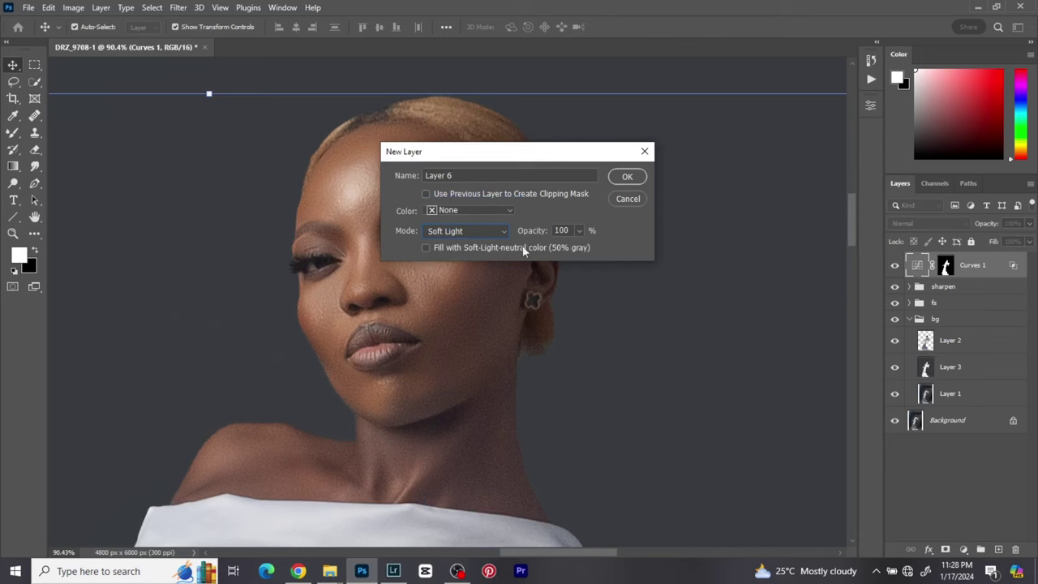
left_click(427, 248)
left_click(626, 177)
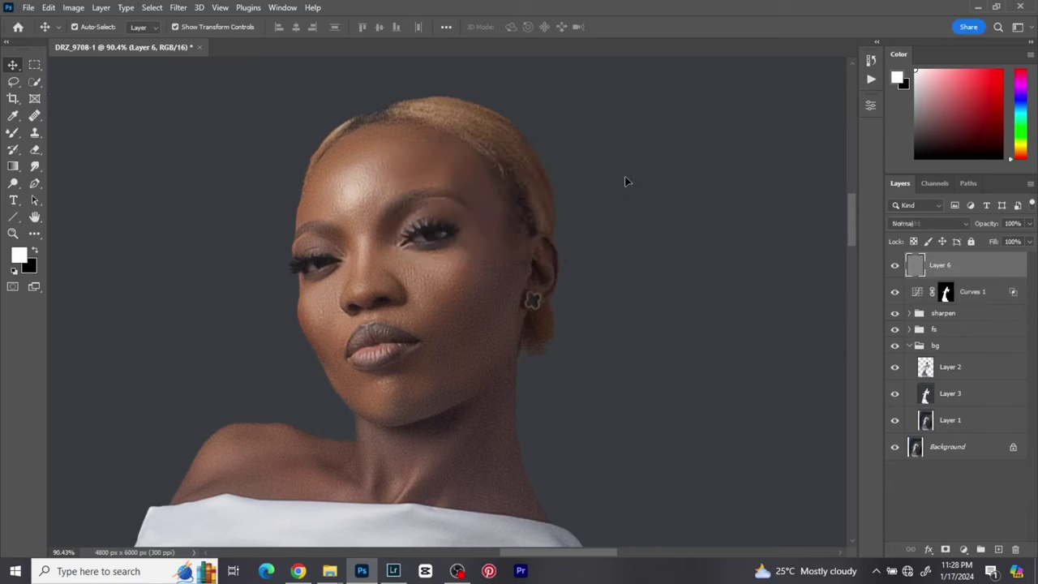
left_click(13, 132)
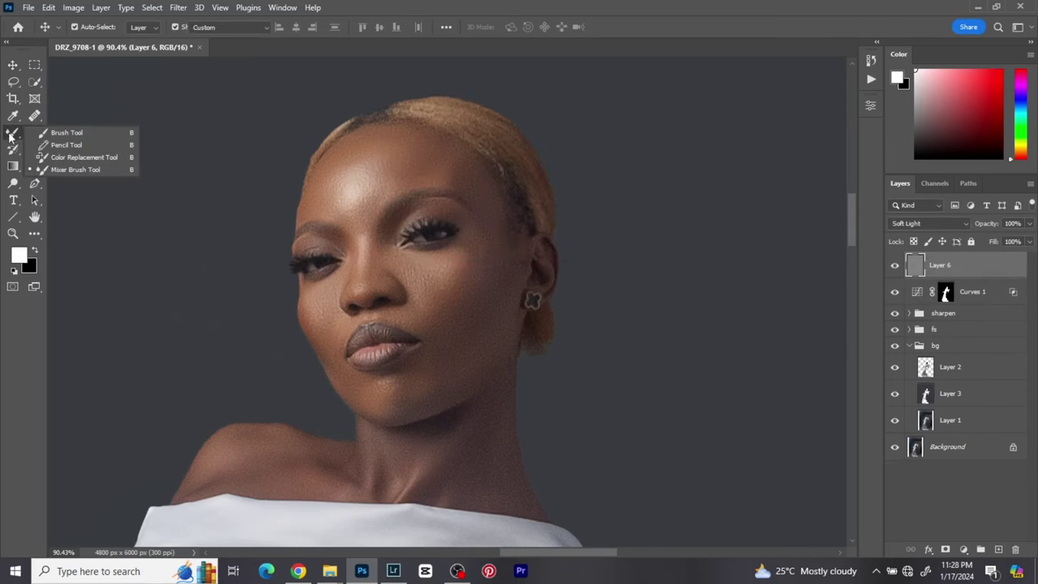
Set the brush flow to 1% on Layer 6 and zoom in on the face.
left_click(65, 133)
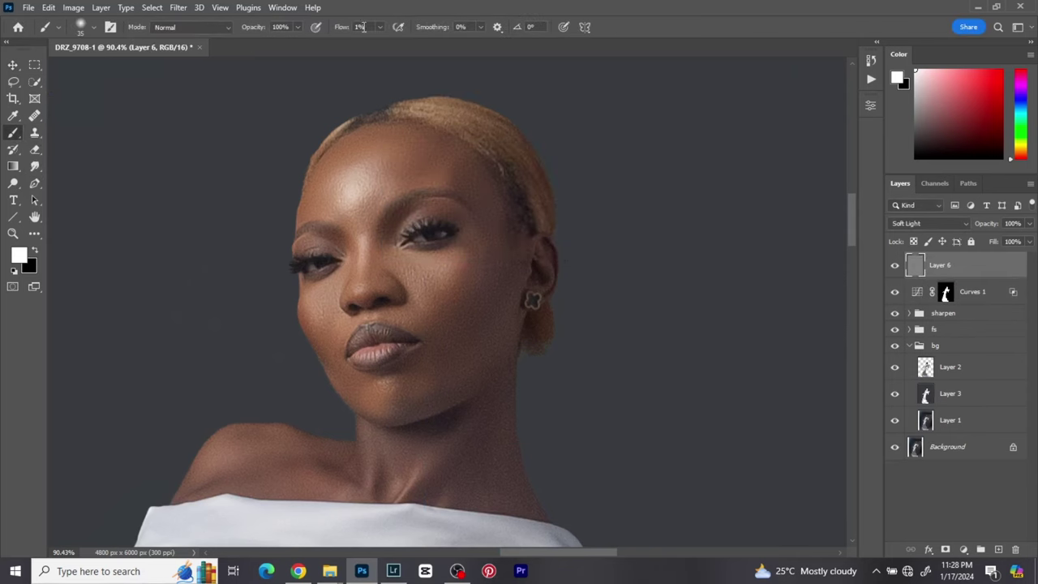
scroll(373, 182, "up", 5)
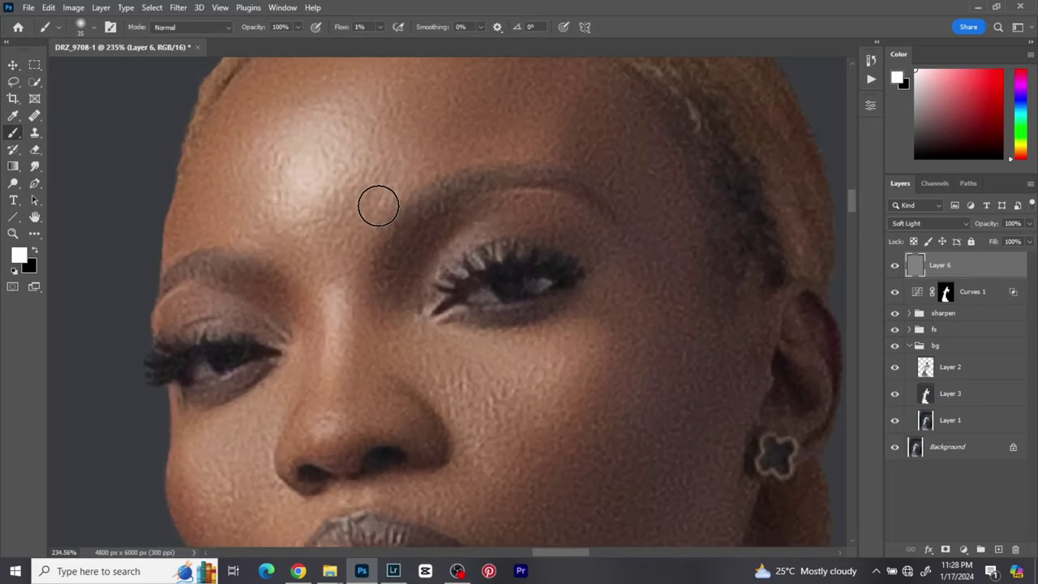
scroll(379, 208, "down", 4)
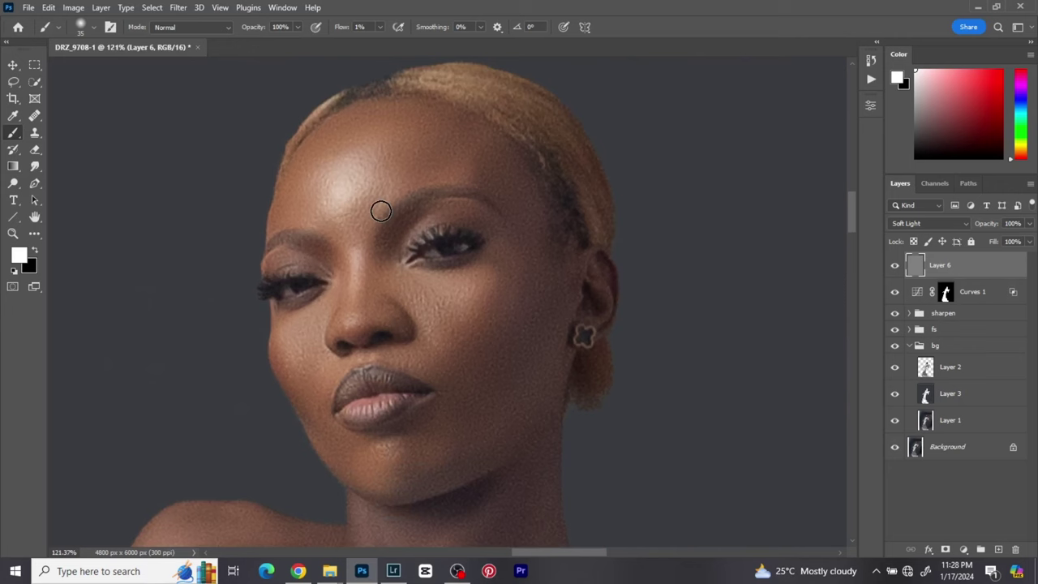
Dodge and burn around the brows and eyes, alternating white and black and resizing the brush.
key("x")
key("x")
key("x")
key("x")
key("x")
key("x")
key("x")
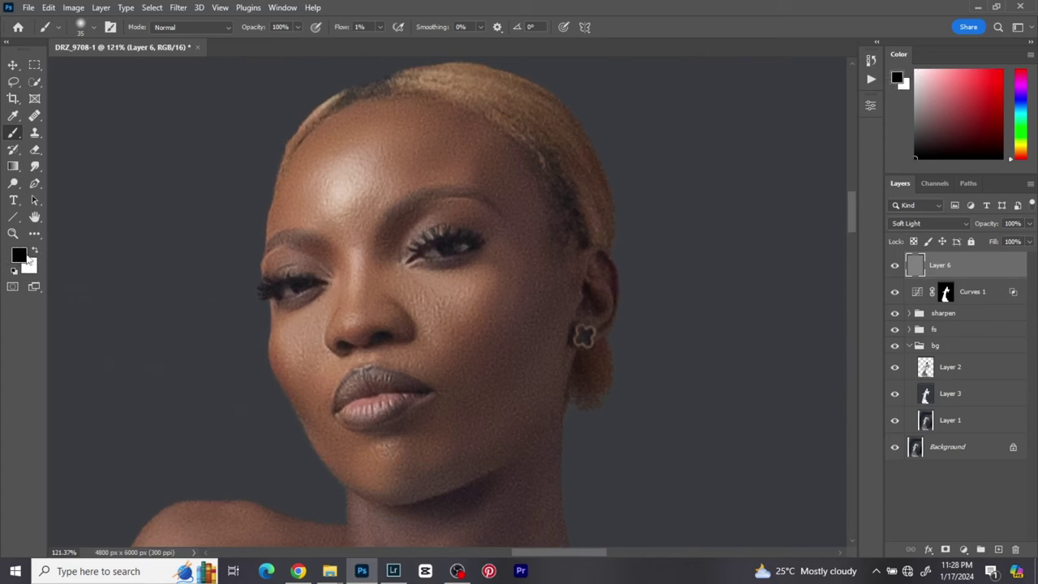
key("x")
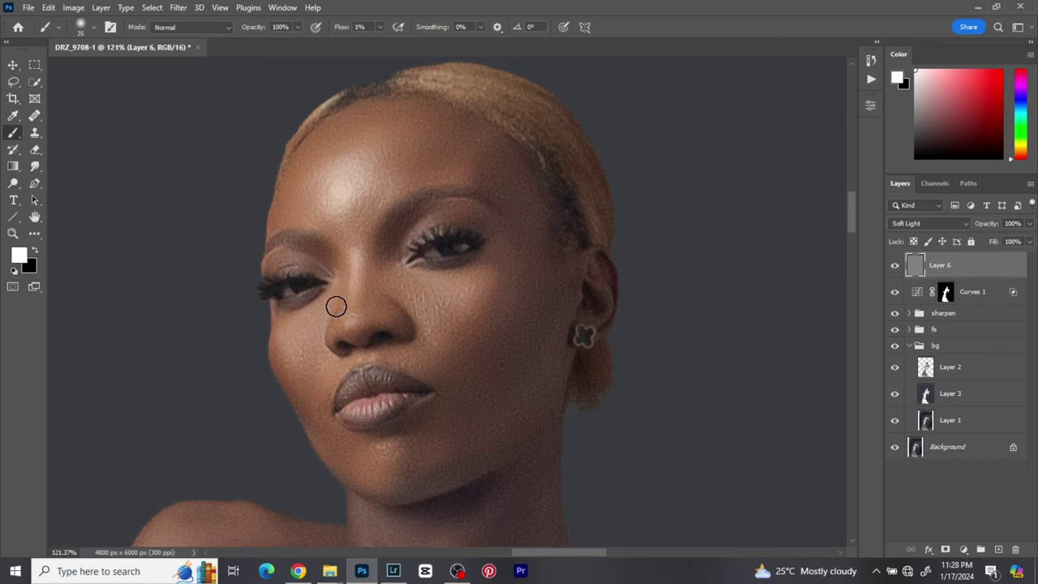
key("x")
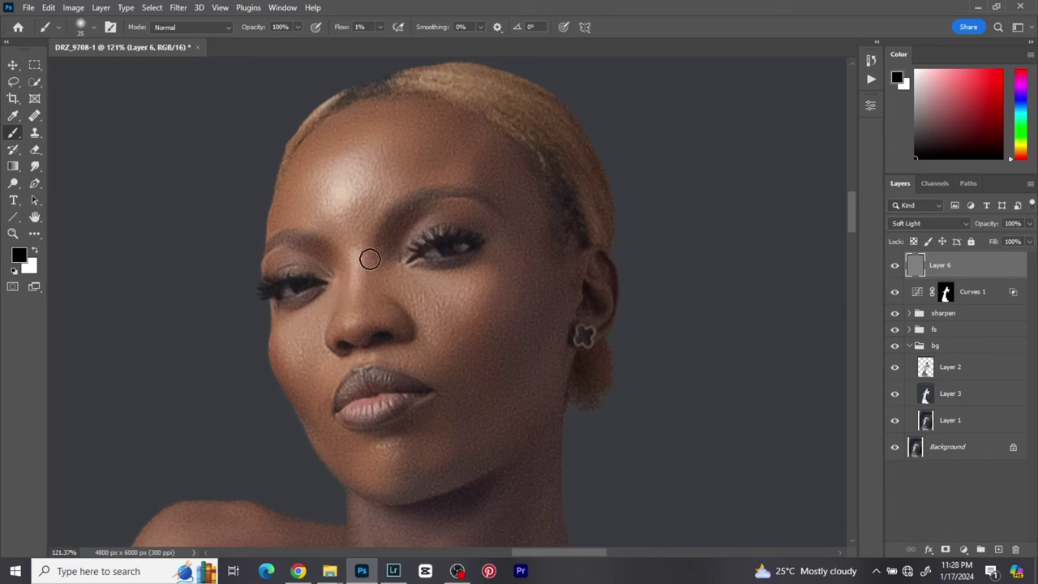
key("bracketleft")
key("bracketleft")
key("bracketleft")
key("bracketleft")
key("bracketleft")
key("bracketright")
key("bracketright")
key("bracketright")
key("bracketleft")
key("bracketleft")
key("bracketright")
key("bracketright")
key("bracketright")
key("bracketleft")
key("bracketleft")
key("bracketleft")
key("bracketleft")
key("bracketleft")
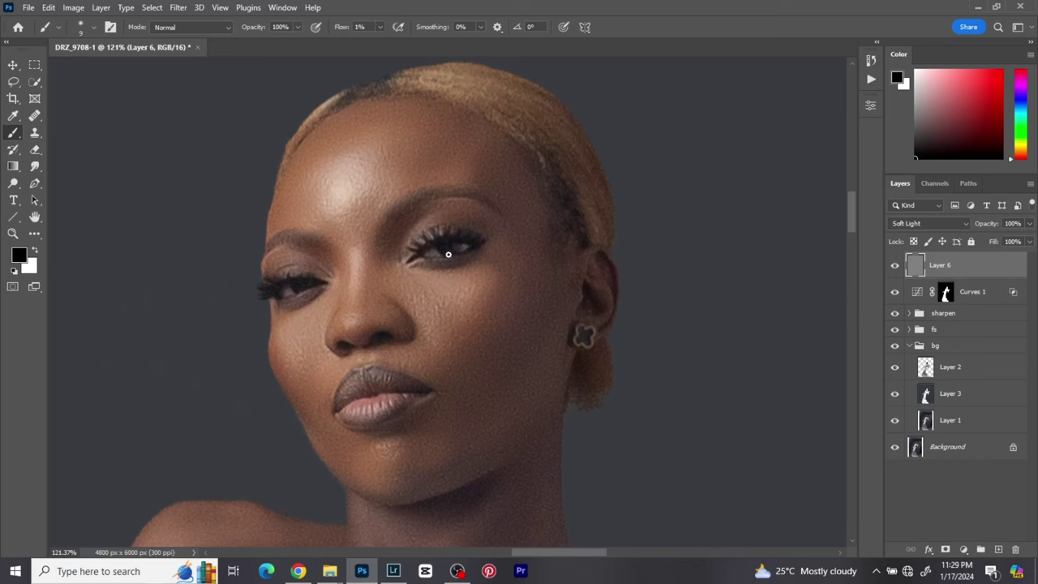
Dodge and burn around the nose and lips in white and black, using brush sizes 10–30.
left_click(35, 251)
key("bracketright")
key("bracketright")
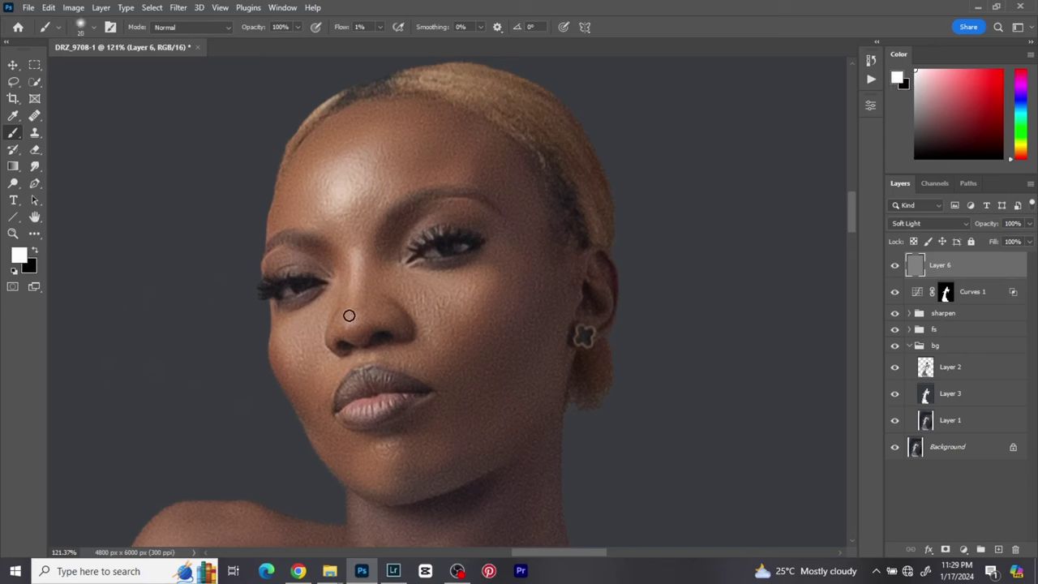
left_click(35, 252)
key("bracketleft")
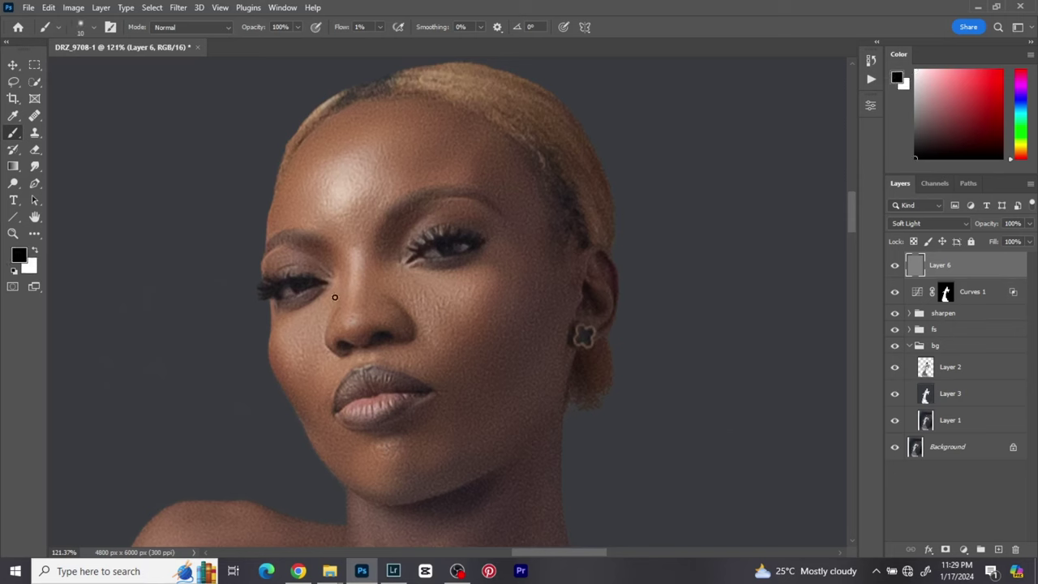
key("bracketright")
key("bracketright")
key("bracketright")
key("bracketright")
key("bracketleft")
key("bracketleft")
key("bracketleft")
key("bracketleft")
key("bracketleft")
left_click(38, 253)
key("bracketright")
key("bracketright")
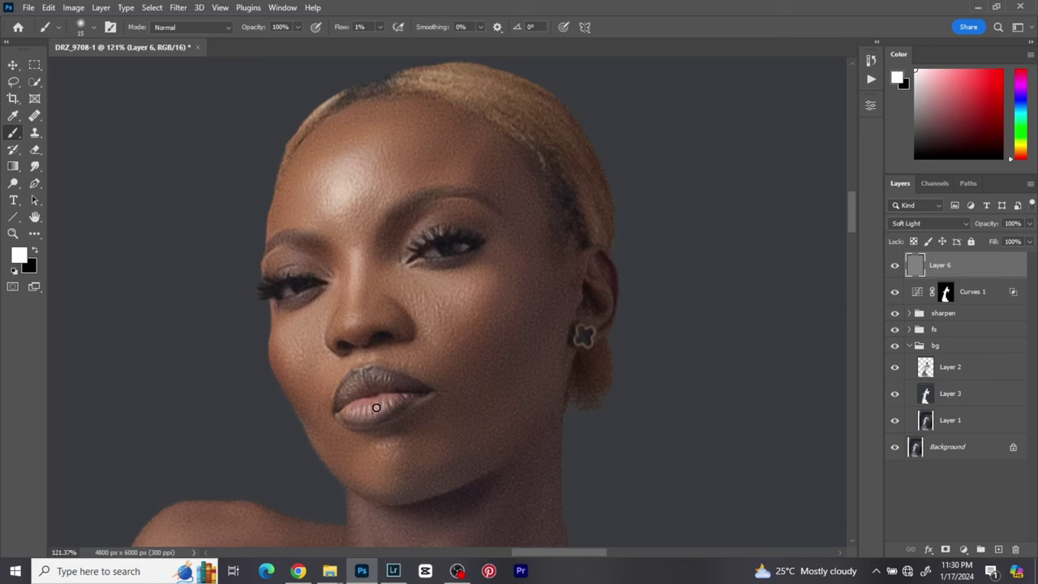
key("bracketright")
left_click(37, 253)
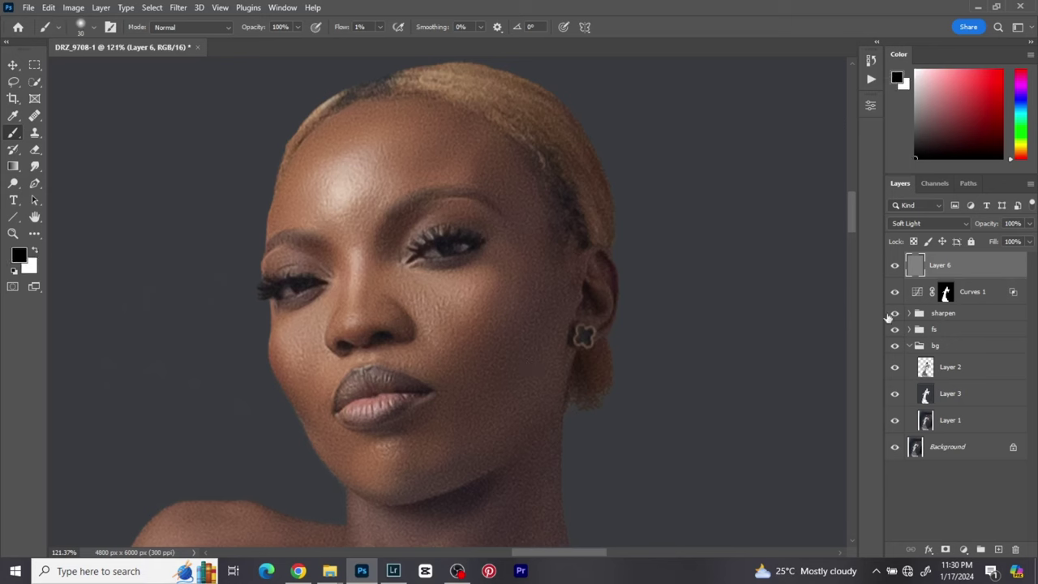
Toggle the sharpen and fs groups, the backdrop layer and Layer 6 to compare before and after.
left_click(897, 314)
left_click(895, 330)
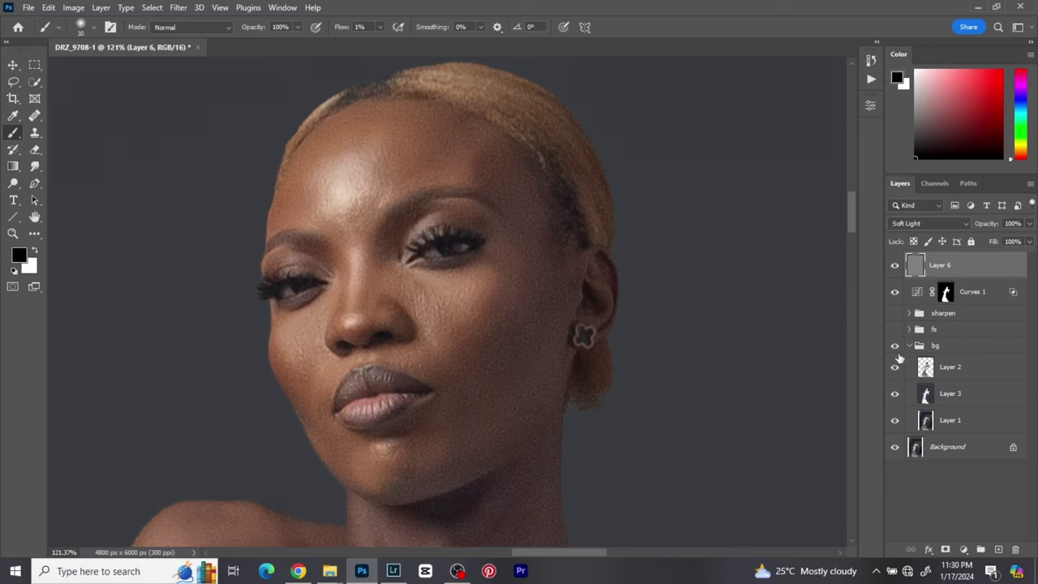
left_click(895, 366)
left_click(895, 366)
key("bracketleft")
key("bracketleft")
key("bracketleft")
key("bracketleft")
key("bracketleft")
left_click(895, 313)
left_click(895, 329)
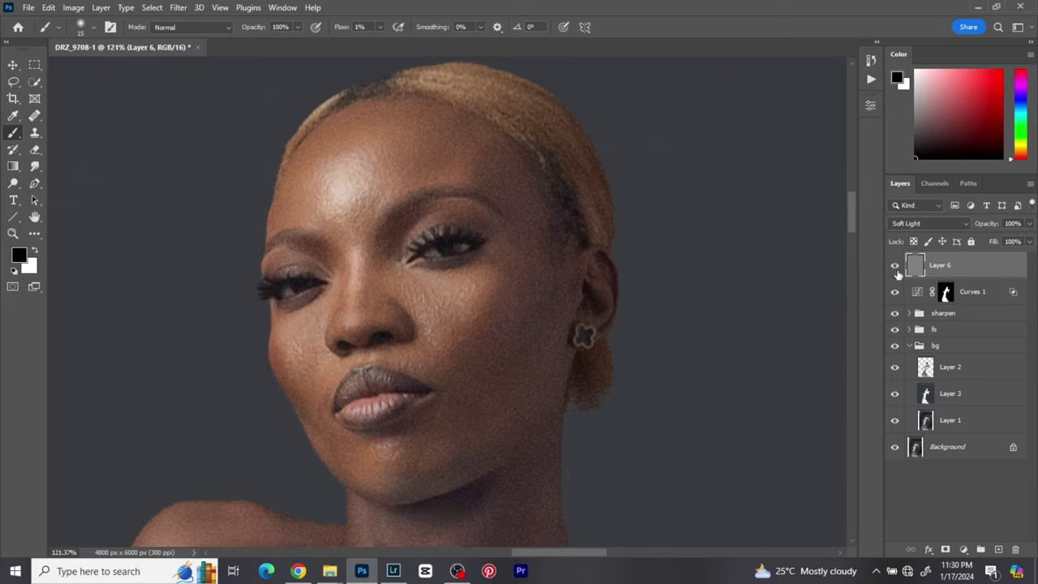
left_click(895, 266)
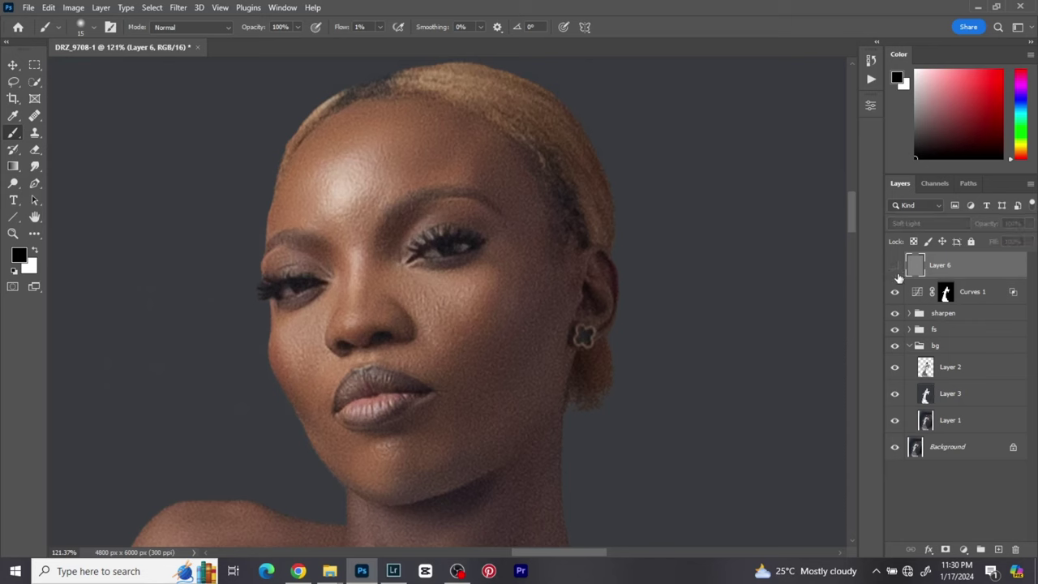
left_click(895, 268)
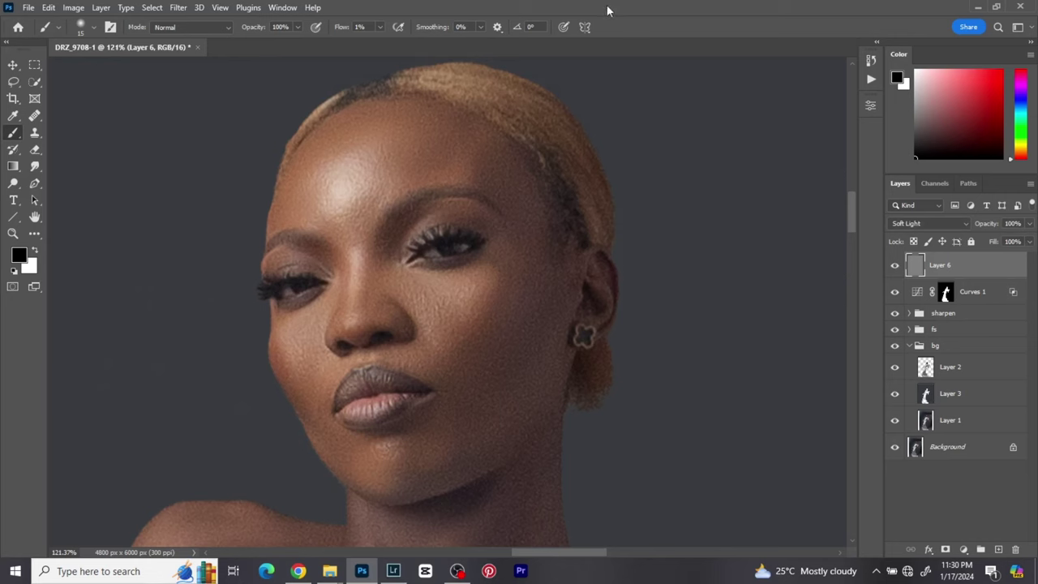
Select Layer 6 with Curves 1, group the two layers and rename the new group 'db'.
key("x")
left_click(13, 66)
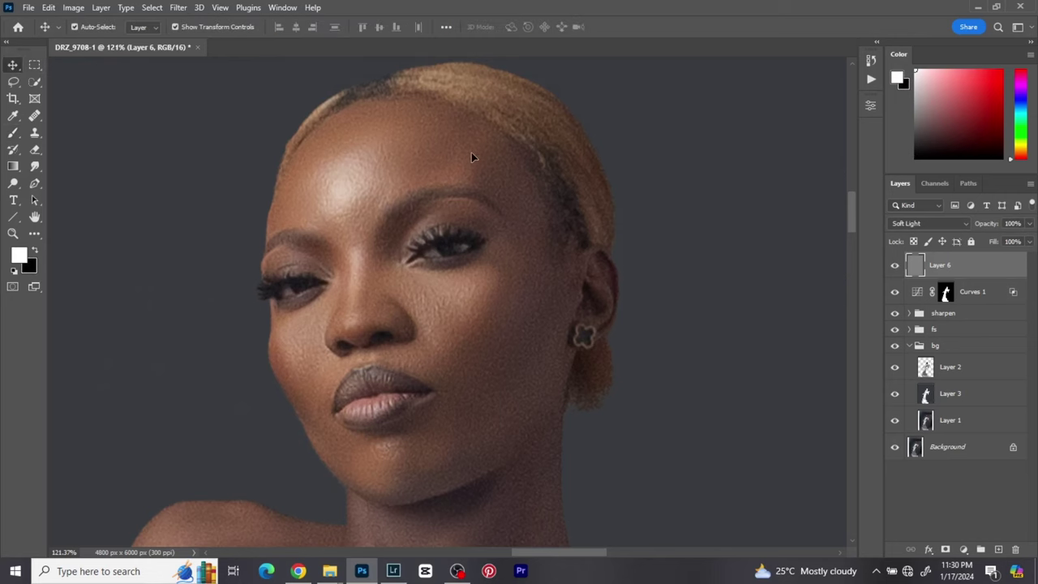
scroll(471, 153, "down", 5)
scroll(487, 162, "down", 4)
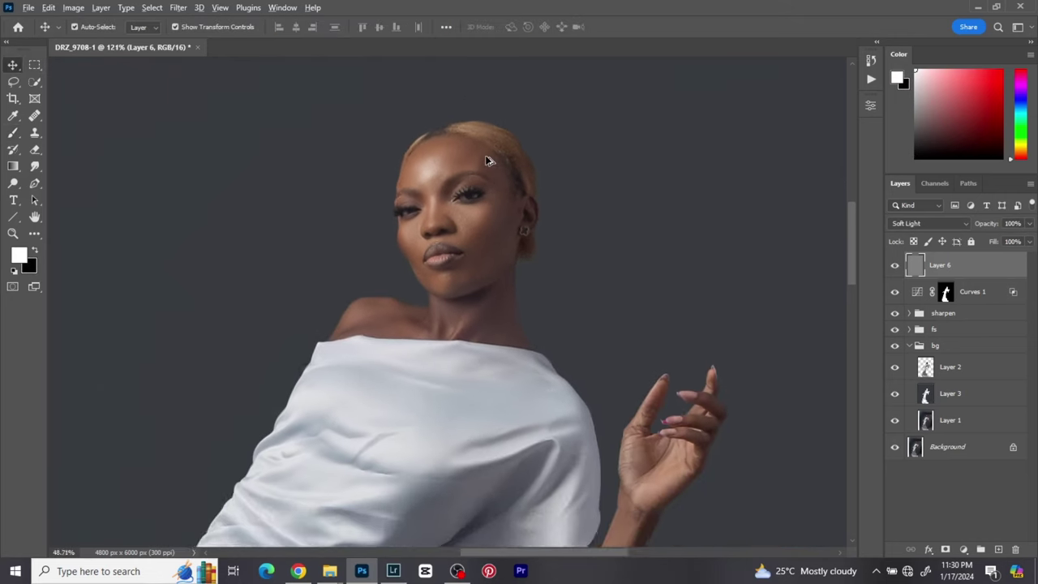
scroll(487, 157, "down", 4)
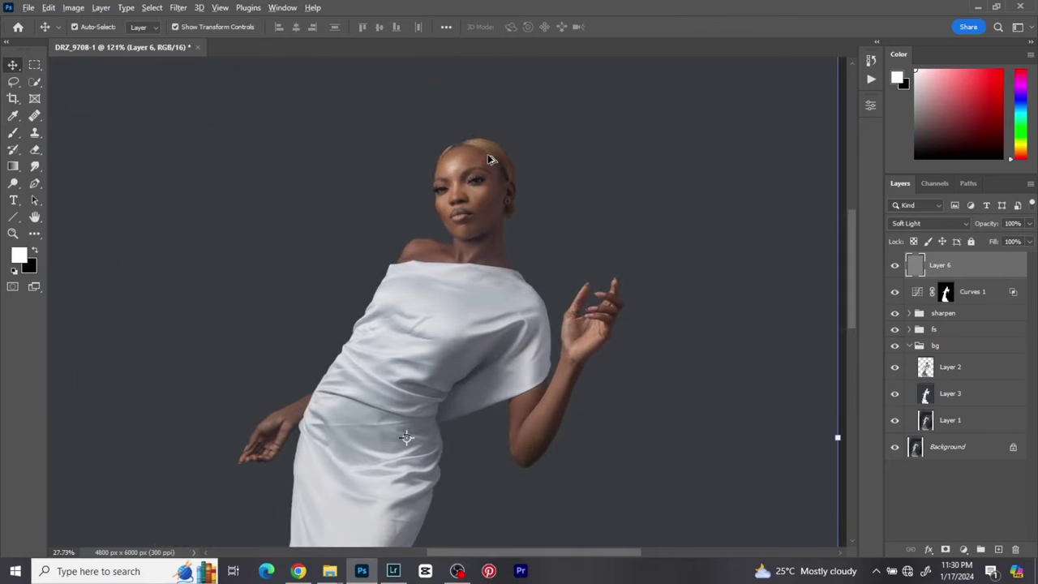
scroll(487, 157, "down", 3)
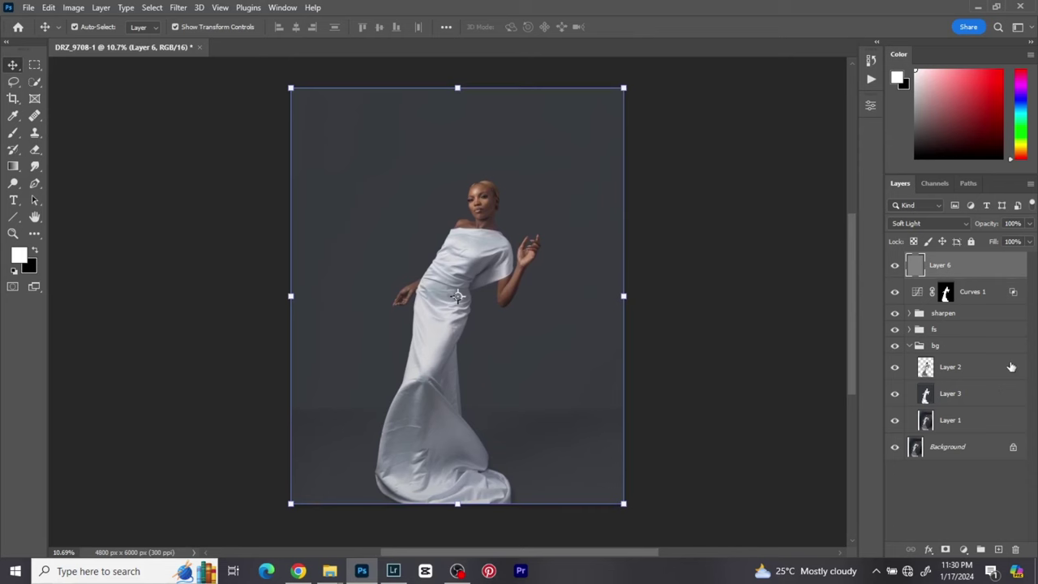
left_click(973, 293, "shift")
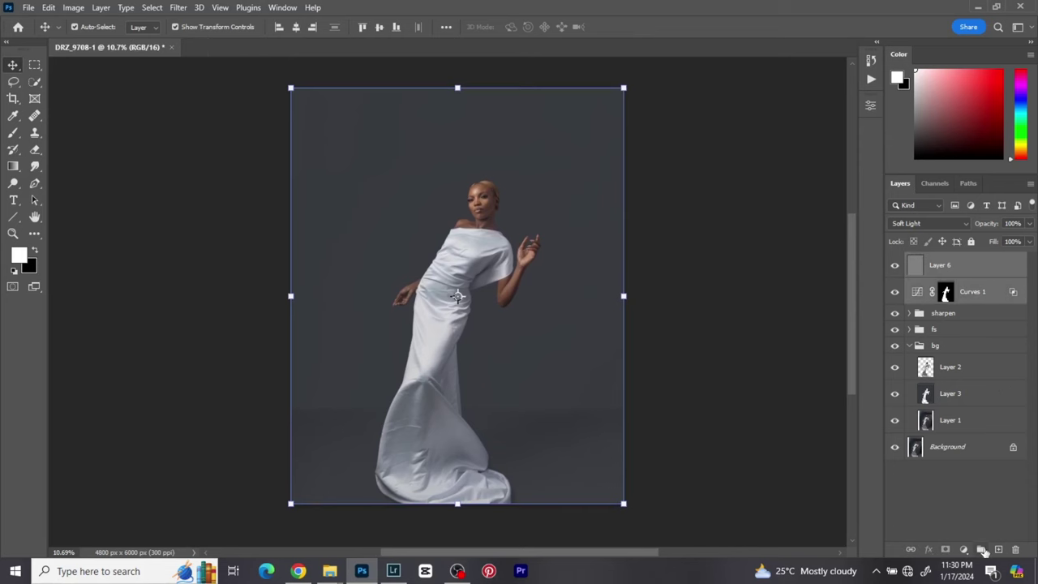
left_click(980, 550)
double_click(953, 260)
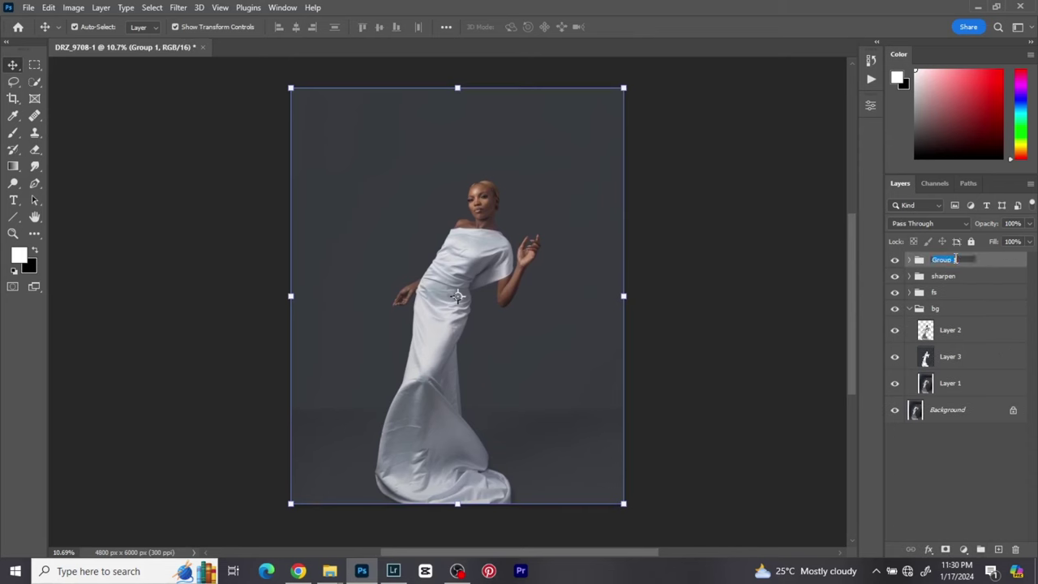
type("db")
key("Return")
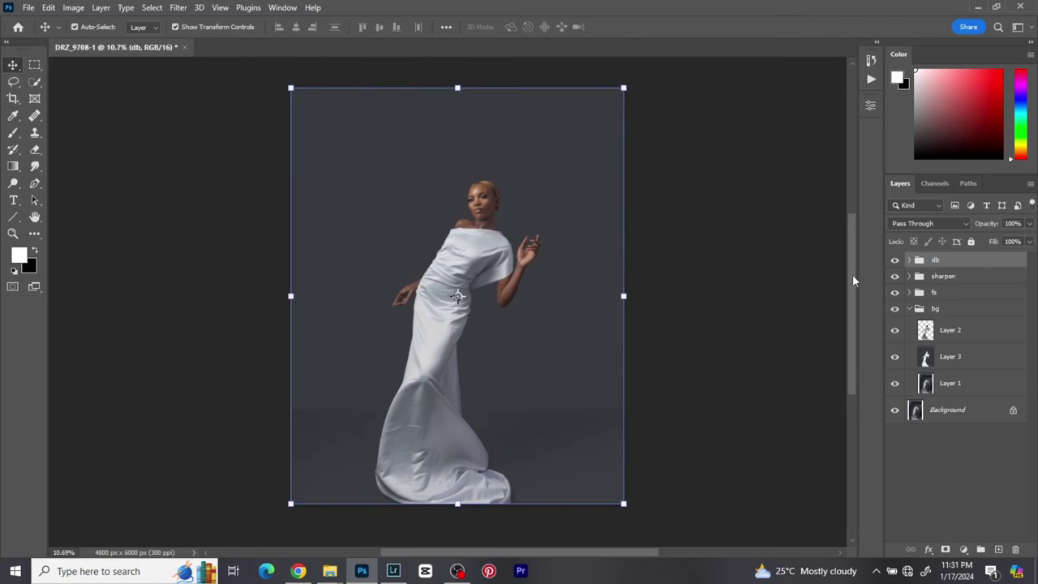
scroll(461, 176, "up", 5)
scroll(460, 176, "up", 4)
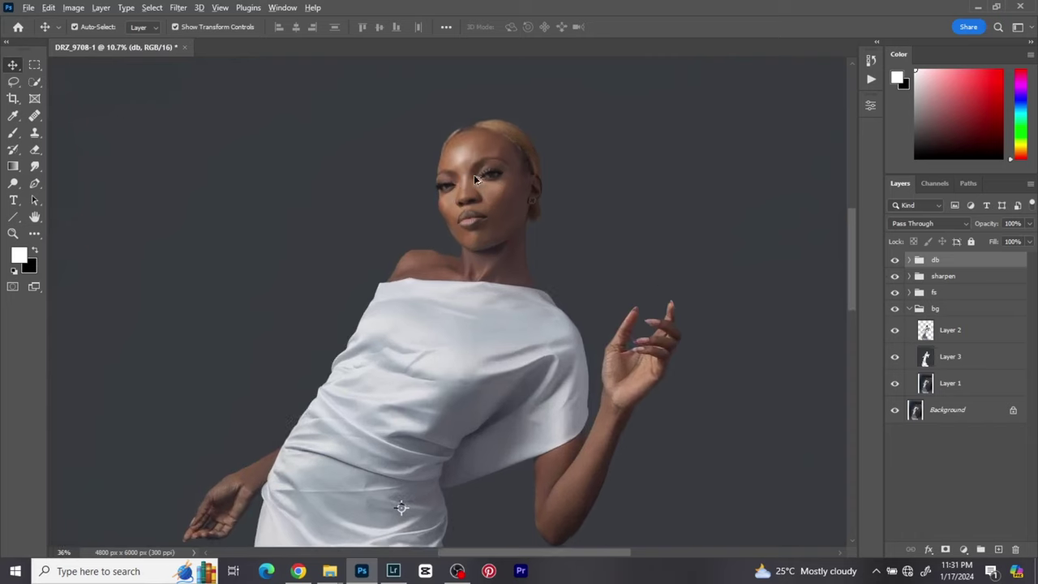
scroll(550, 172, "up", 2)
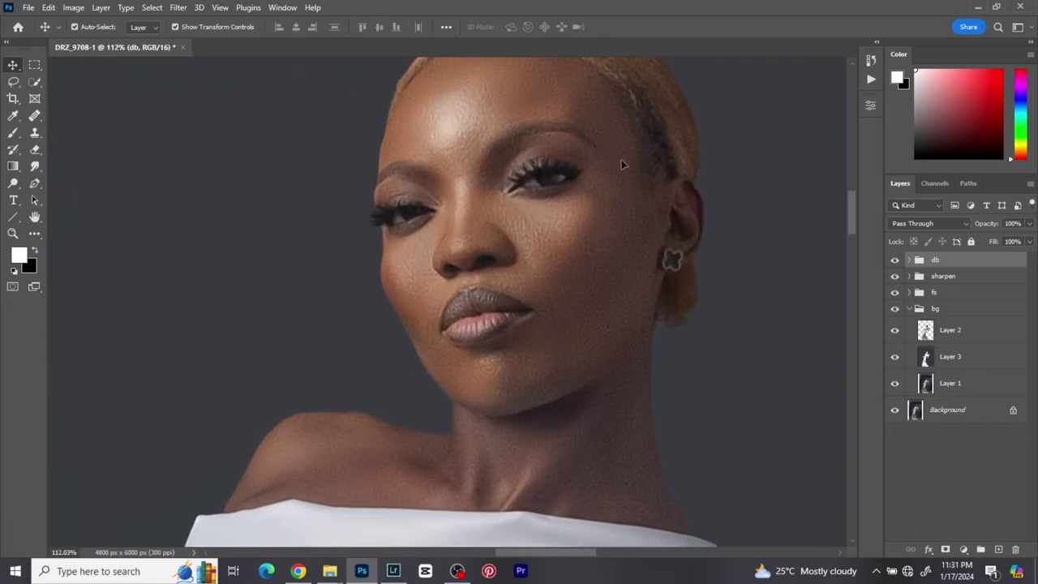
scroll(843, 128, "up", 5)
Run the saved 'Eyes N Teeth Whitening' action.
left_click(871, 79)
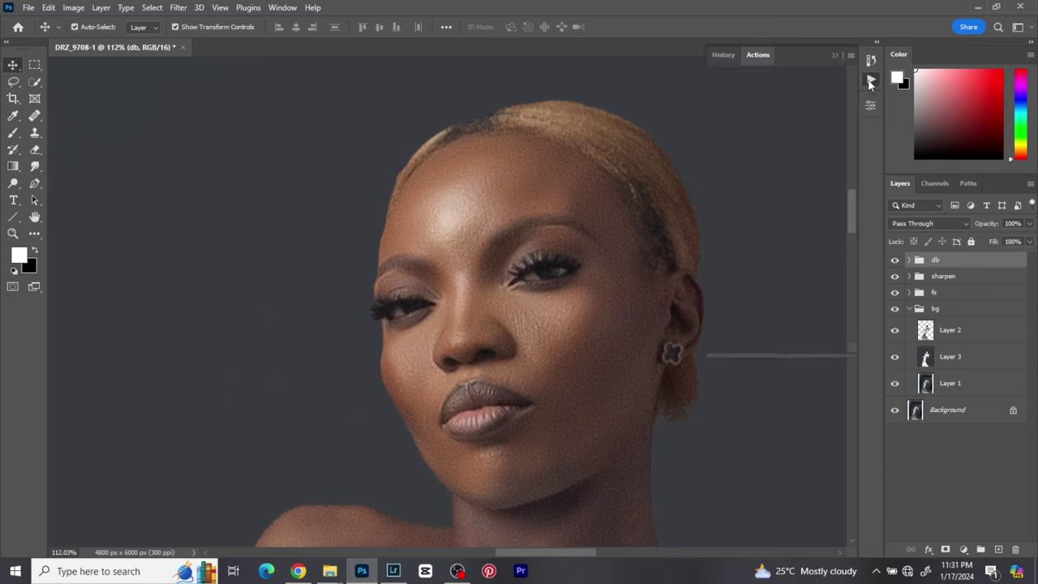
left_click(779, 99)
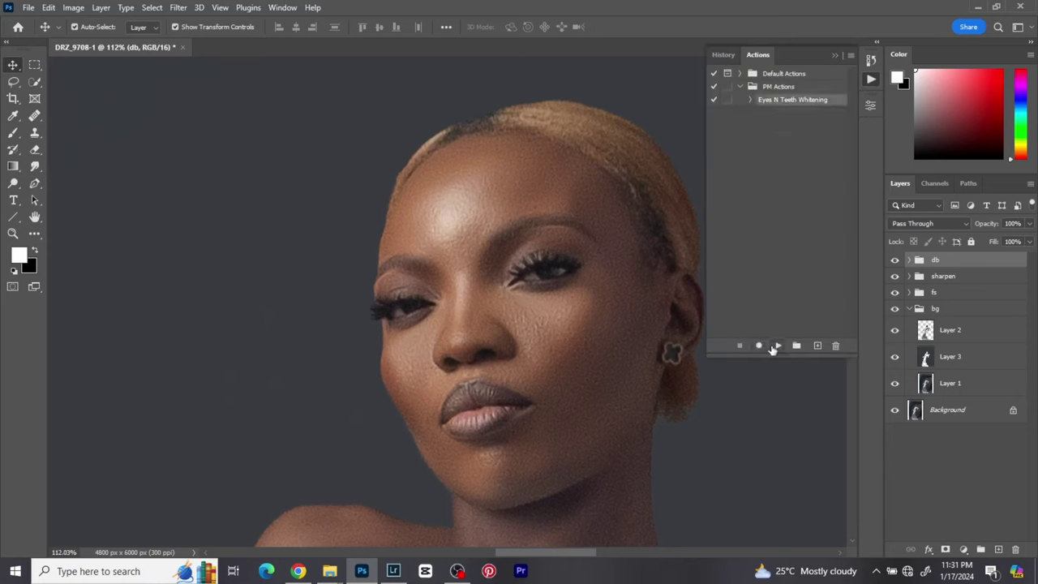
left_click(778, 345)
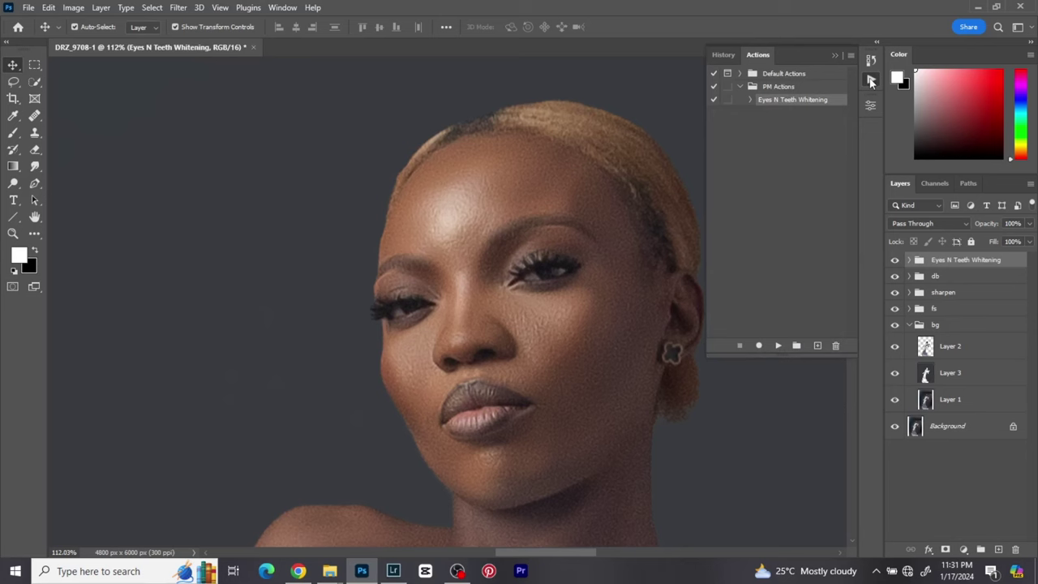
left_click(914, 215)
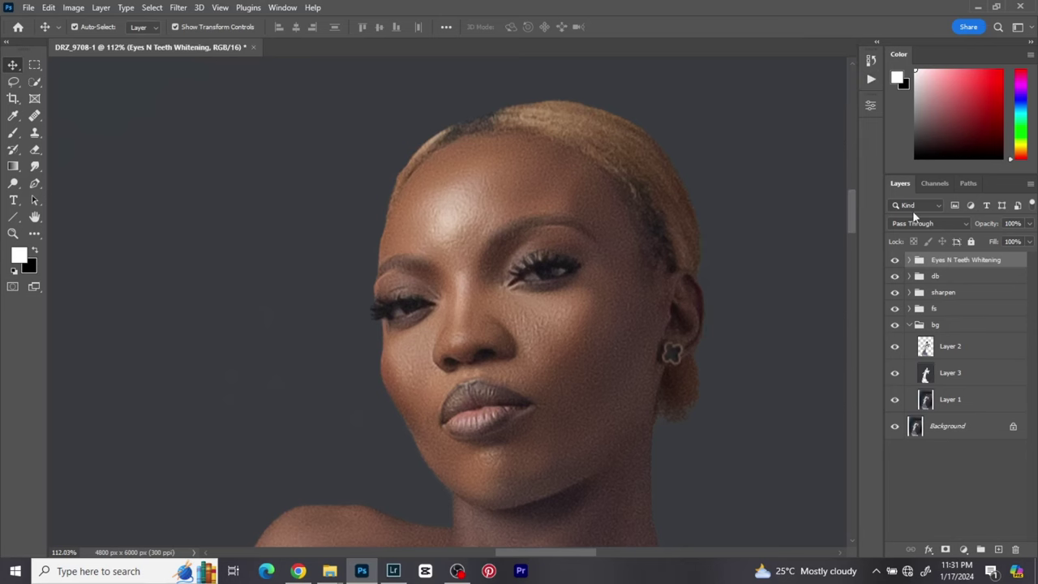
Set Photo Filter 1's fill to 70% inside the Eyes N Teeth Whitening group.
left_click(909, 261)
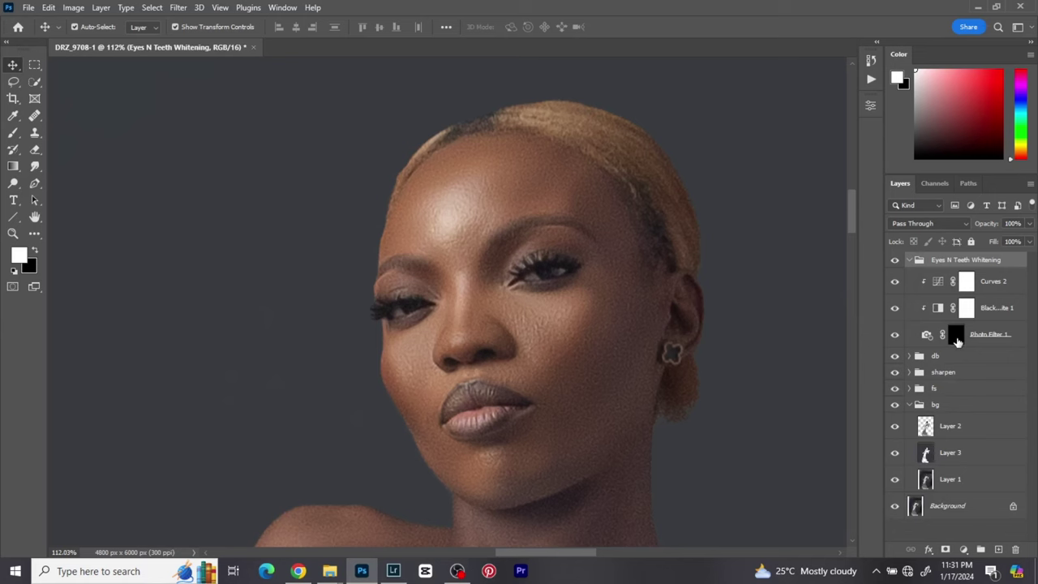
left_click(957, 340)
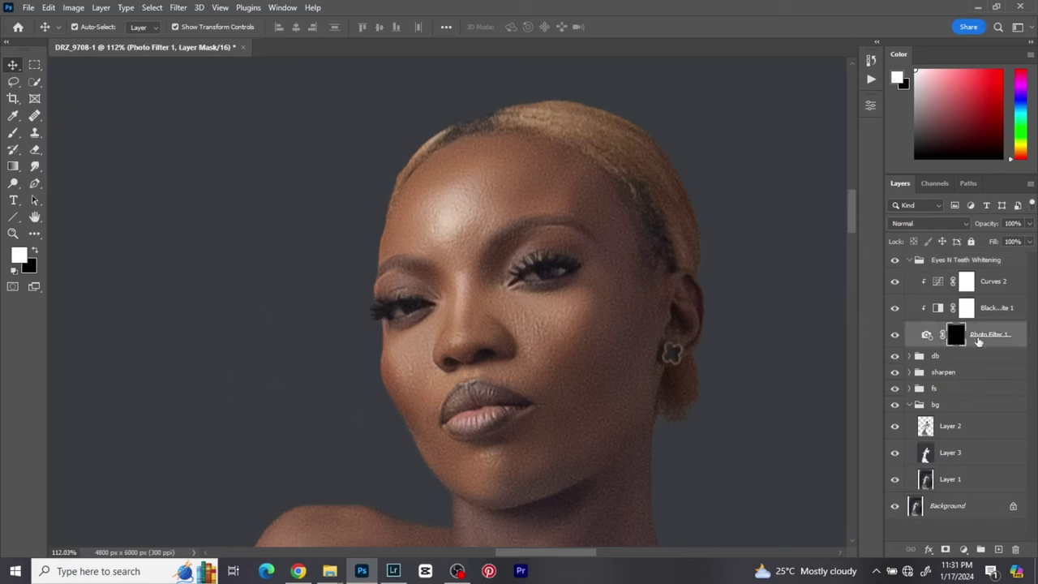
left_click(1012, 242)
type("70")
left_click(13, 132)
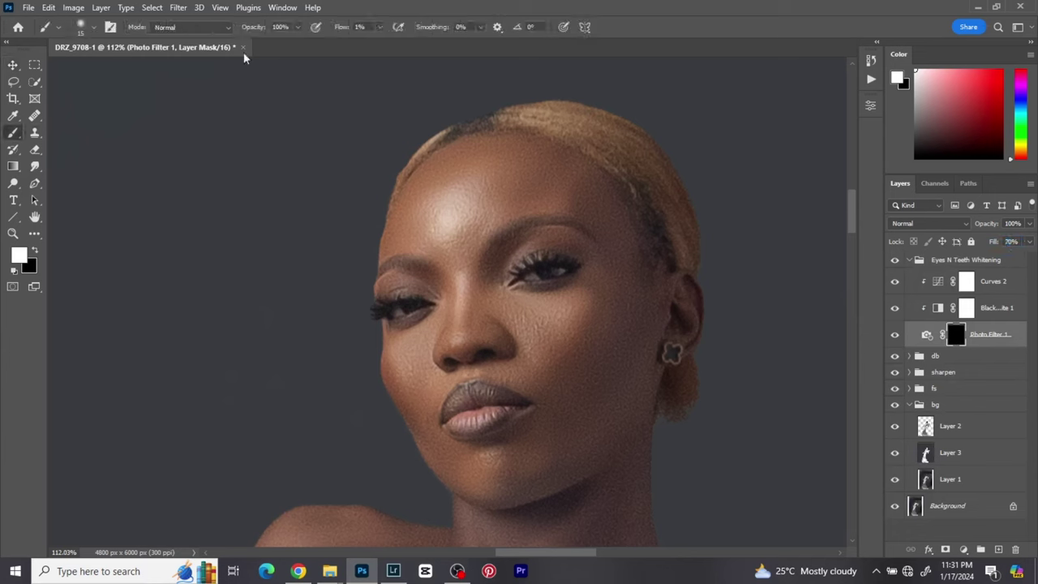
At 100% brush flow, whiten the left eye and mask it off its lower lash line.
left_click(380, 27)
left_click_drag(378, 42, 590, 37)
scroll(545, 255, "up", 5)
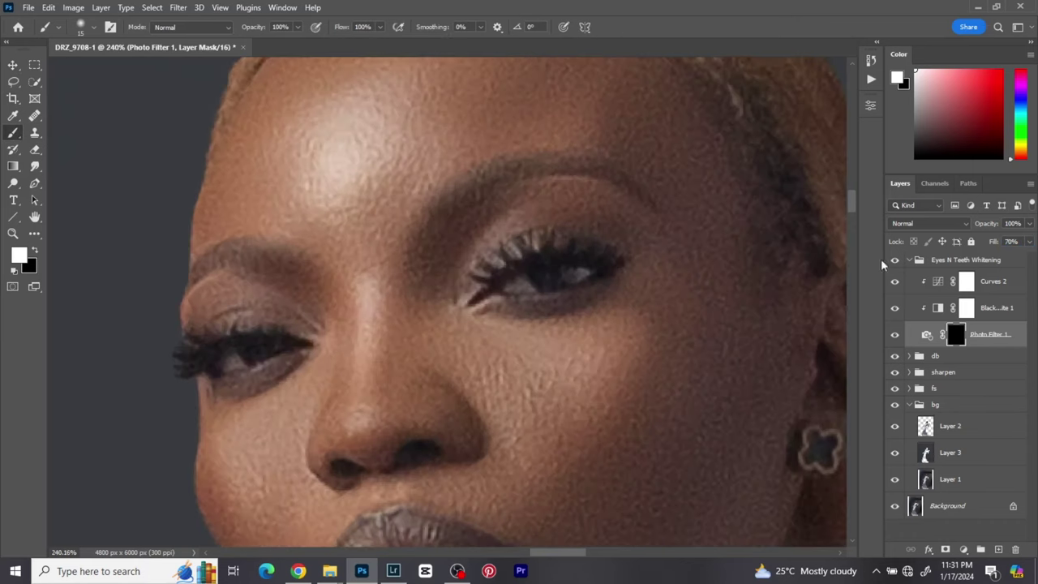
mouse_move(230, 356)
left_mouse_down()
mouse_move(243, 366)
mouse_move(230, 359)
mouse_move(224, 370)
left_mouse_up()
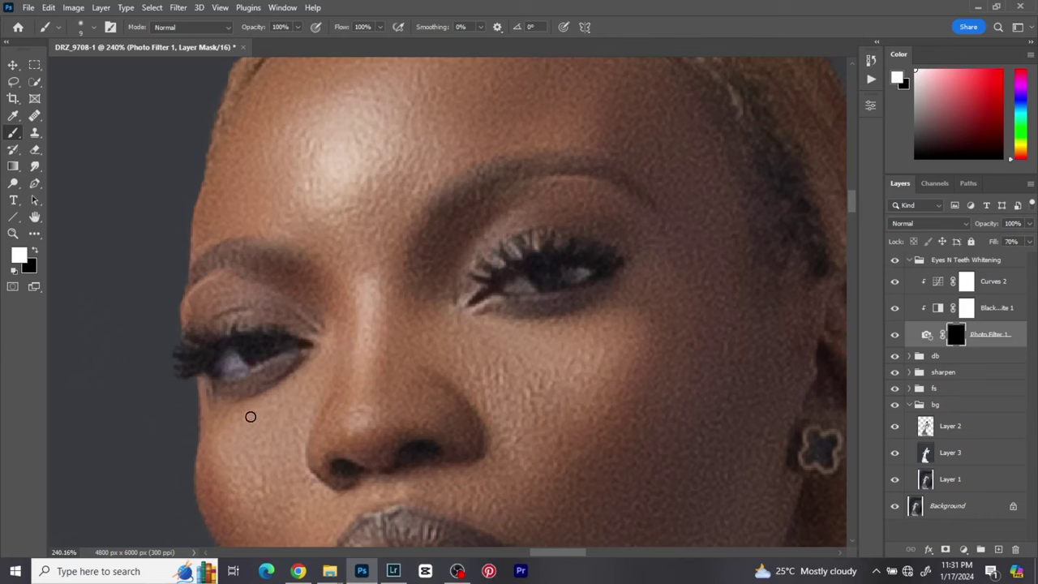
key("x")
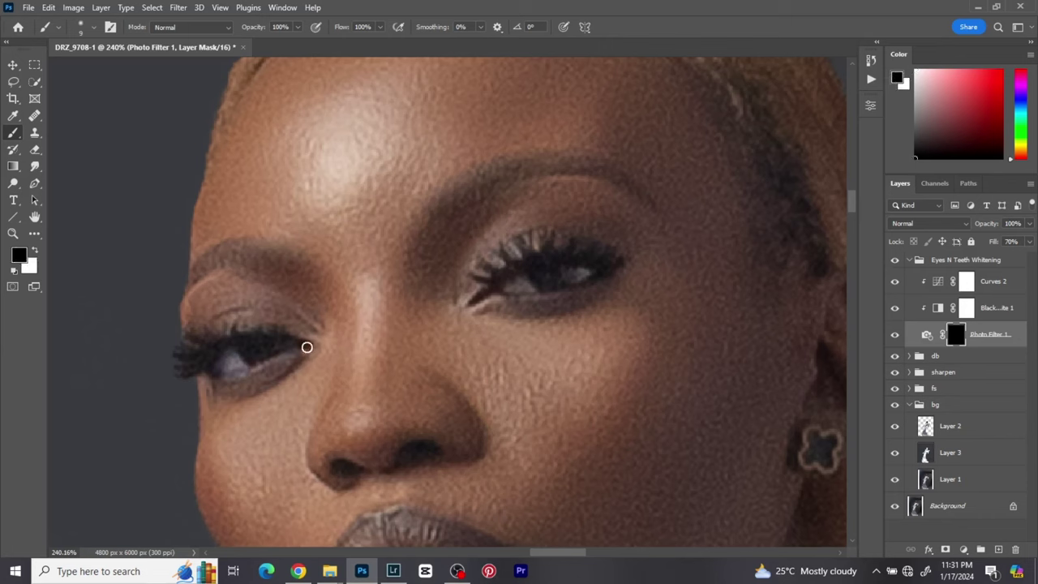
mouse_move(281, 364)
left_mouse_down()
mouse_move(221, 382)
mouse_move(197, 368)
mouse_move(246, 339)
mouse_move(234, 338)
mouse_move(293, 328)
mouse_move(326, 344)
mouse_move(265, 371)
mouse_move(271, 341)
mouse_move(249, 345)
mouse_move(296, 362)
mouse_move(208, 382)
mouse_move(231, 339)
left_mouse_up()
Paint the whitening back onto the right eye and refine the mask around it.
key("x")
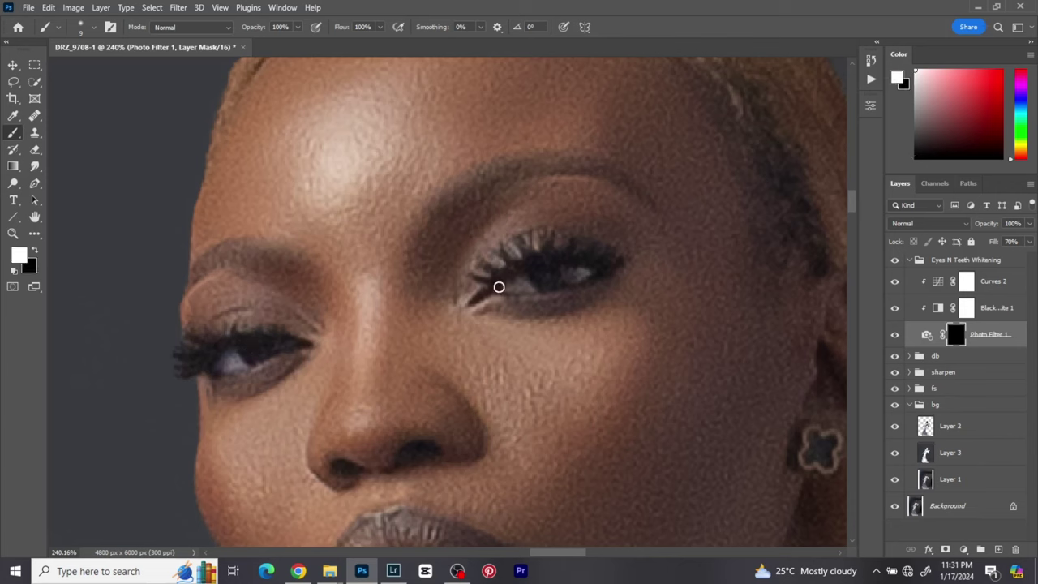
mouse_move(498, 285)
left_mouse_down()
mouse_move(519, 283)
mouse_move(510, 285)
mouse_move(525, 296)
left_mouse_up()
key("x")
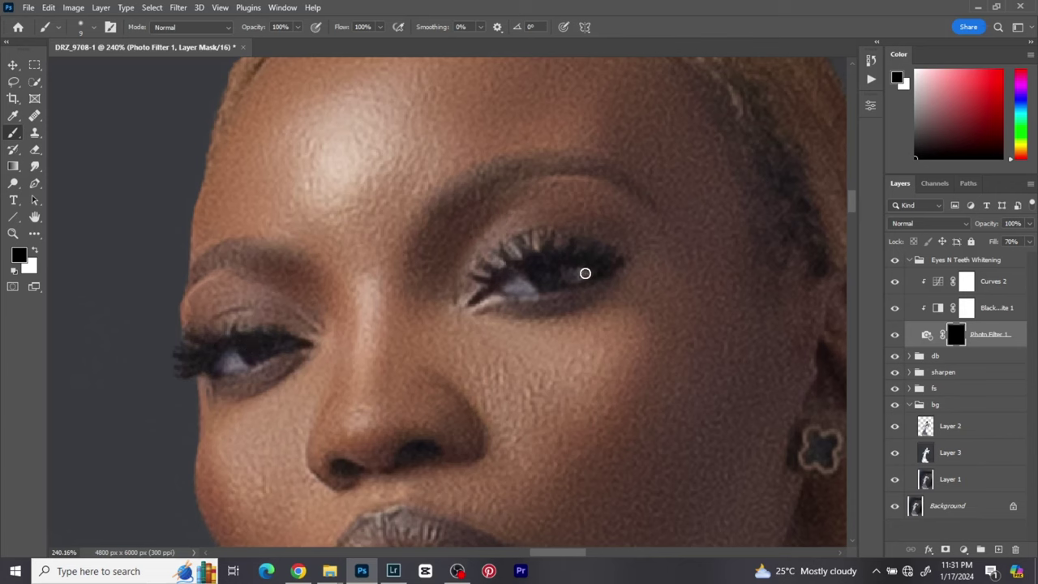
left_click_drag(584, 273, 586, 271)
key("x")
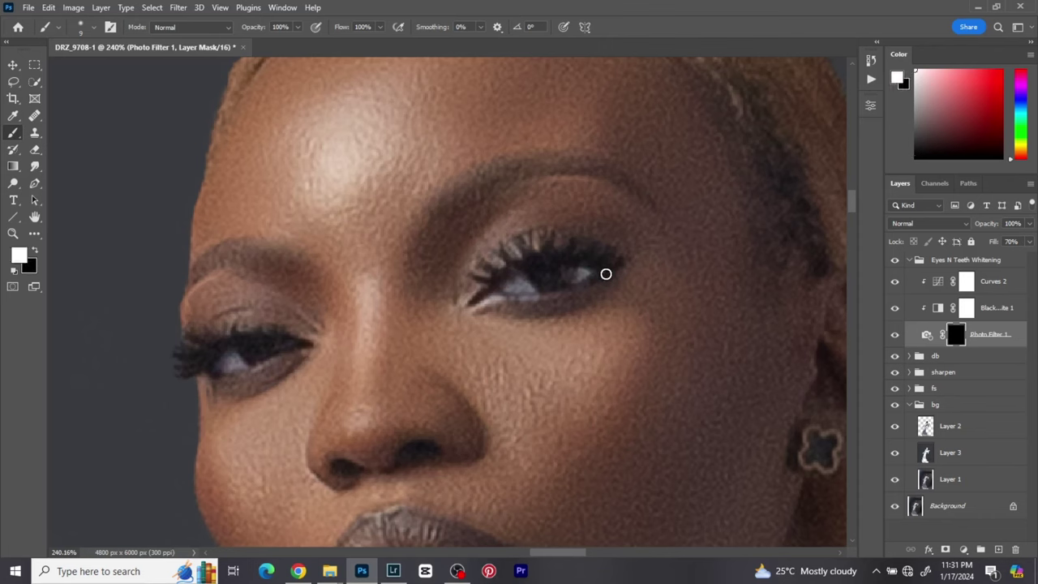
key("x")
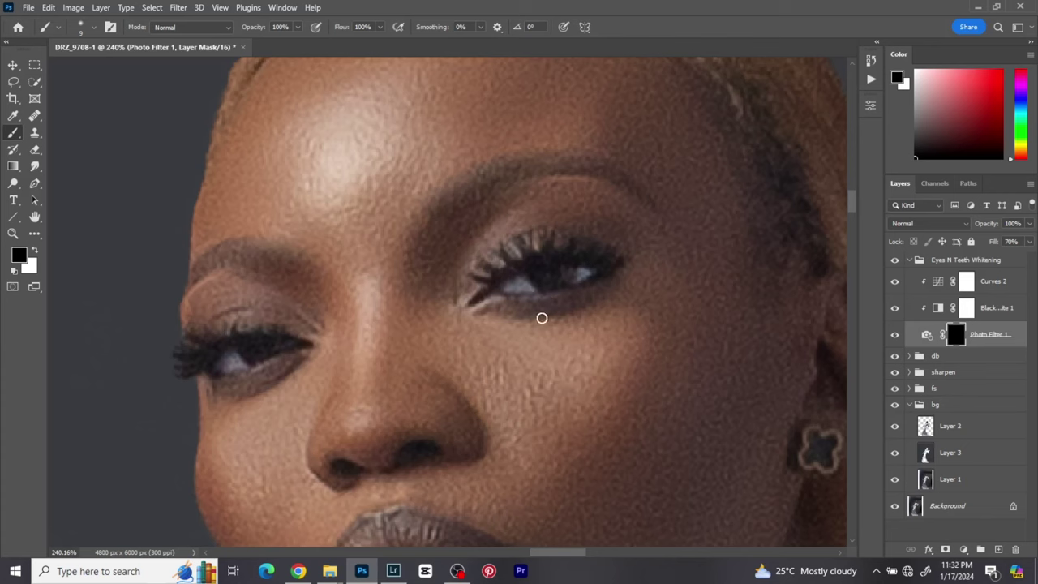
Zoom out to frame the whole figure, then collapse the Eyes N Teeth Whitening and bg groups.
left_click(13, 64)
scroll(17, 69, "down", 3)
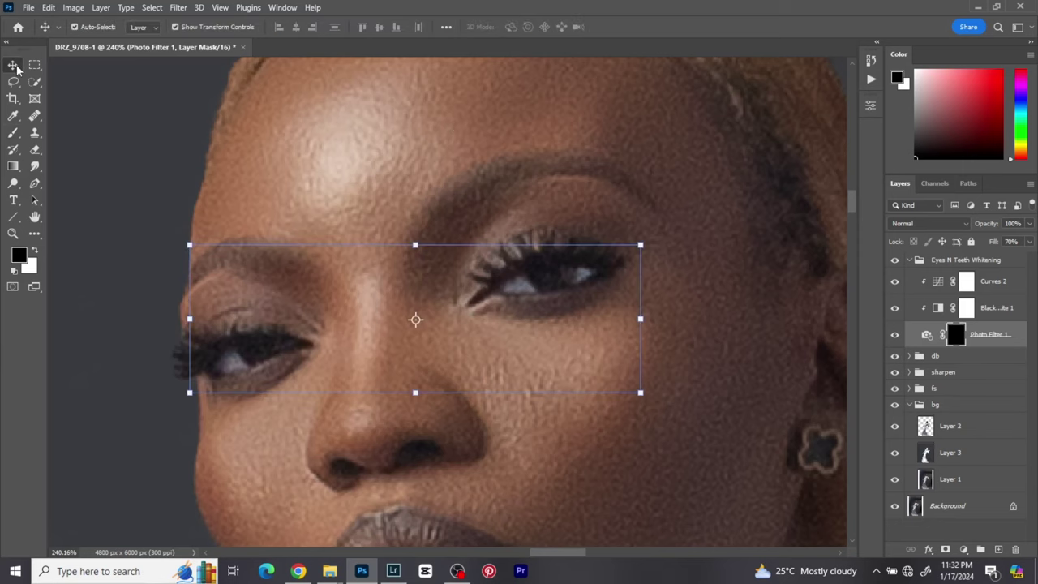
scroll(438, 206, "down", 2)
key("x")
scroll(438, 207, "down", 5)
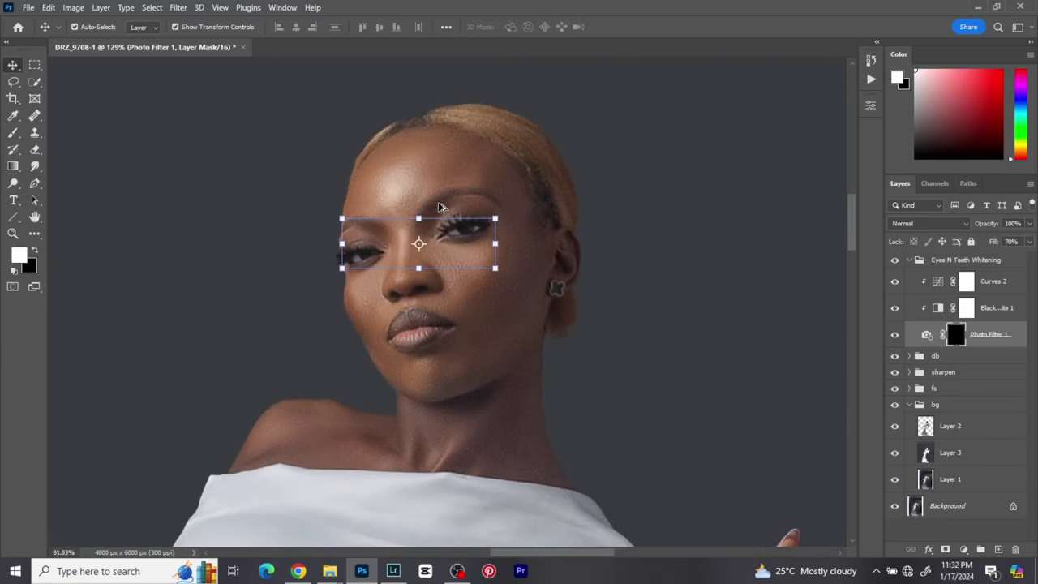
scroll(443, 213, "down", 5)
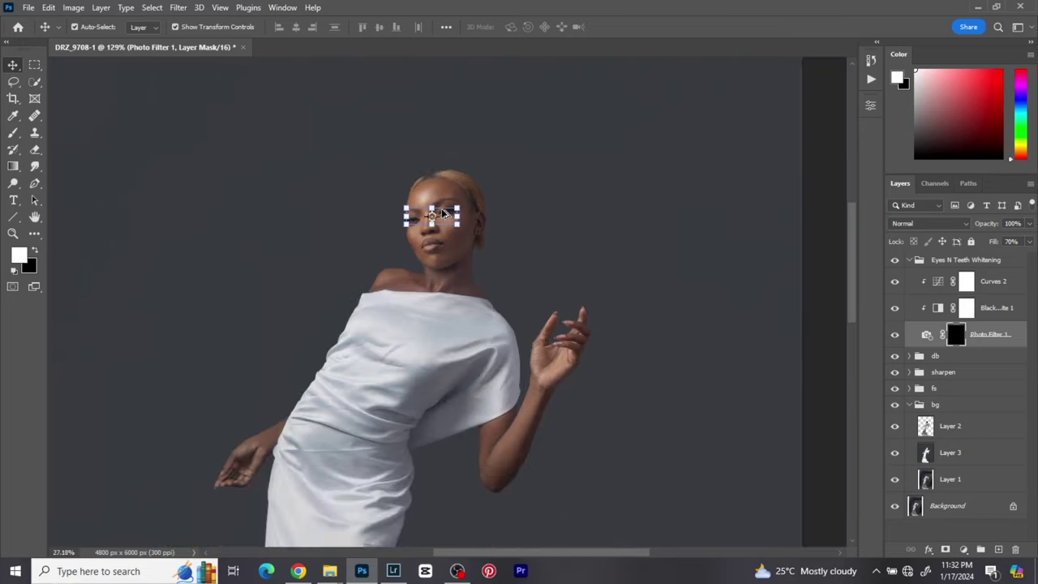
scroll(410, 248, "up", 1)
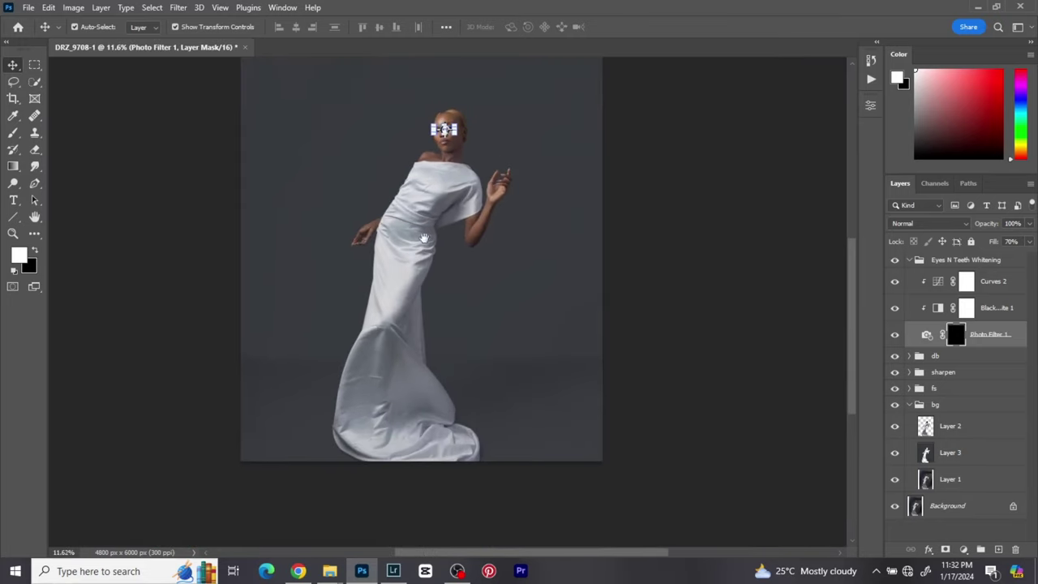
left_click_drag(492, 258, 533, 291)
left_click(910, 260)
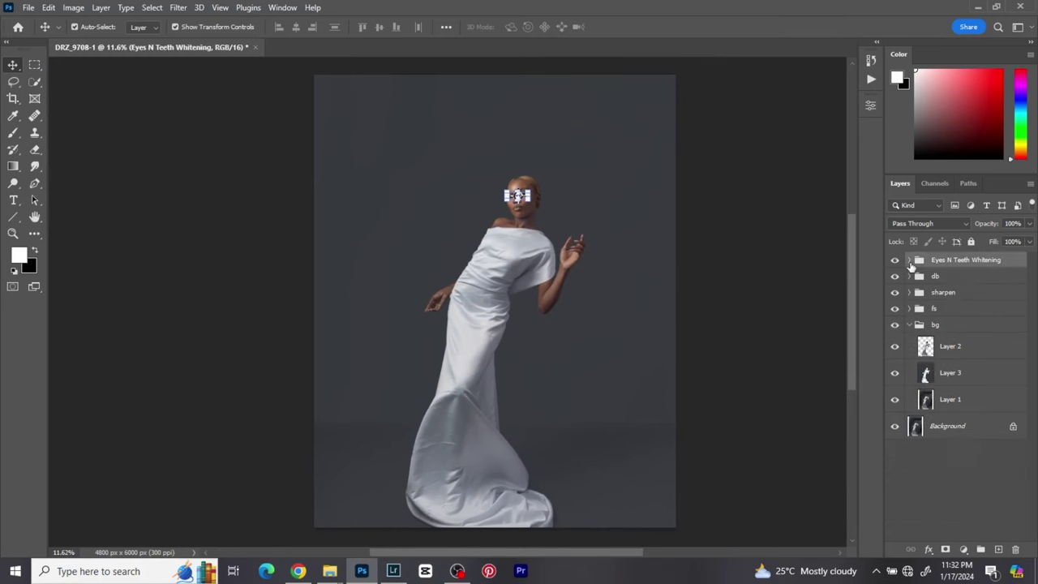
left_click(909, 325)
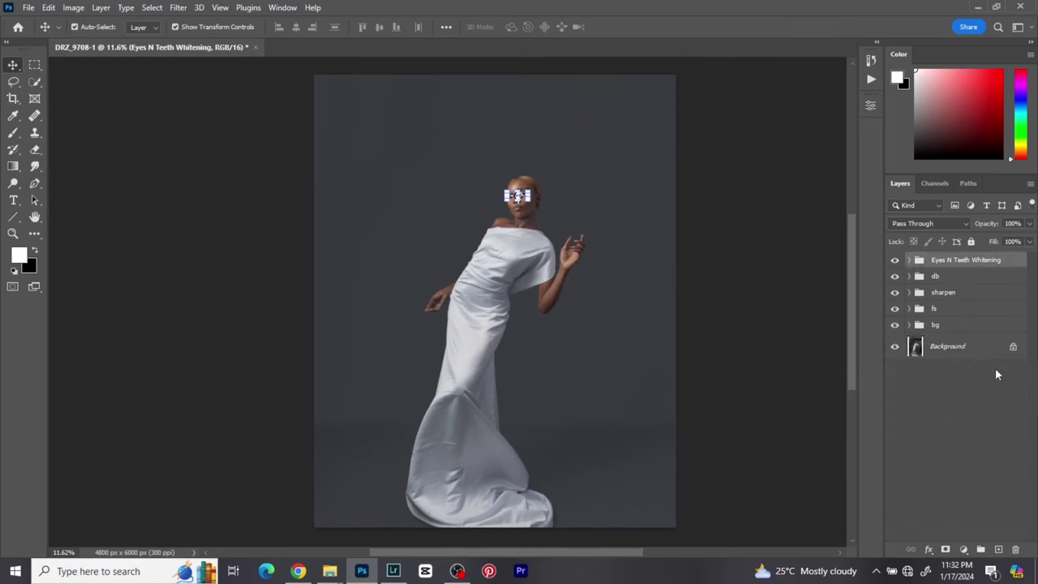
Group all five retouching groups together and name the new group 'skin'.
left_click(938, 325, "shift")
left_click(981, 549)
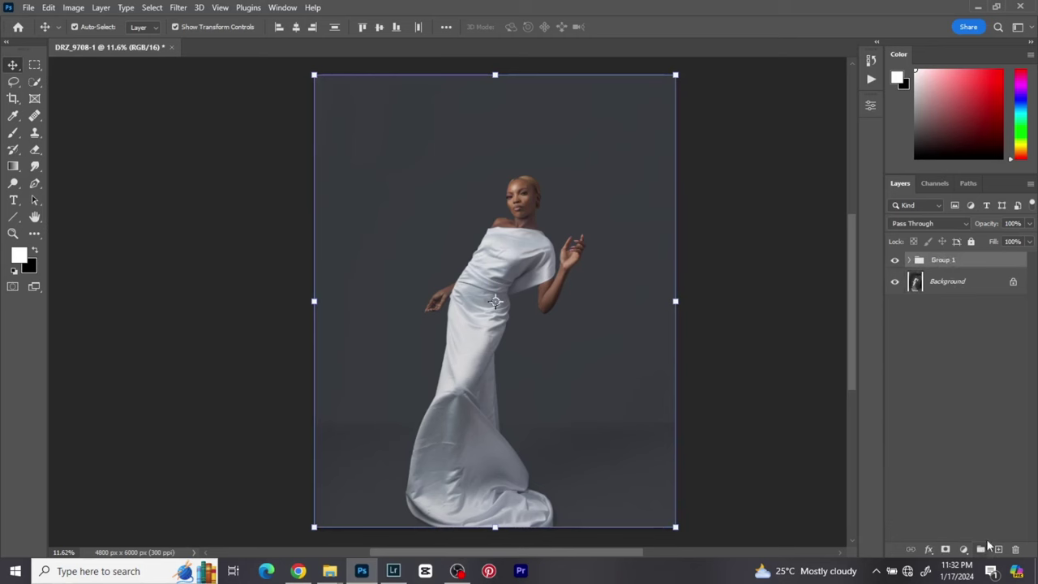
double_click(942, 260)
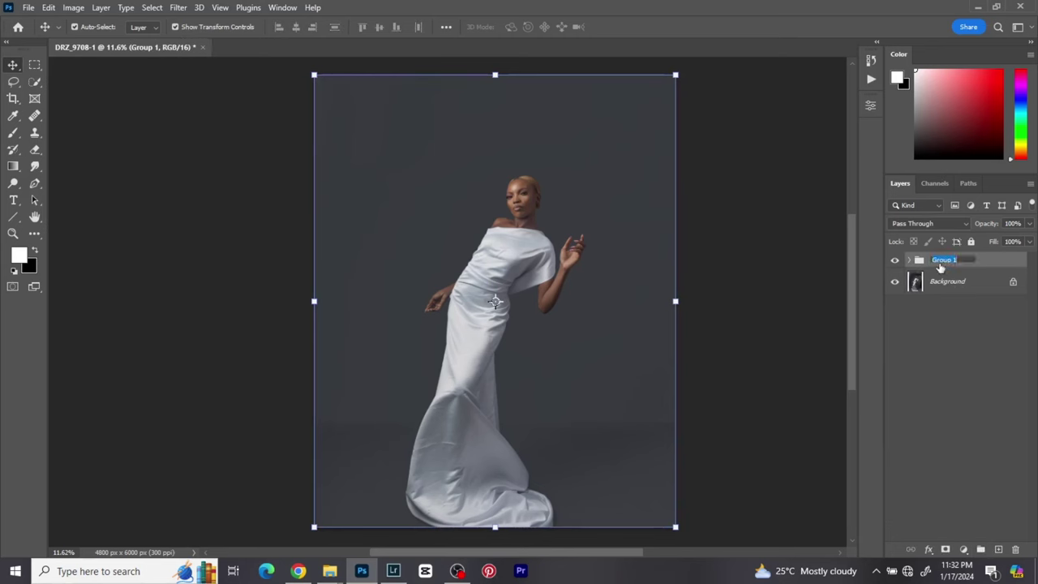
type("skin")
key("Return")
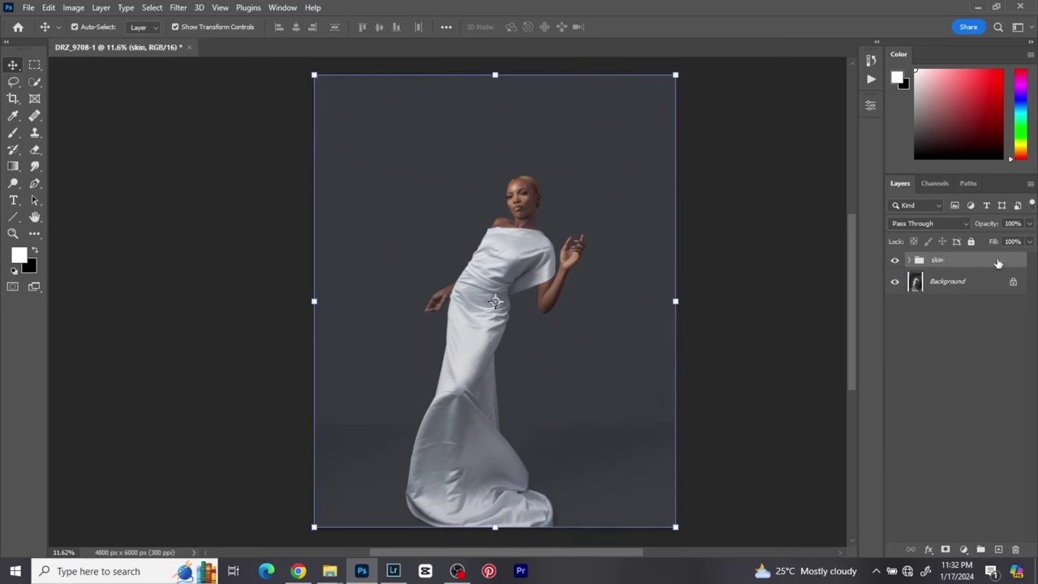
Toggle the skin group's visibility to compare the retouch against the original.
left_click(895, 260)
left_click(895, 260)
left_click(896, 261)
left_click(896, 261)
left_click(896, 261)
left_click(896, 261)
left_click_drag(605, 317, 572, 318)
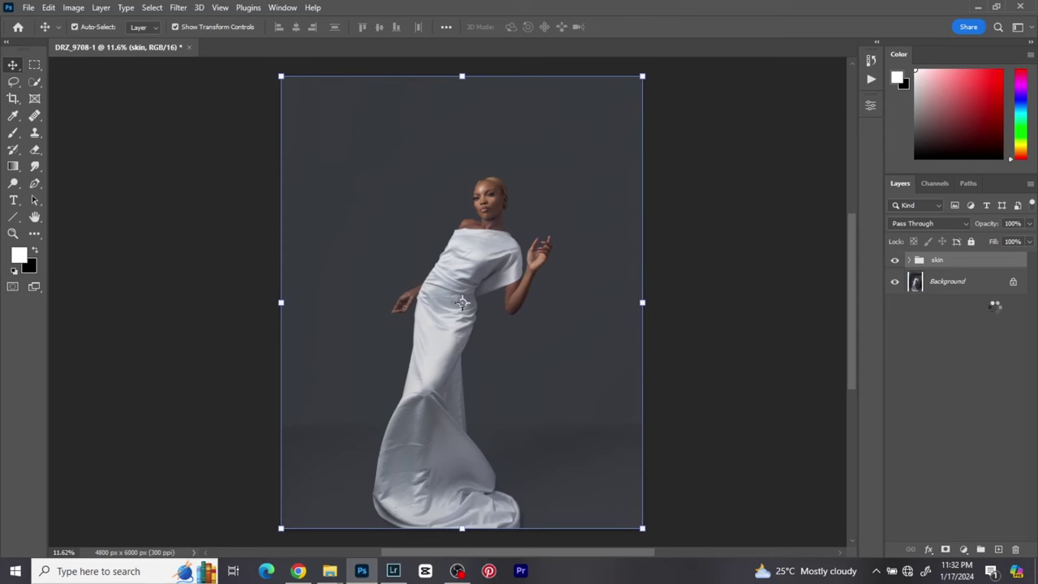
Open the Camera Raw filter on Layer 7 and expand the Calibration panel.
left_click(180, 8)
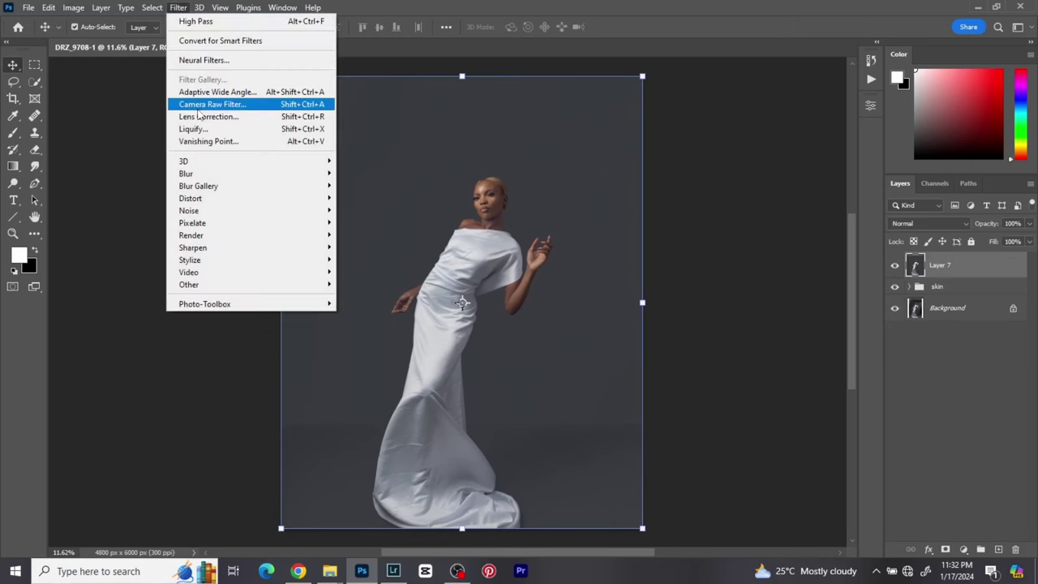
left_click(203, 104)
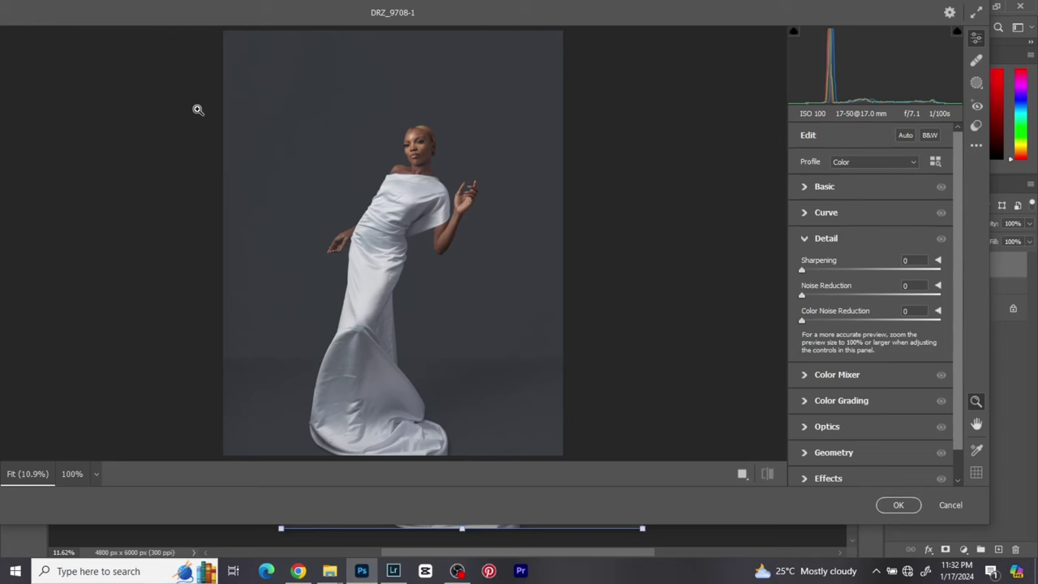
left_click(804, 240)
left_click(803, 394)
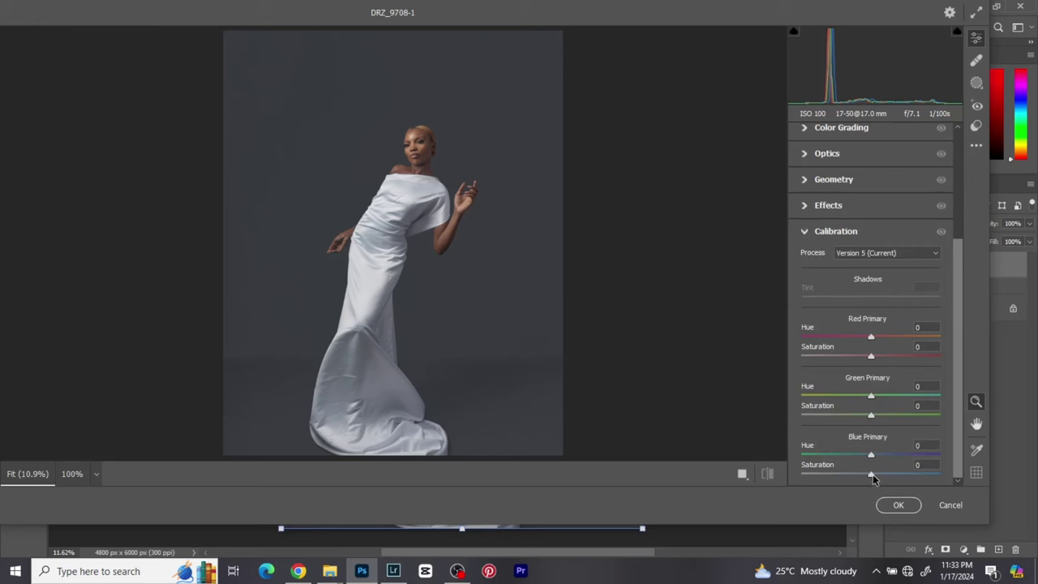
Set Blue Primary hue +10 and saturation +8, and raise Green Primary saturation to +8.
left_click_drag(873, 474, 883, 475)
mouse_move(871, 456)
left_mouse_down()
mouse_move(835, 456)
mouse_move(916, 448)
mouse_move(881, 457)
left_mouse_up()
left_click_drag(878, 461, 880, 478)
mouse_move(870, 417)
left_mouse_down()
mouse_move(862, 398)
mouse_move(831, 400)
mouse_move(880, 399)
left_mouse_up()
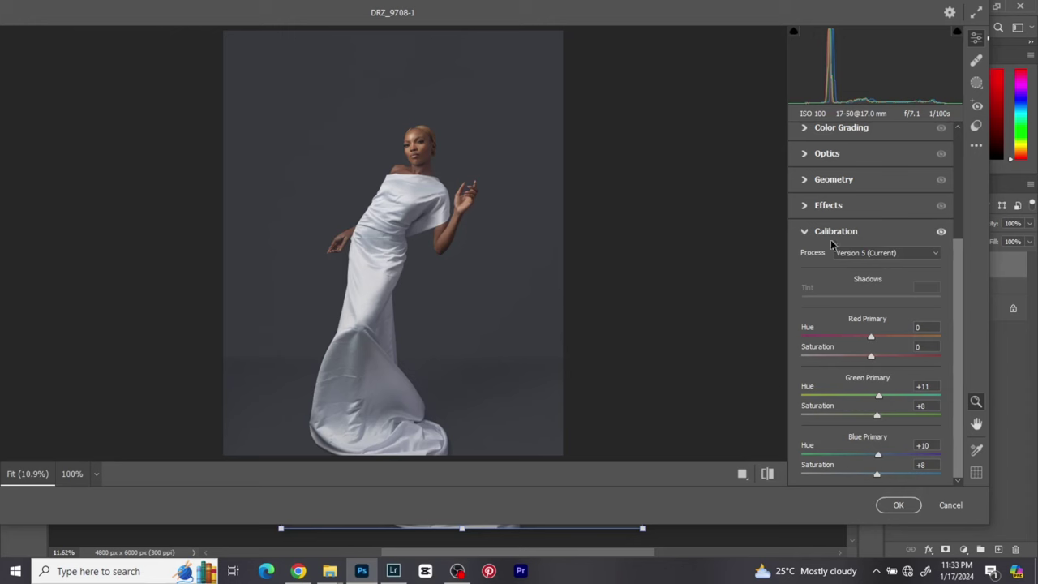
Set Red Primary hue to -5 and saturation to +3, zooming in on the face.
left_click(398, 152)
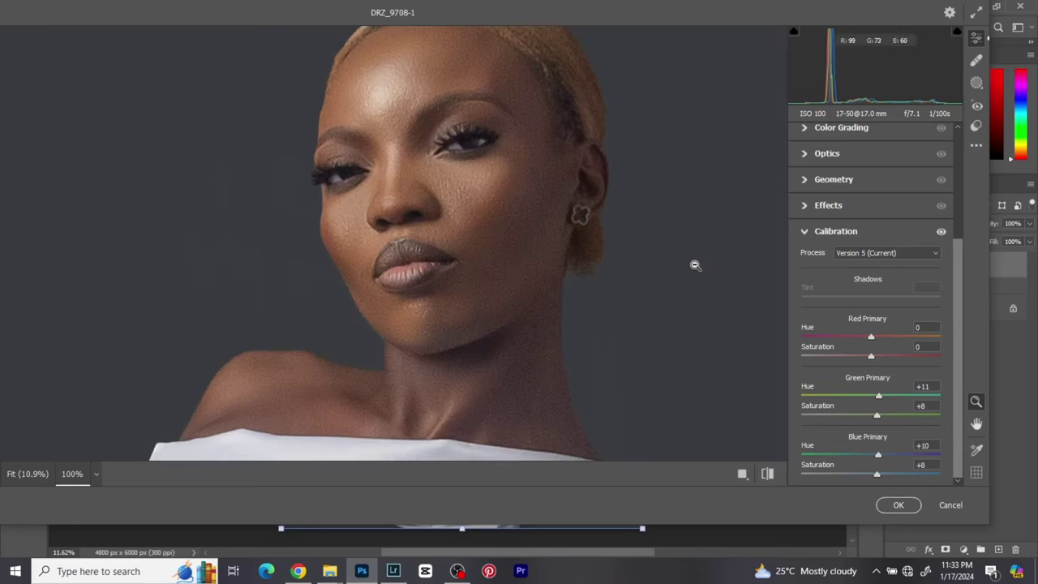
left_click_drag(871, 357, 862, 337)
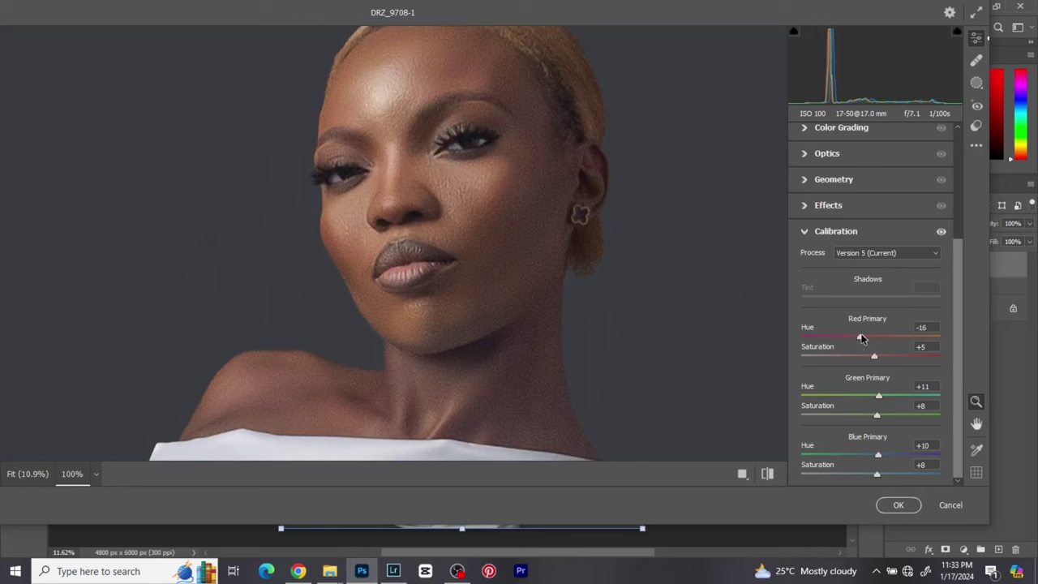
mouse_move(864, 336)
left_mouse_down()
mouse_move(874, 338)
mouse_move(856, 339)
mouse_move(882, 334)
mouse_move(865, 335)
left_mouse_up()
left_click(683, 317)
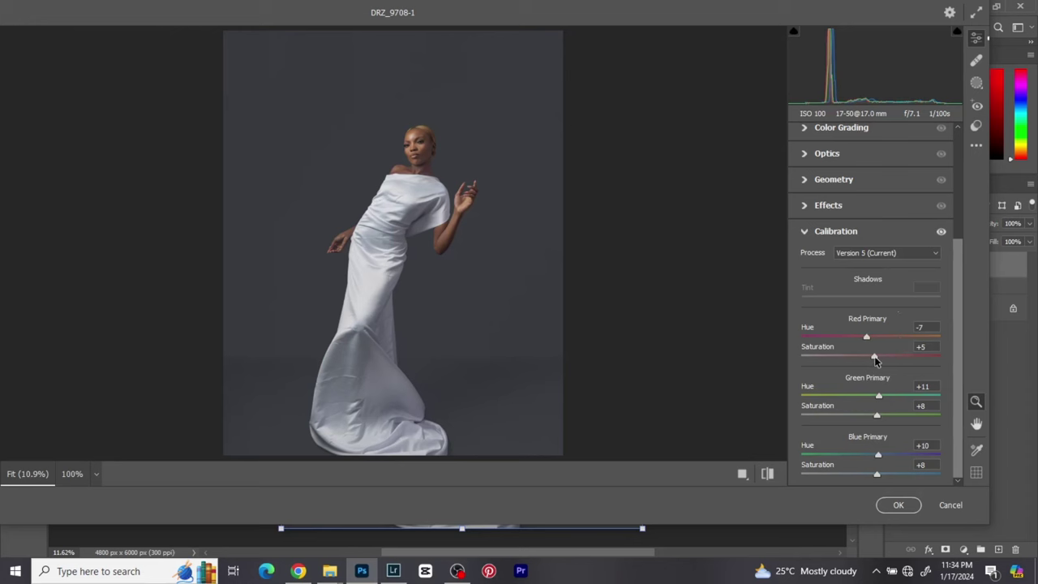
left_click(873, 355)
left_click(411, 148)
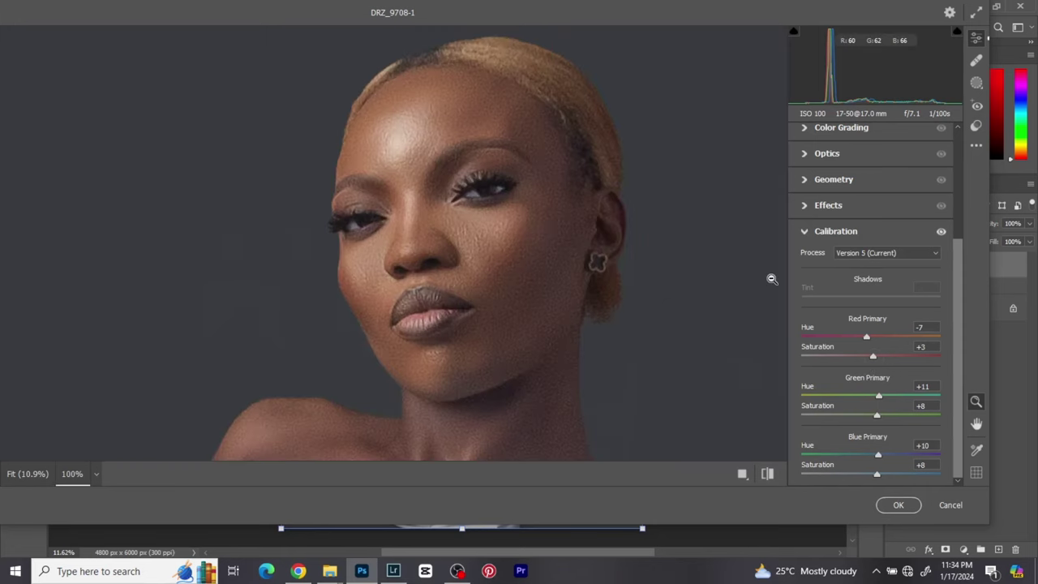
left_click_drag(867, 339, 868, 338)
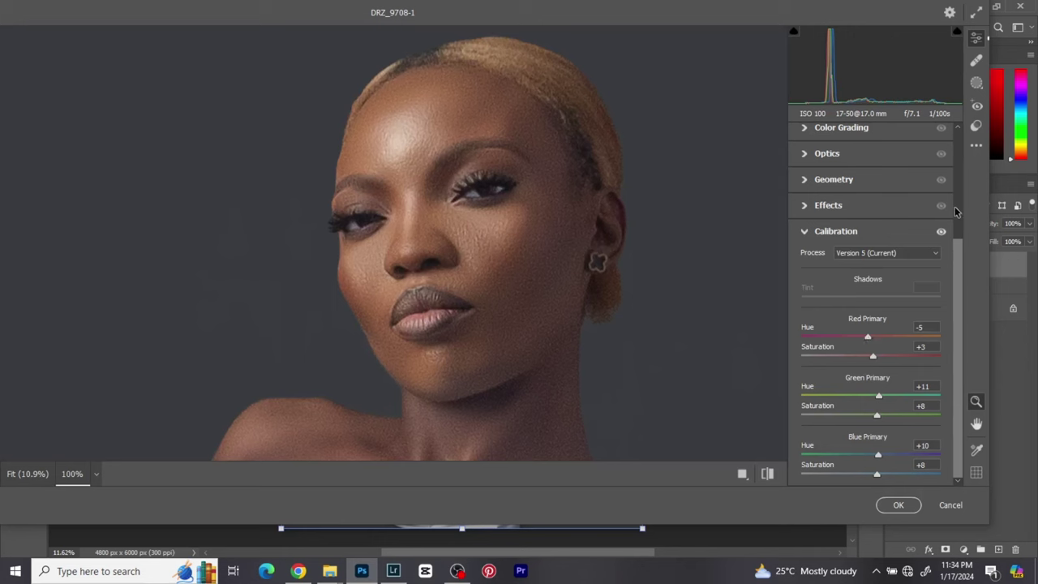
Toggle calibration off and on to compare the image with and without it.
left_click(941, 232)
left_click(940, 232)
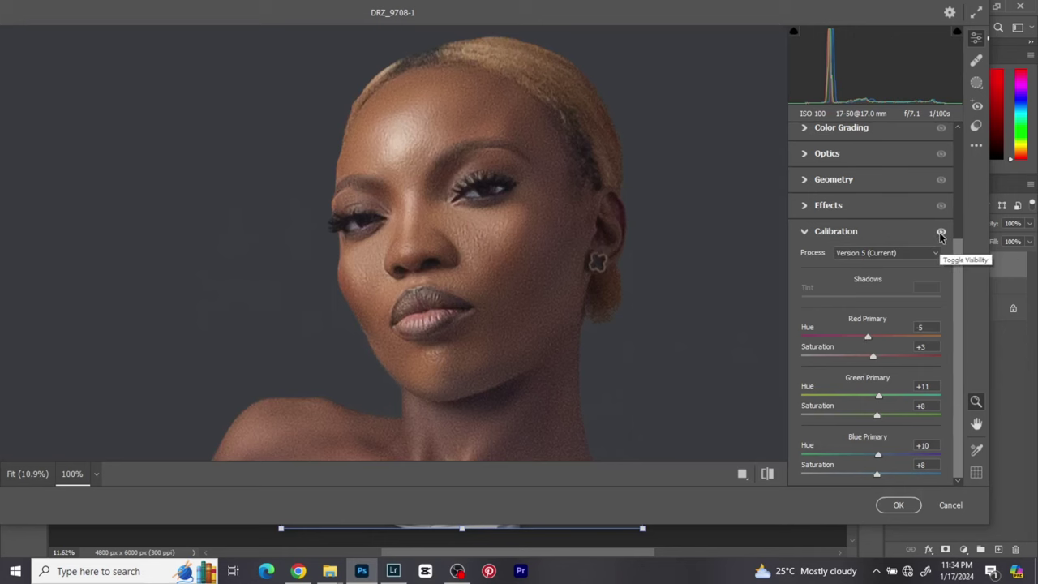
left_click(941, 232)
left_click(940, 232)
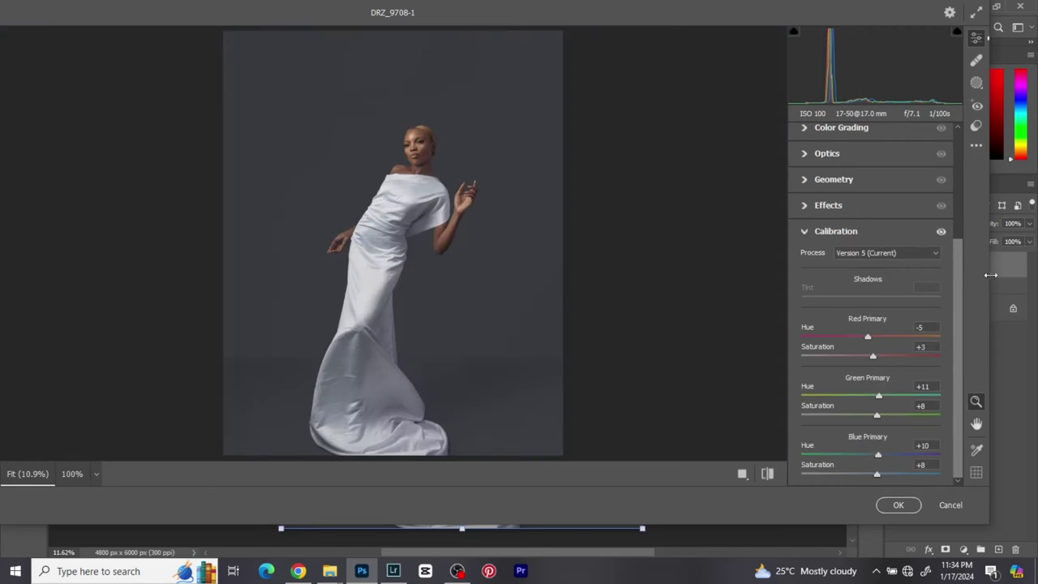
left_click(943, 232)
left_click(943, 233)
left_click(942, 233)
left_click(942, 233)
Set Green Primary hue to +18 and Blue Primary hue to +15, checking against the defaults.
mouse_move(882, 396)
left_mouse_down()
mouse_move(900, 395)
mouse_move(841, 396)
mouse_move(904, 389)
mouse_move(892, 386)
left_mouse_up()
left_click_drag(904, 386, 887, 403)
mouse_move(877, 446)
left_mouse_down()
mouse_move(822, 451)
mouse_move(891, 452)
mouse_move(883, 455)
left_mouse_up()
left_click(767, 473)
left_click(767, 473)
left_click(767, 473)
left_click(767, 474)
left_click(805, 232)
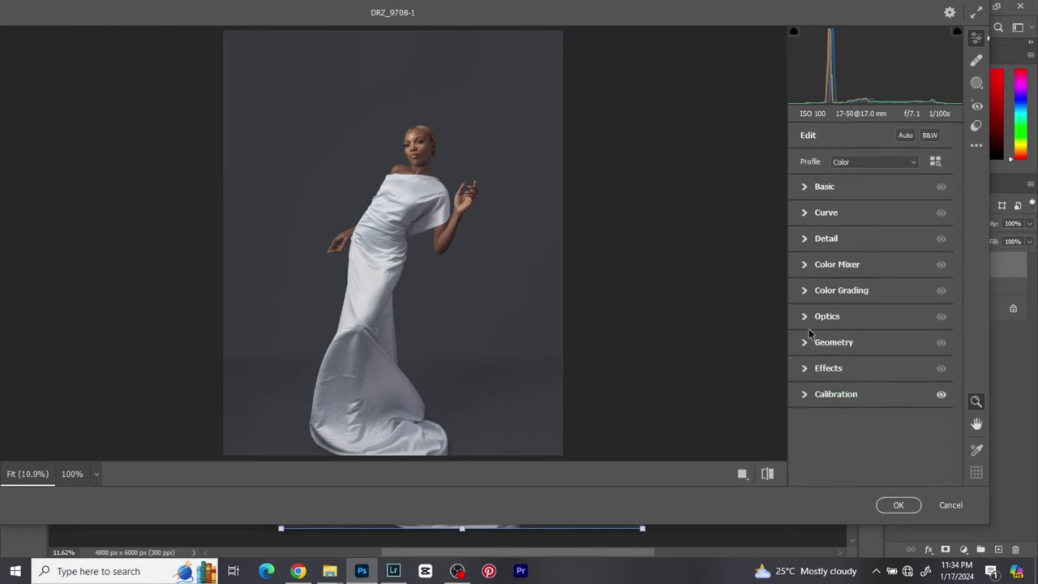
Tint the shadows in Color Grading toward violet at hue 275, saturation 9.
left_click(802, 265)
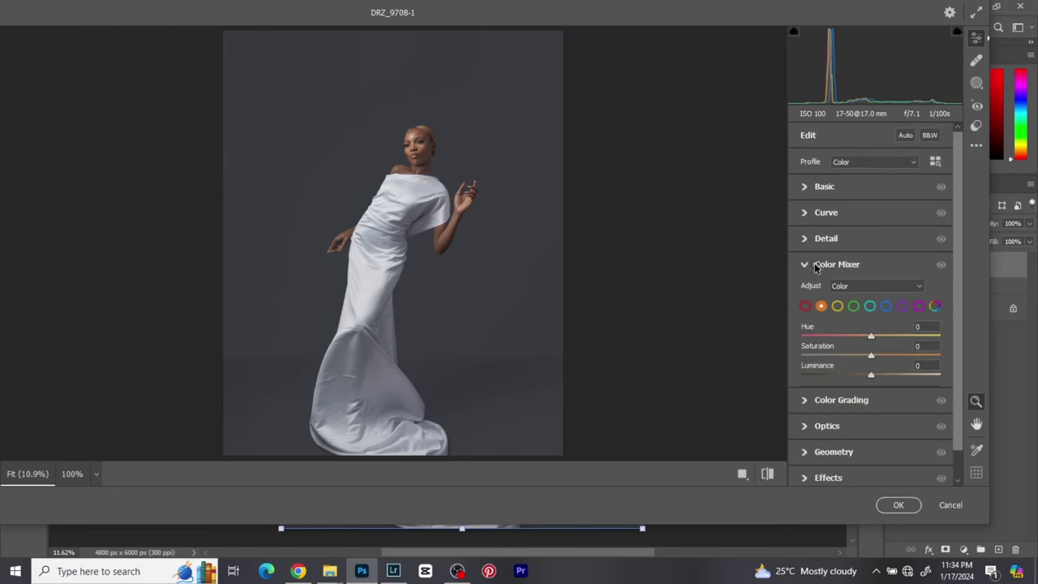
left_click(814, 263)
left_click(811, 290)
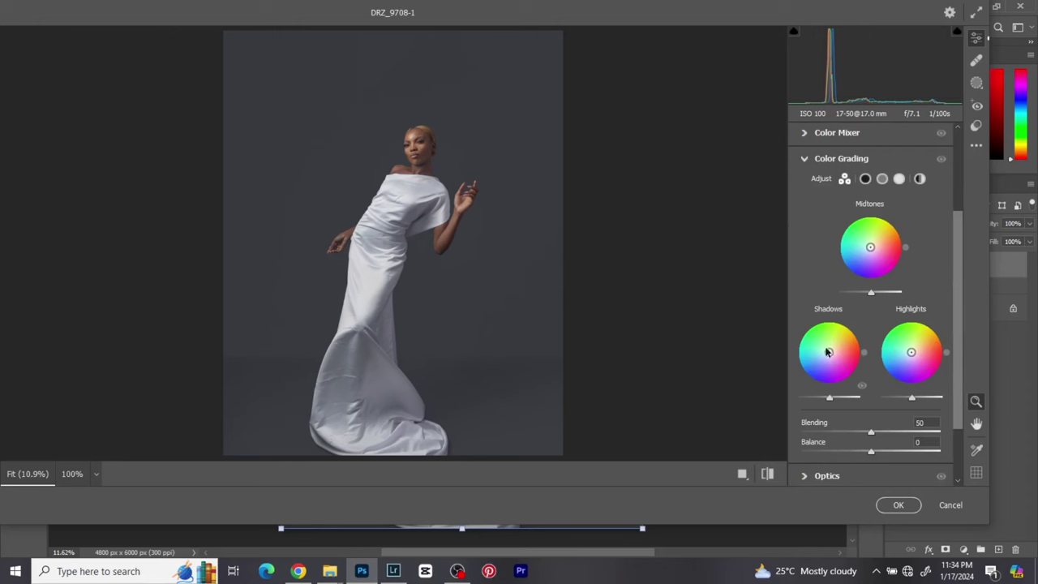
left_click_drag(829, 352, 831, 354)
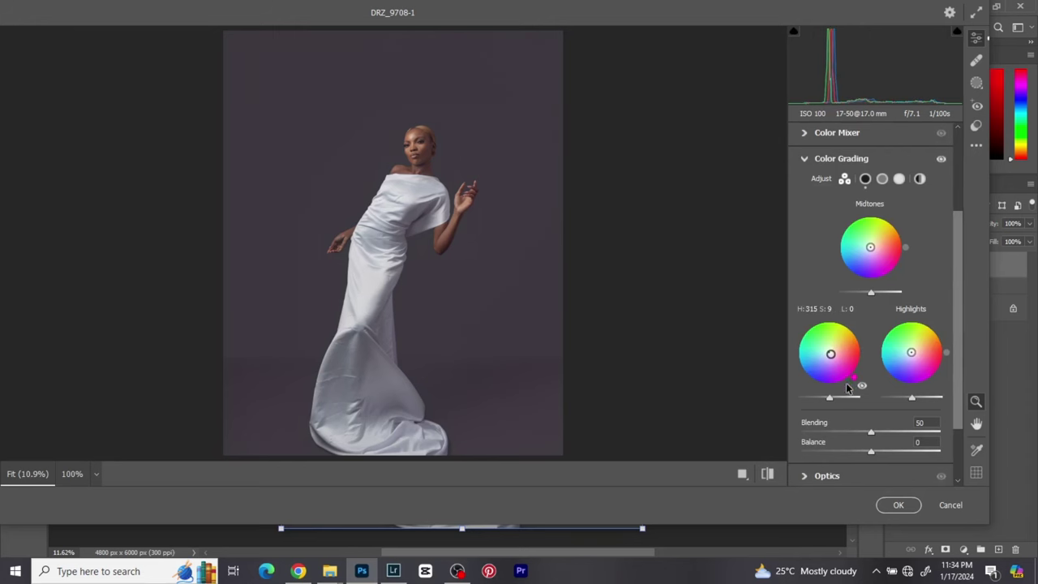
left_click_drag(853, 381, 840, 404)
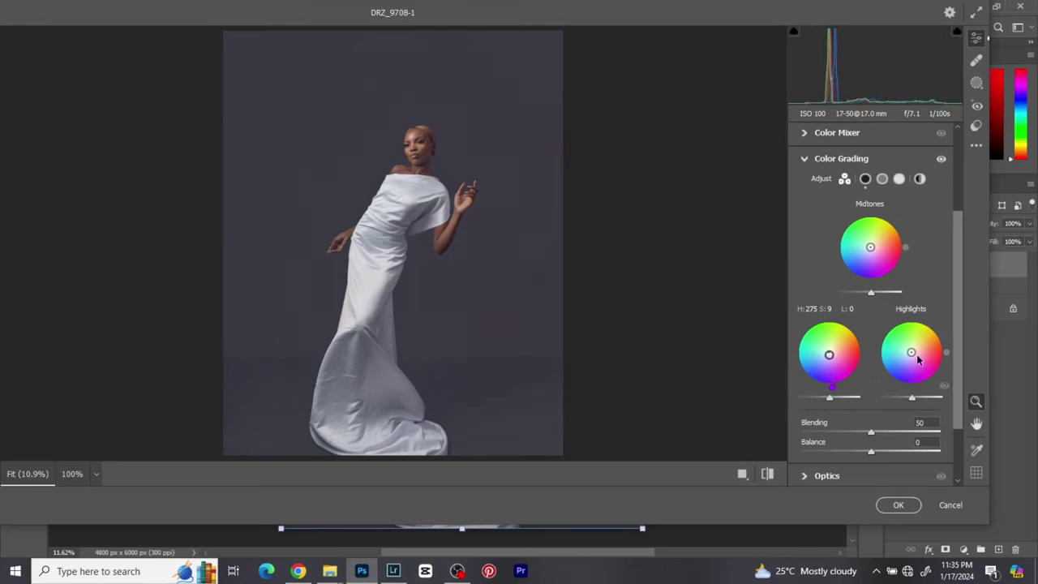
Grade highlights green (hue 122, saturation 11, luminance 28) and midtones orange (hue 39, saturation 7).
left_click_drag(913, 355, 936, 387)
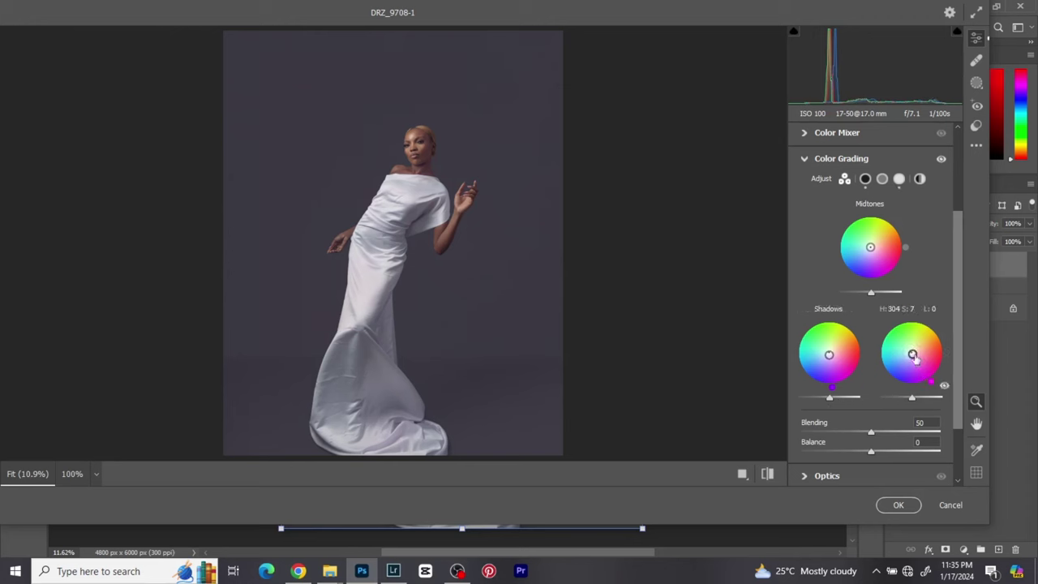
mouse_move(912, 354)
left_mouse_down()
mouse_move(917, 362)
mouse_move(913, 355)
left_mouse_up()
left_click_drag(911, 398, 921, 397)
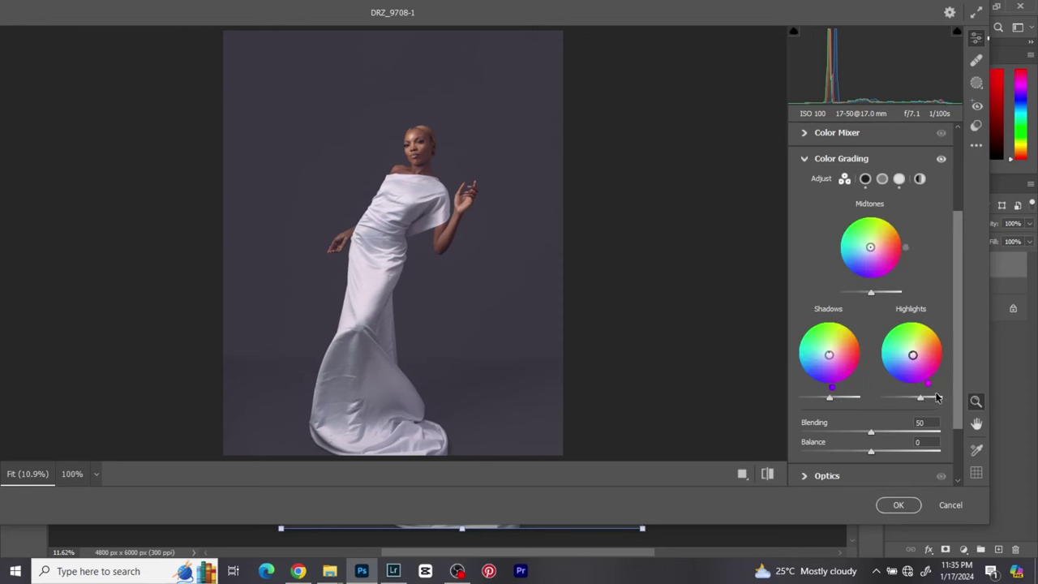
left_click_drag(929, 386, 834, 402)
left_click_drag(882, 371, 908, 317)
mouse_move(909, 322)
left_mouse_down()
mouse_move(932, 323)
mouse_move(957, 371)
mouse_move(949, 344)
mouse_move(955, 381)
mouse_move(928, 399)
mouse_move(899, 389)
mouse_move(887, 340)
mouse_move(923, 323)
mouse_move(890, 329)
left_mouse_up()
left_click_drag(890, 330, 893, 324)
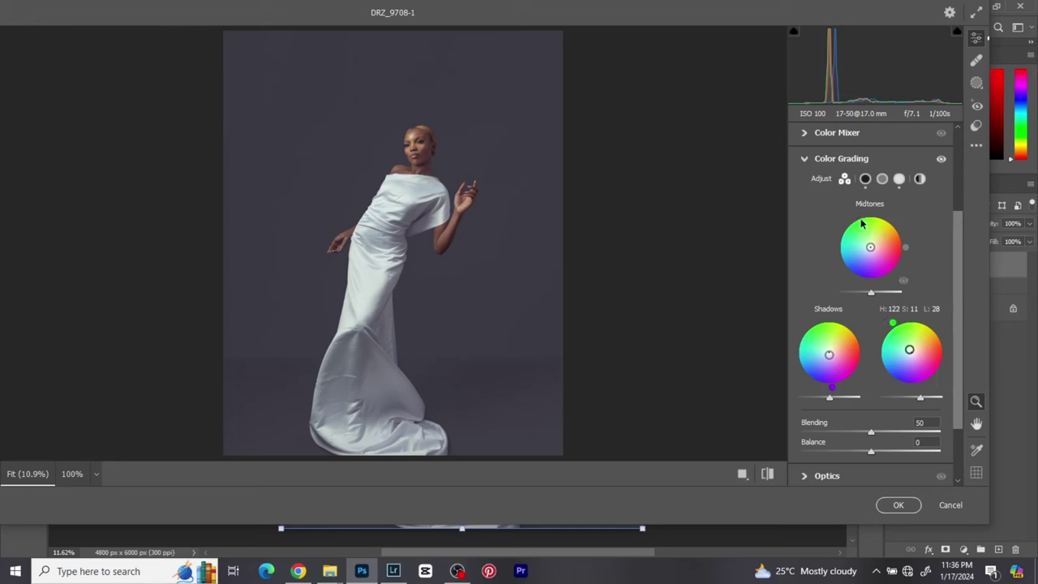
left_click_drag(870, 246, 906, 224)
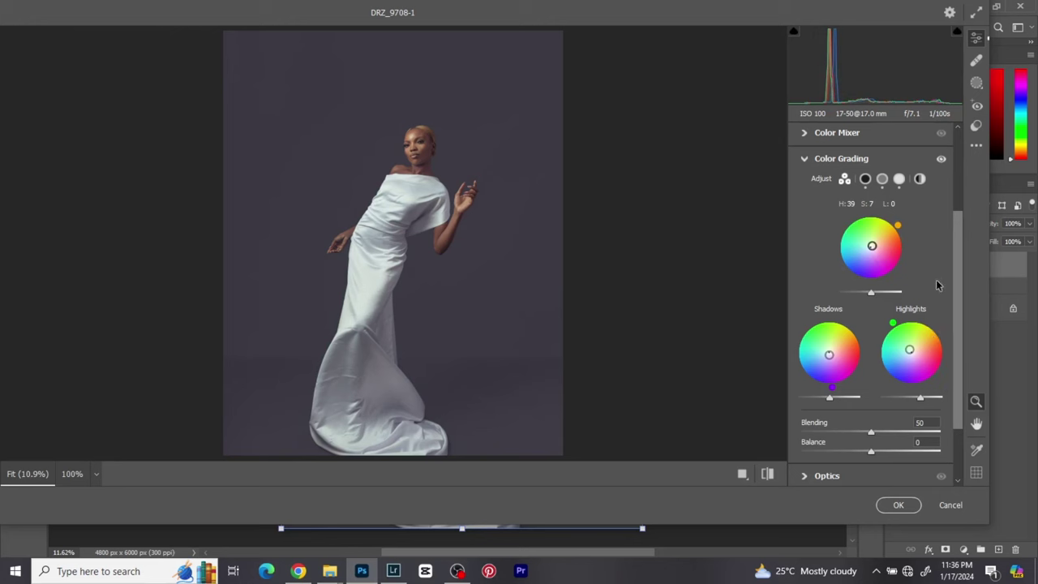
Collapse Color Grading and compare the edited photo with the original.
left_click(858, 161)
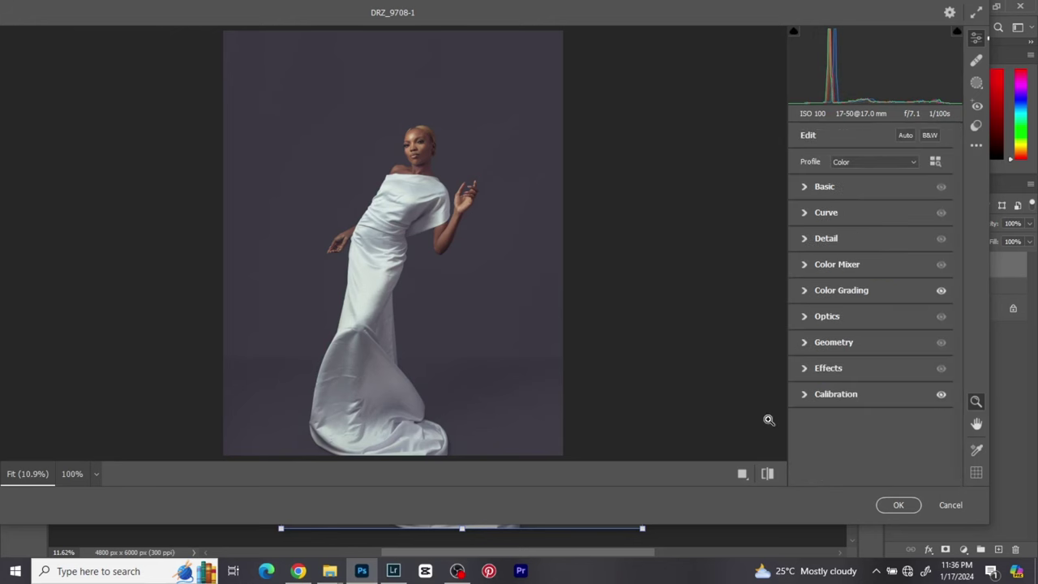
left_click(774, 475)
left_click(774, 475)
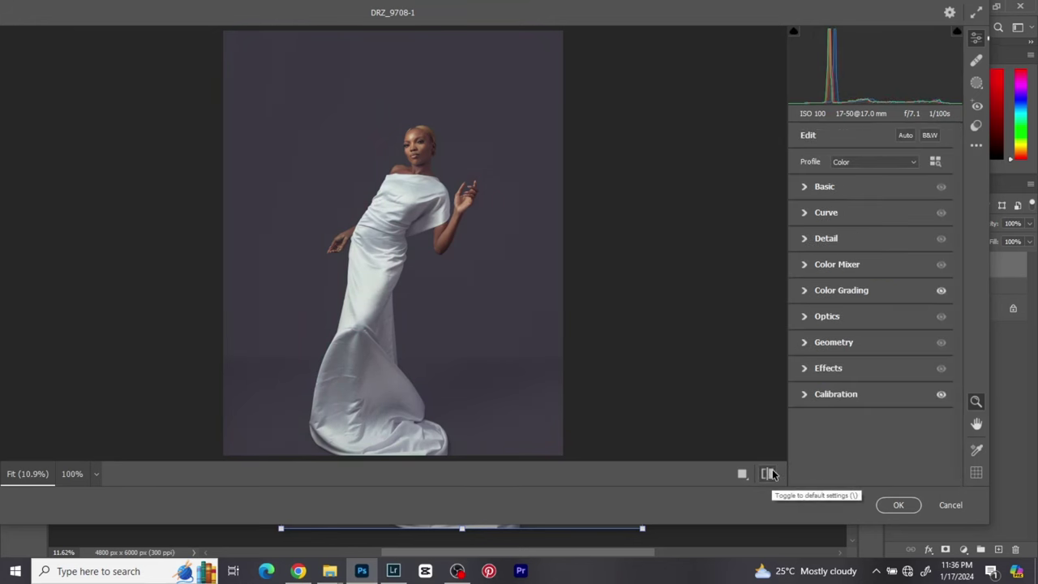
left_click(772, 476)
left_click(773, 476)
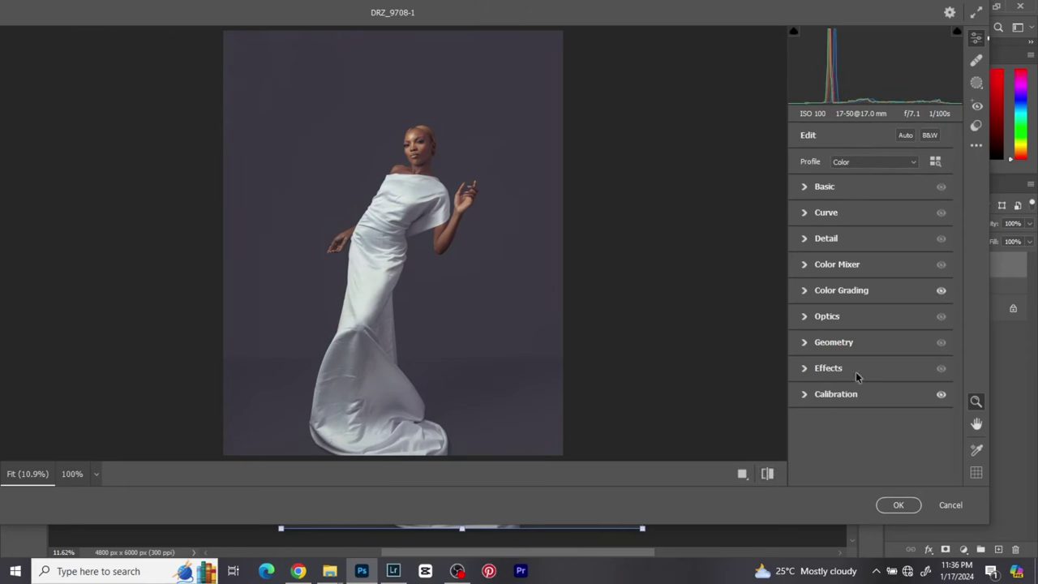
Shape the point curve into an S-curve with the black point lifted to about 22.
left_click(814, 214)
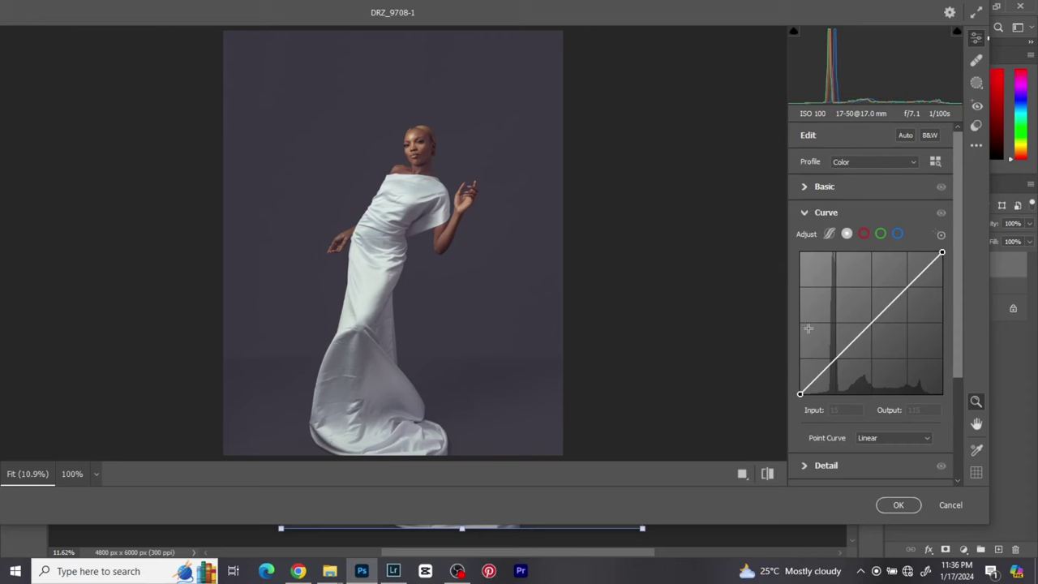
left_click(835, 359)
left_click(871, 325)
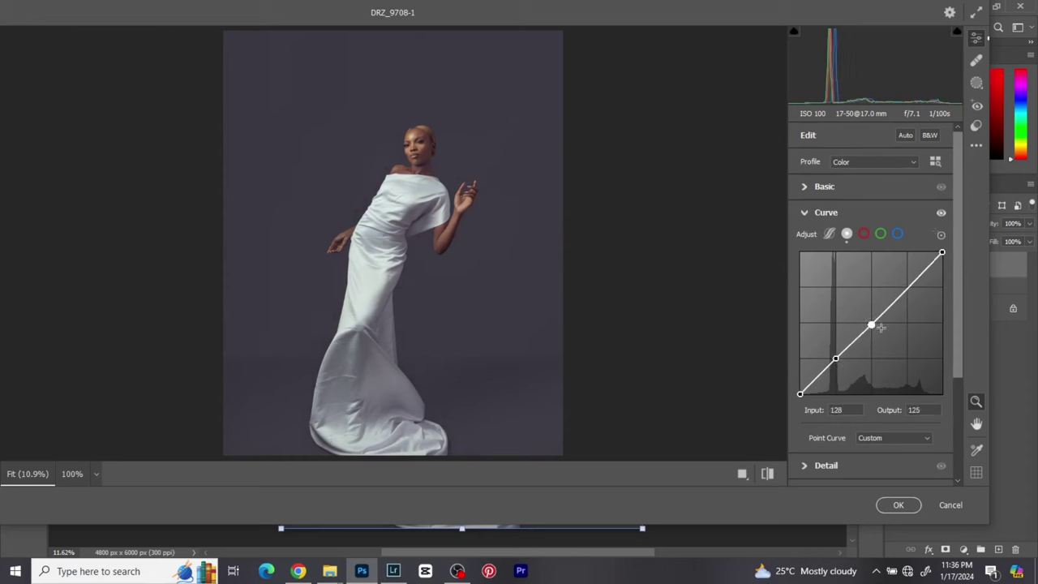
left_click(907, 291)
mouse_move(800, 394)
left_mouse_down()
mouse_move(800, 366)
mouse_move(799, 394)
left_mouse_up()
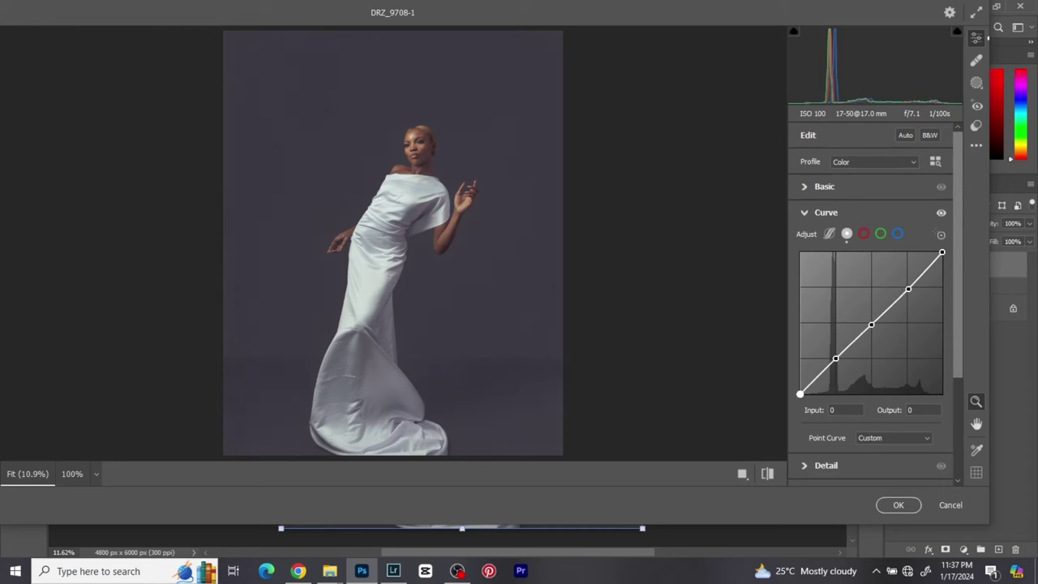
left_click_drag(799, 393, 797, 372)
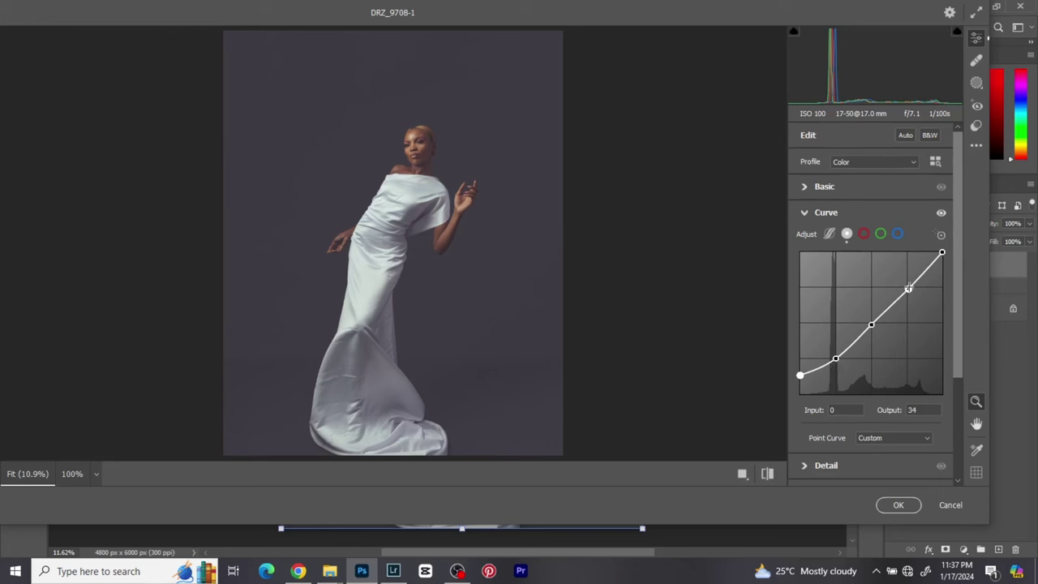
left_click_drag(909, 288, 905, 280)
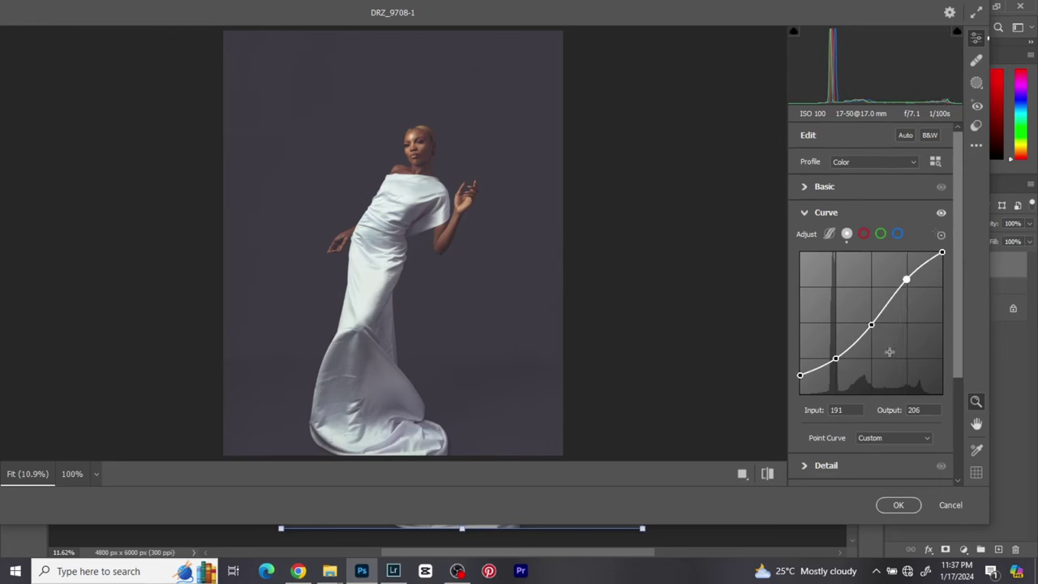
mouse_move(835, 358)
left_mouse_down()
mouse_move(835, 369)
mouse_move(836, 360)
left_mouse_up()
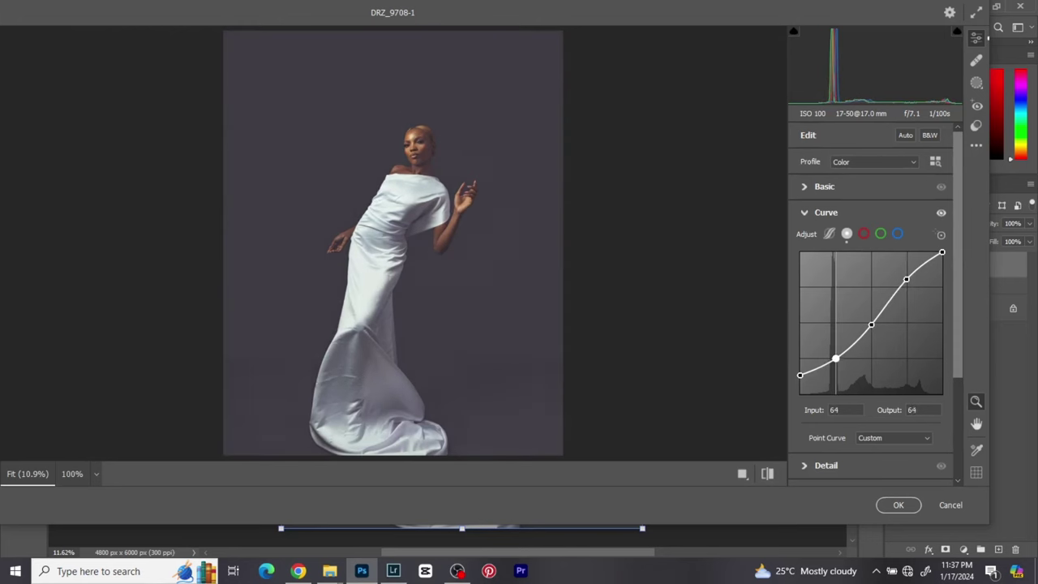
left_click(870, 325)
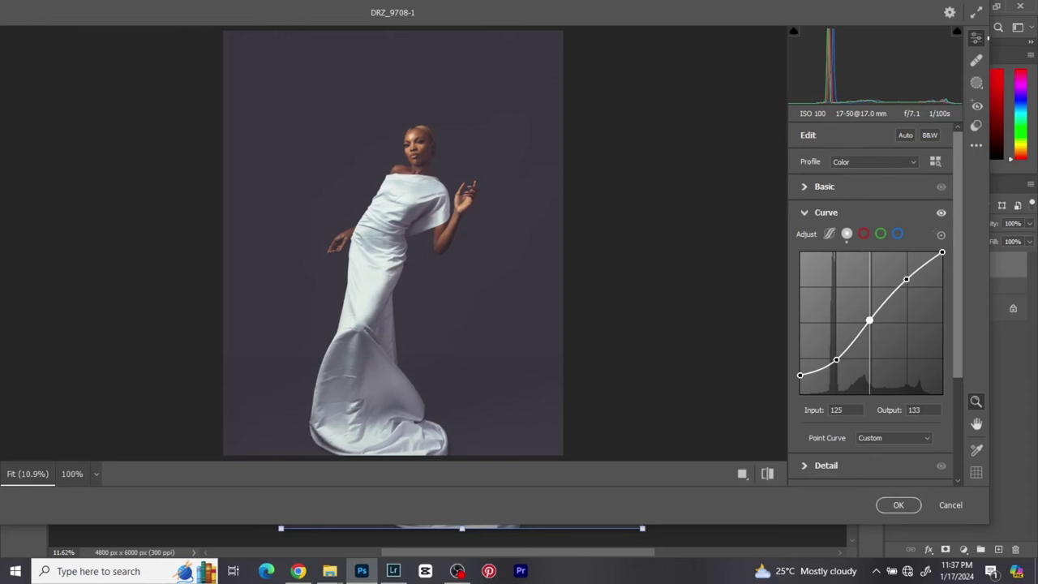
left_click_drag(799, 375, 794, 391)
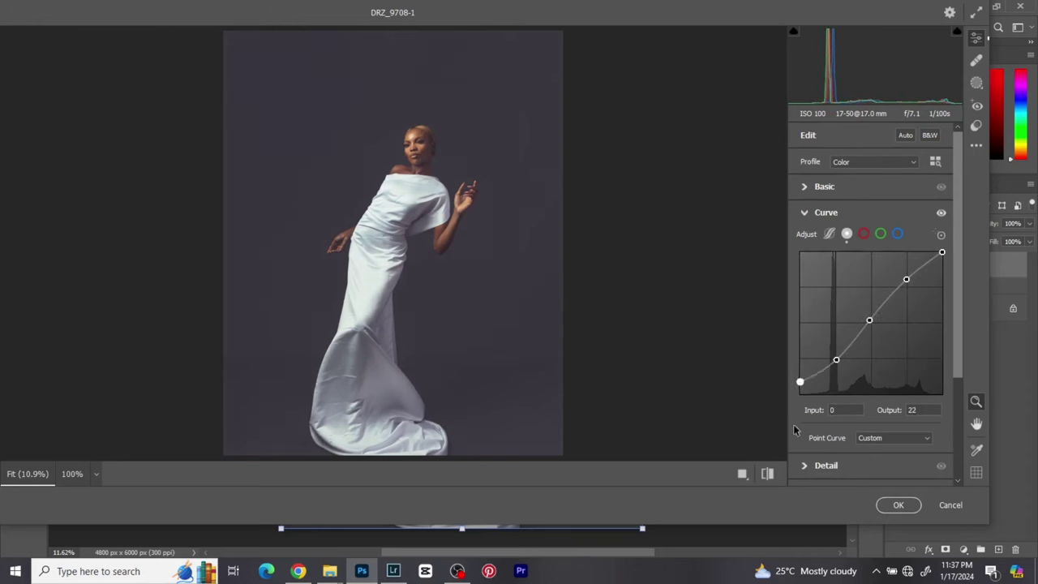
Toggle the point curve off and on to compare the photo with and without it.
left_click(941, 212)
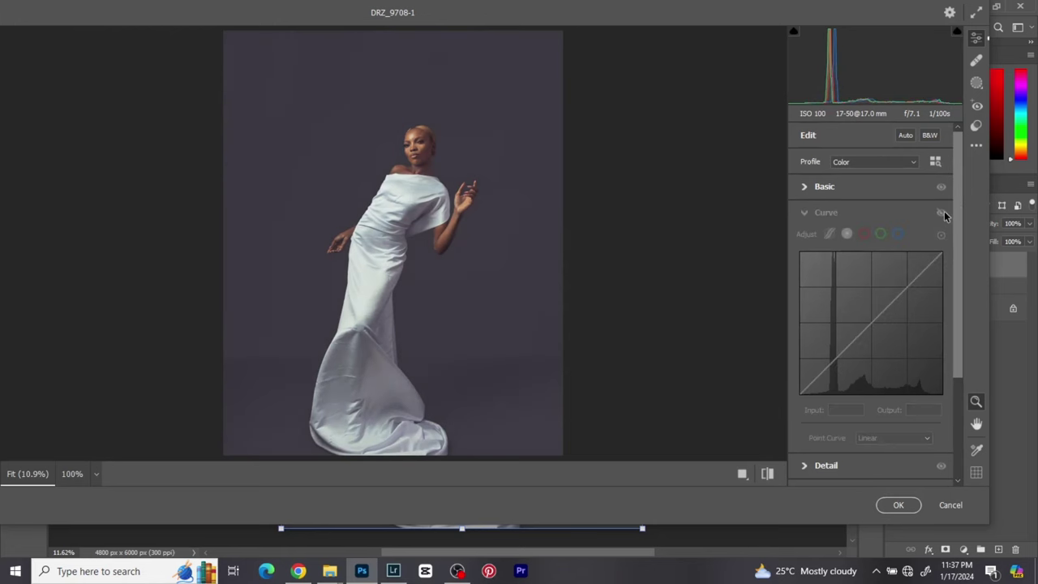
left_click(942, 212)
left_click(941, 213)
left_click(941, 213)
Compare the edit against default settings, then collapse the Curve panel.
left_click(767, 473)
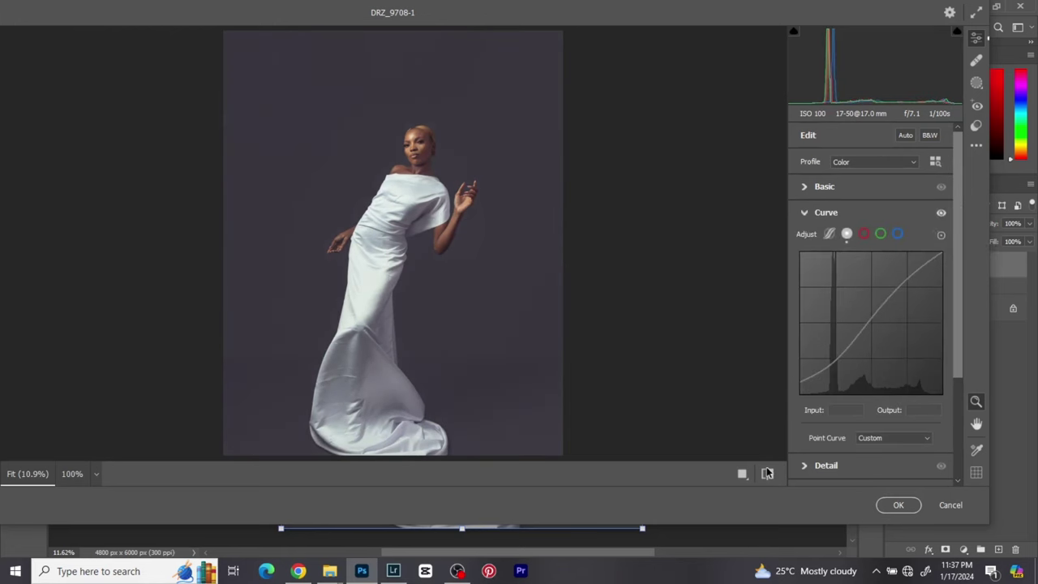
left_click(767, 473)
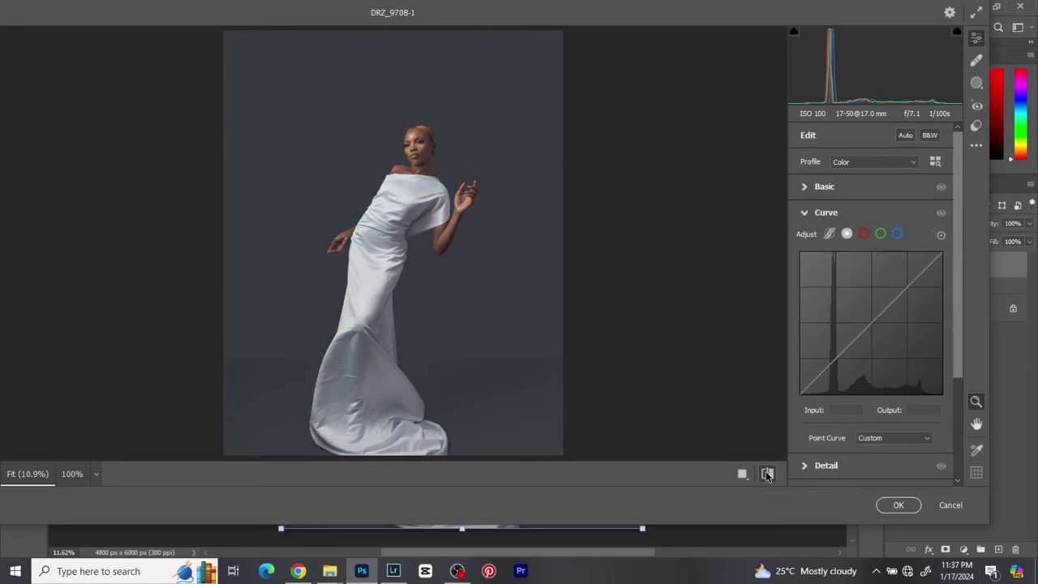
left_click(767, 474)
left_click(767, 474)
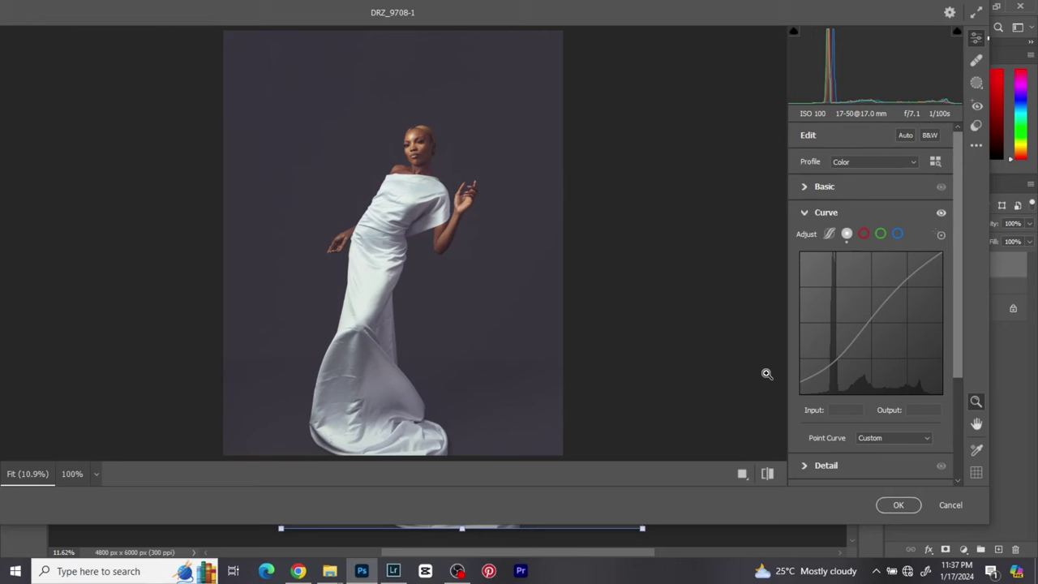
mouse_move(827, 356)
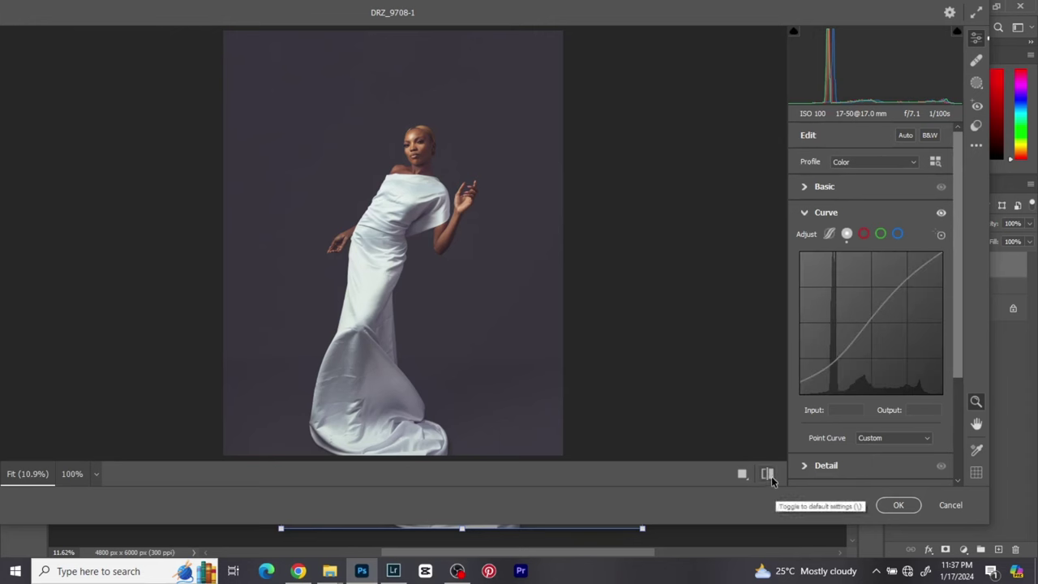
left_click(815, 213)
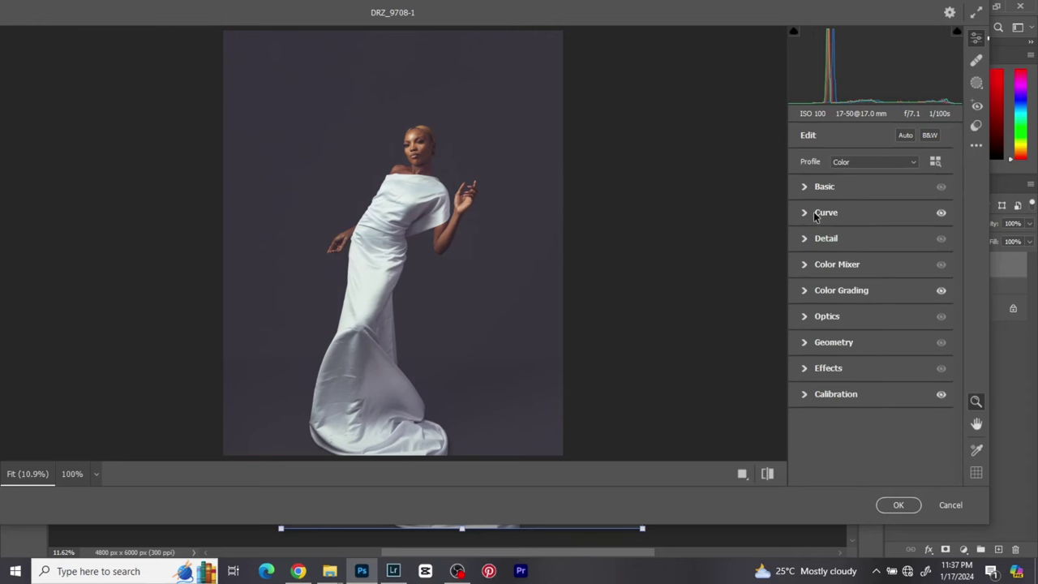
Start saving the current Camera Raw settings, then cancel the save.
left_click(976, 146)
left_click(894, 311)
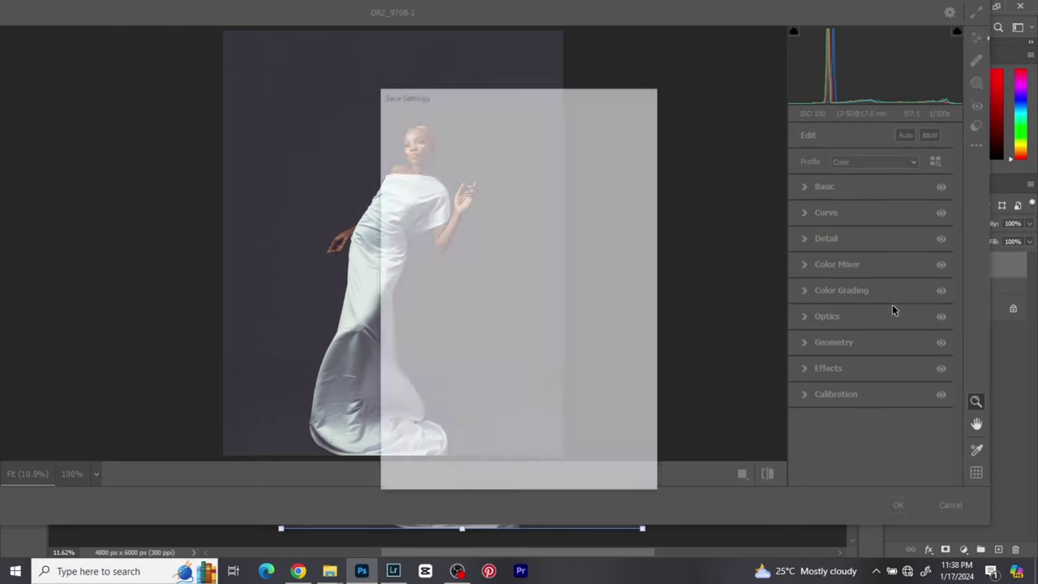
left_click(639, 125)
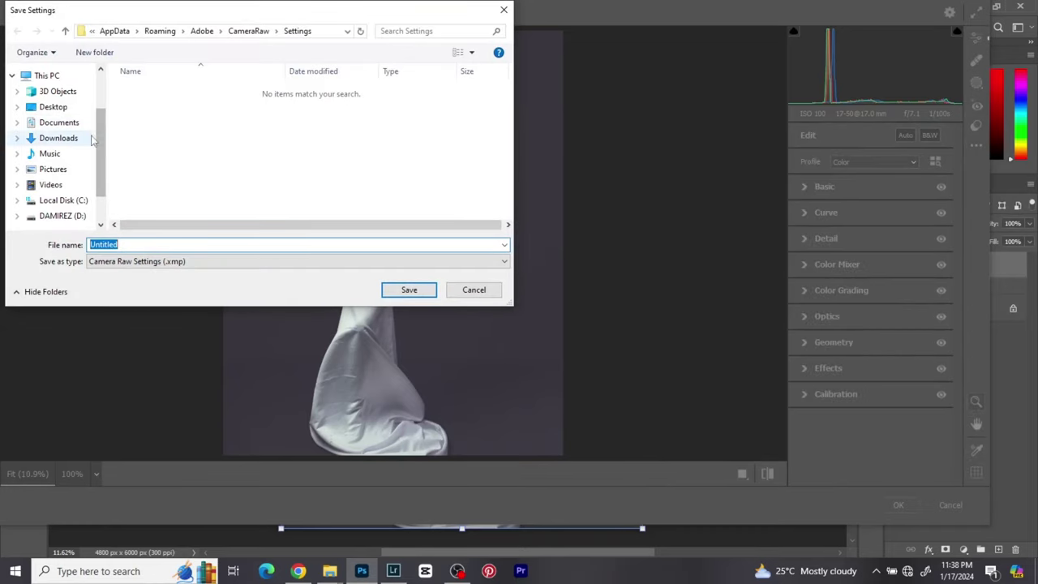
left_click(478, 292)
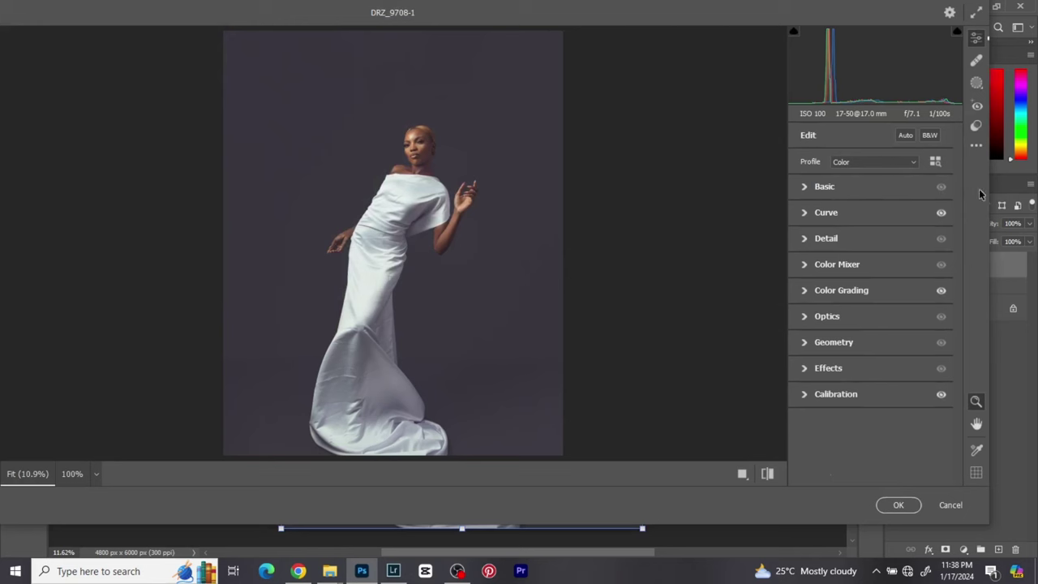
Load the Color.xmp settings file onto the photo.
left_click(975, 149)
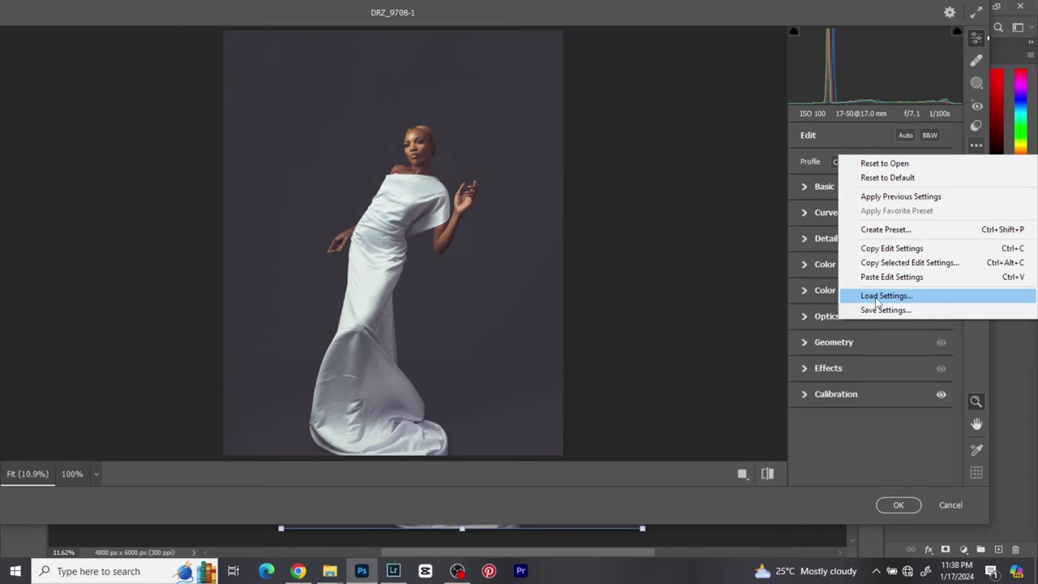
left_click(876, 299)
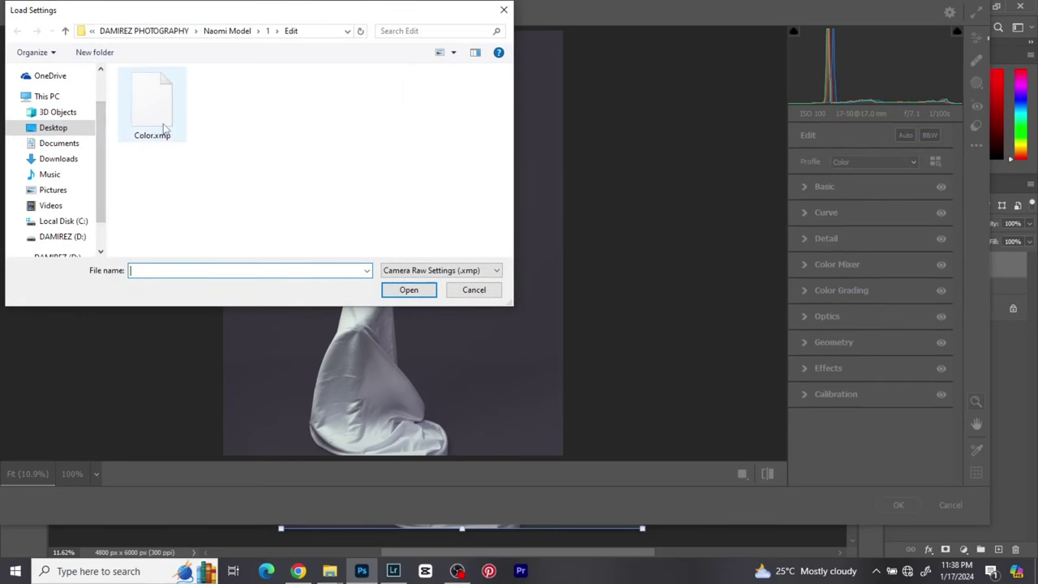
left_click(154, 106)
left_click(410, 290)
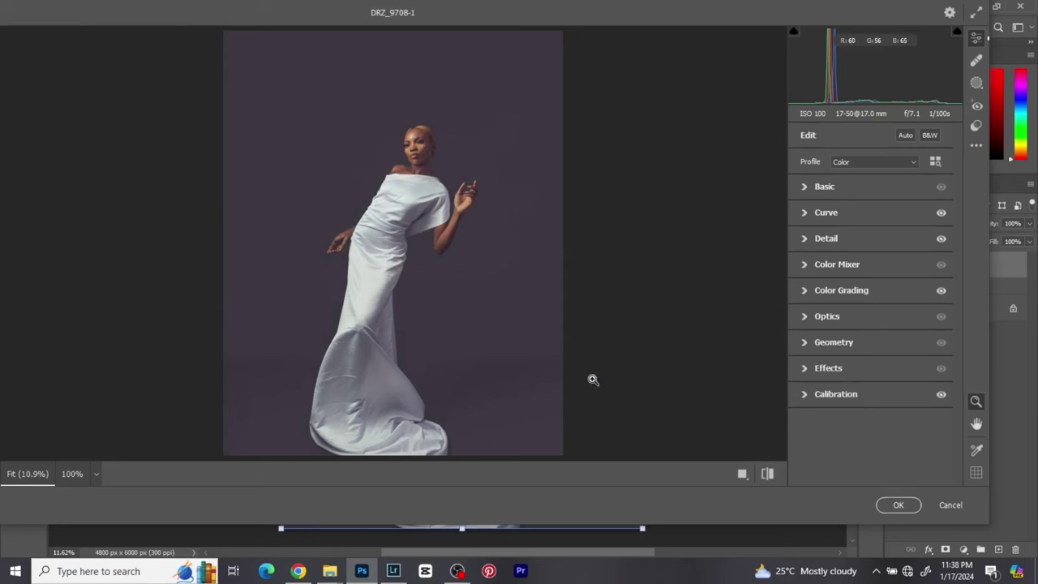
Compare the grade with default settings, then apply the Camera Raw filter to Layer 7.
left_click(767, 474)
left_click(767, 474)
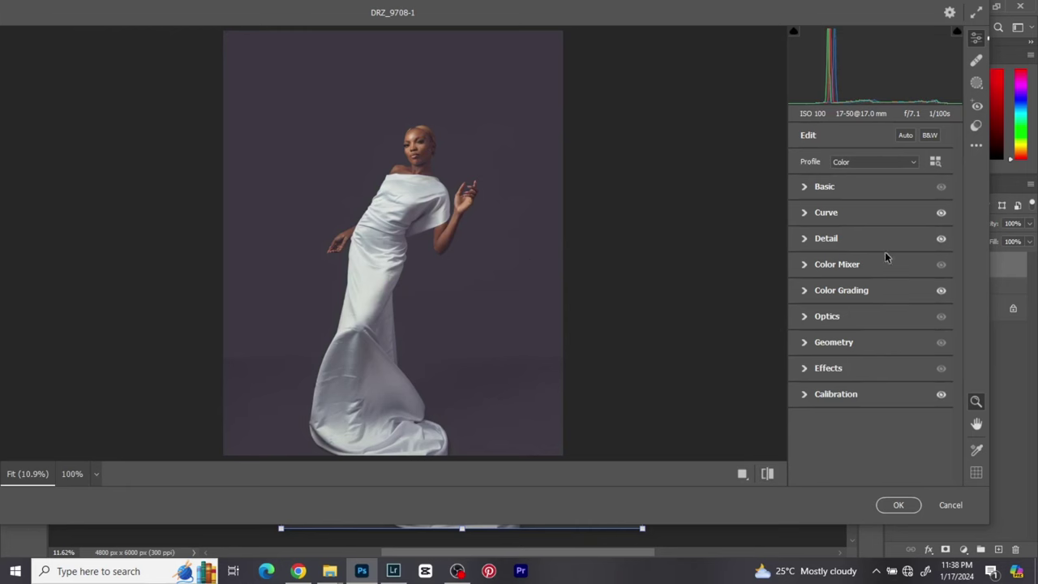
left_click(903, 503)
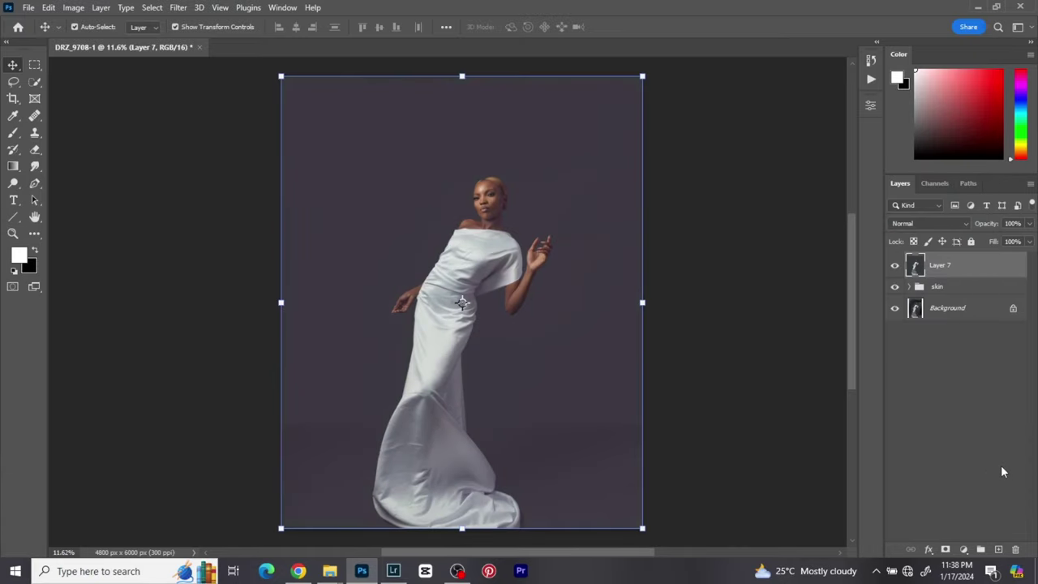
Toggle layer visibility to compare the graded result with the original photo.
left_click(896, 311, "alt")
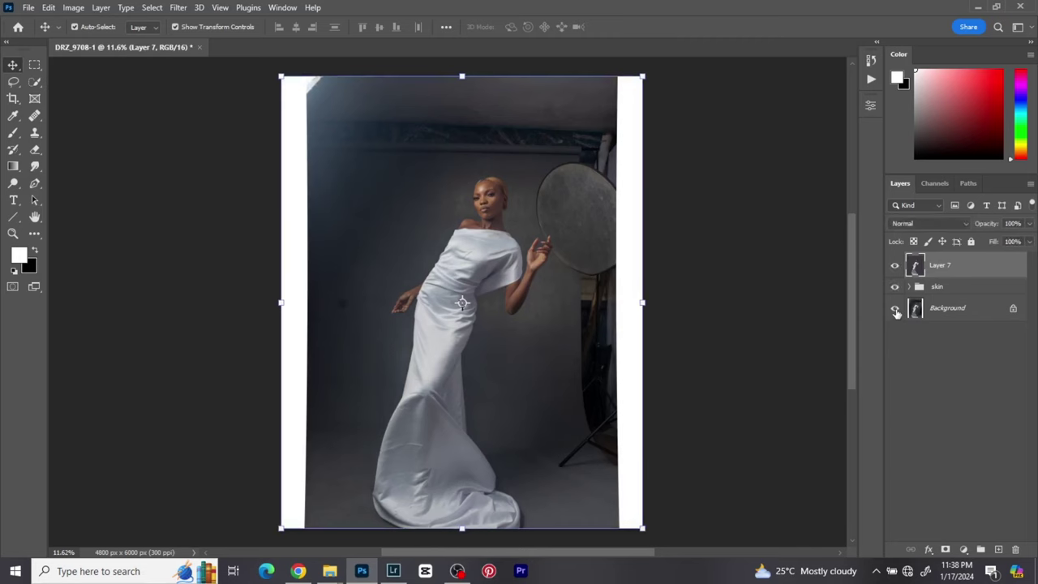
left_click(895, 310, "alt")
left_click(896, 289)
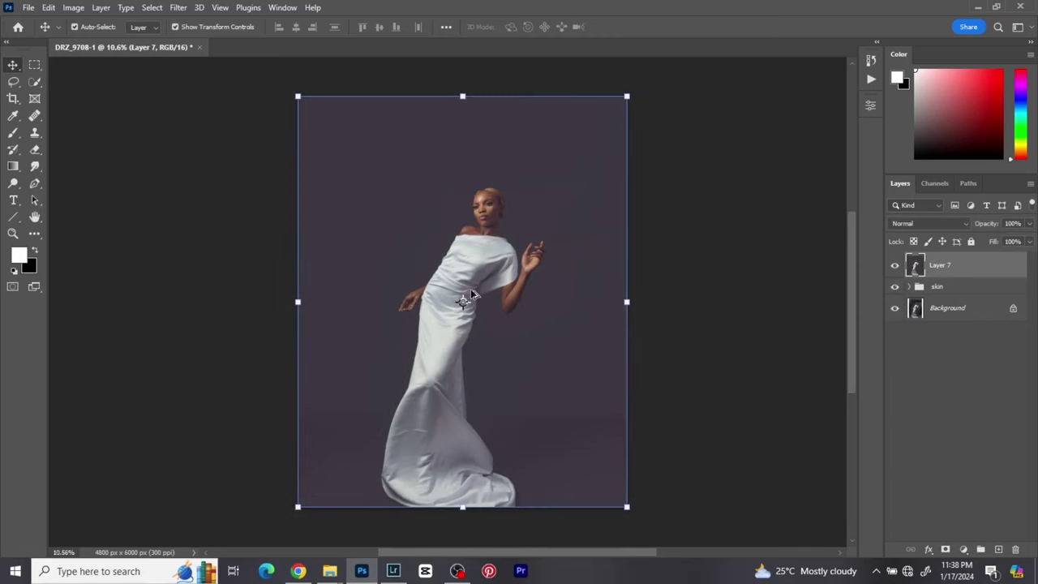
Pan and zoom around the canvas to inspect the graded portrait.
left_click_drag(473, 292, 481, 288)
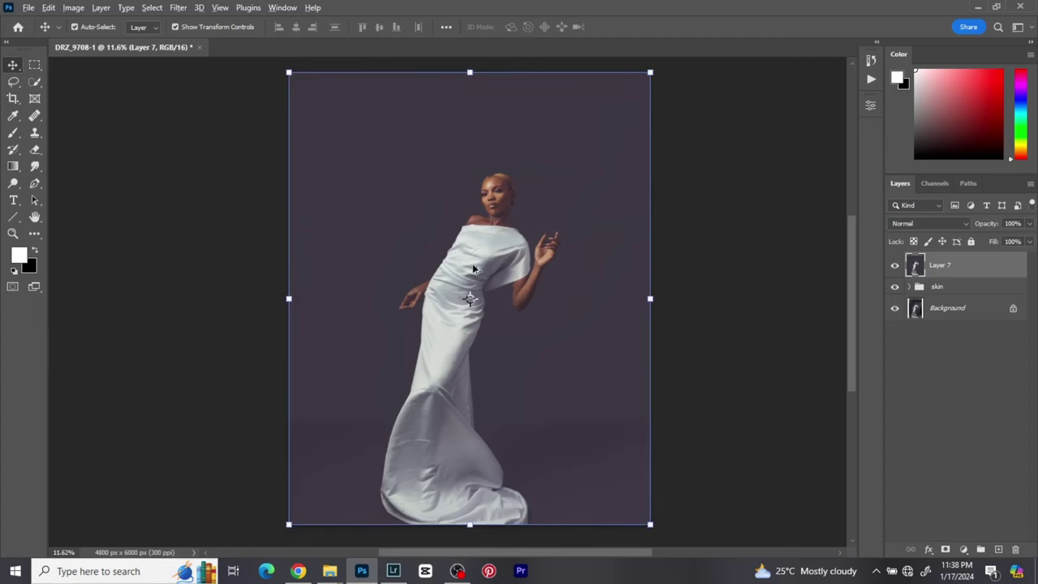
scroll(495, 209, "up", 3)
scroll(494, 209, "down", 2)
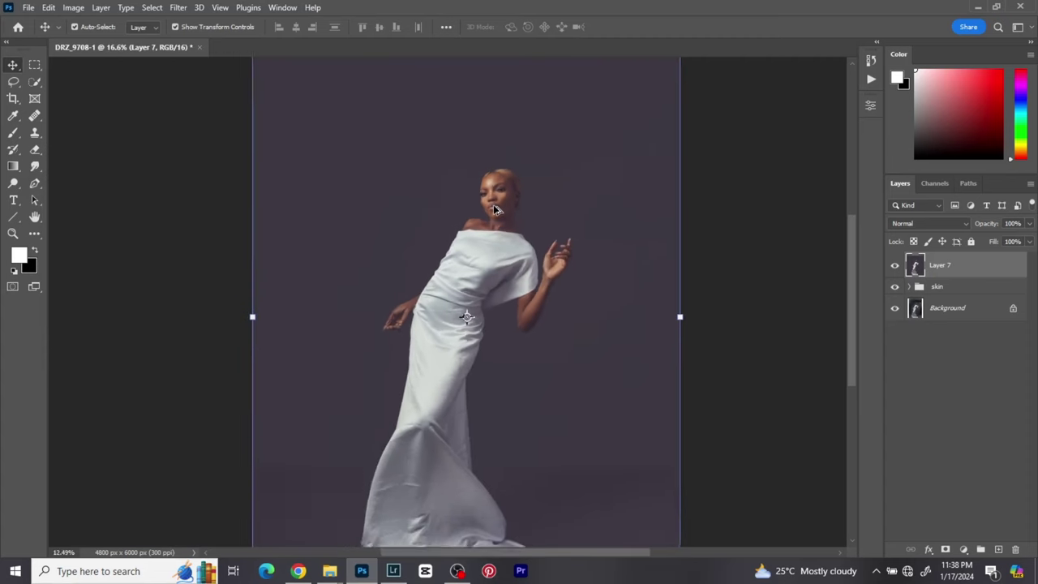
scroll(495, 209, "down", 2)
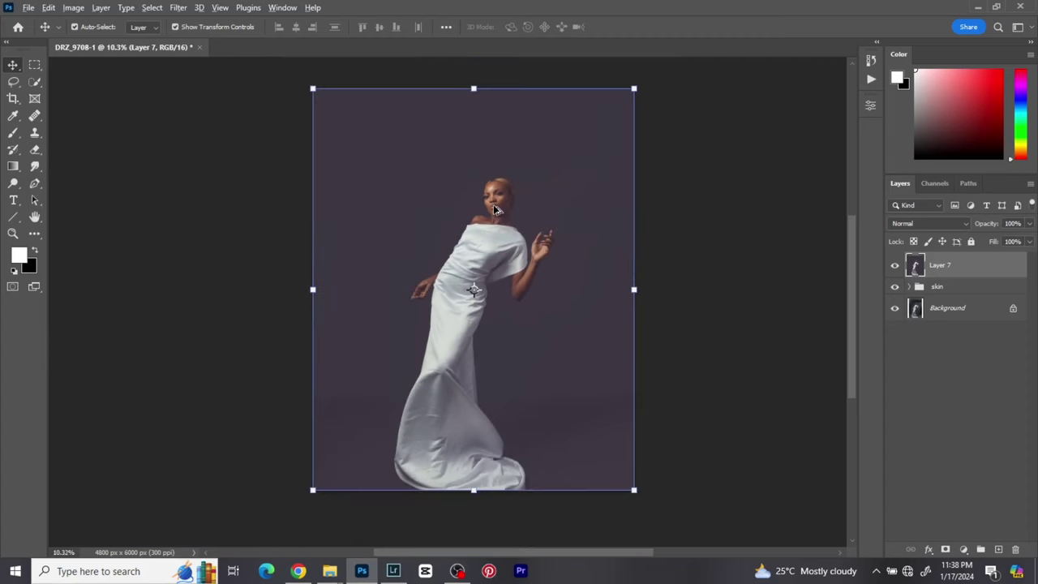
scroll(497, 209, "up", 1)
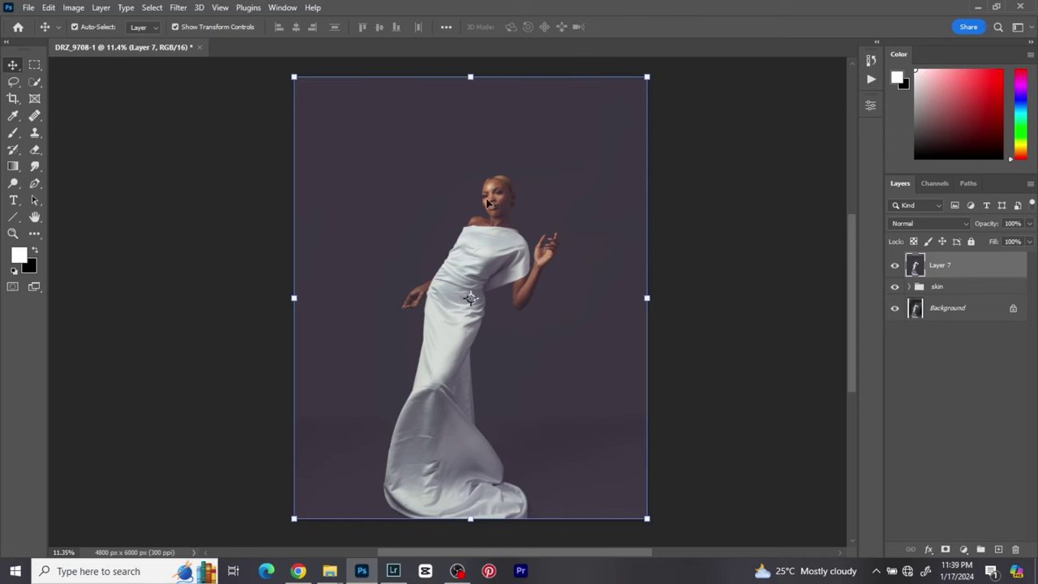
Load the model's outline from Layer 2 in the bg group as a selection.
left_click(909, 288)
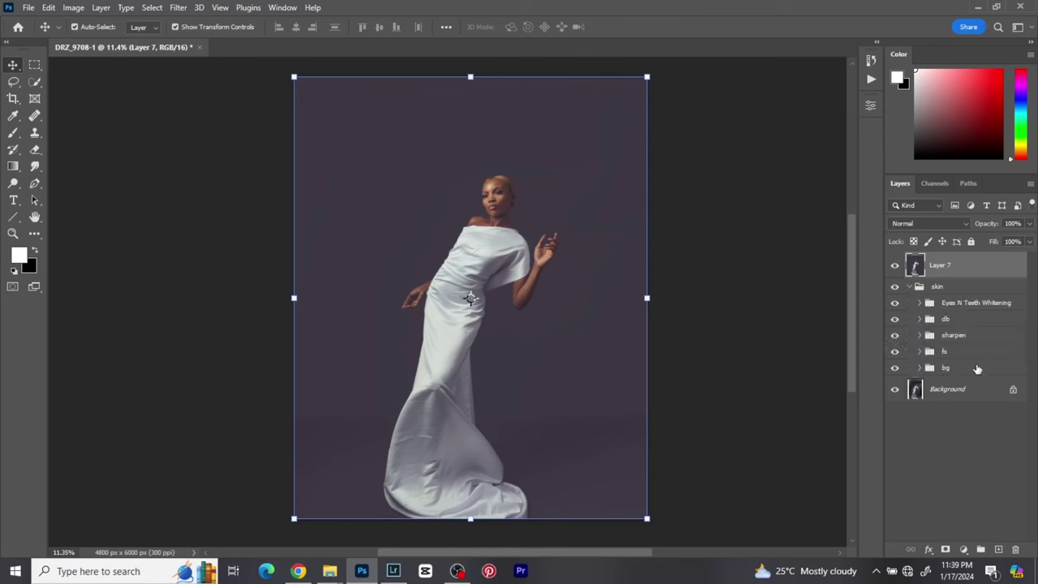
left_click(920, 367)
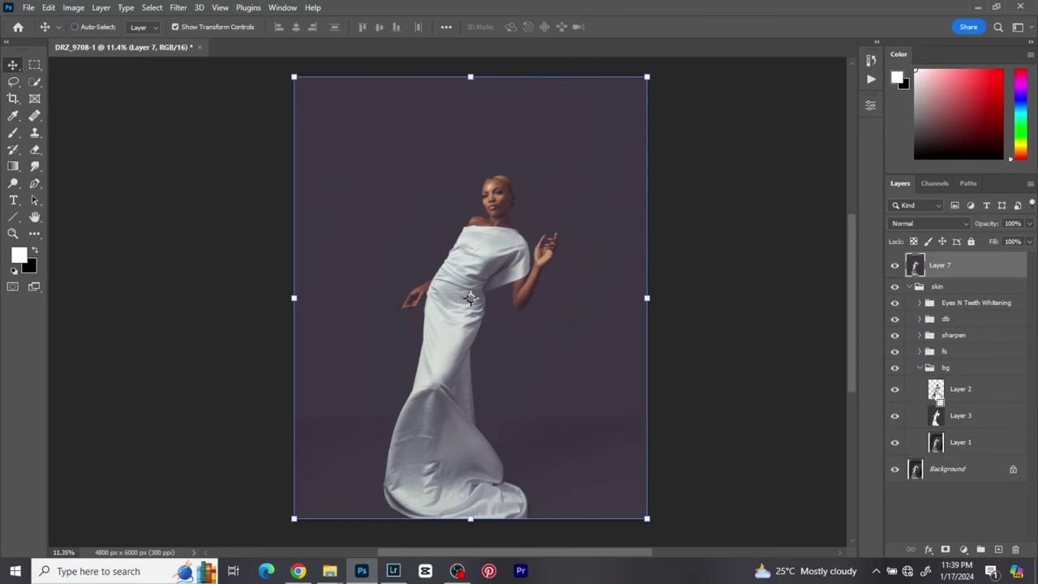
left_click(936, 390, "ctrl")
left_click(917, 368)
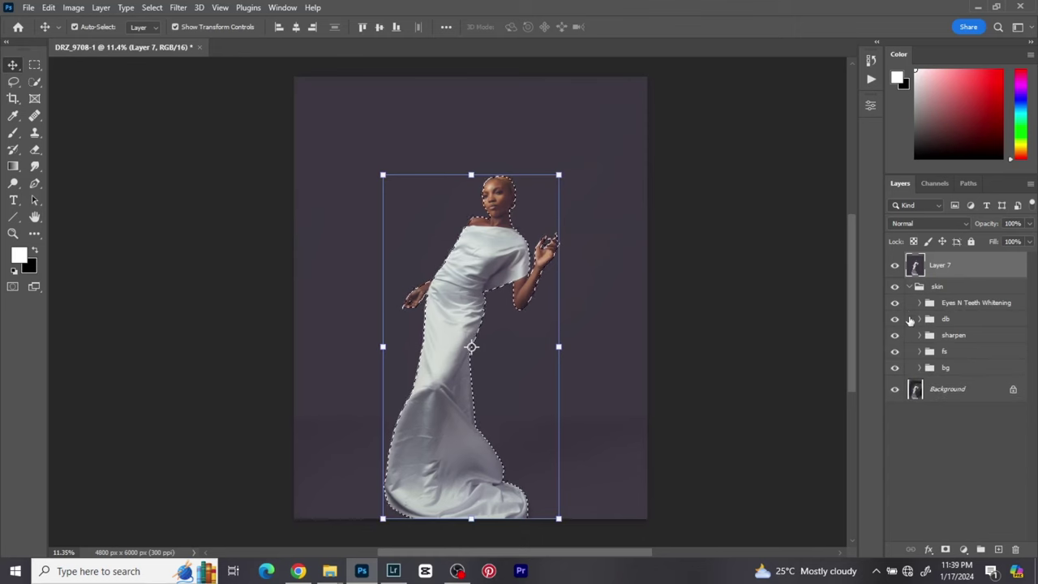
left_click(909, 287)
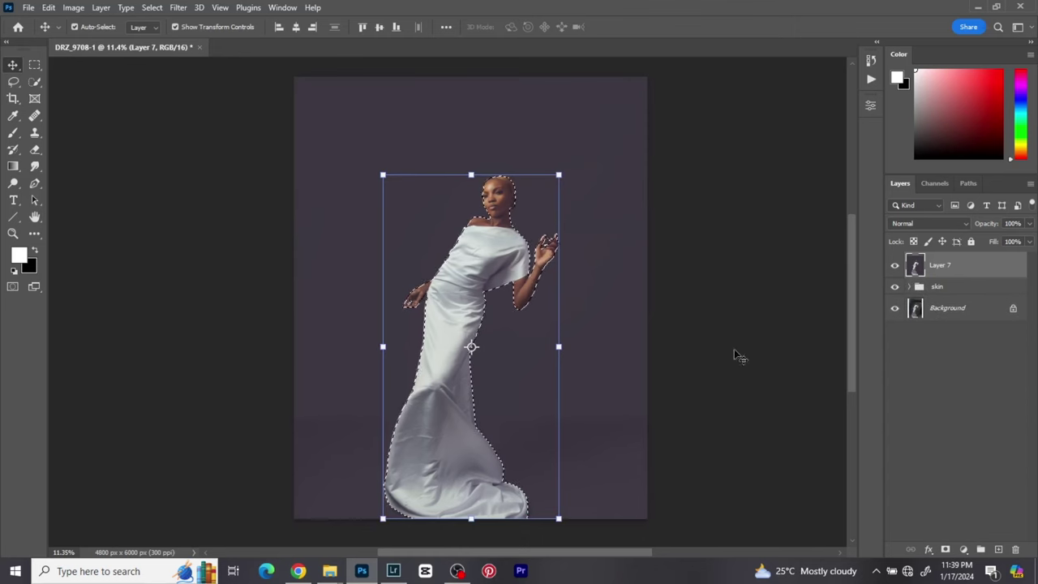
Add a Levels adjustment layer masked to the model, midtone near 1.06.
left_click(963, 549)
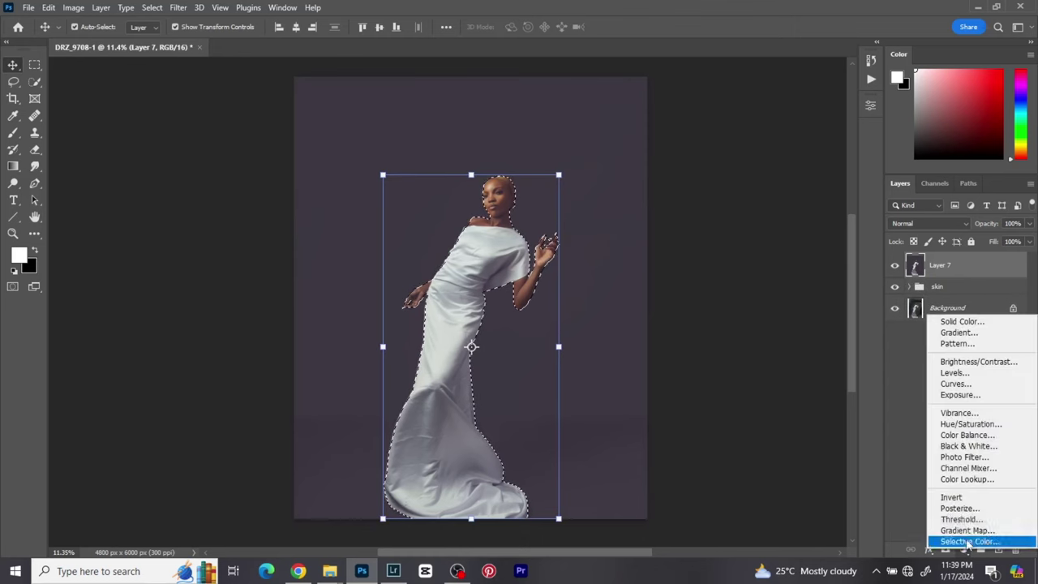
left_click(973, 373)
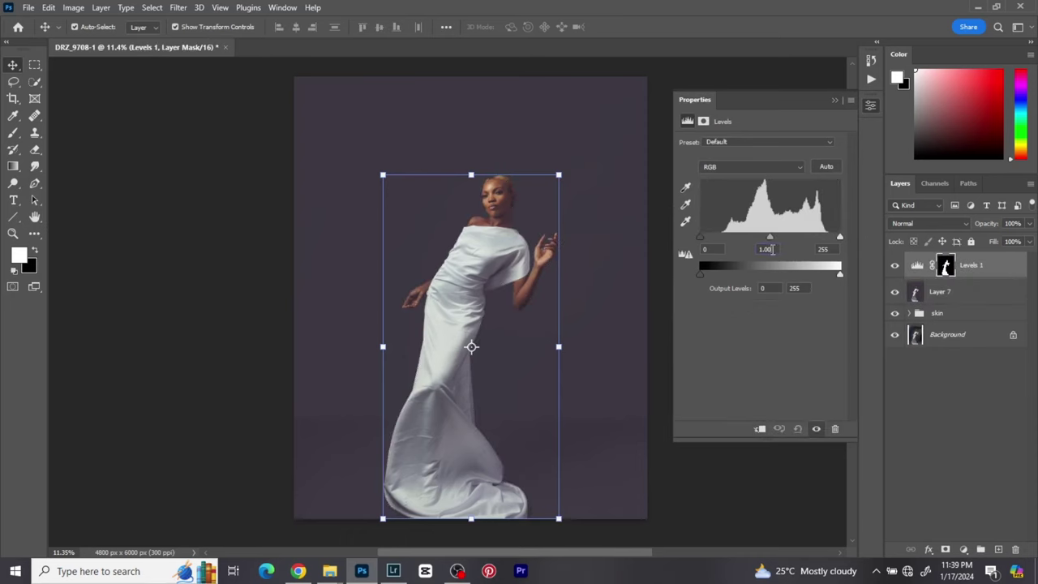
scroll(770, 253, "up", 5)
key("Down")
Set Levels white input to about 253 and midtone to 1.05, comparing before and after.
left_click(712, 249)
left_click(894, 266)
left_click(894, 267)
left_click(894, 267)
left_click(894, 267)
left_click(771, 253)
key("Down")
left_click(893, 268)
left_click(893, 267)
left_click(870, 104)
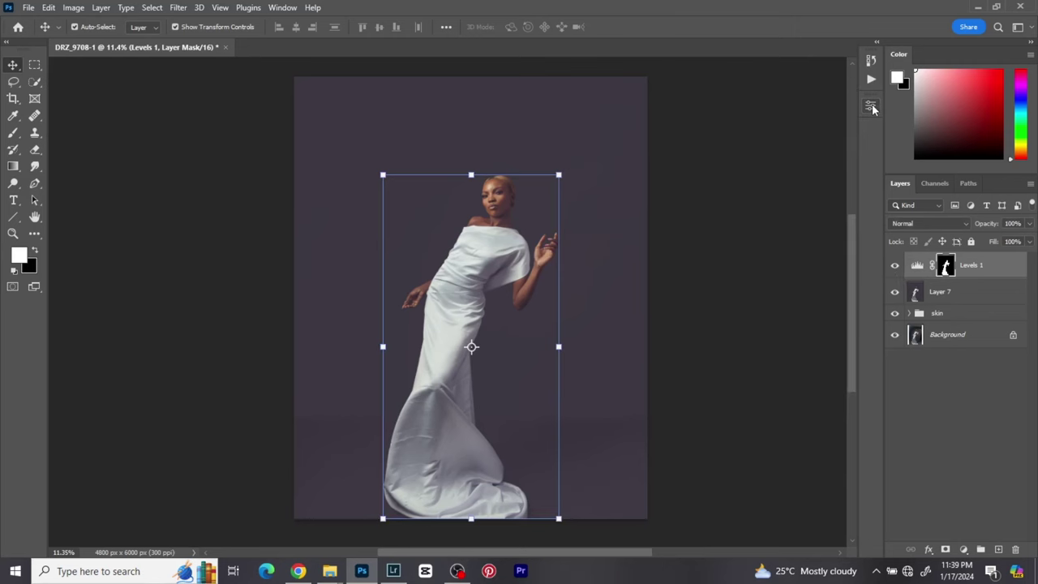
Reselect the Levels 1 layer and review the layer stack.
left_click(737, 107)
scroll(741, 111, "down", 2)
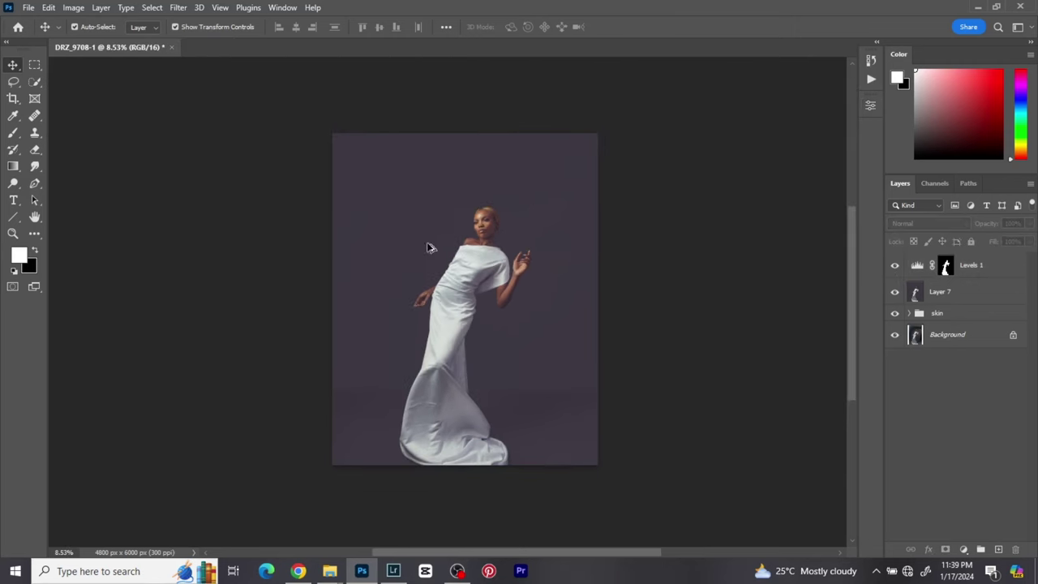
scroll(484, 256, "up", 2)
scroll(484, 256, "down", 1)
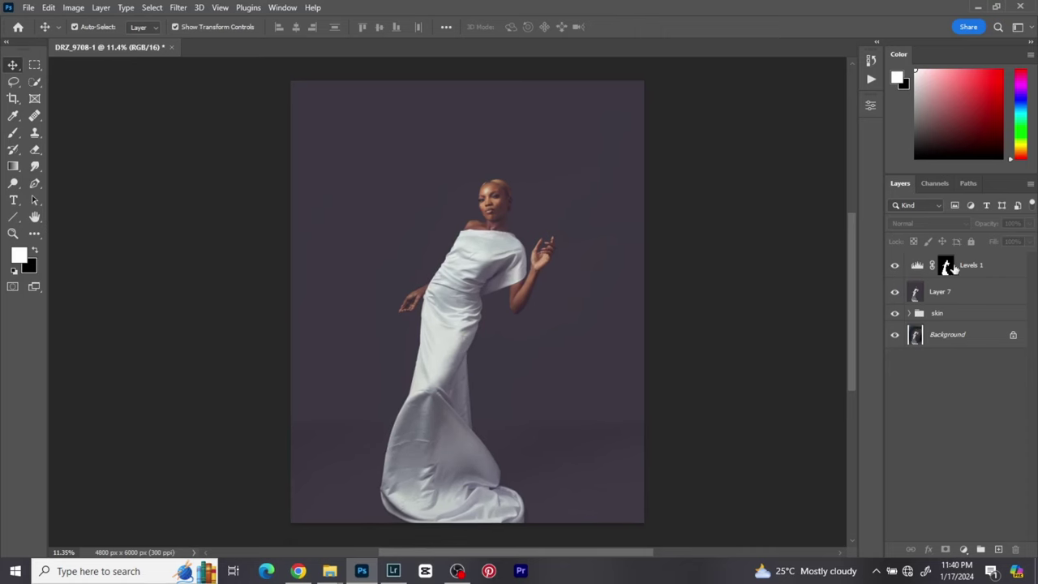
left_click(972, 271)
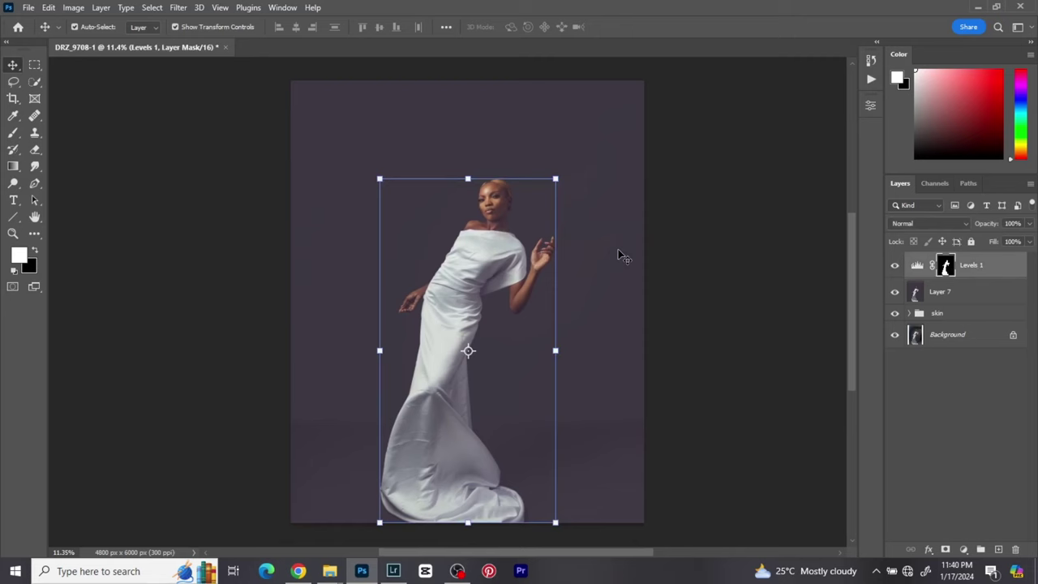
scroll(621, 255, "down", 1)
scroll(621, 254, "up", 1)
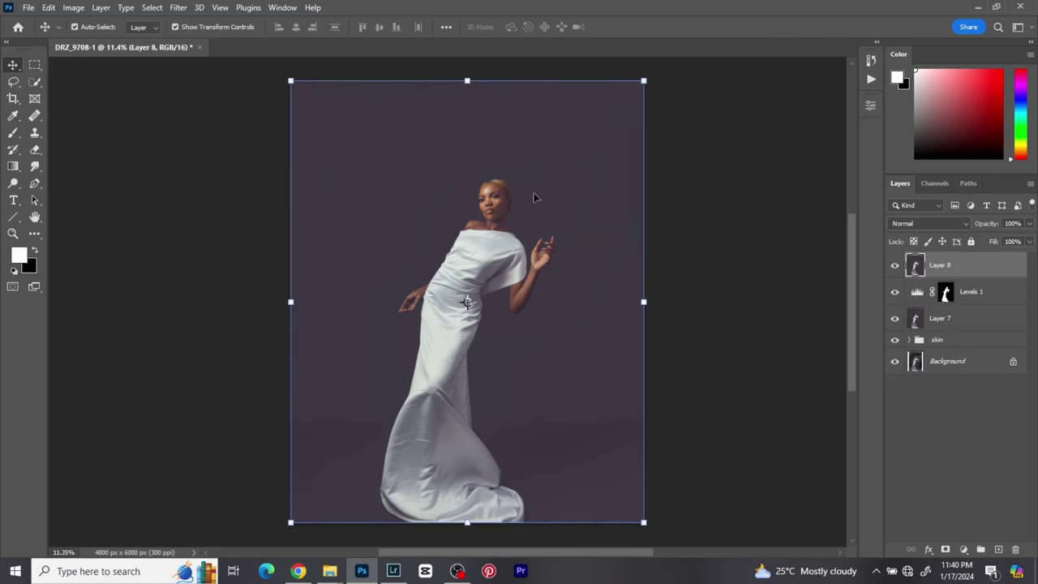
Apply a Camera Raw filter to Layer 8 with Texture raised to about +10.
left_click(178, 8)
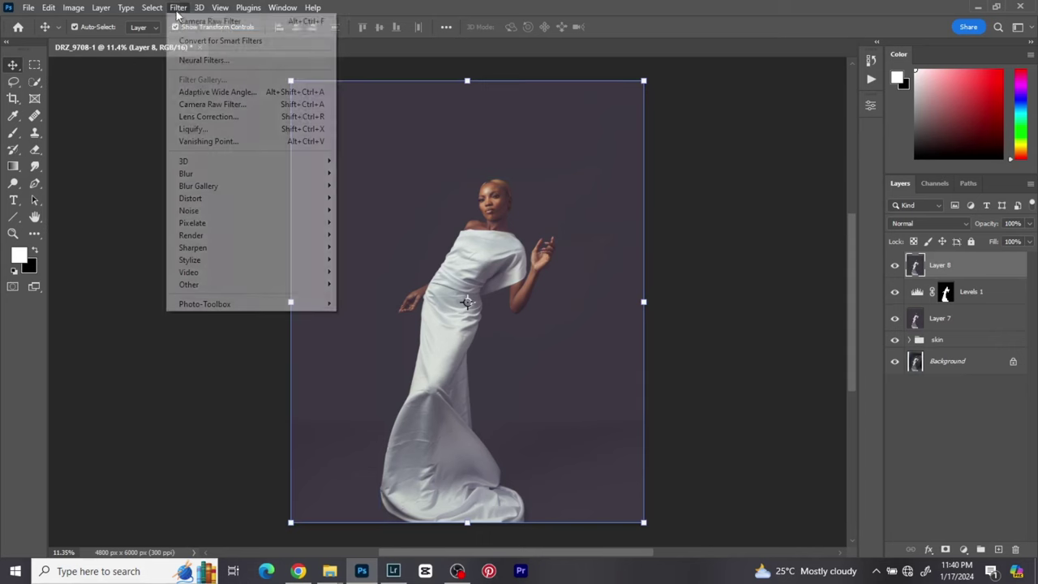
left_click(200, 103)
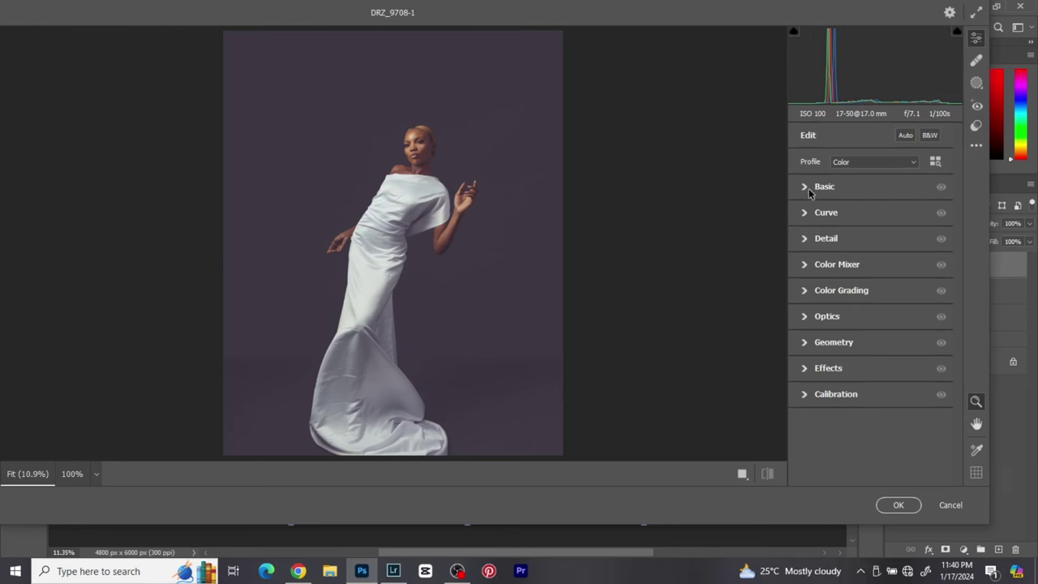
left_click(809, 188)
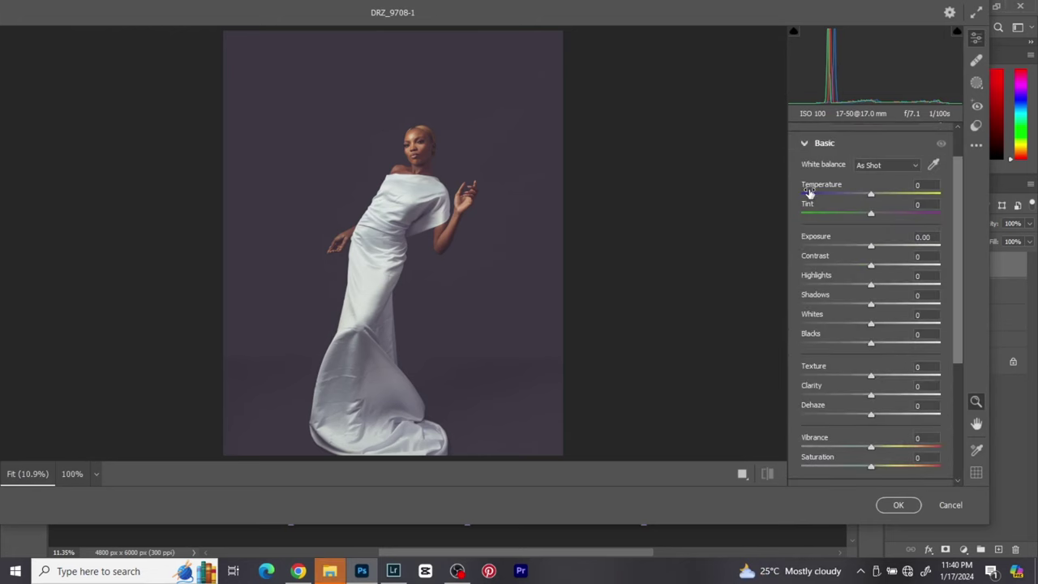
mouse_move(809, 191)
left_click(419, 158)
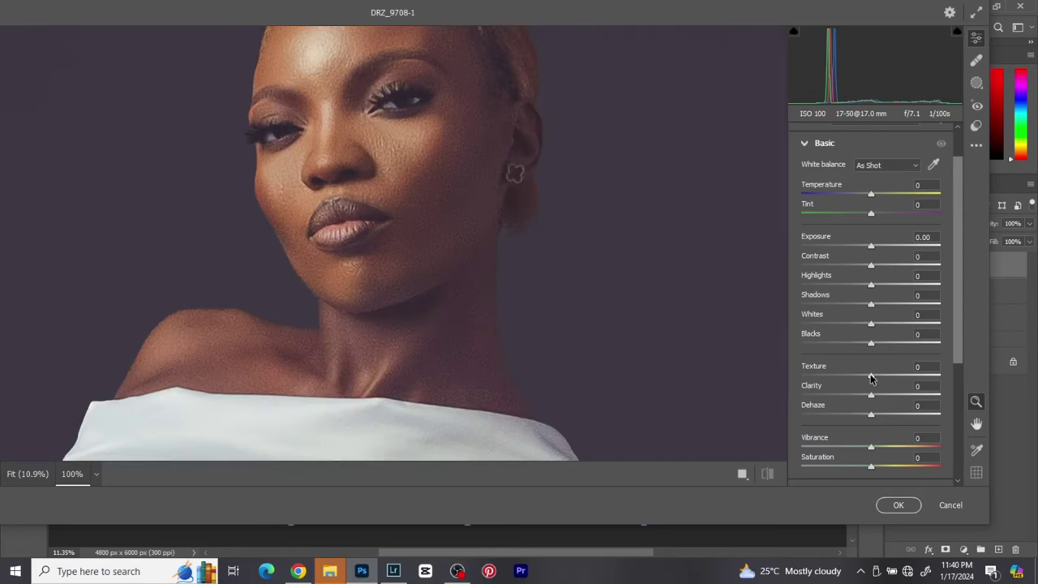
left_click_drag(871, 379, 881, 379)
left_click_drag(881, 378, 877, 378)
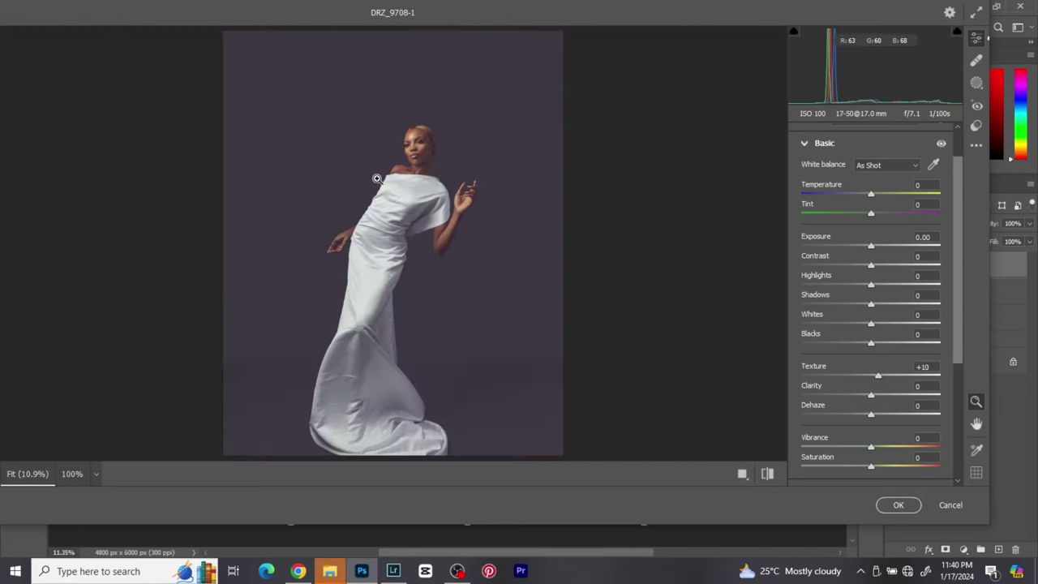
left_click(898, 505)
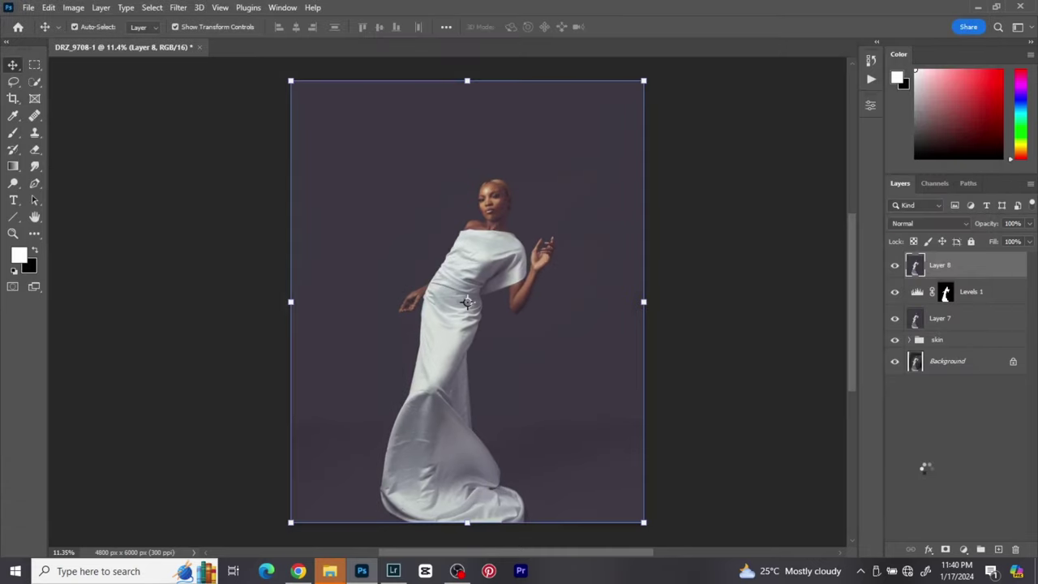
Apply a High Pass filter with a 1.2-pixel radius to Layer 8.
left_click(178, 8)
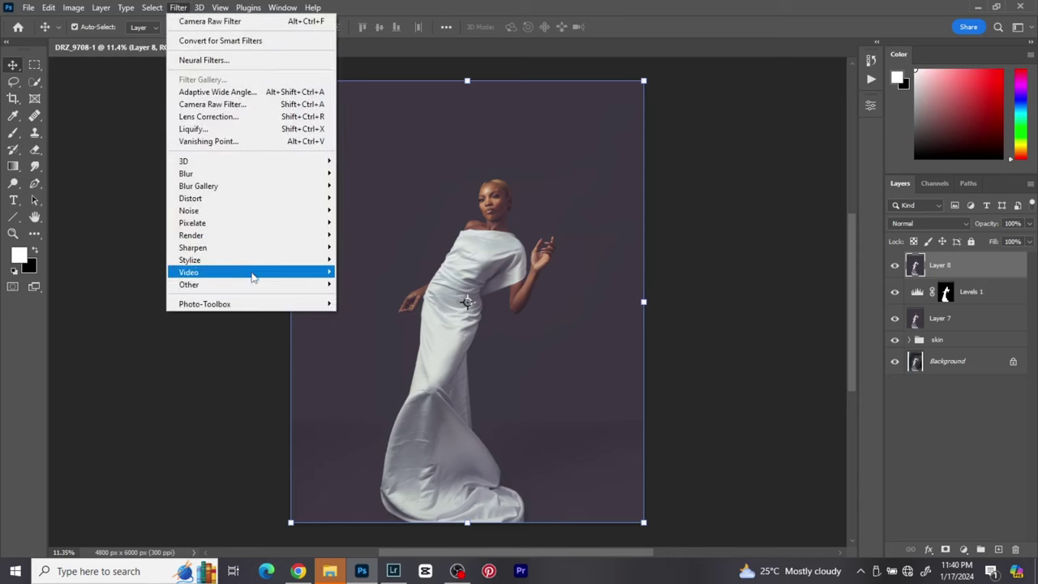
mouse_move(254, 287)
left_click(364, 296)
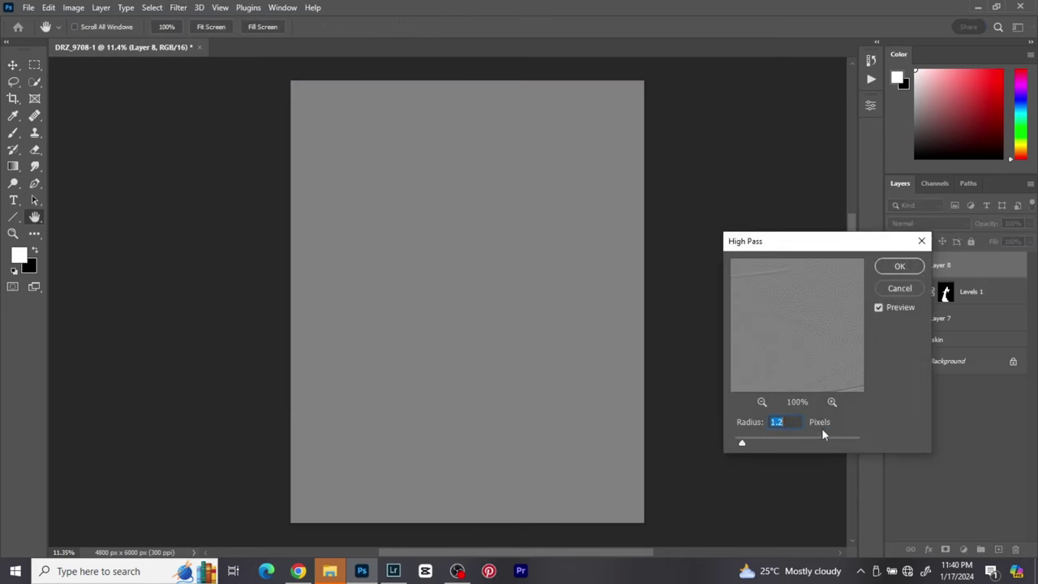
left_click(900, 267)
key("v")
Set Layer 8's blend mode to Soft Light and check the sharpening.
left_click(902, 230)
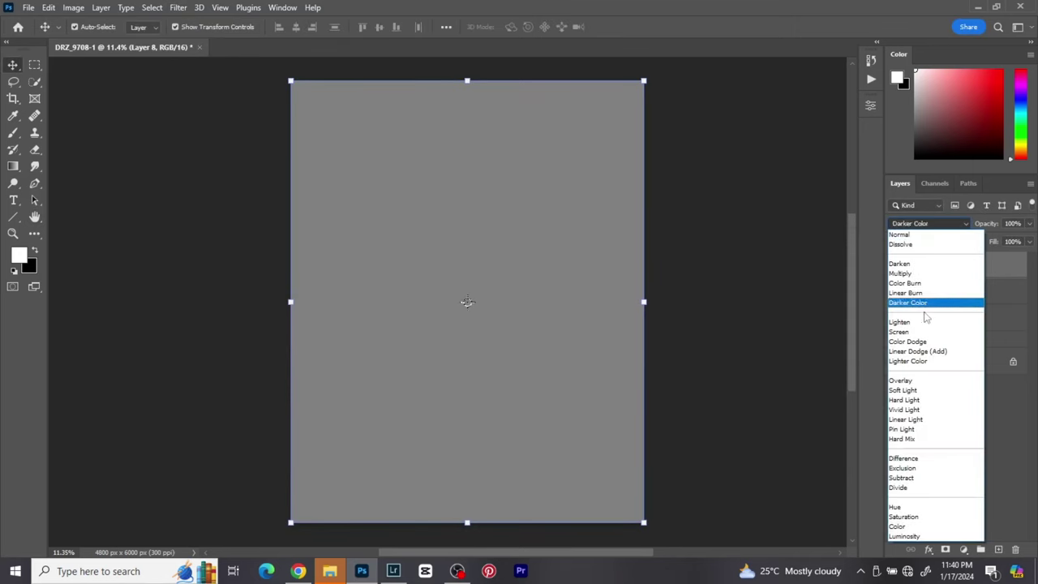
left_click(912, 389)
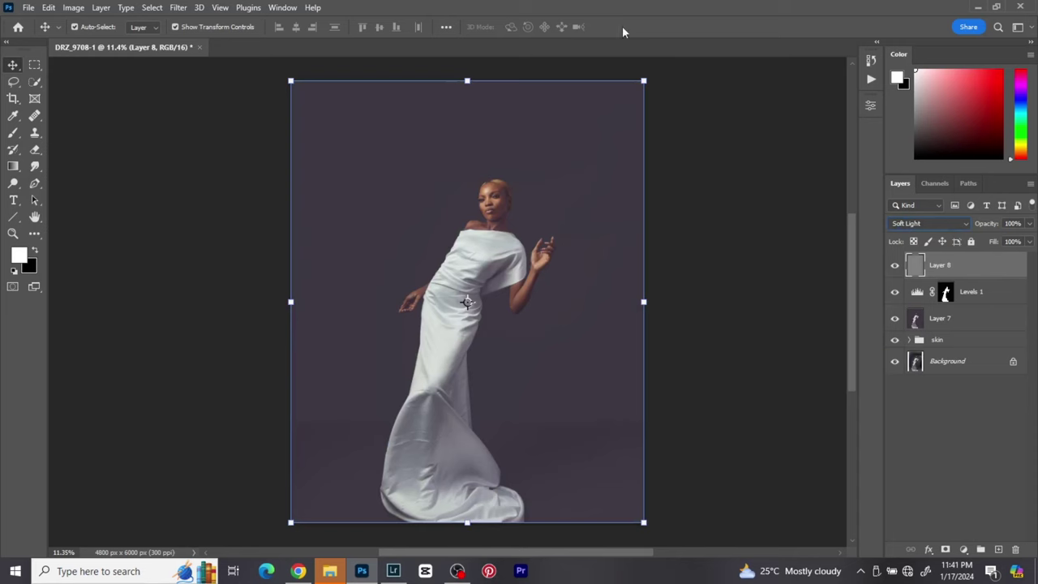
scroll(485, 203, "up", 4)
scroll(495, 195, "up", 5)
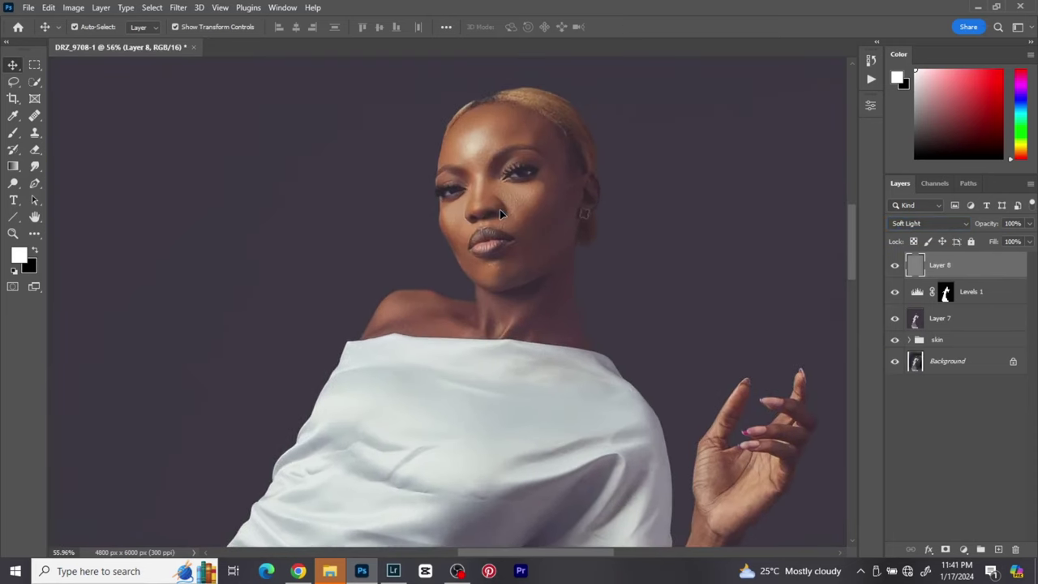
left_click(895, 265)
scroll(642, 232, "down", 3)
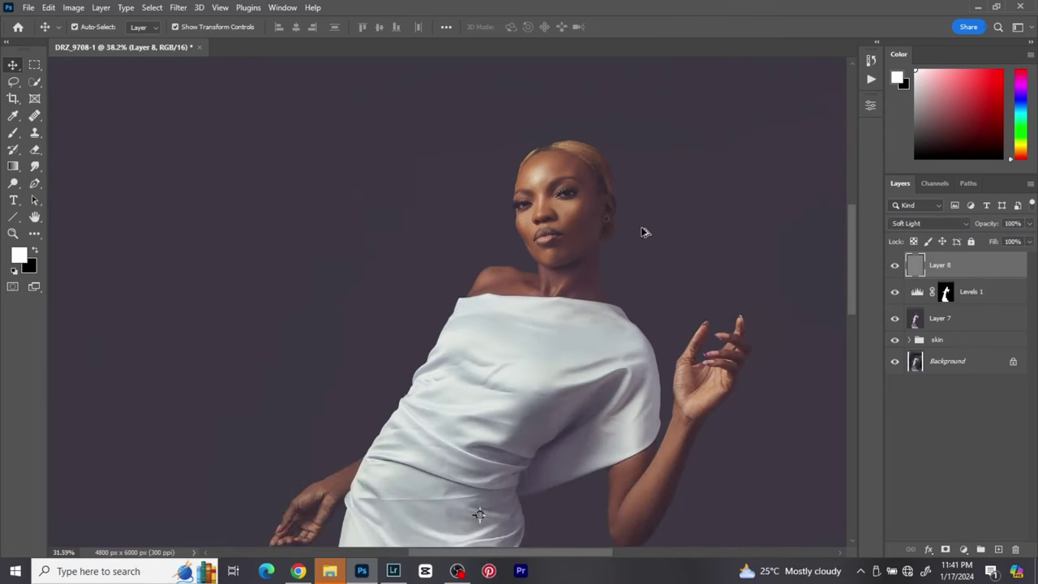
scroll(642, 232, "down", 5)
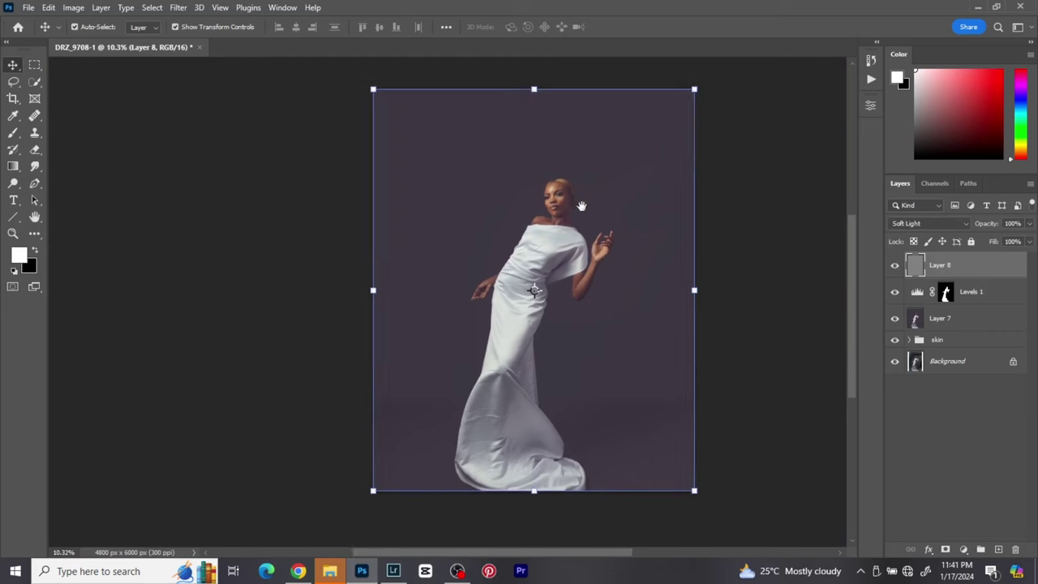
scroll(580, 206, "up", 1)
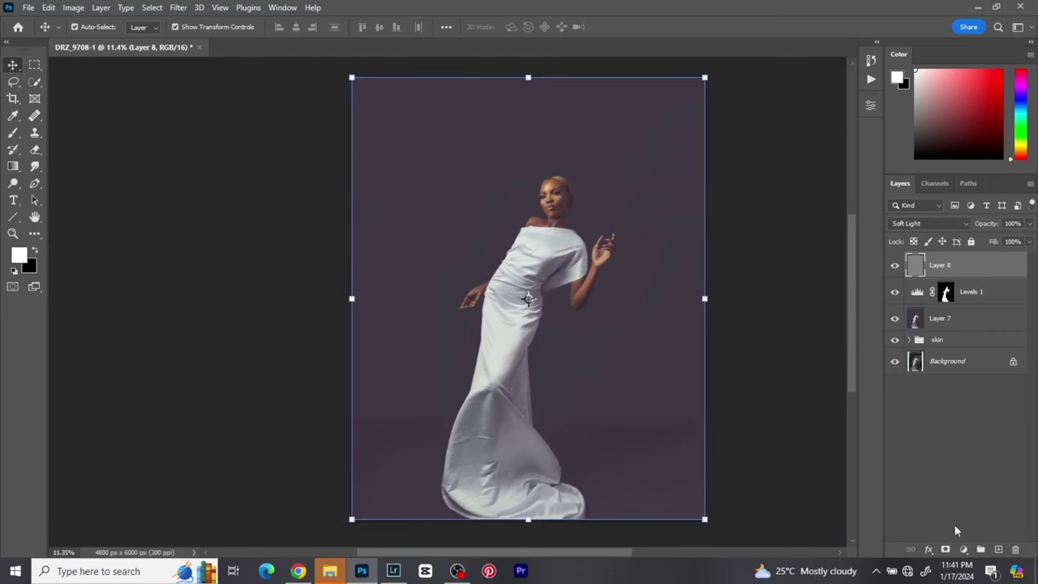
Add a Brightness/Contrast adjustment layer and apply its Auto settings.
left_click(962, 548)
left_click(963, 359)
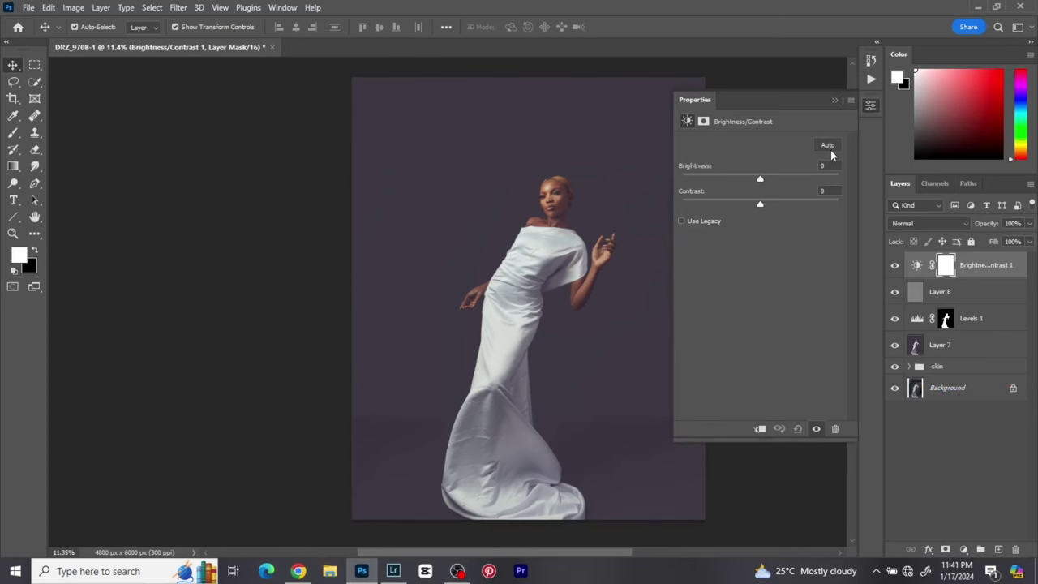
key("super+e")
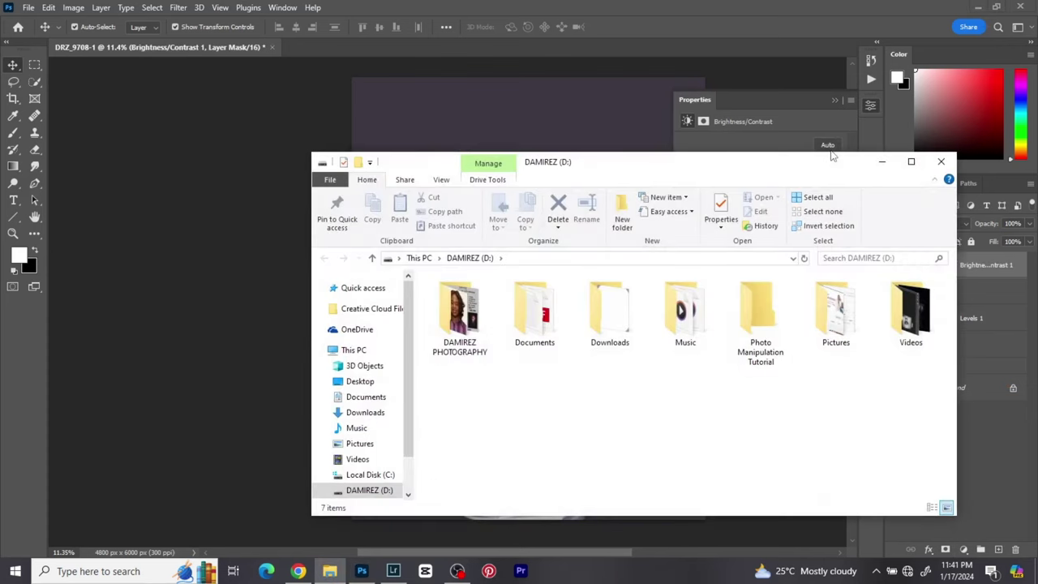
left_click(880, 160)
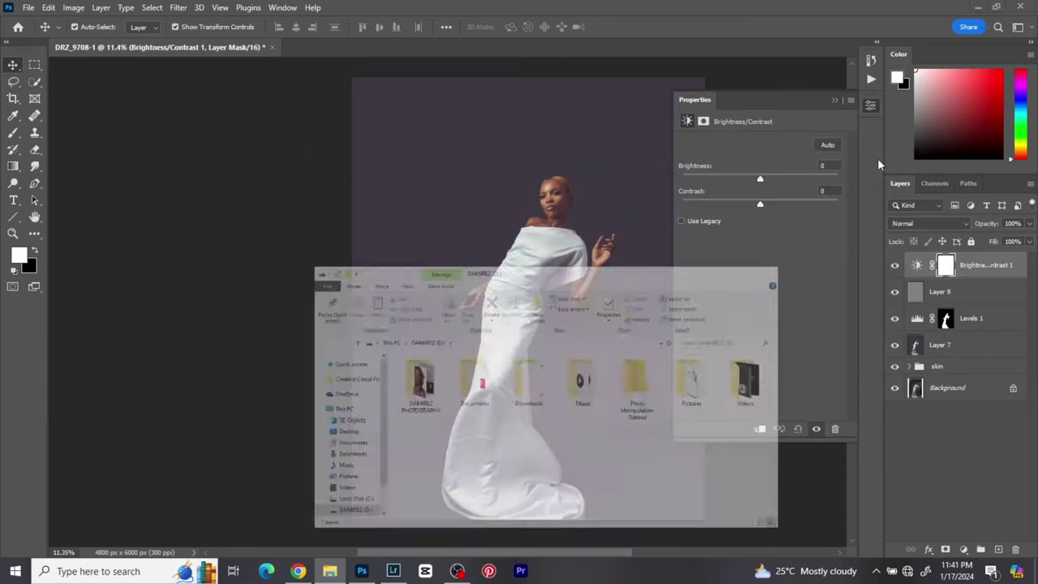
left_click(828, 147)
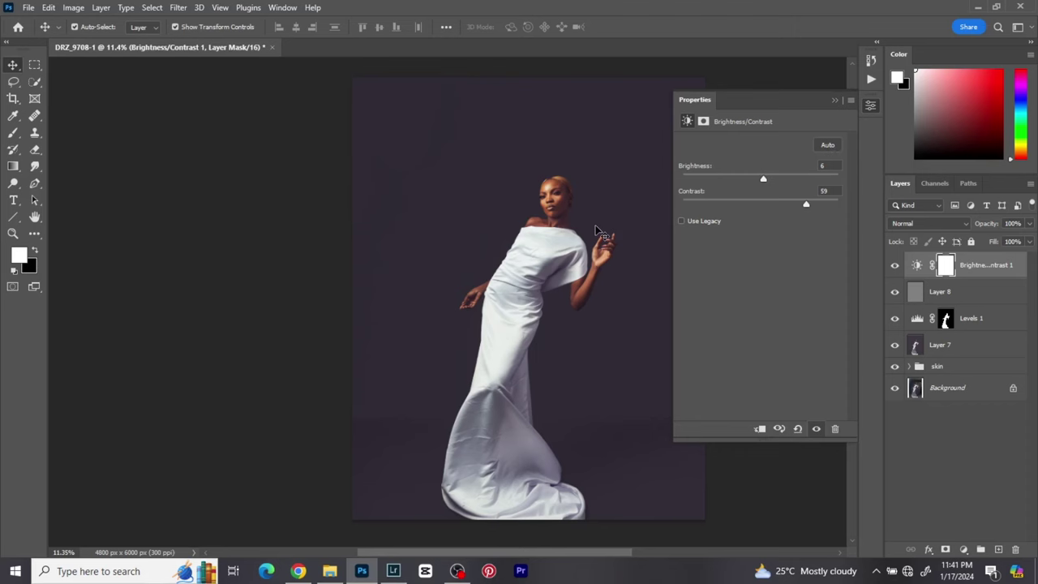
Bring Contrast down to about 23, leaving Brightness at 5.
left_click_drag(586, 219, 481, 219)
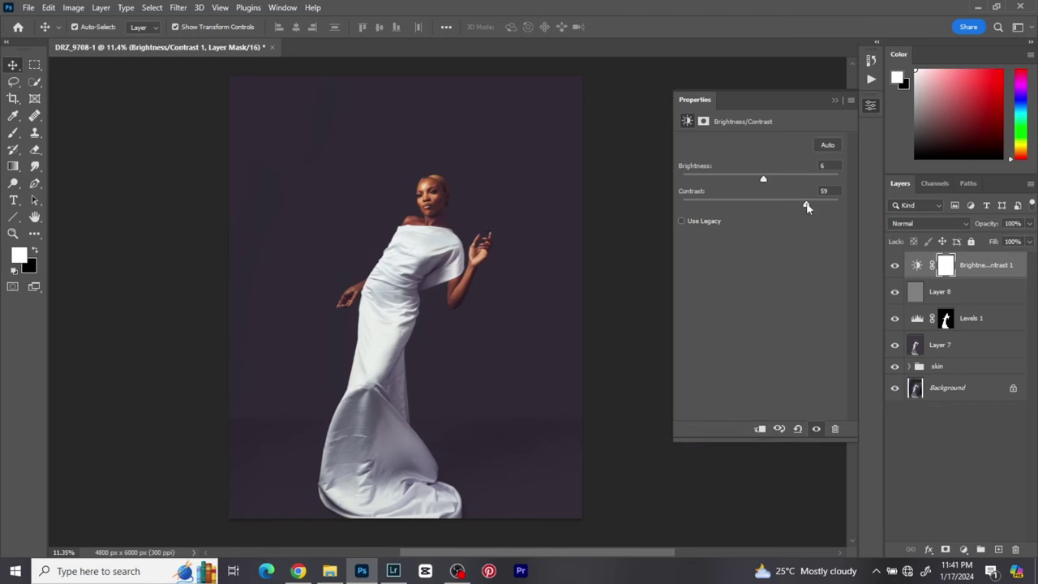
left_click_drag(807, 208, 776, 208)
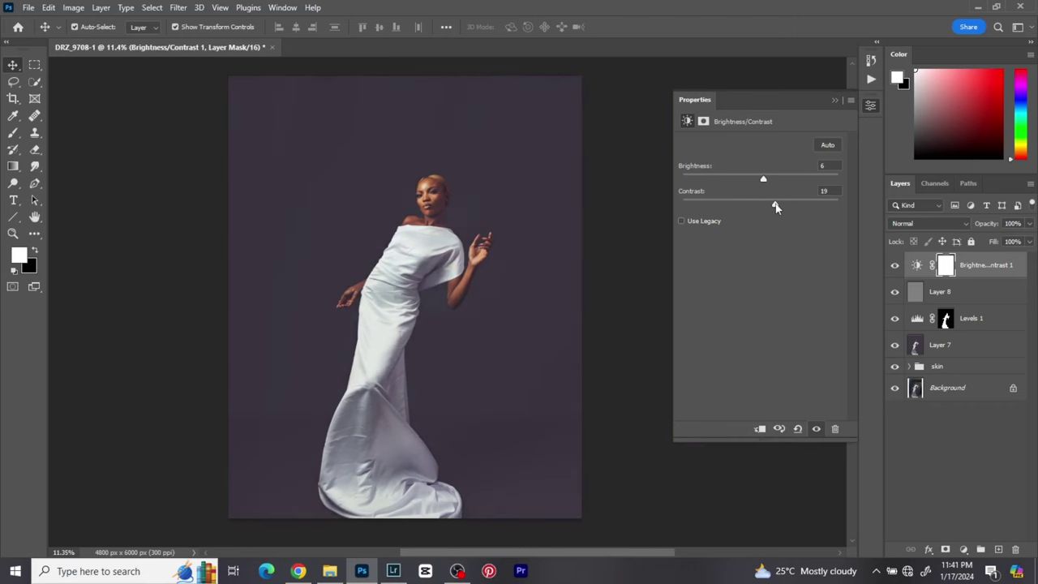
left_click_drag(775, 208, 762, 183)
Close the Brightness/Contrast properties and toggle between the original Background and the edited portrait.
left_click(871, 106)
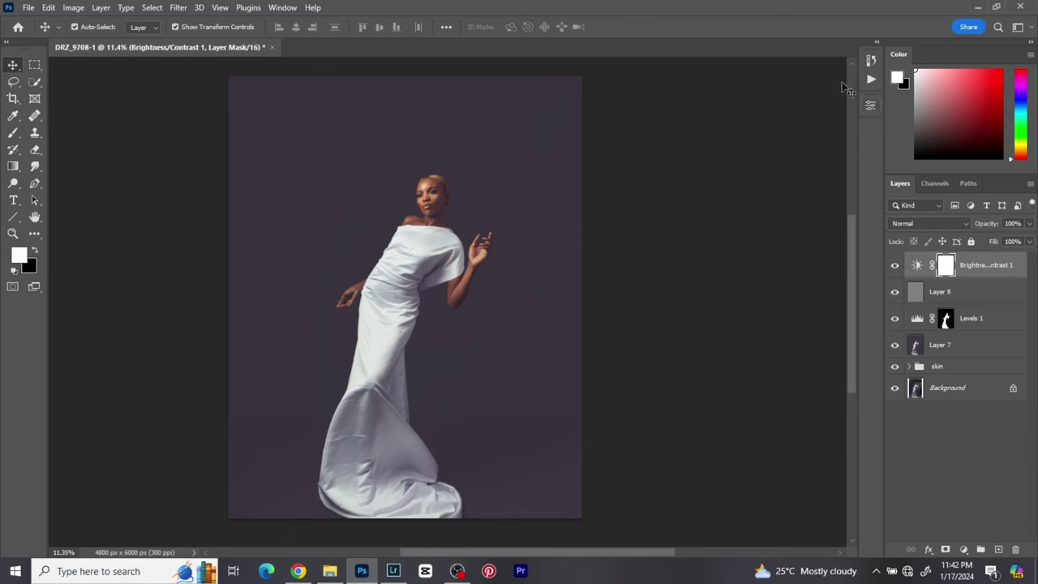
left_click(896, 388, "alt")
left_click(896, 388, "alt")
left_click(896, 389, "alt")
left_click(896, 389, "alt")
left_click(896, 388, "alt")
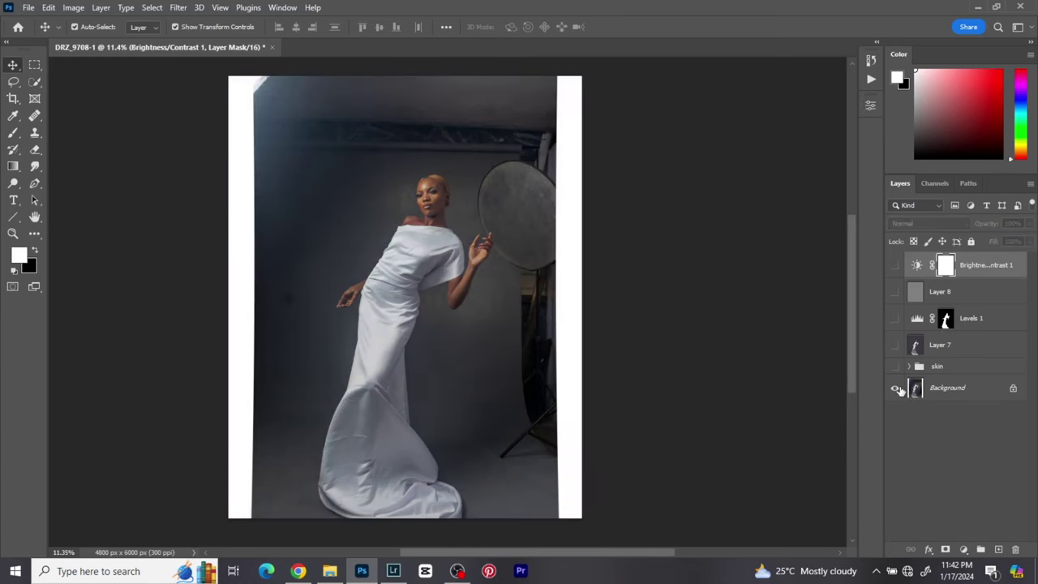
left_click(895, 389, "alt")
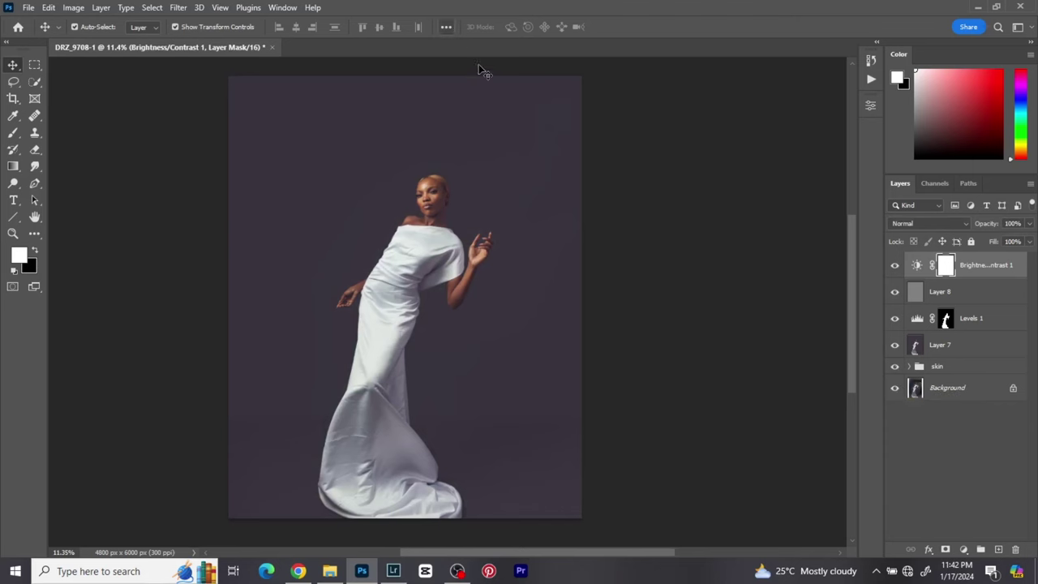
Zoom and pan to recentre the finished portrait in the view.
scroll(495, 204, "down", 1)
scroll(488, 202, "up", 2)
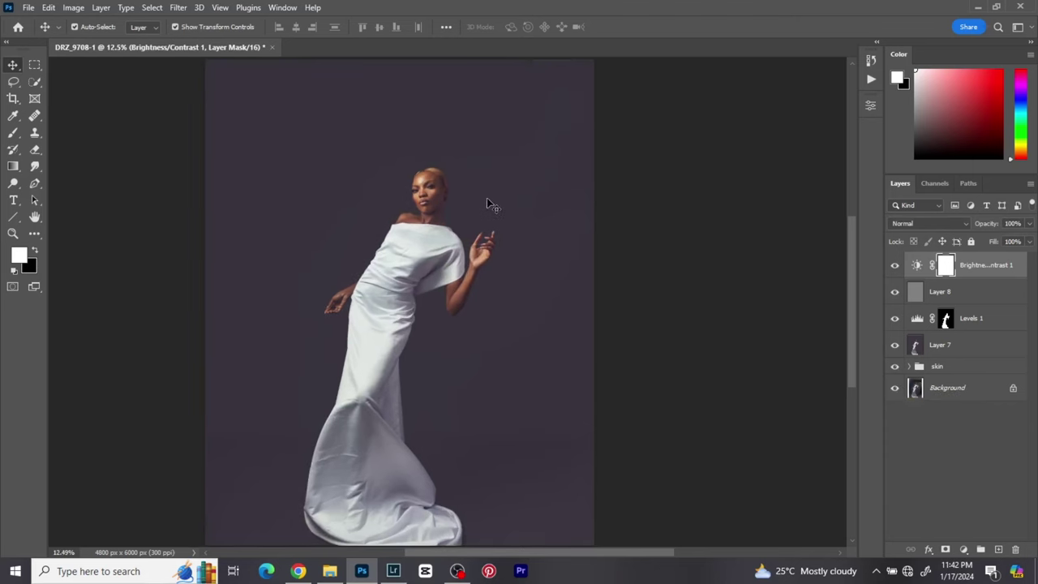
left_click_drag(488, 202, 524, 211)
scroll(530, 206, "down", 1)
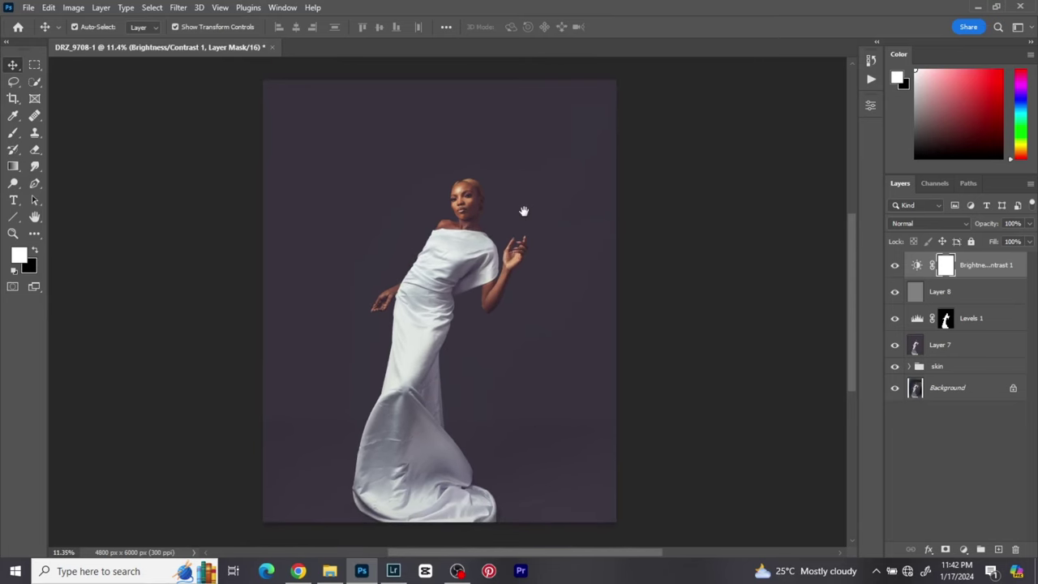